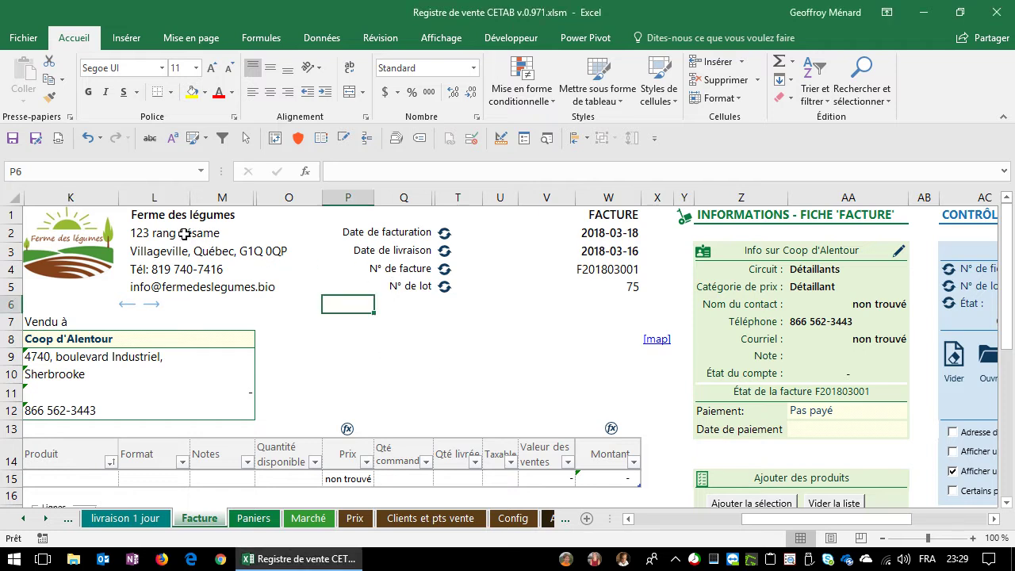
- Review the farm's address and the invoice date, delivery date, invoice number and lot number cells
drag(151, 219, 151, 286)
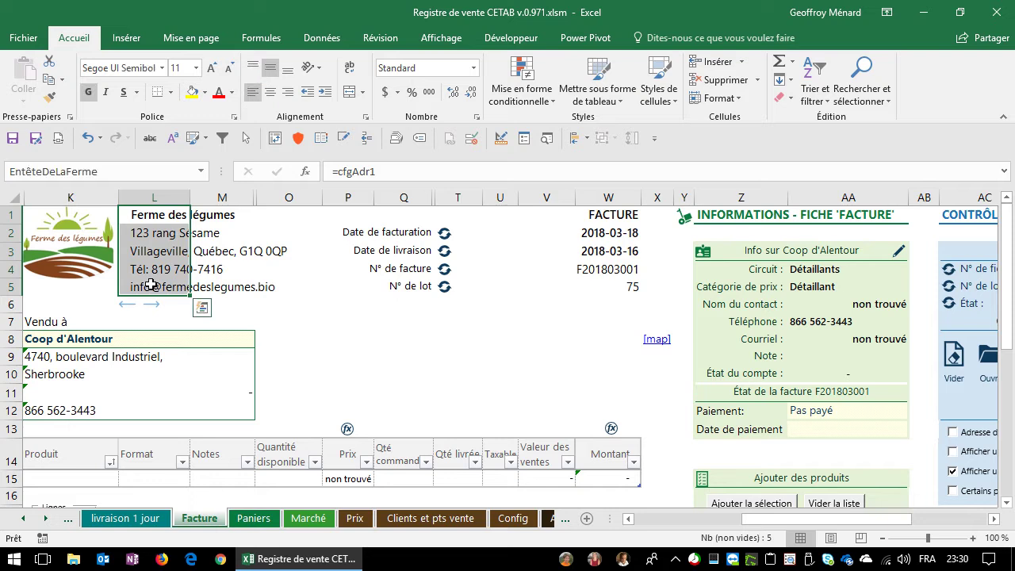
click(587, 231)
click(485, 252)
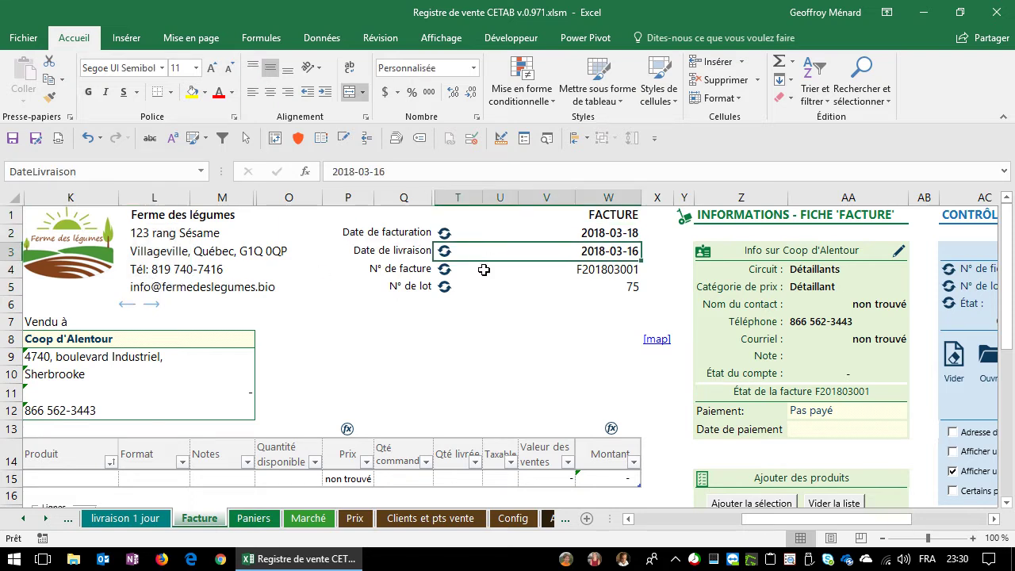
click(487, 273)
click(501, 287)
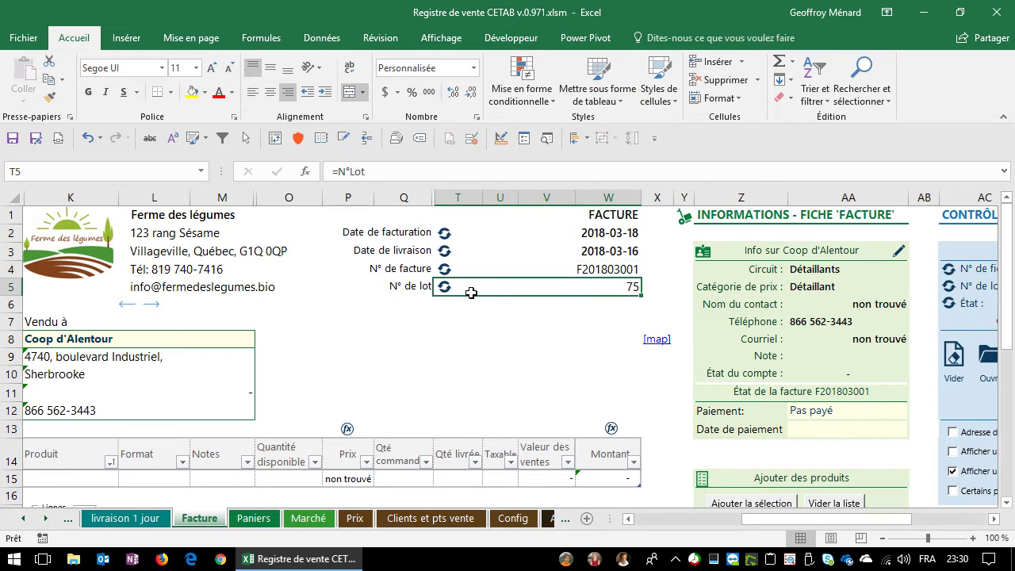
click(502, 237)
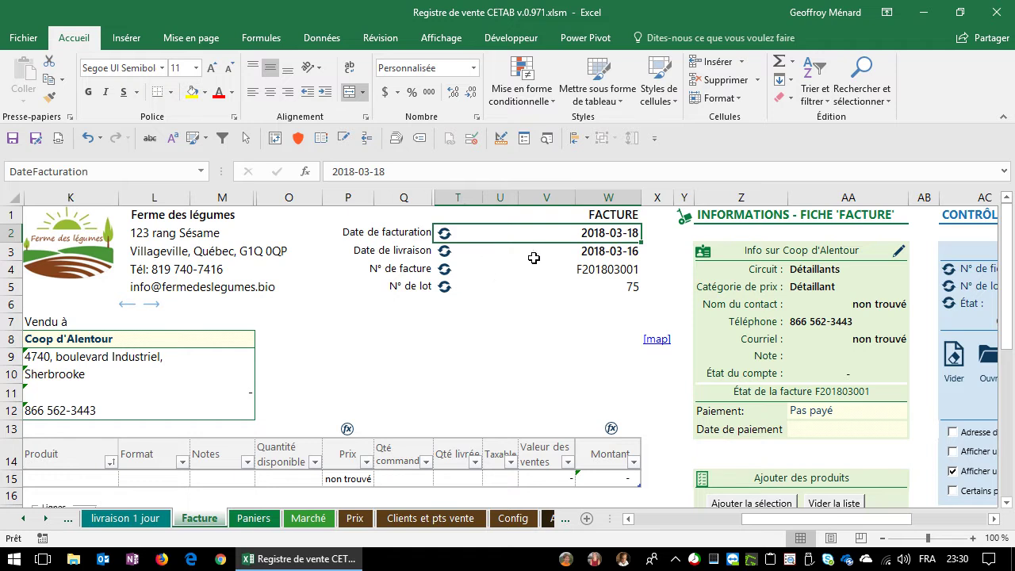
click(533, 255)
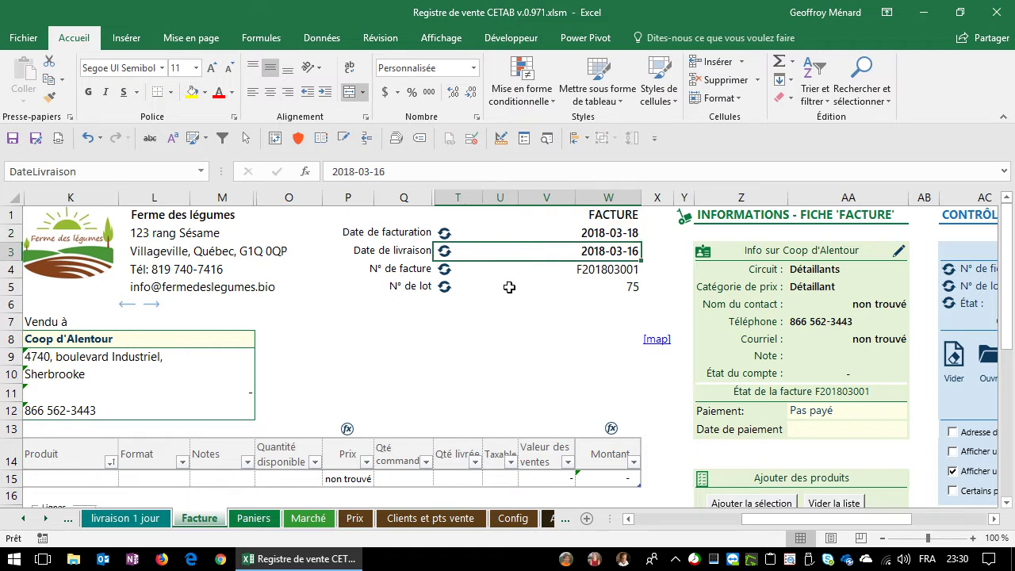
click(509, 287)
- Select the whole invoice area down to row 24, then clear the selection
drag(583, 216, 119, 514)
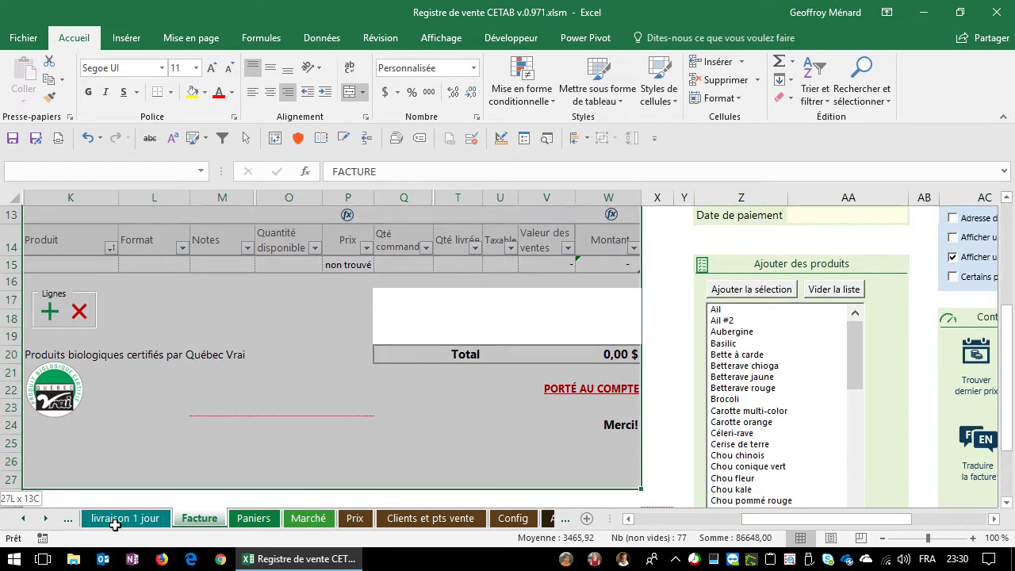
drag(119, 514, 103, 367)
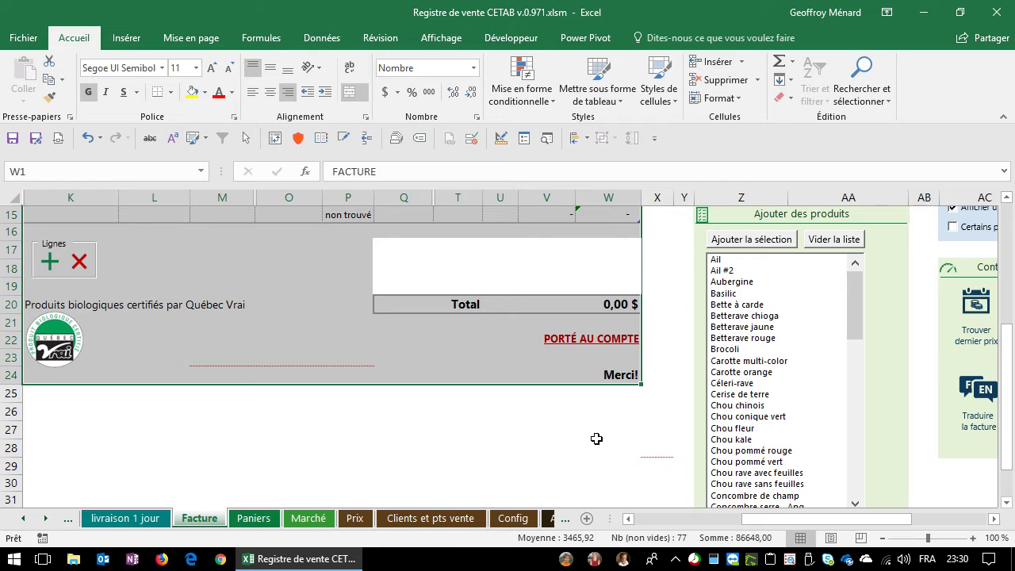
scroll(597, 438, up, 5)
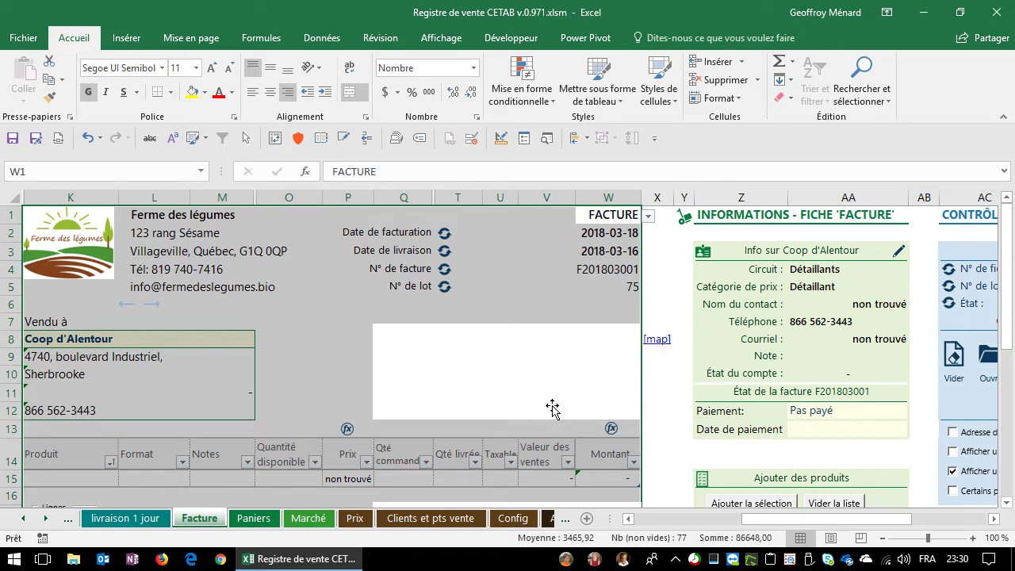
scroll(619, 328, down, 2)
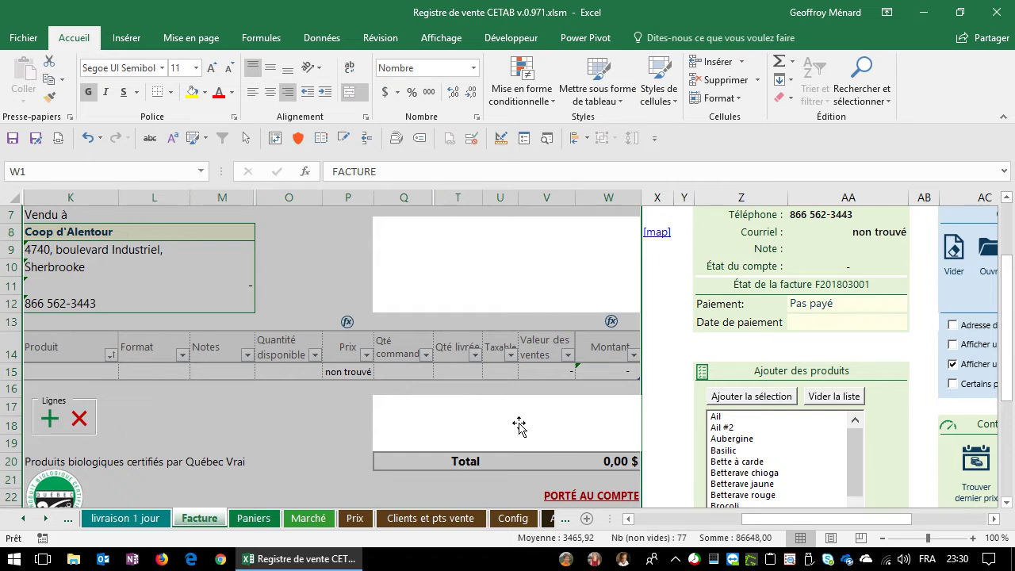
scroll(520, 426, up, 2)
click(289, 357)
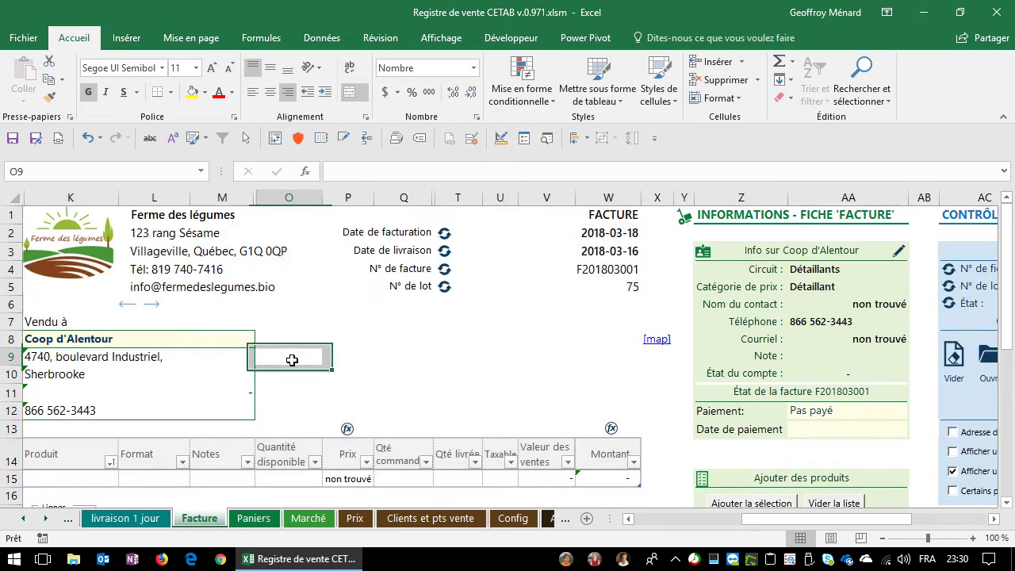
- Try Marché de solidarité and Coop La Manne as the Vendu à customer, settling on Symbiosis
click(100, 333)
click(43, 321)
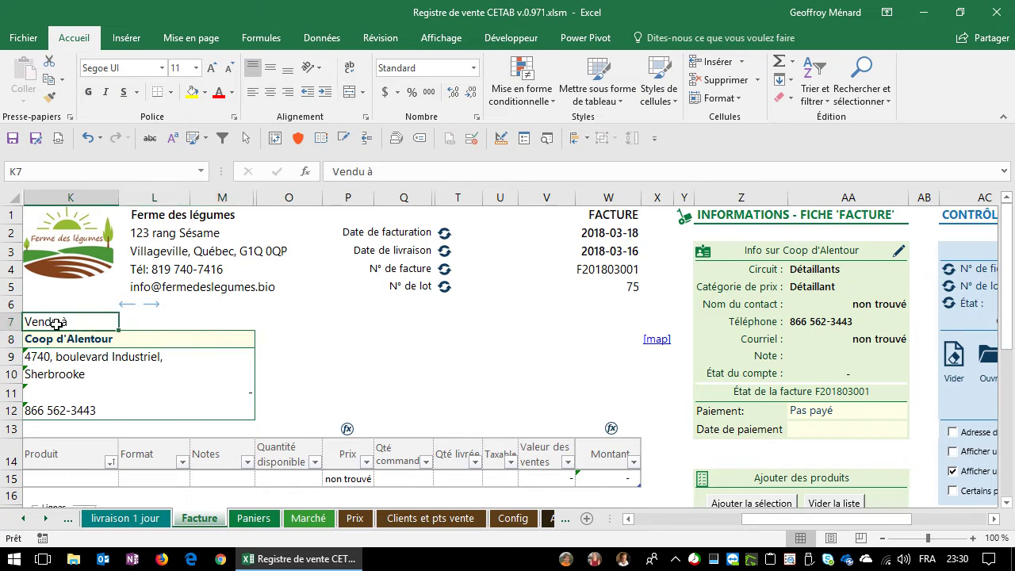
click(97, 340)
click(261, 341)
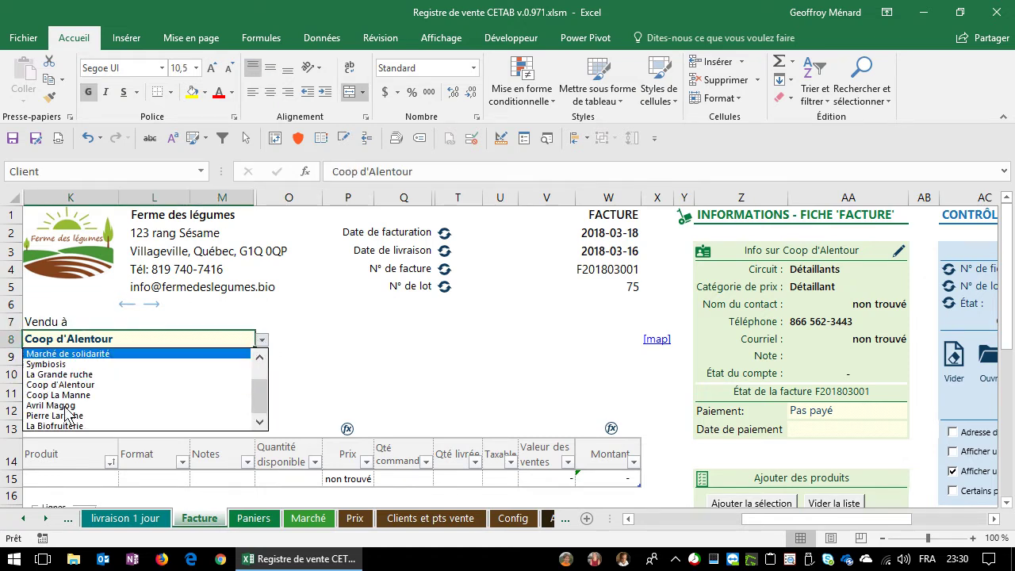
click(79, 354)
click(261, 340)
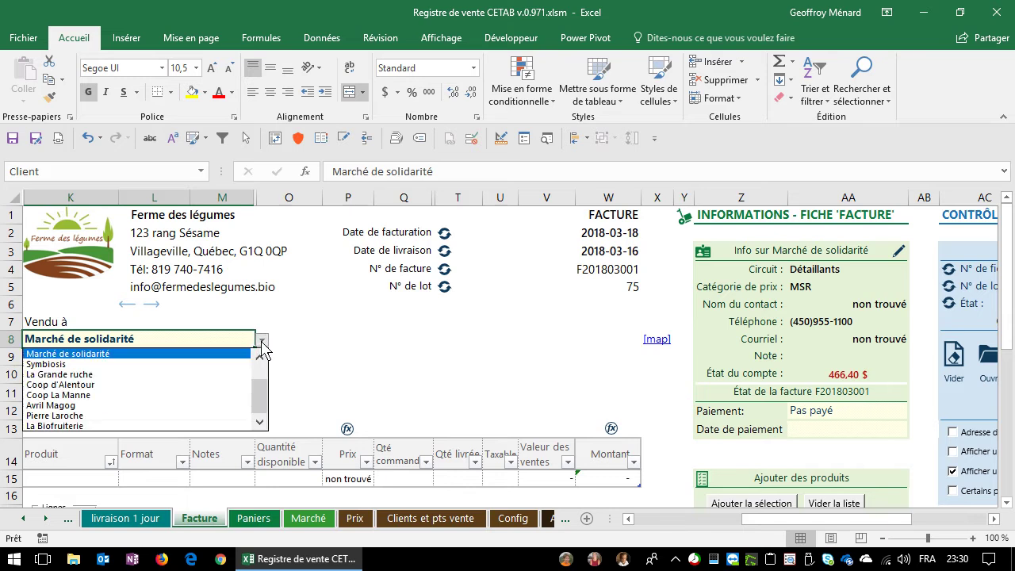
click(97, 395)
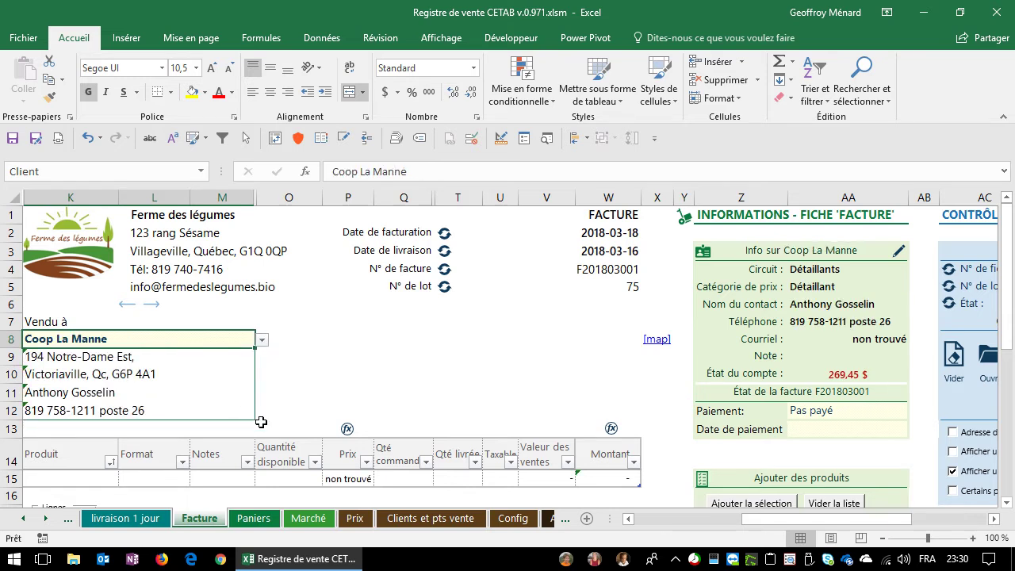
click(261, 341)
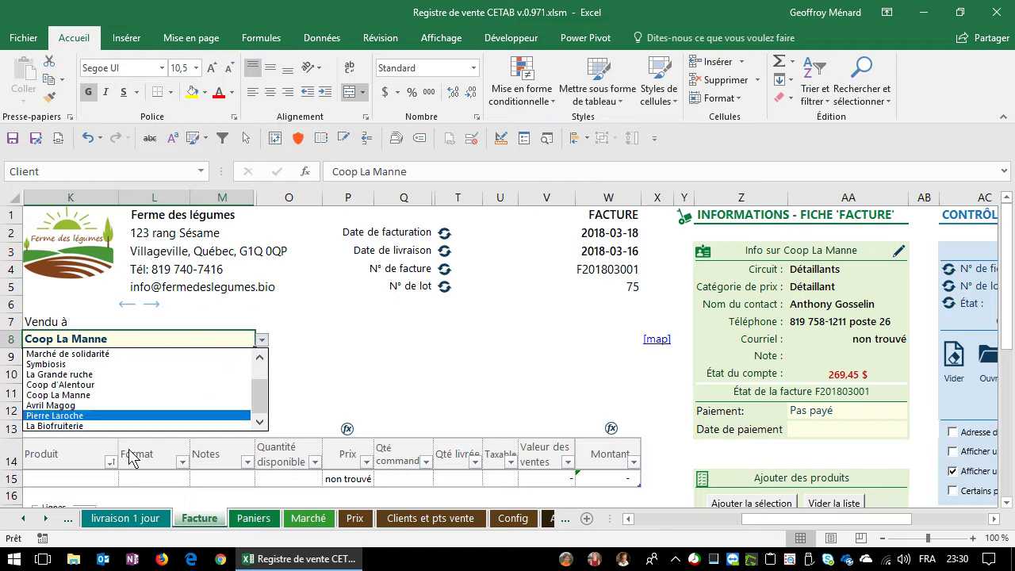
click(131, 364)
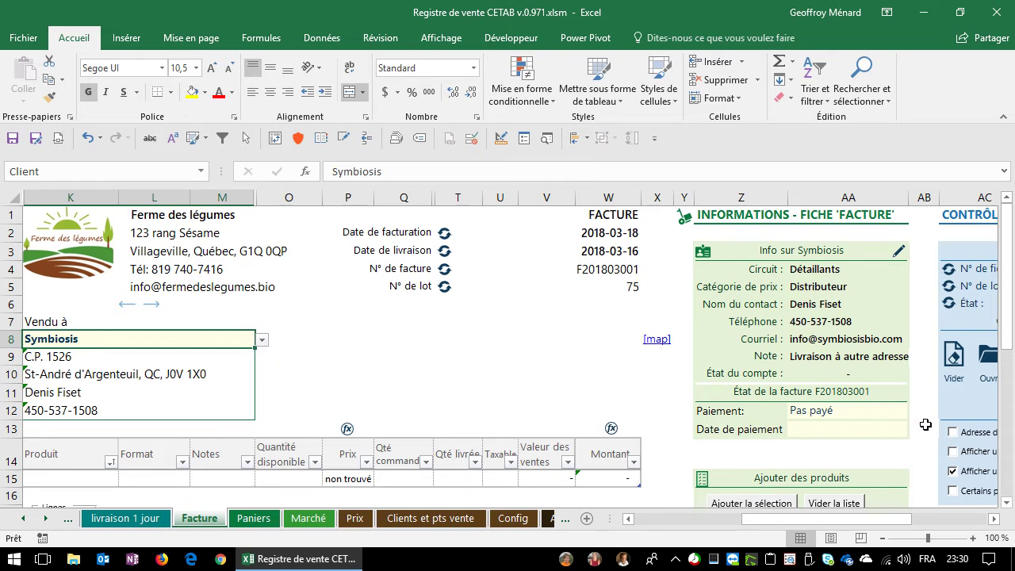
drag(863, 523, 883, 523)
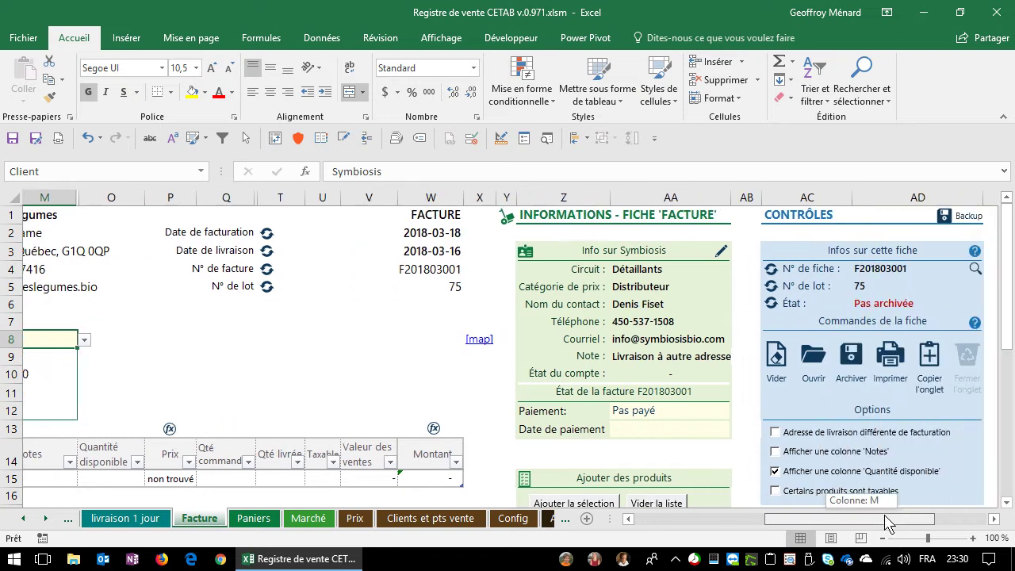
- Enable 'Adresse de livraison différente de facturation' and pick an initial delivery customer
click(849, 435)
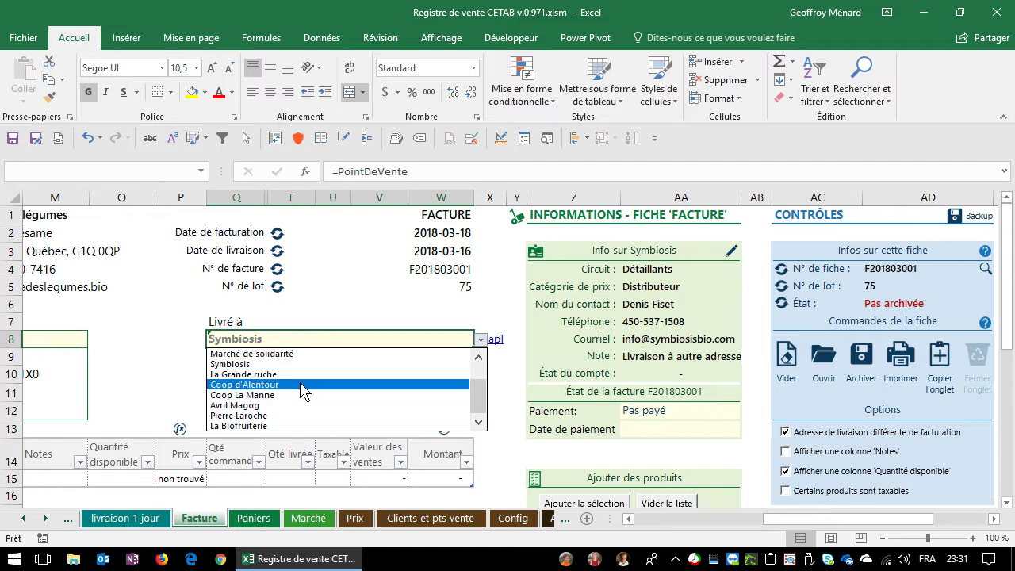
click(306, 419)
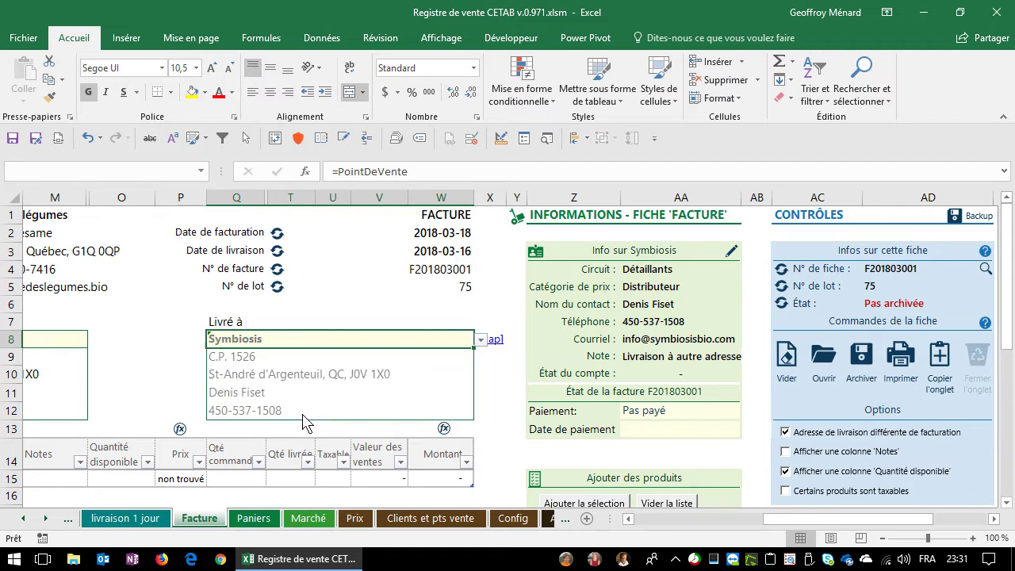
click(150, 373)
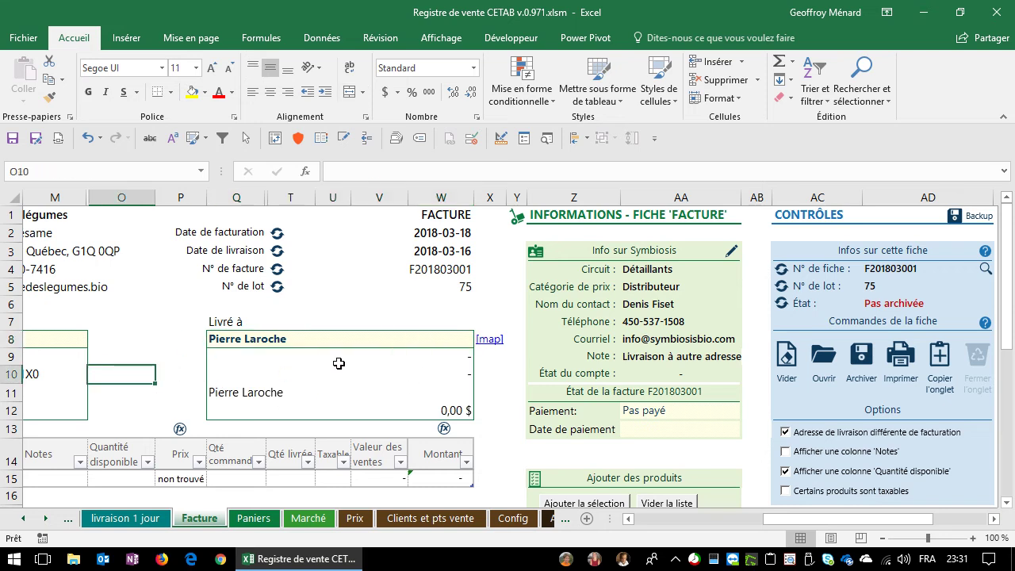
- Switch the Livré à customer to Coopérative agriculture proximité écologique
click(305, 336)
click(480, 339)
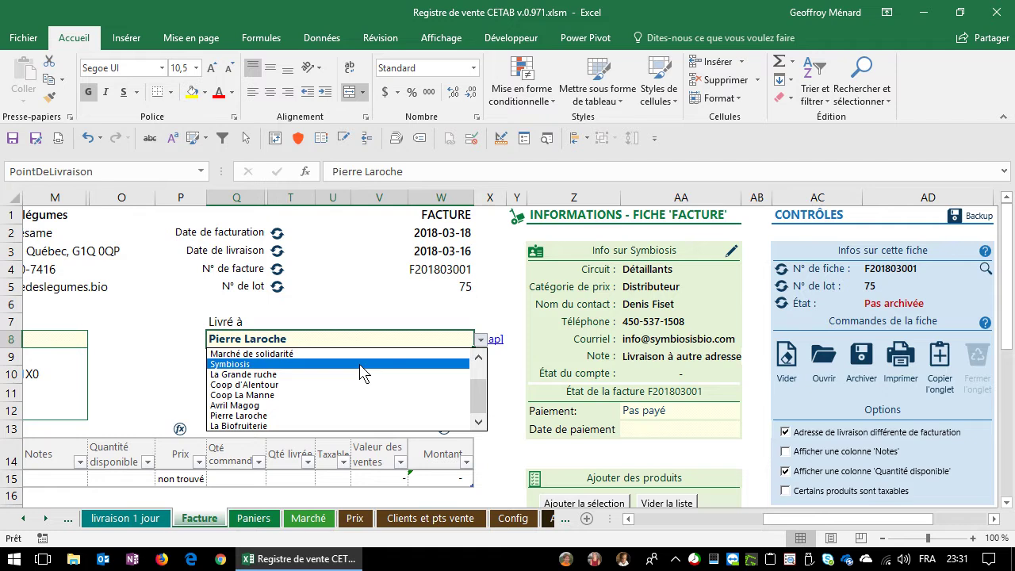
scroll(405, 377, up, 1)
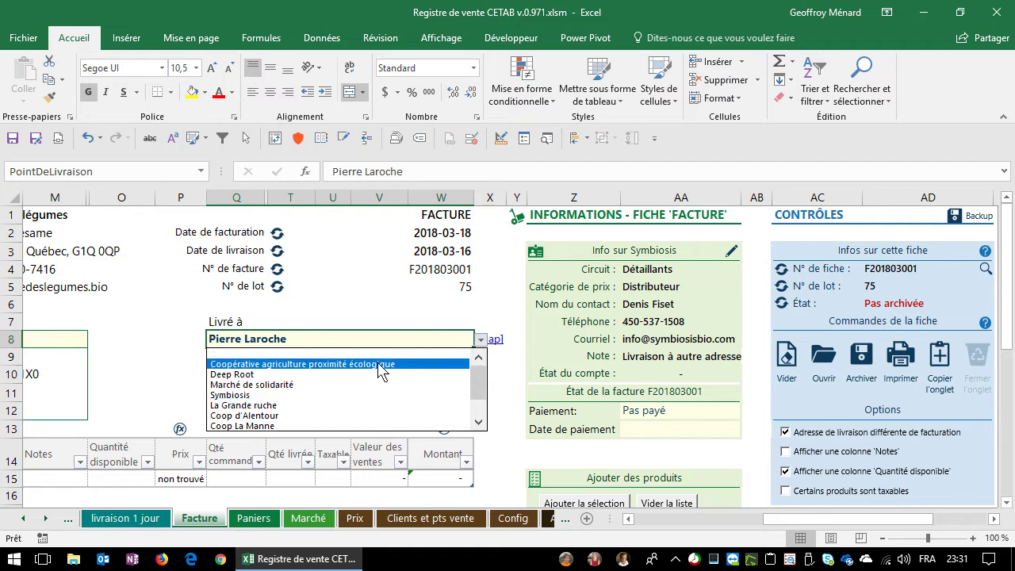
key(Escape)
drag(809, 520, 741, 531)
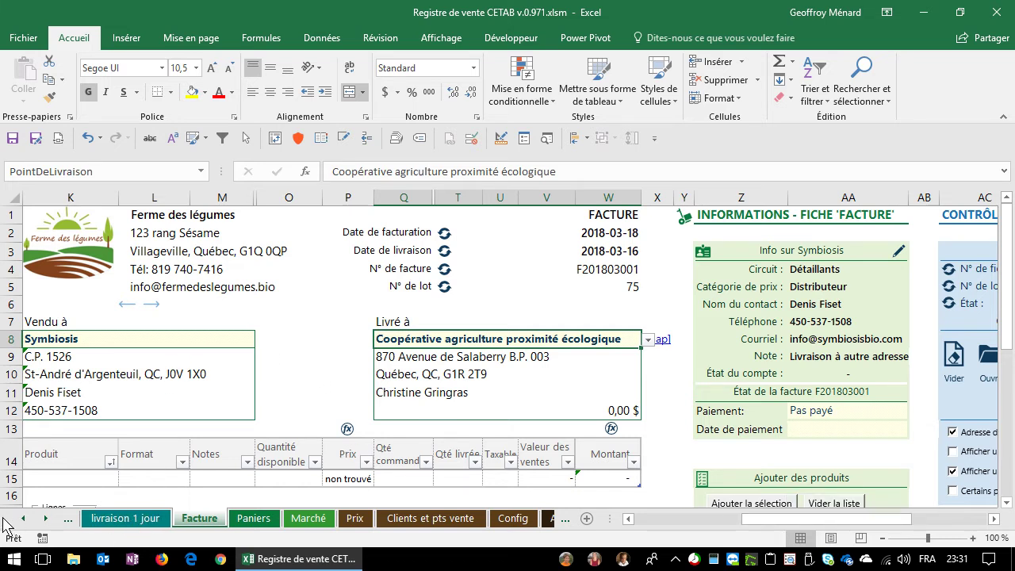
click(22, 518)
click(22, 518)
click(22, 517)
click(22, 518)
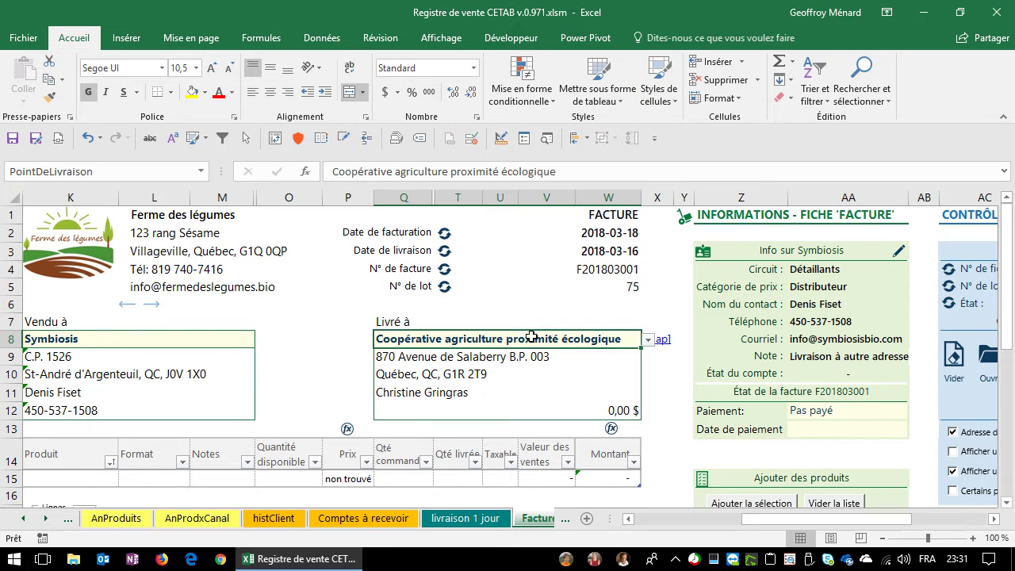
- Show the Notes column and test an entry in the first product's Notes cell, then cancel it
click(448, 326)
click(109, 327)
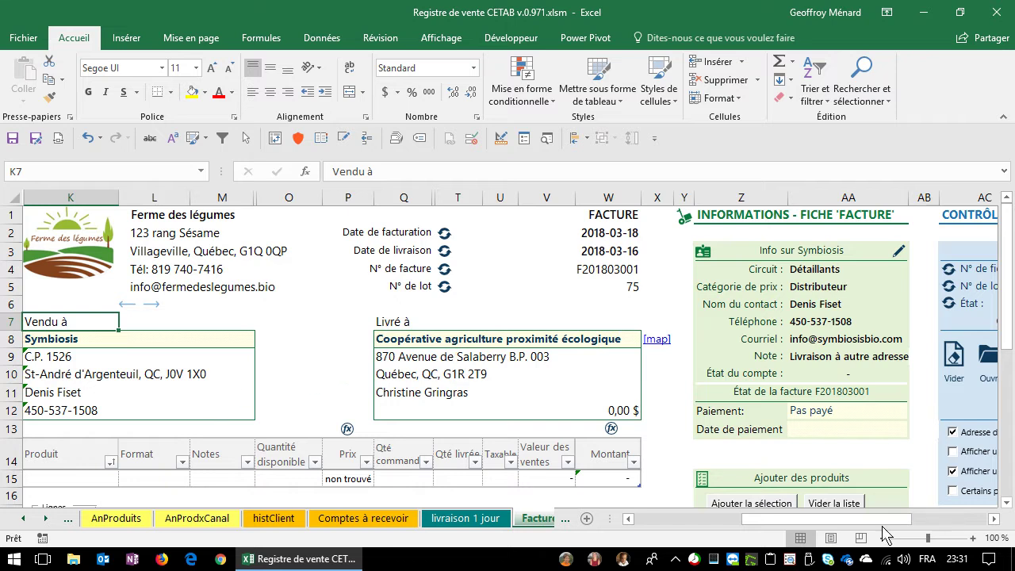
drag(852, 520, 874, 527)
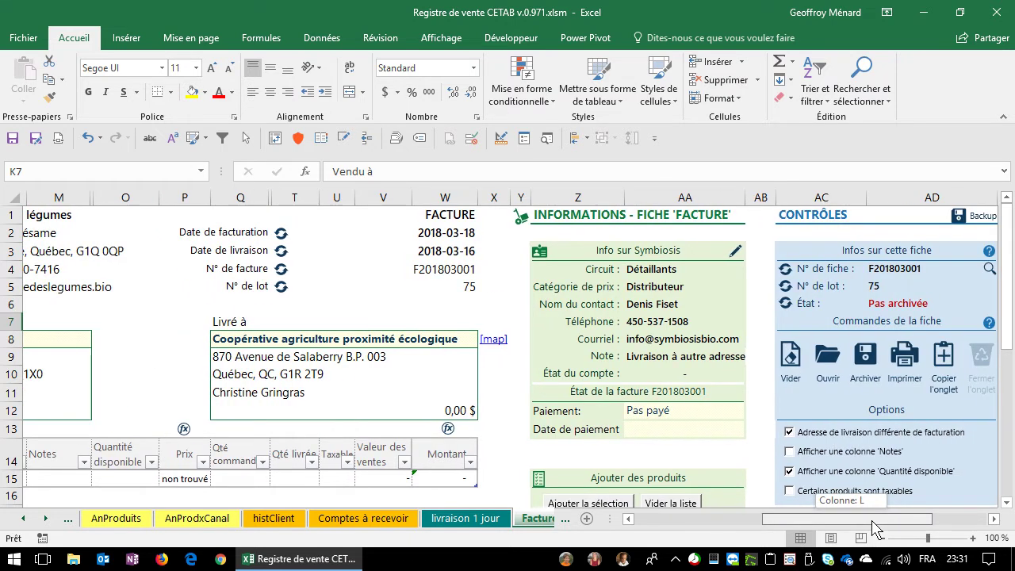
scroll(820, 442, down, 1)
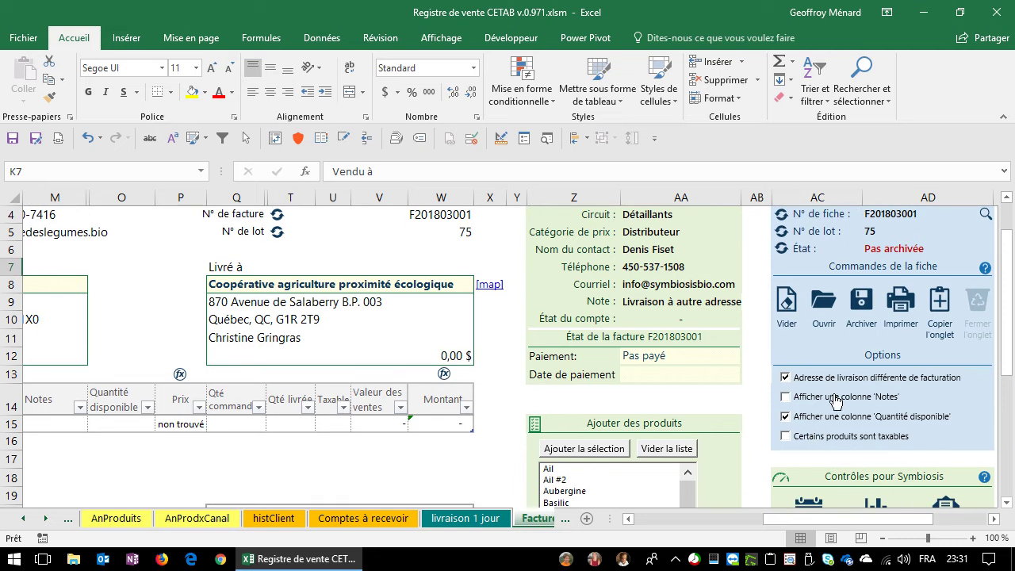
click(840, 401)
click(39, 422)
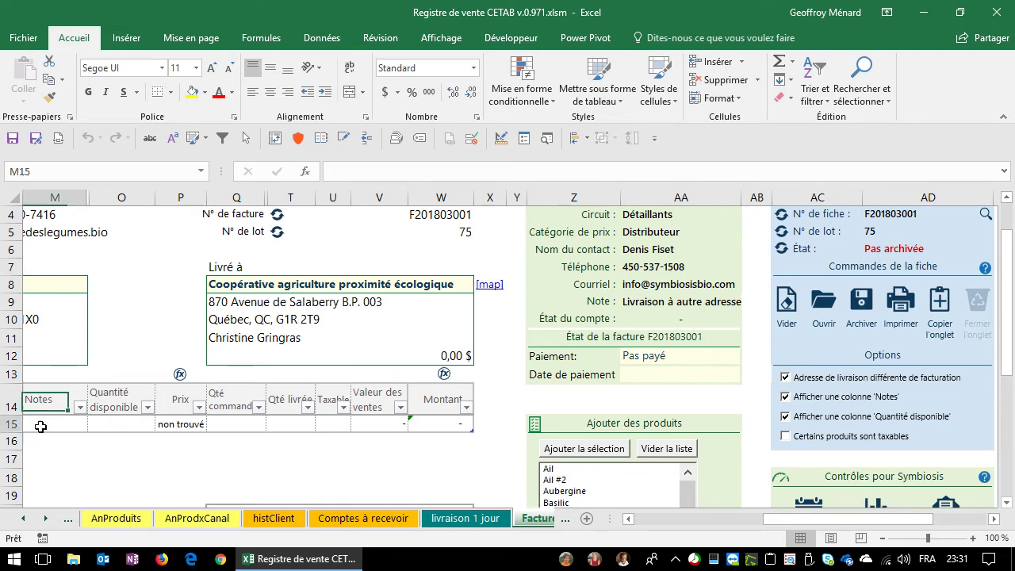
key(Left)
key(Left)
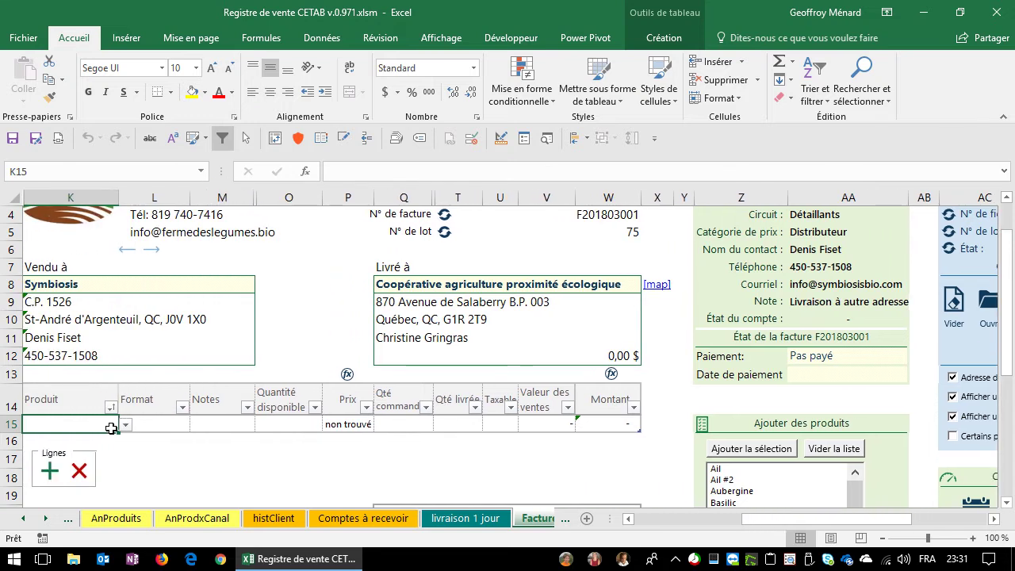
click(228, 421)
text(acazcxz)
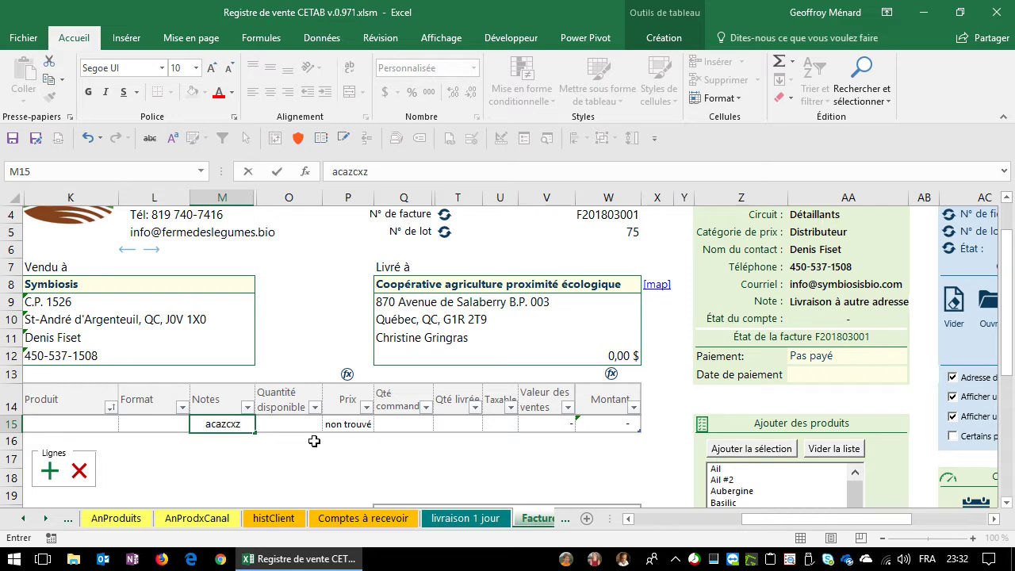
key(Escape)
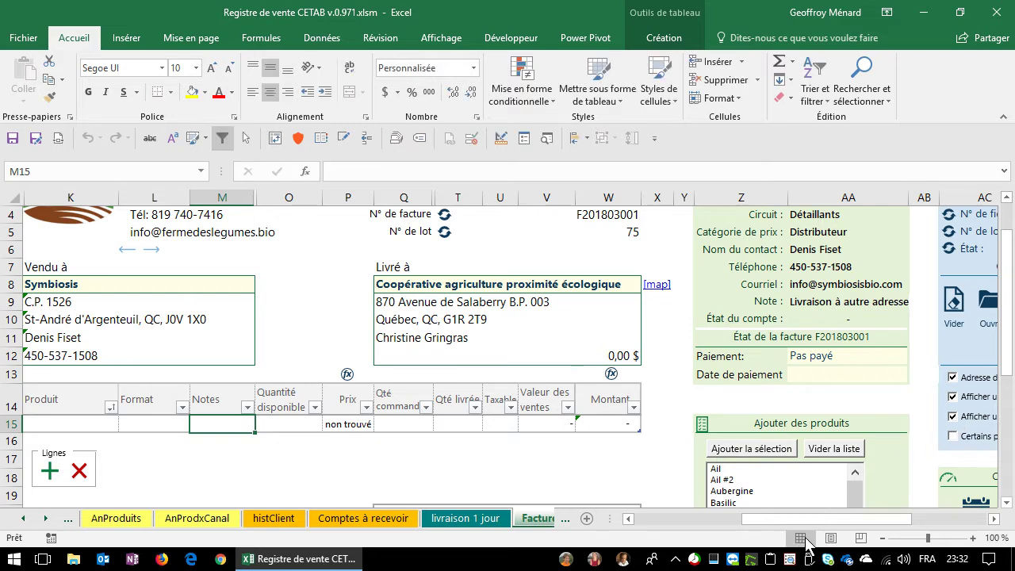
- Uncheck 'Afficher une colonne Notes' and 'Adresse de livraison différente de facturation'
drag(827, 519, 849, 519)
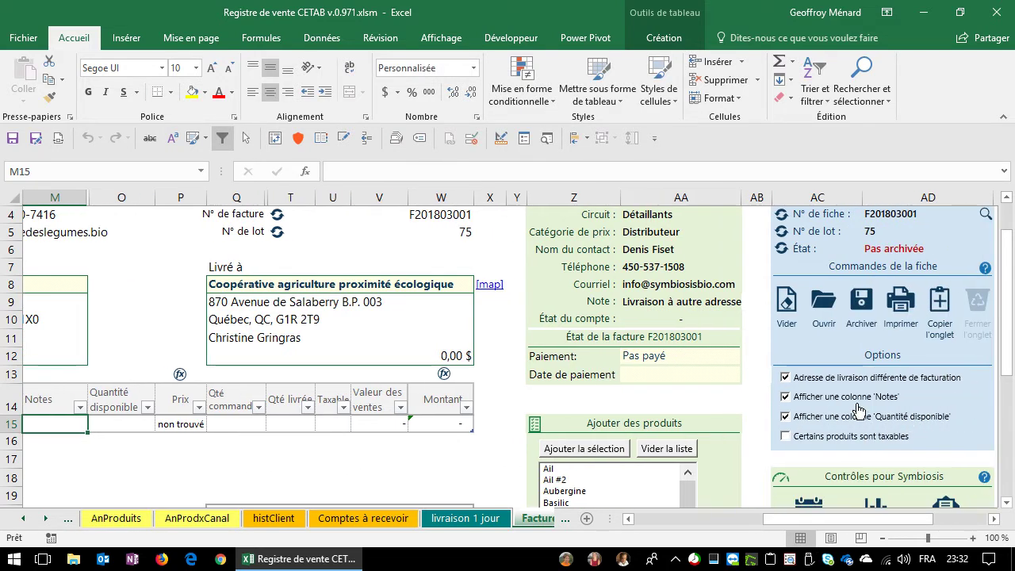
click(861, 396)
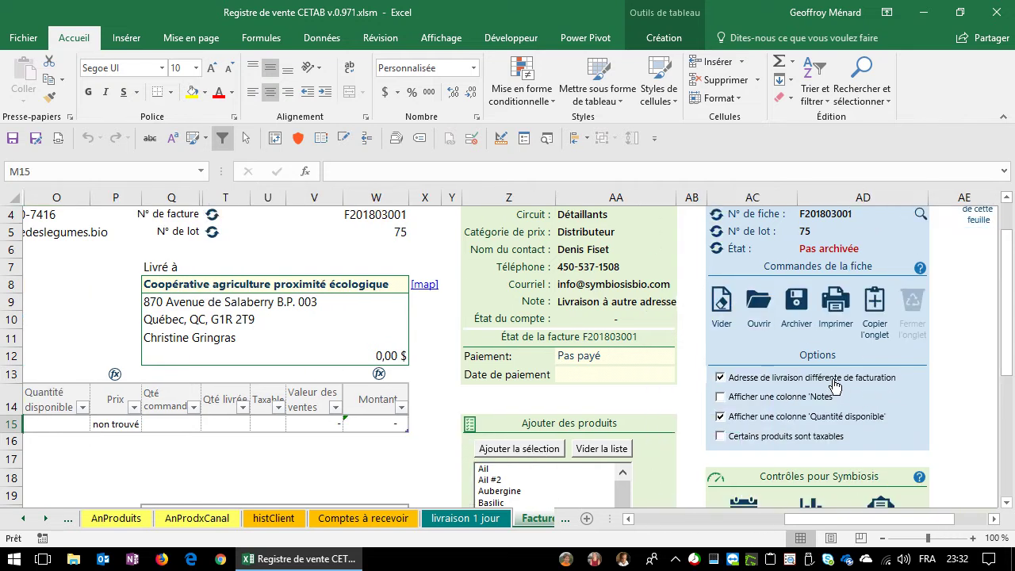
click(834, 384)
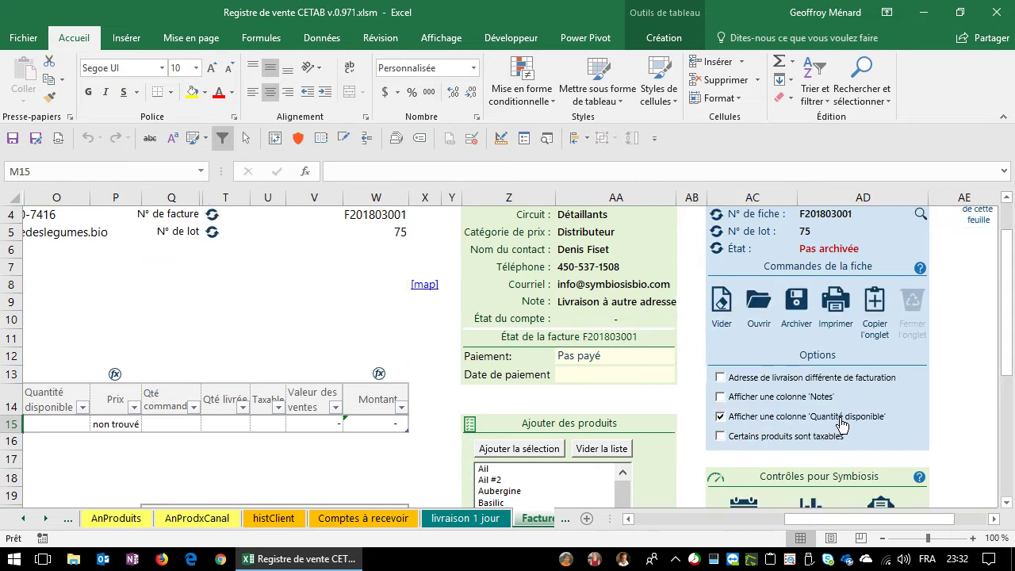
- Select the first empty product line of the invoice table
drag(796, 520, 752, 521)
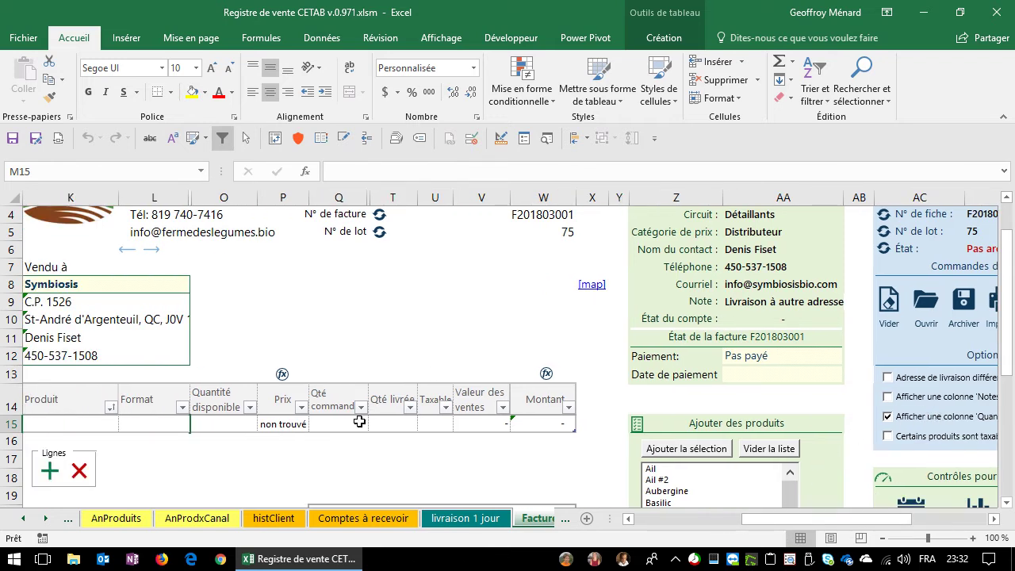
click(334, 401)
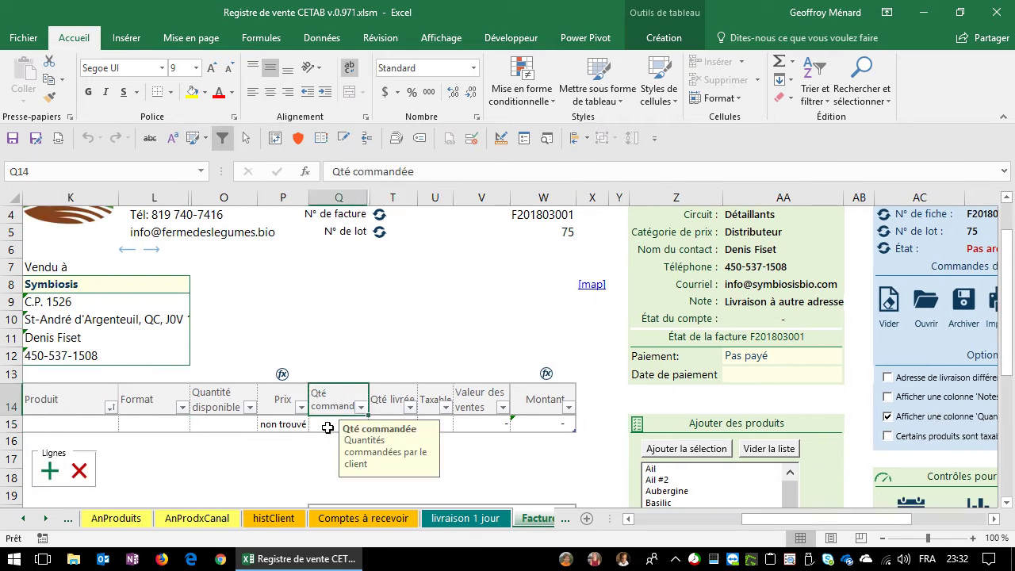
click(327, 426)
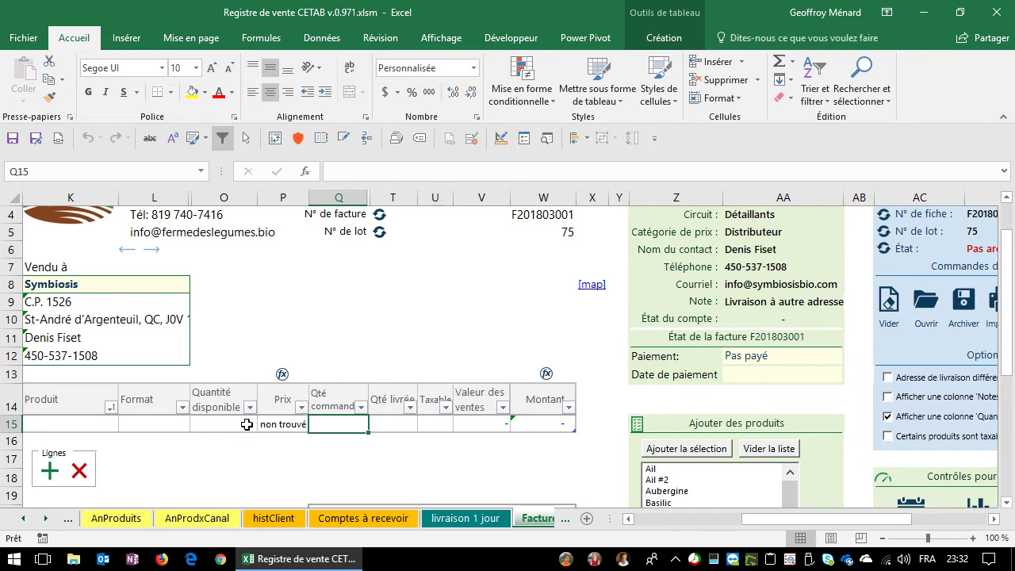
scroll(500, 421, down, 2)
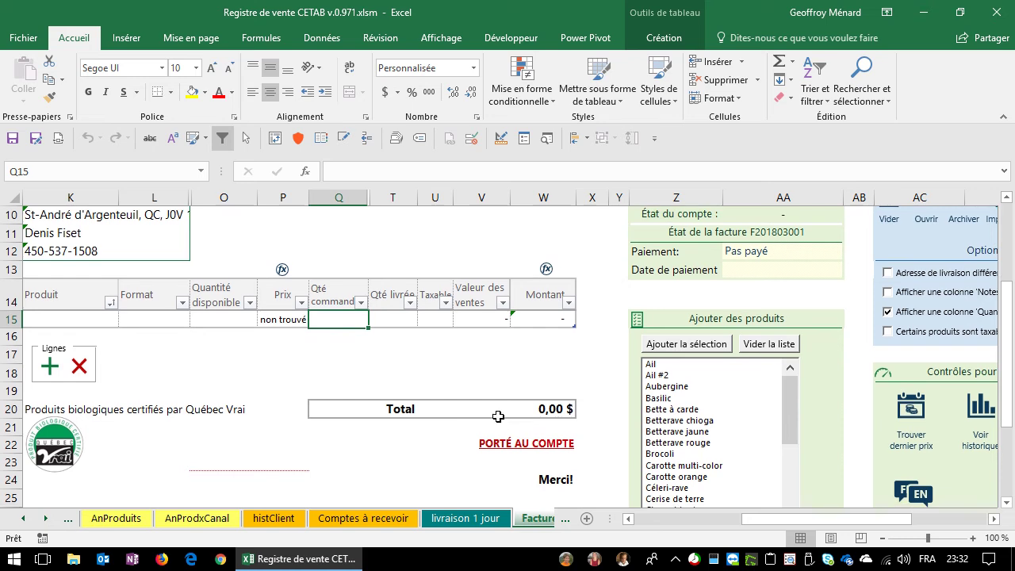
scroll(440, 424, down, 1)
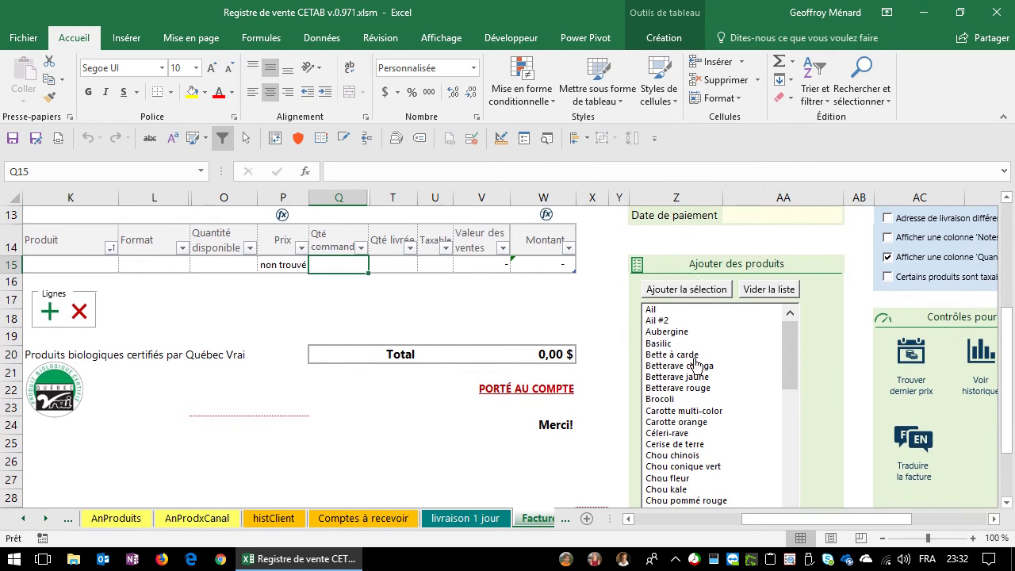
- Add Ail #2, Betterave chioga, Céleri-rave, Chou conique vert, Concombre de champ, Fraise, Laitue romaine, Oignon à botteler as lines
click(698, 320)
click(698, 364)
click(700, 467)
click(701, 433)
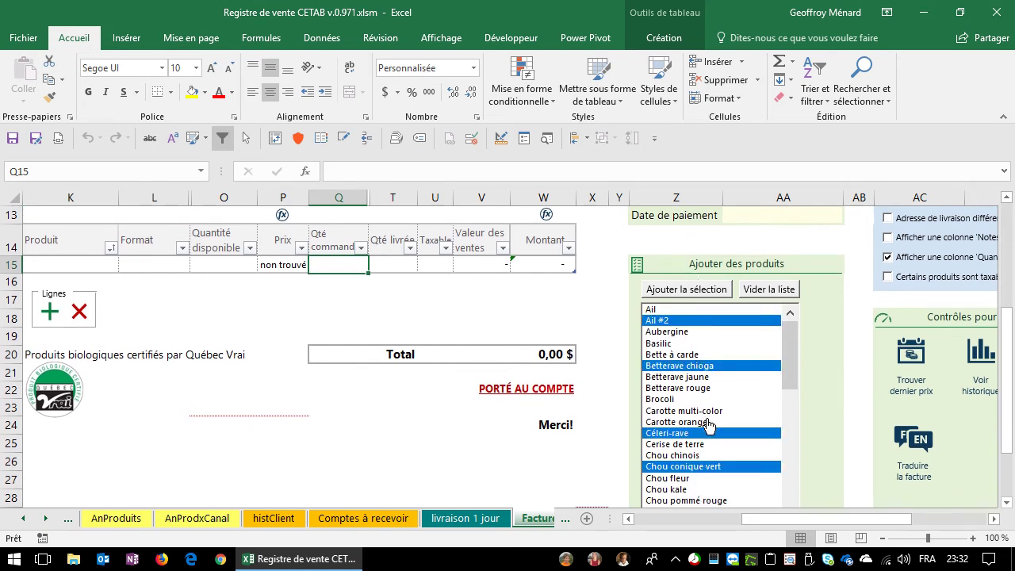
scroll(714, 424, down, 2)
click(714, 424)
click(789, 401)
click(725, 365)
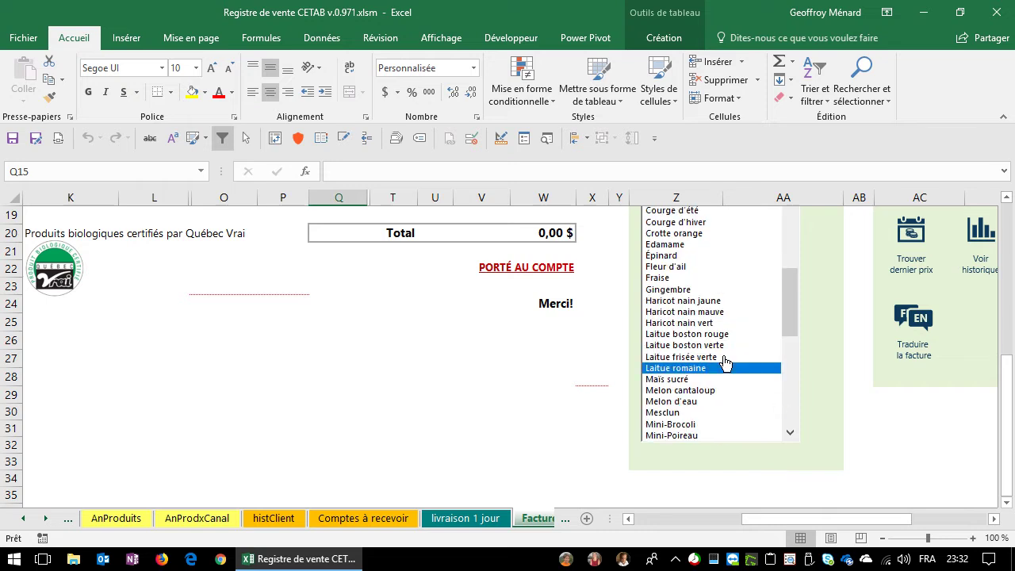
click(725, 279)
scroll(714, 429, down, 1)
scroll(754, 408, up, 2)
scroll(782, 397, up, 2)
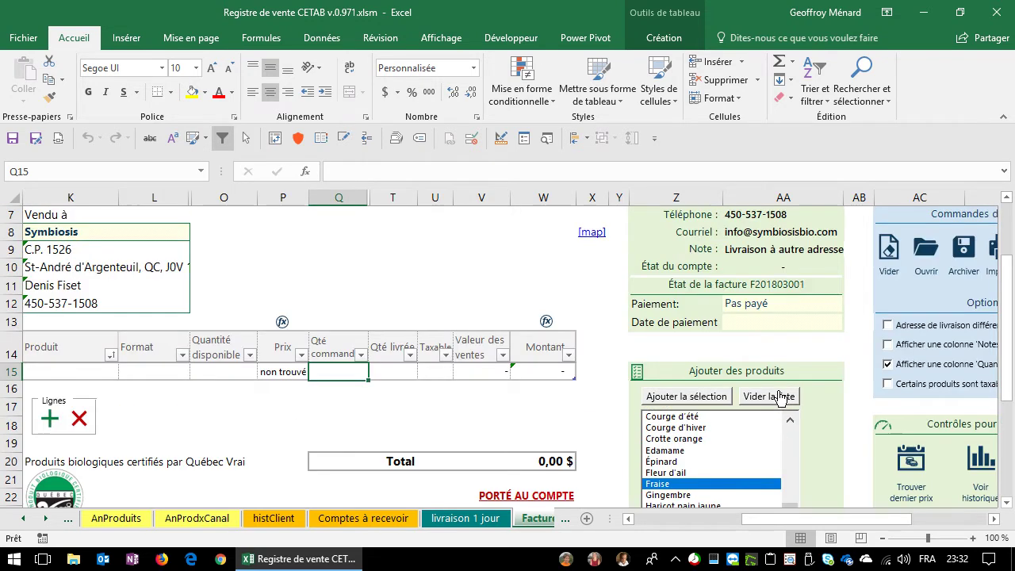
scroll(782, 413, down, 1)
click(670, 345)
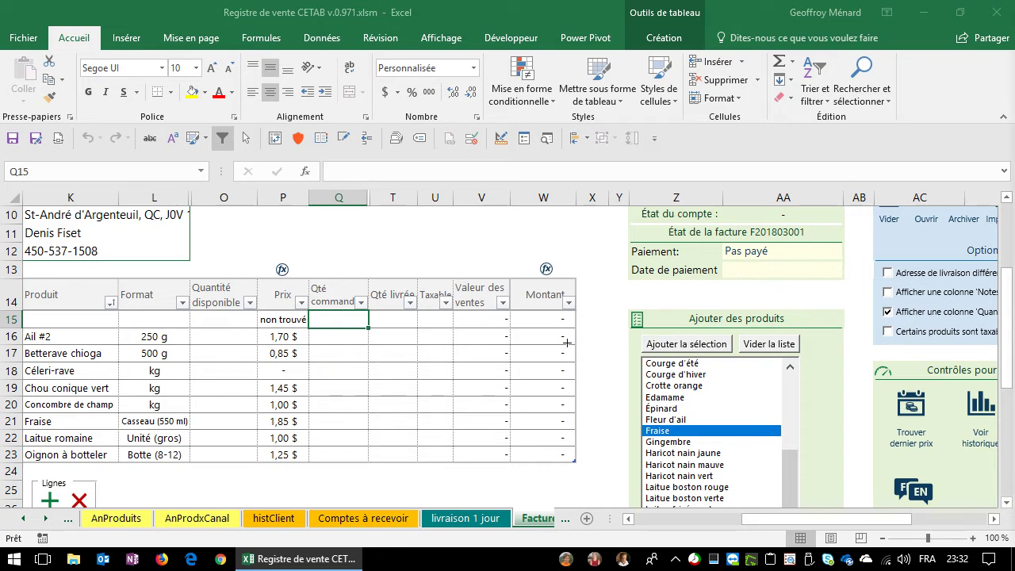
scroll(960, 254, up, 3)
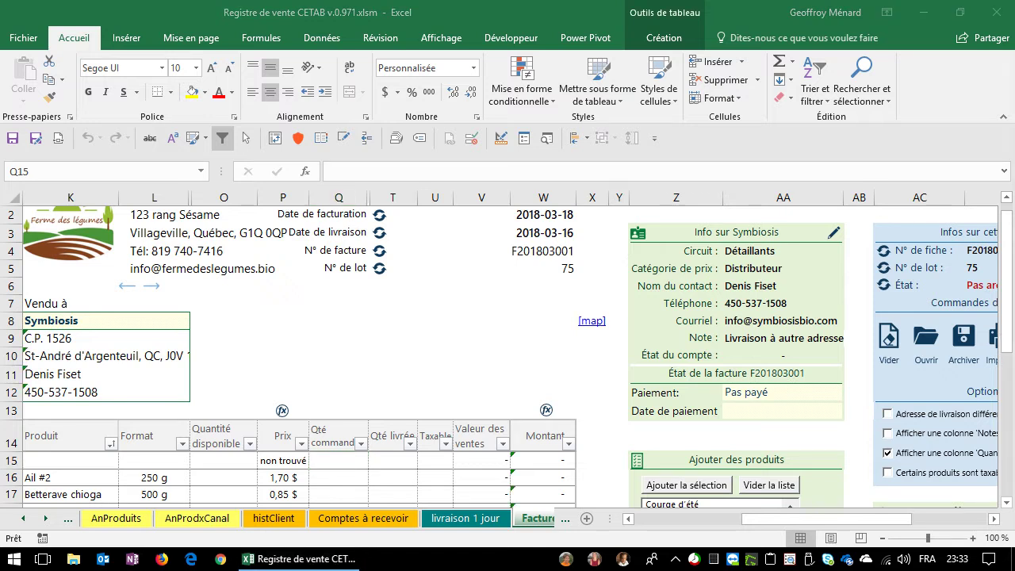
click(834, 233)
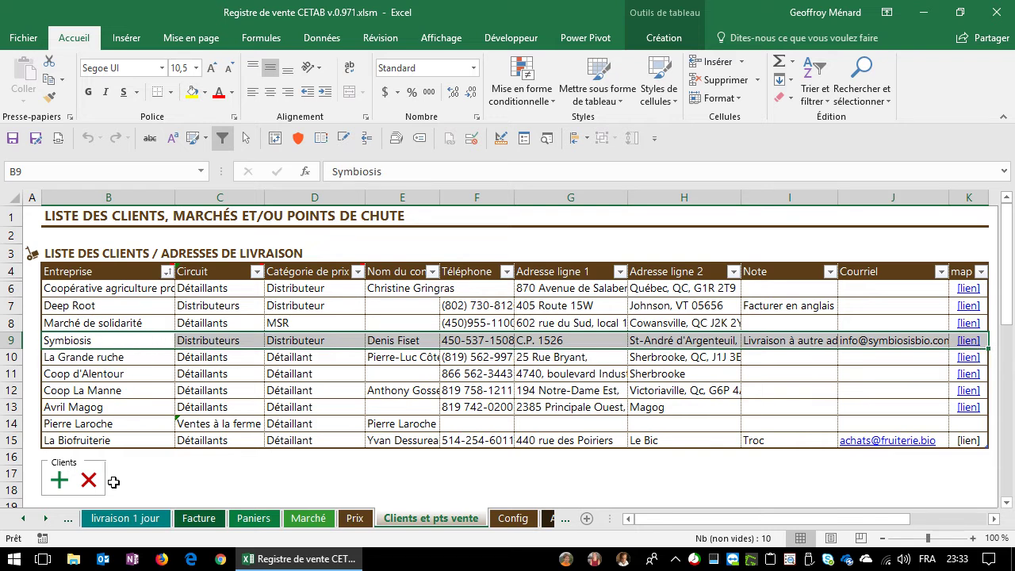
- Inspect the Symbiosis client info fields from Circuit to Note, compare with Clients et pts vente, and return to Facture
click(199, 519)
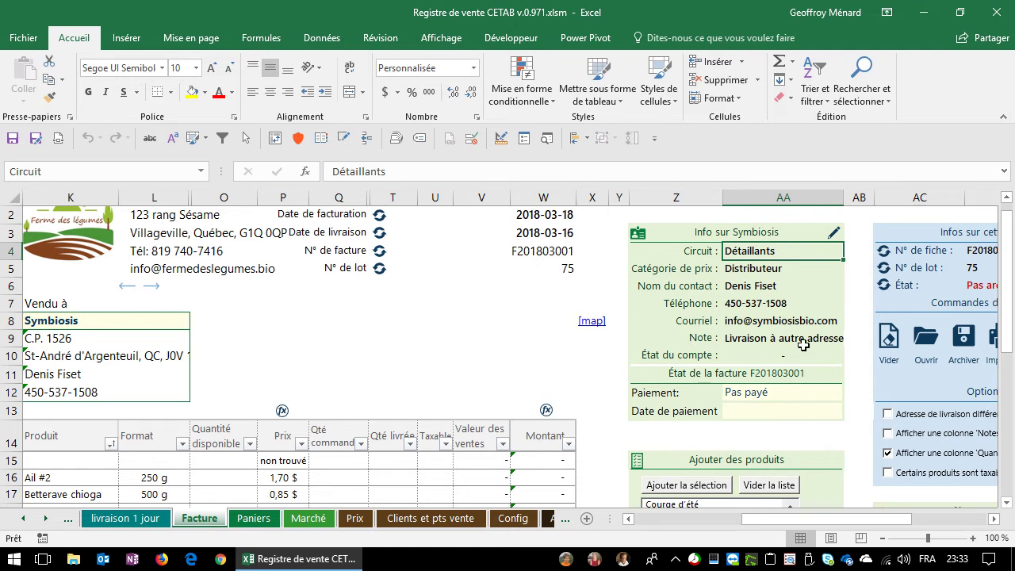
click(474, 395)
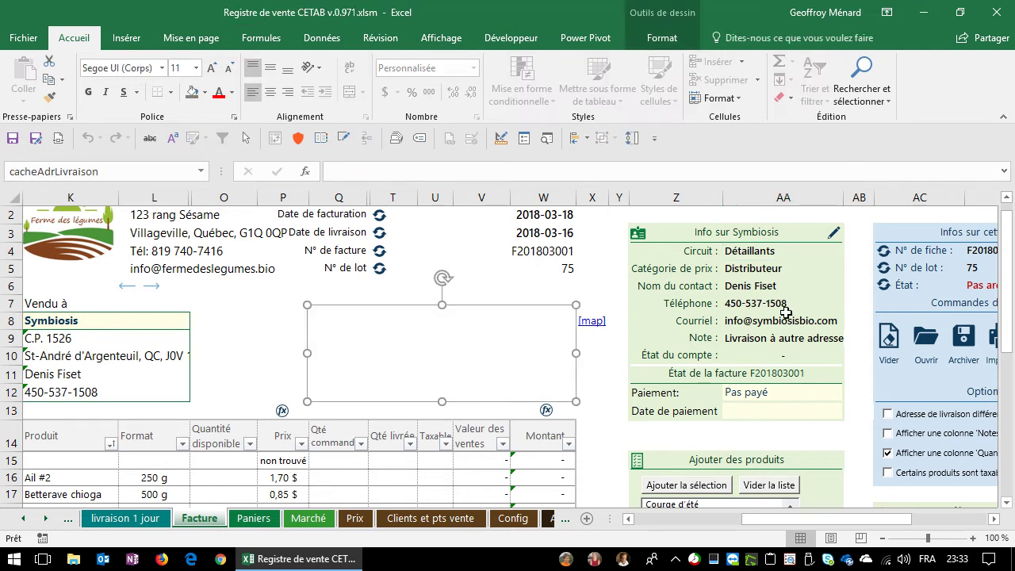
drag(800, 352, 682, 250)
click(782, 338)
click(806, 357)
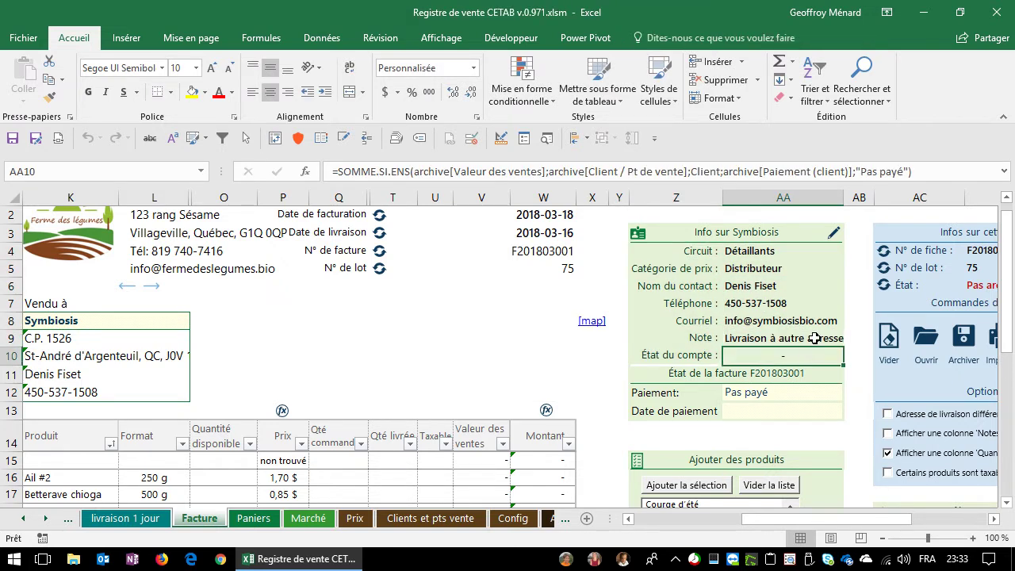
drag(816, 338, 750, 251)
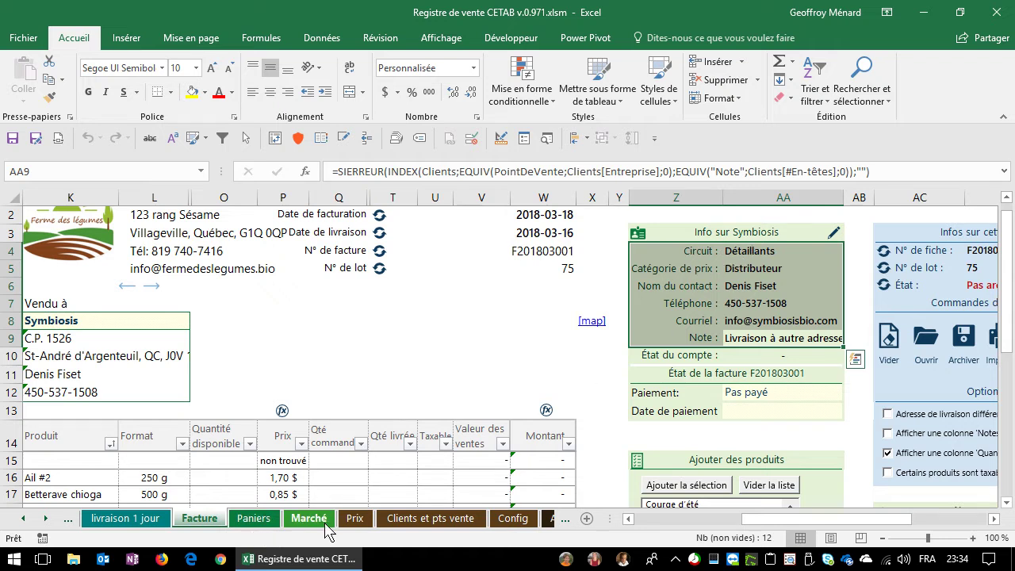
click(429, 524)
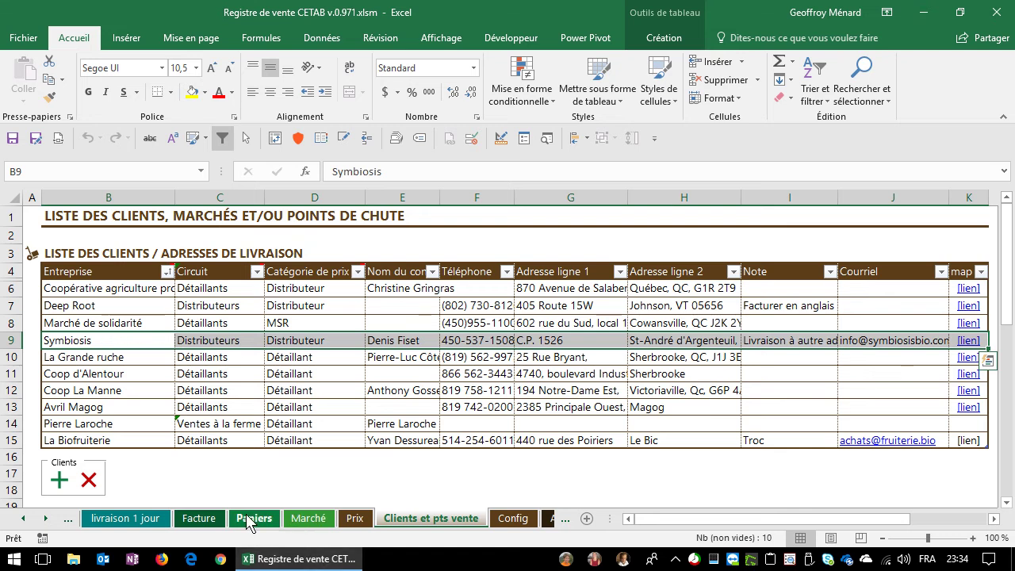
click(199, 521)
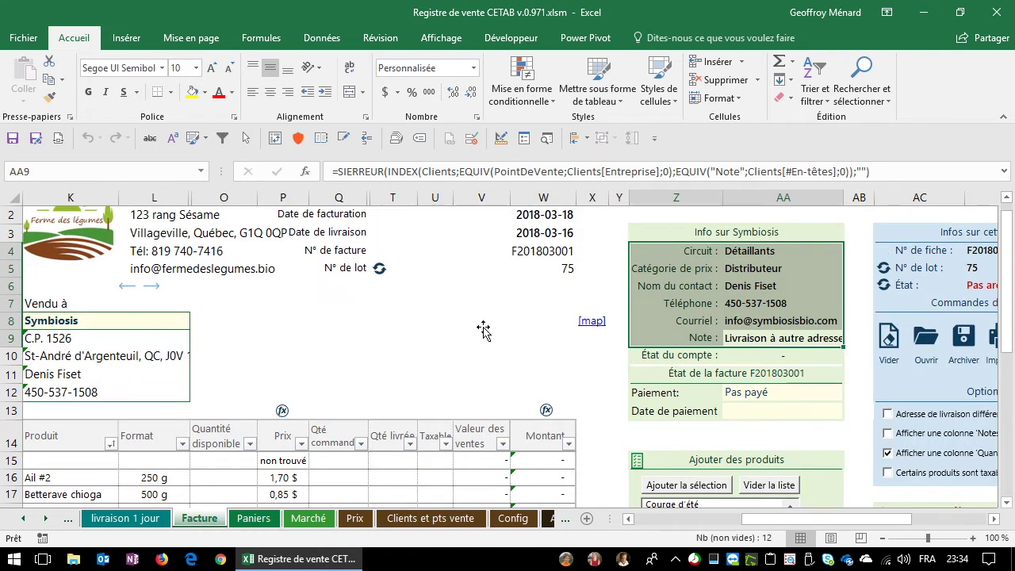
scroll(483, 327, down, 2)
scroll(483, 327, down, 1)
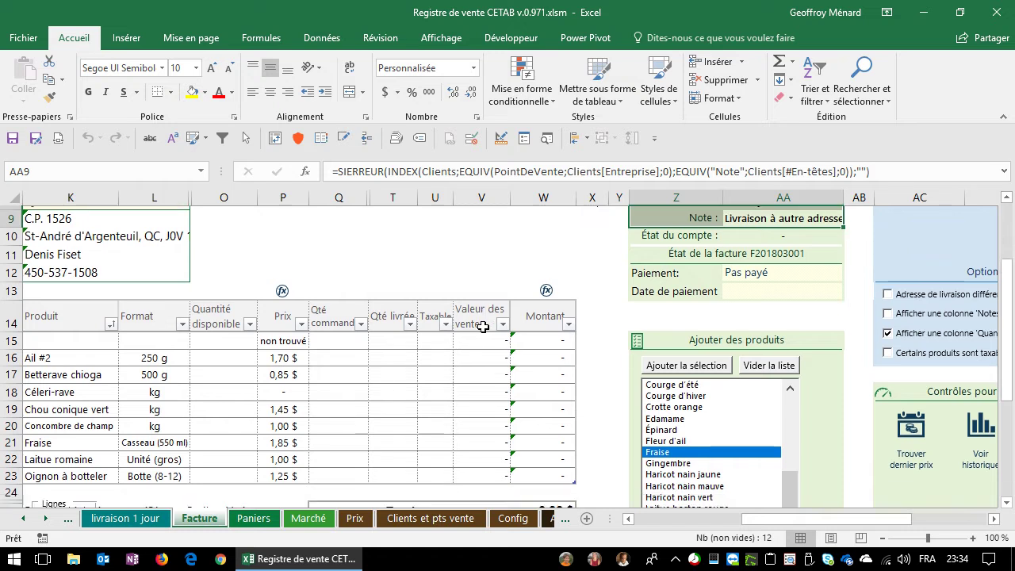
scroll(495, 322, up, 1)
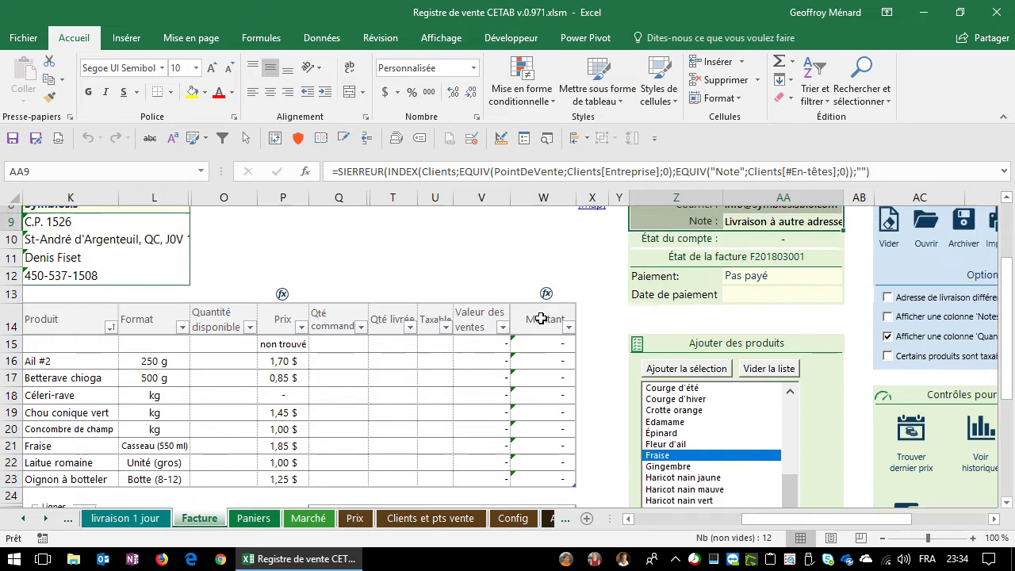
scroll(742, 347, up, 1)
key(Down)
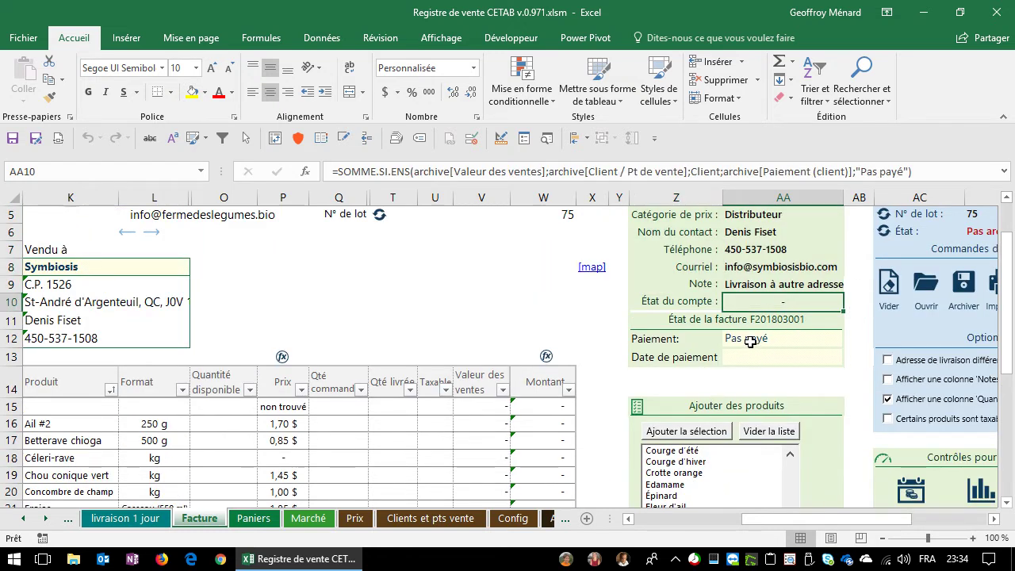
key(Down)
key(Down)
click(300, 436)
scroll(302, 434, down, 3)
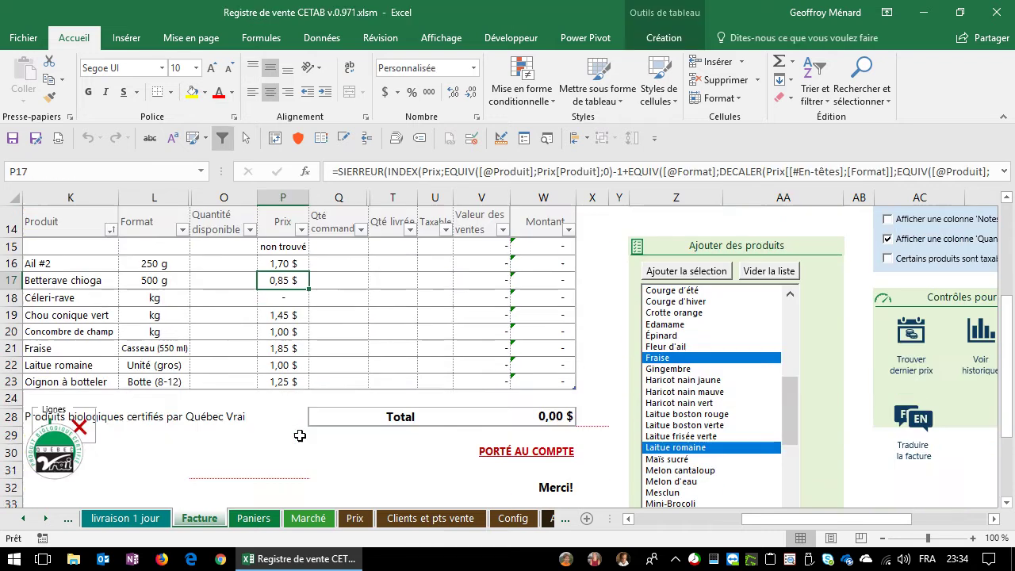
scroll(305, 432, up, 1)
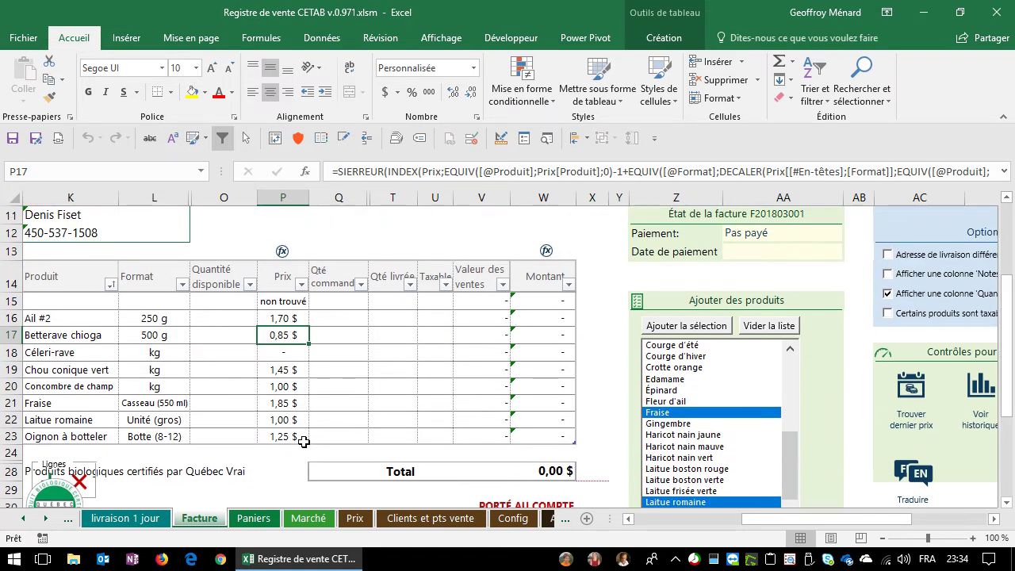
click(60, 325)
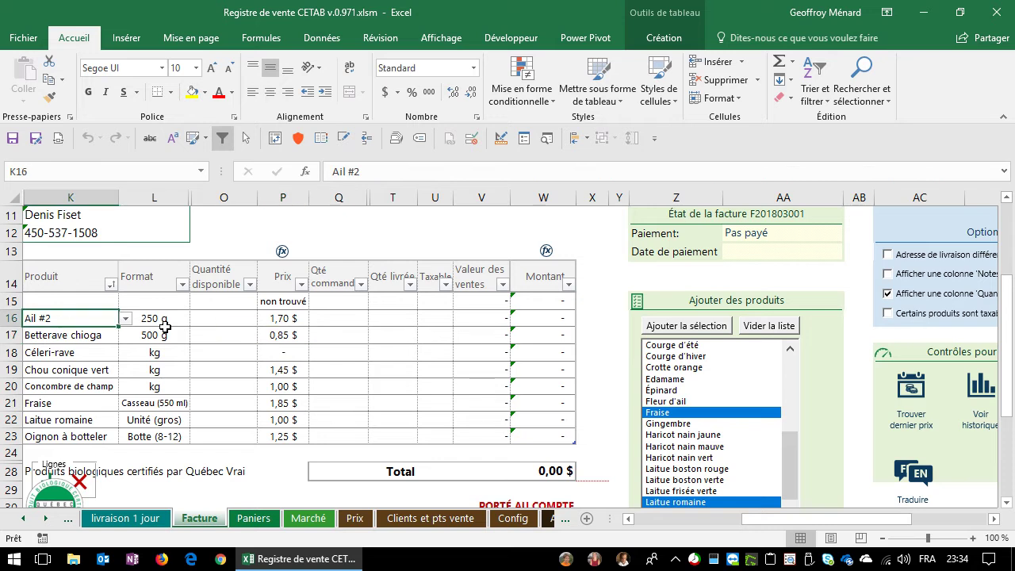
click(160, 335)
click(284, 335)
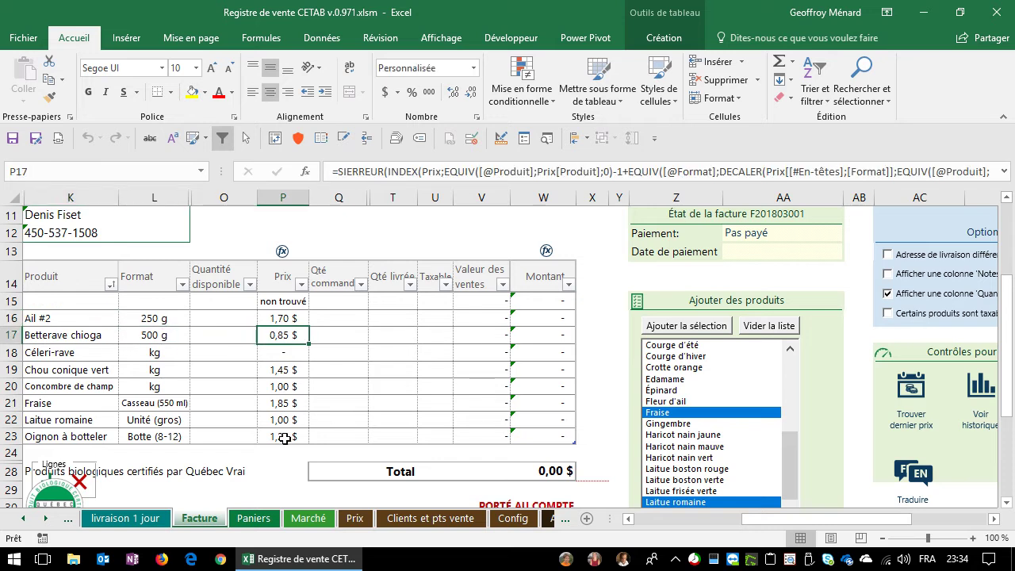
click(272, 353)
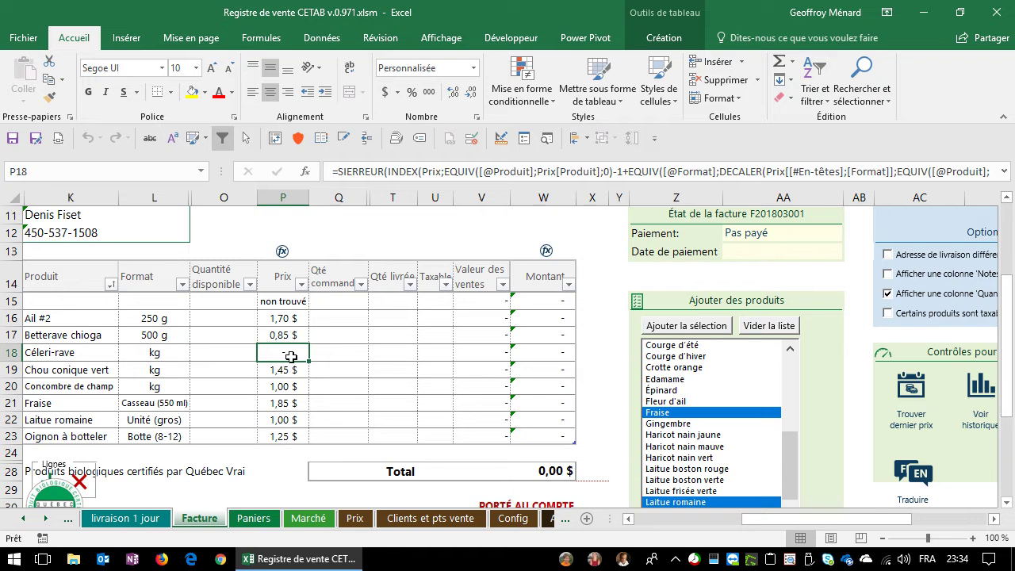
click(176, 354)
click(197, 353)
click(147, 377)
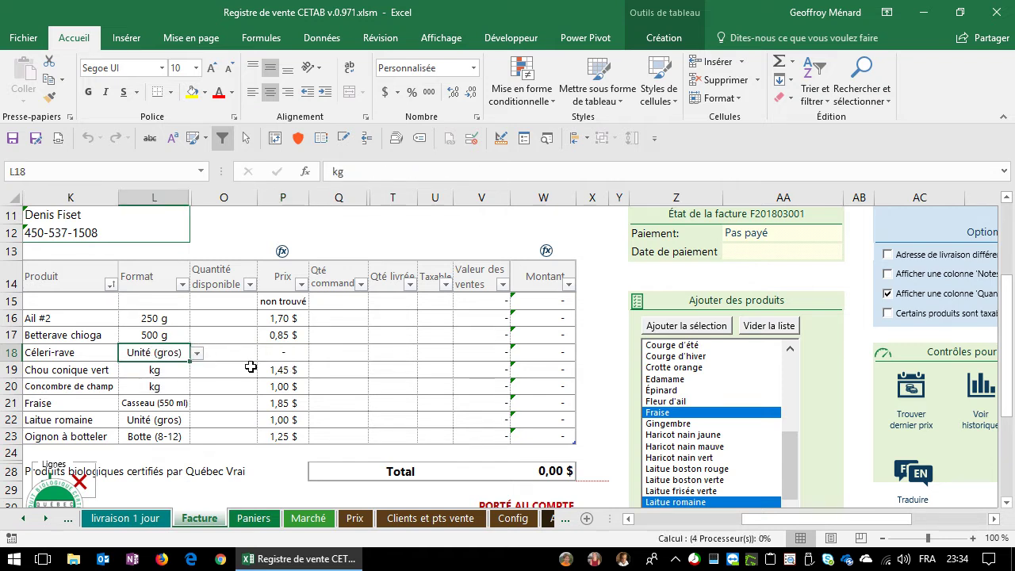
click(282, 353)
click(187, 353)
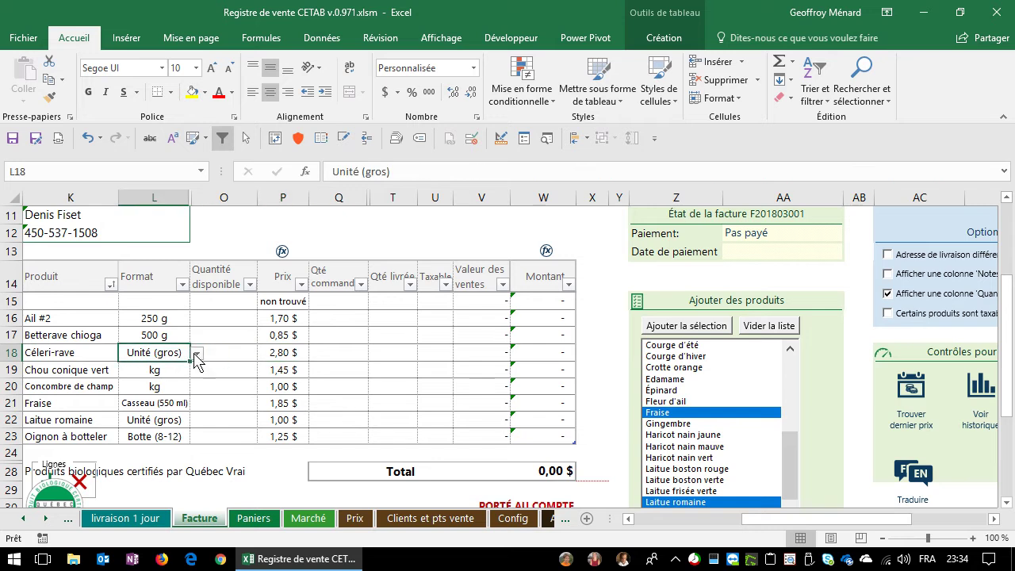
click(196, 353)
click(133, 368)
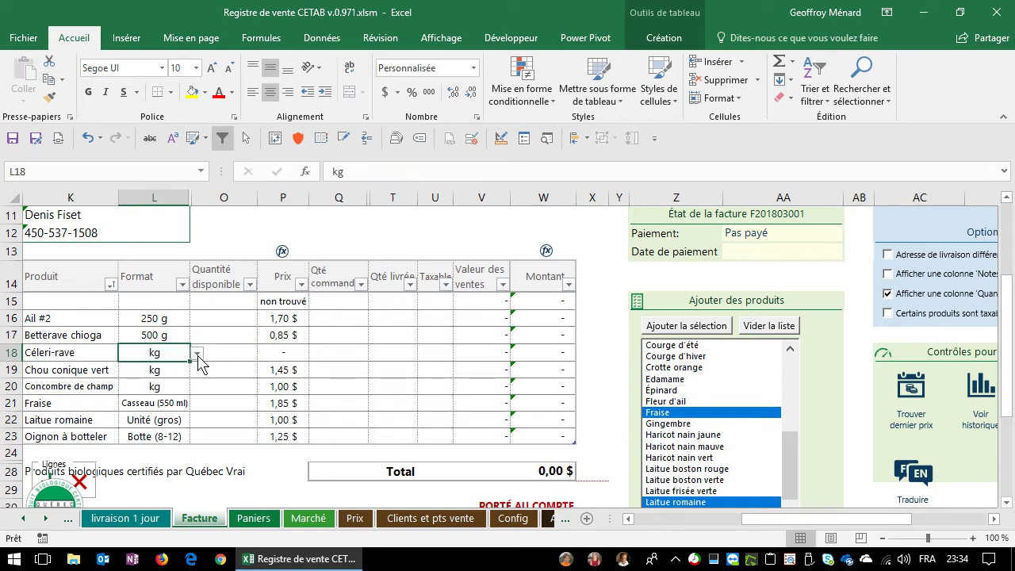
- Check the Céleri-rave kg row on the Prix sheet, whose prices are blank
click(355, 518)
scroll(161, 368, down, 5)
scroll(161, 369, down, 8)
scroll(161, 368, up, 3)
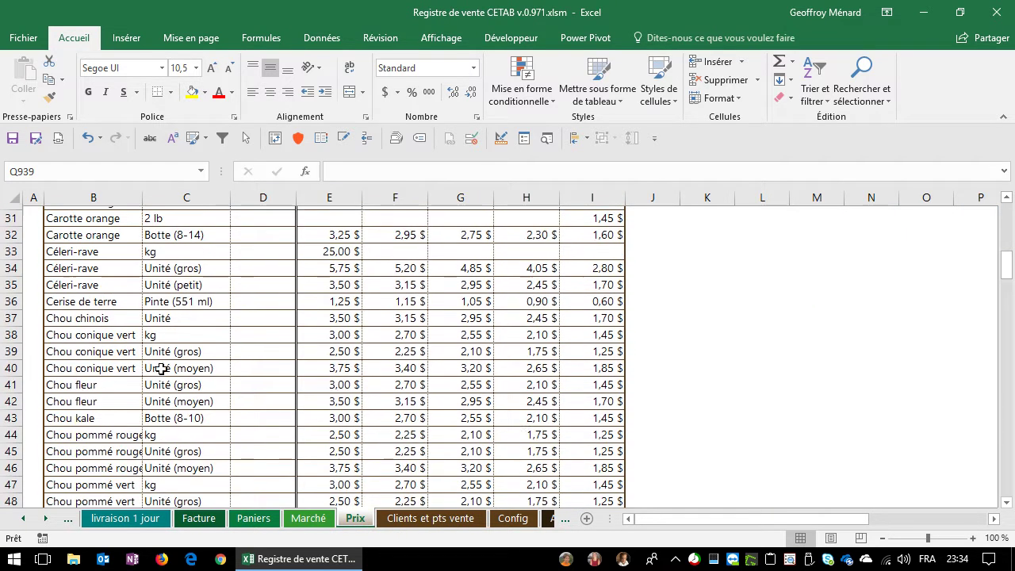
scroll(102, 339, up, 1)
click(222, 308)
click(416, 295)
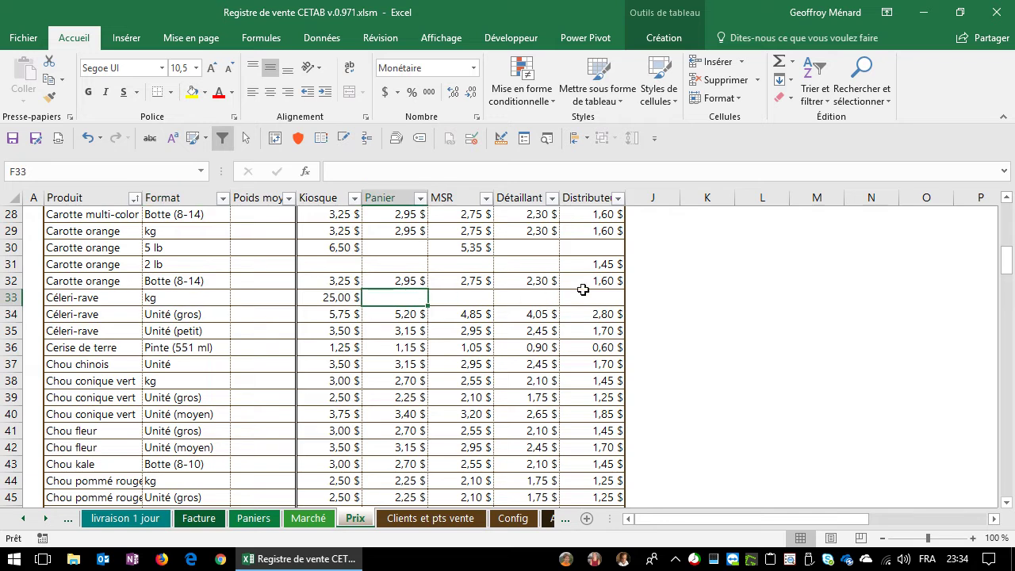
mouse_move(579, 296)
mouse_down()
mouse_move(491, 302)
mouse_move(584, 303)
mouse_up()
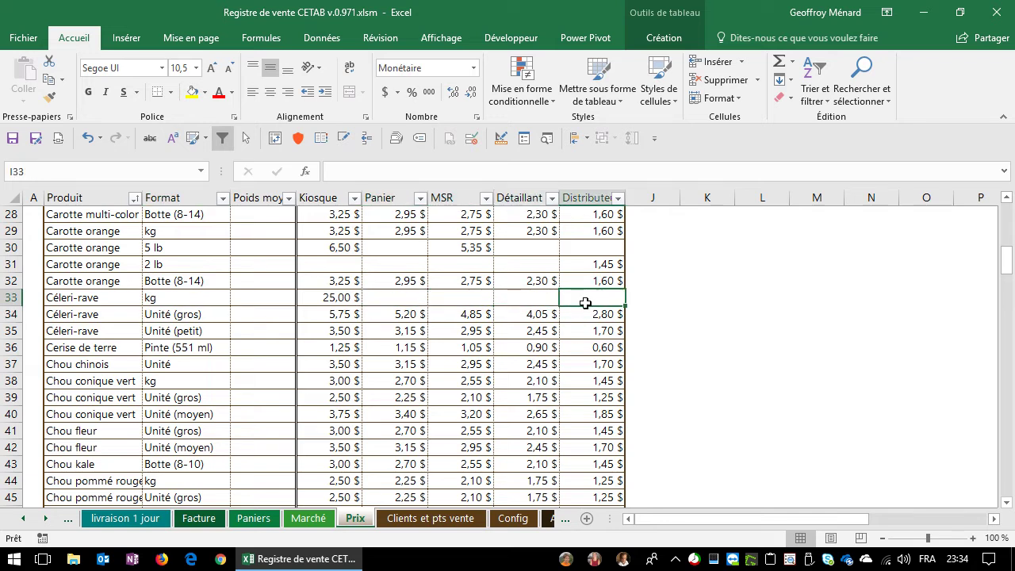
- Change the Céleri-rave line's format on the Facture invoice to Unité (gros)
click(201, 518)
click(197, 358)
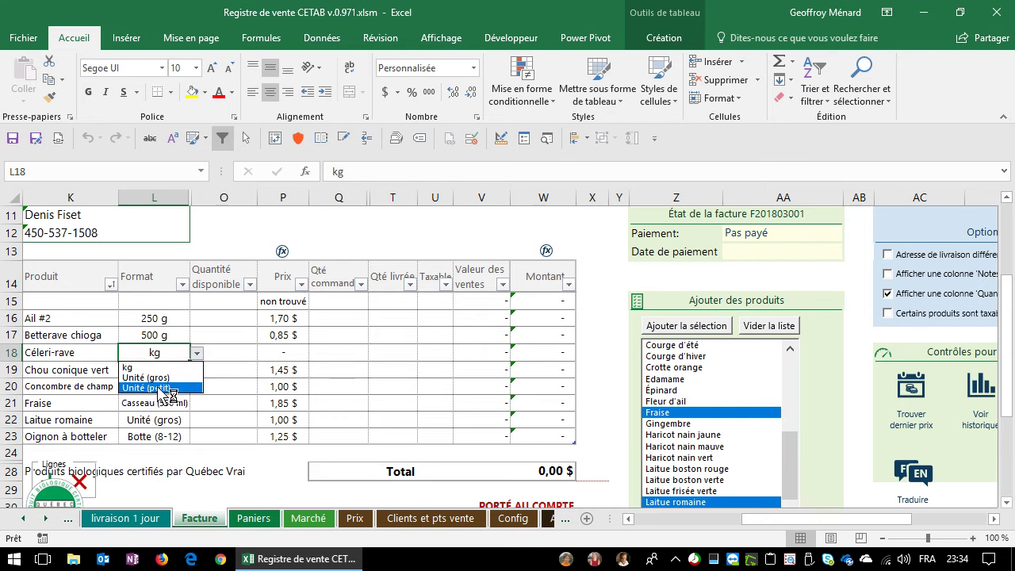
click(150, 385)
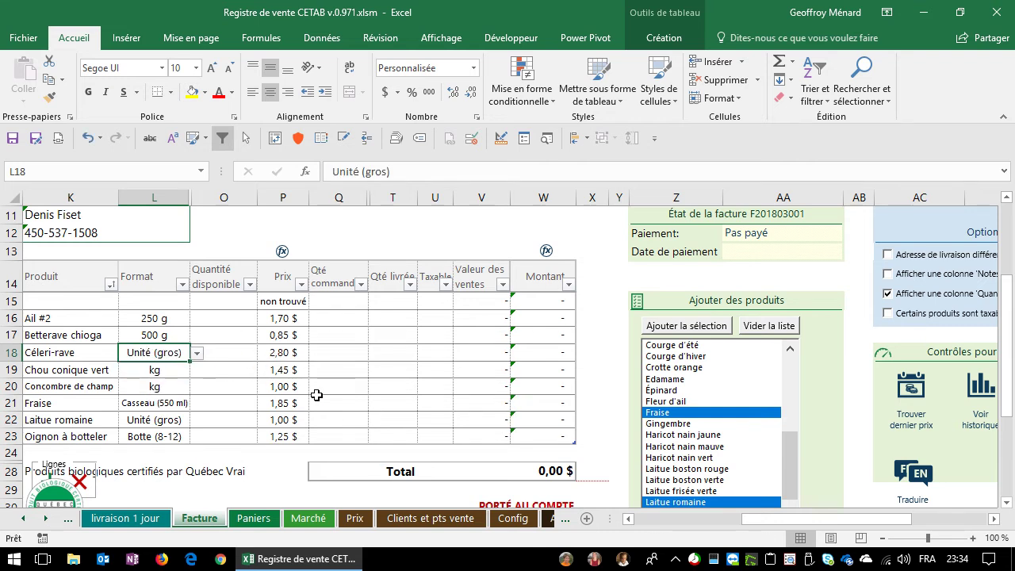
click(331, 302)
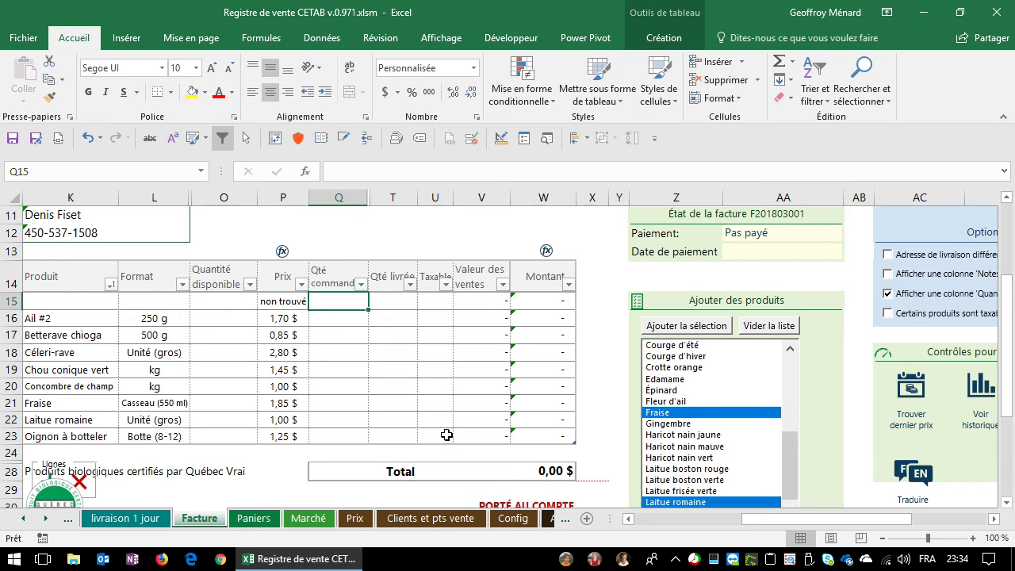
- Inspect the empty line's price formula and attempt a line deletion, dismissing the error
click(293, 299)
click(90, 492)
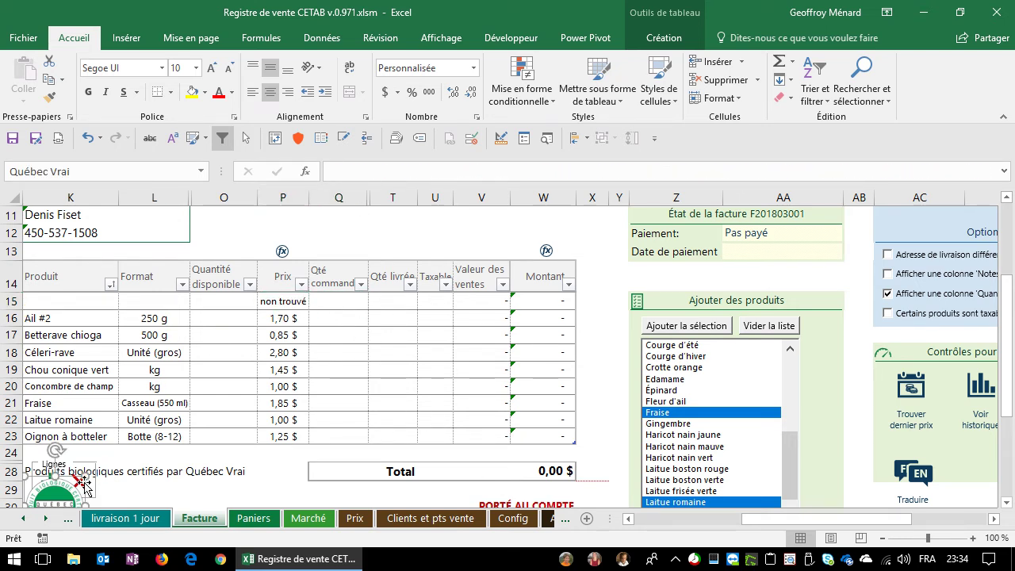
click(191, 473)
scroll(88, 448, down, 1)
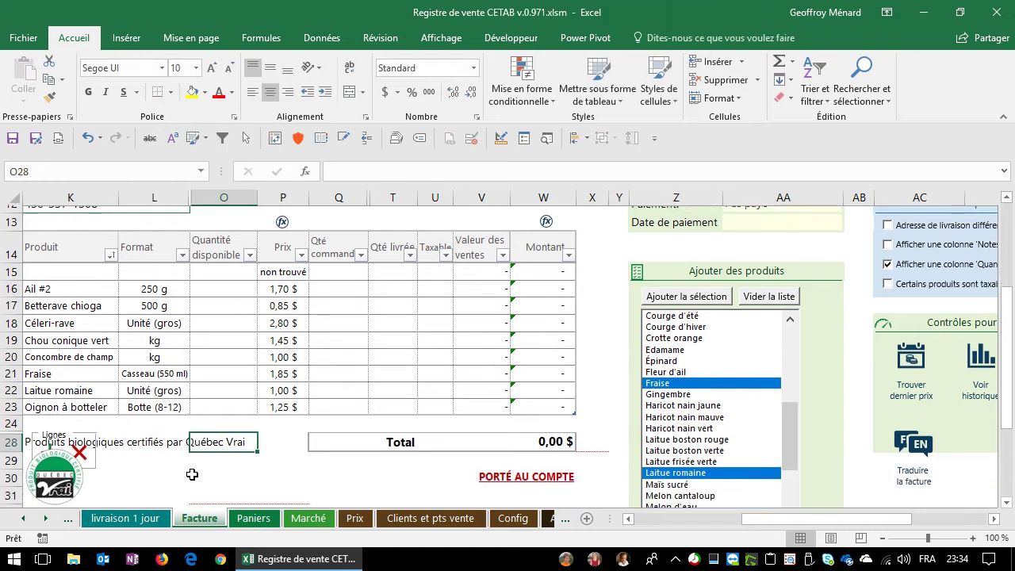
scroll(109, 381, down, 1)
click(80, 360)
click(115, 367)
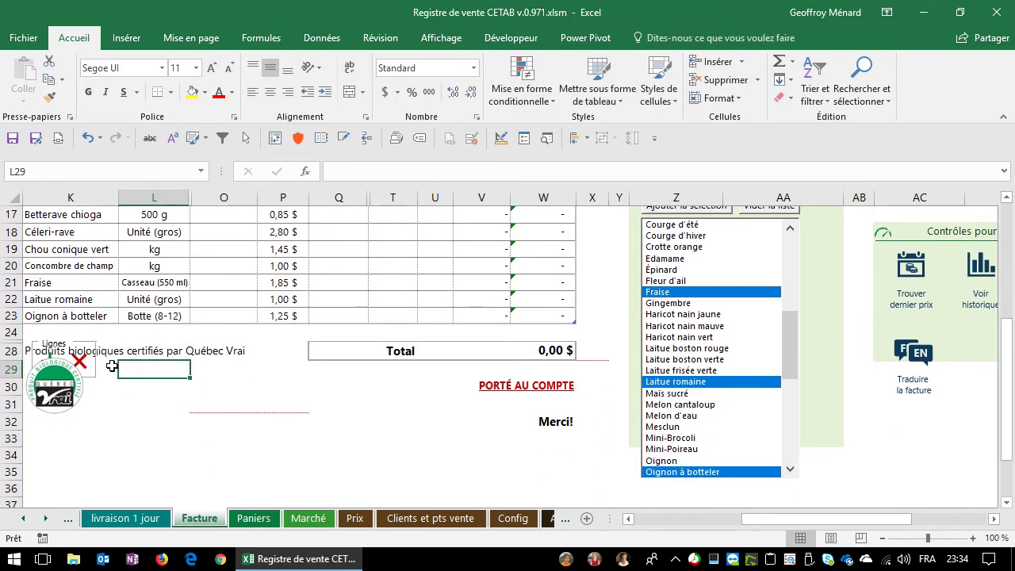
click(81, 361)
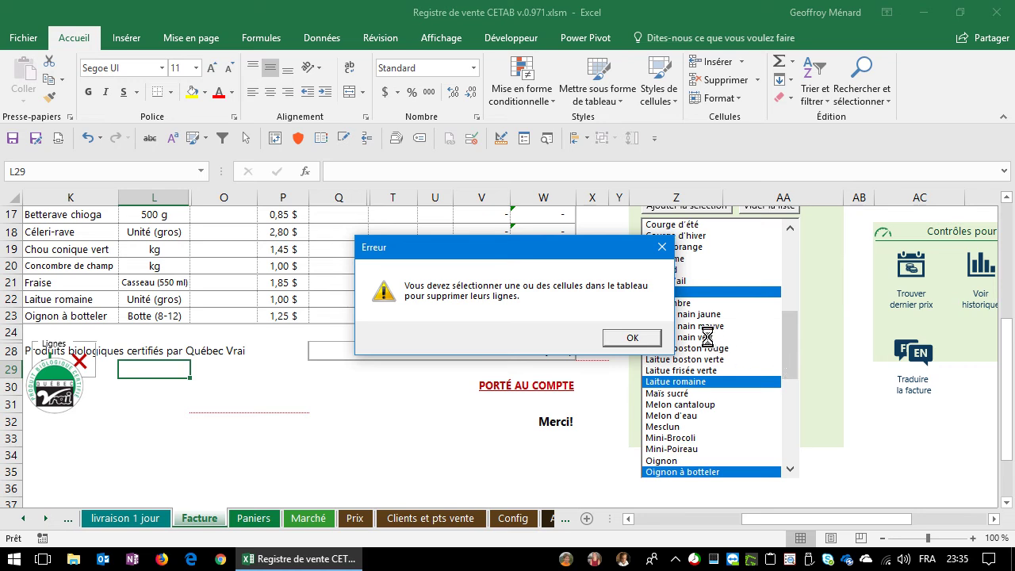
click(632, 337)
- Delete the empty 'non trouvé' first line of the table, confirming with Oui
scroll(333, 309, up, 1)
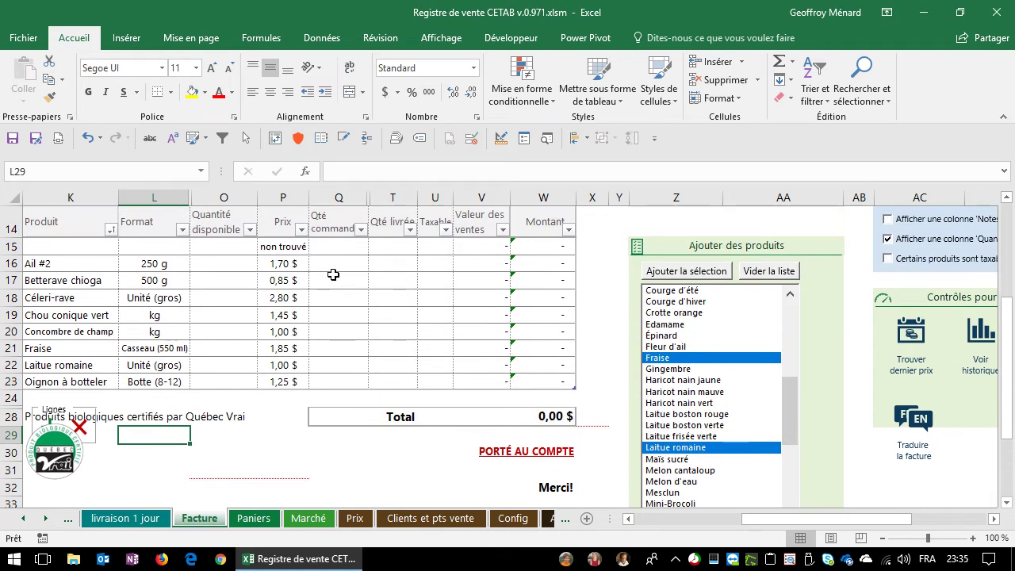
click(286, 247)
click(82, 427)
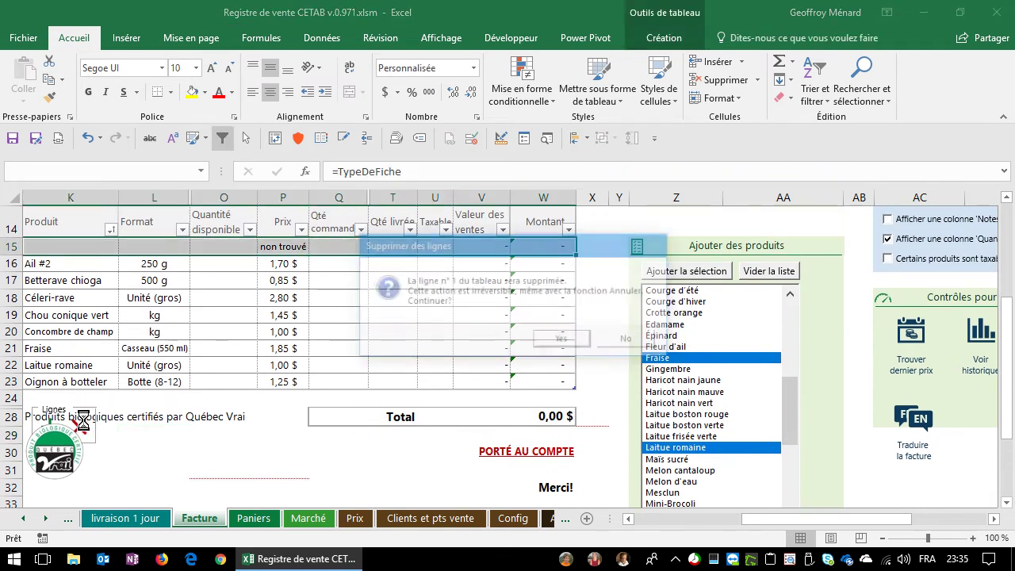
click(559, 341)
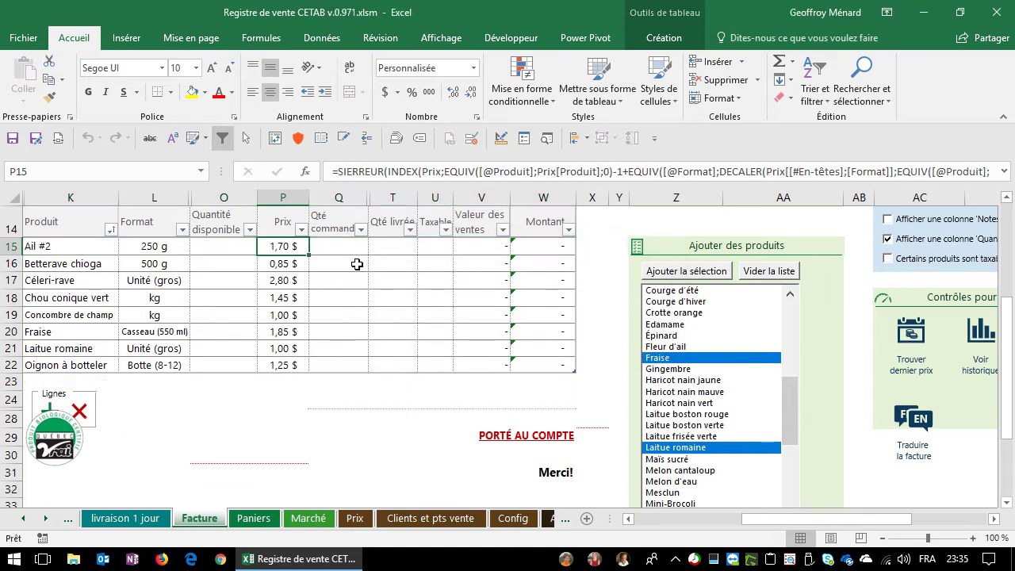
key(Right)
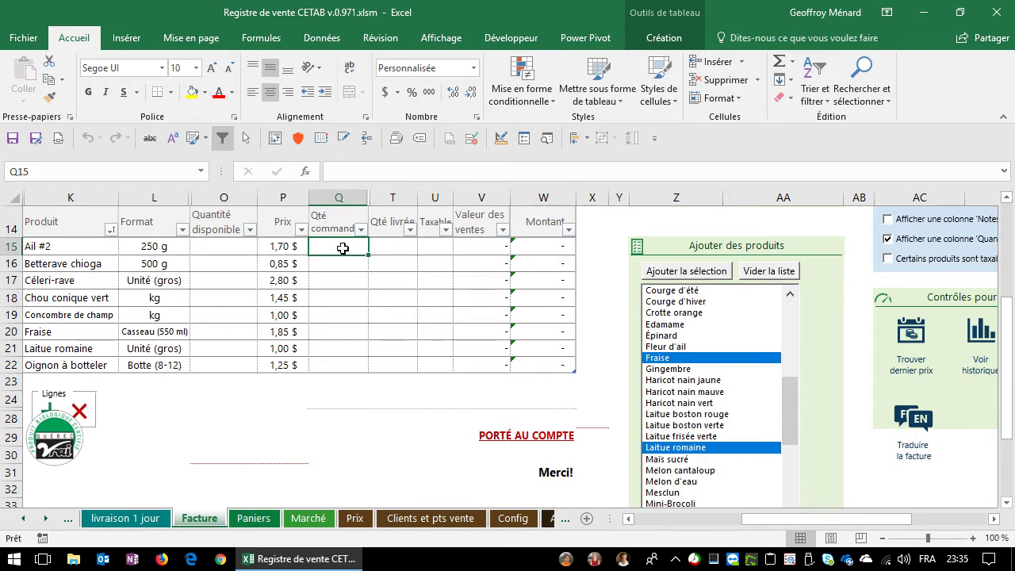
- Enter ordered quantities 50 for Ail #2 and 20 for Betterave chioga
key(Return)
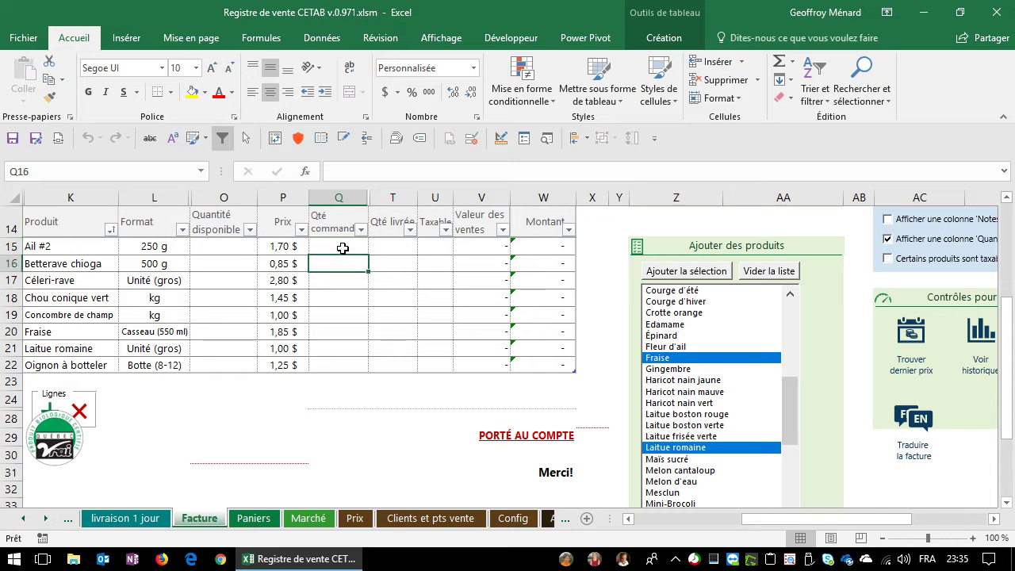
click(342, 249)
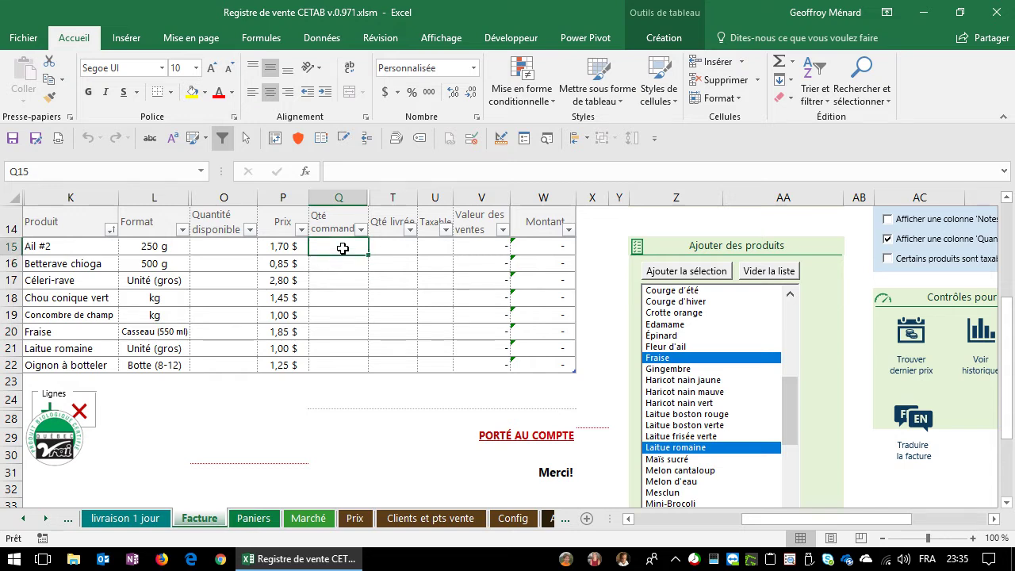
text(50)
key(Return)
text(20)
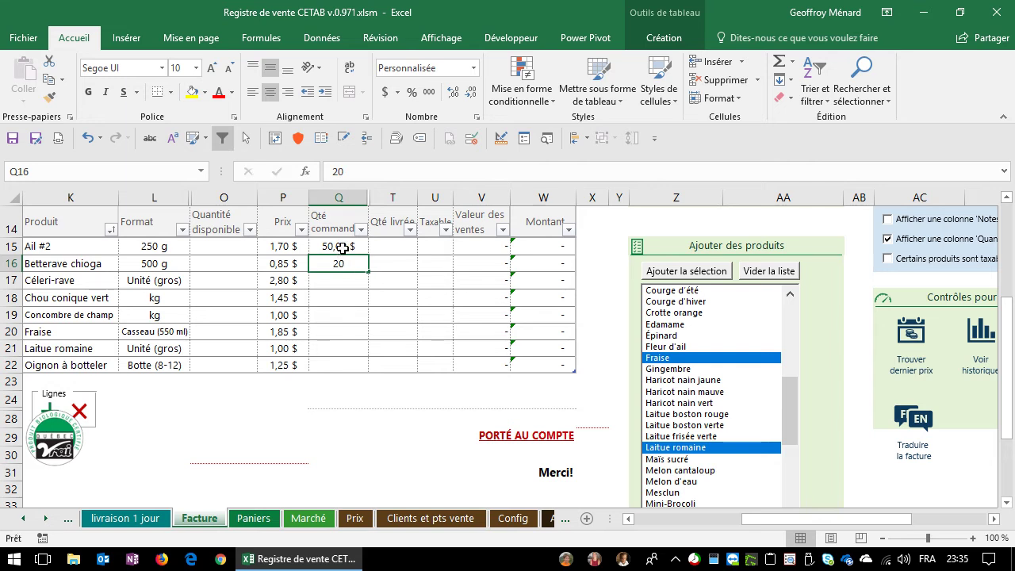
key(Return)
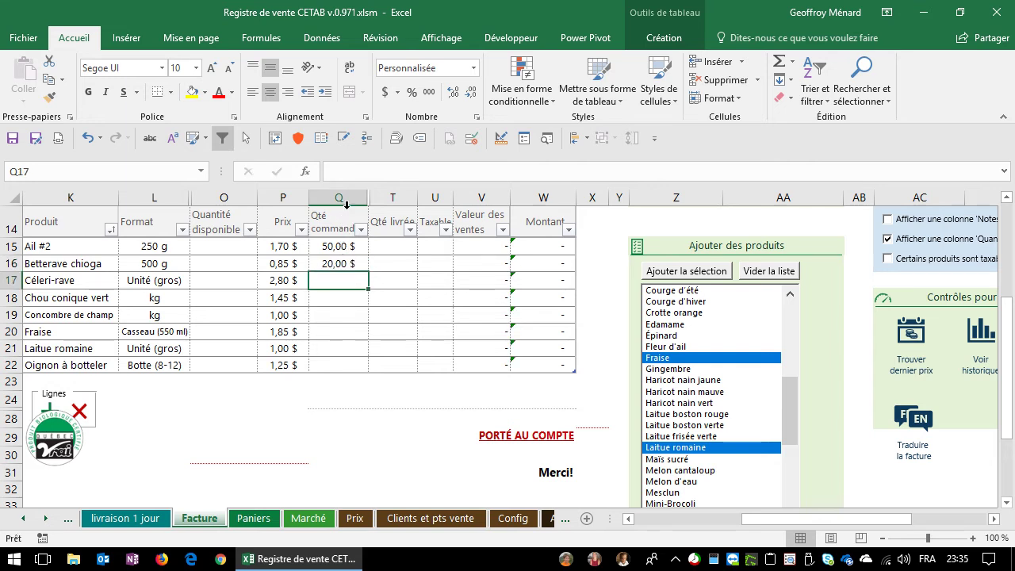
- Format the Qté commandé column as Nombre with 0 decimals
click(342, 209)
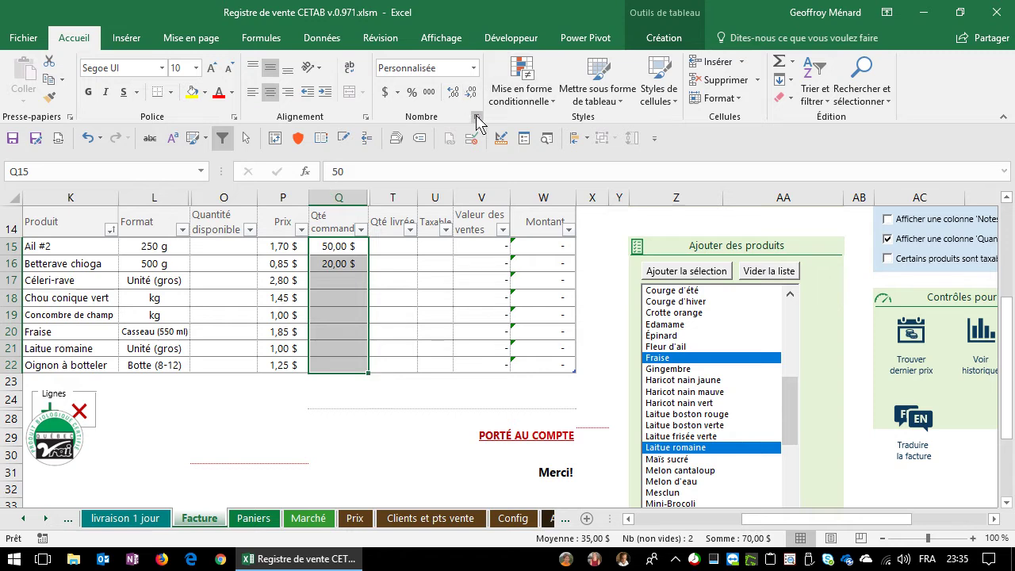
click(477, 117)
click(515, 257)
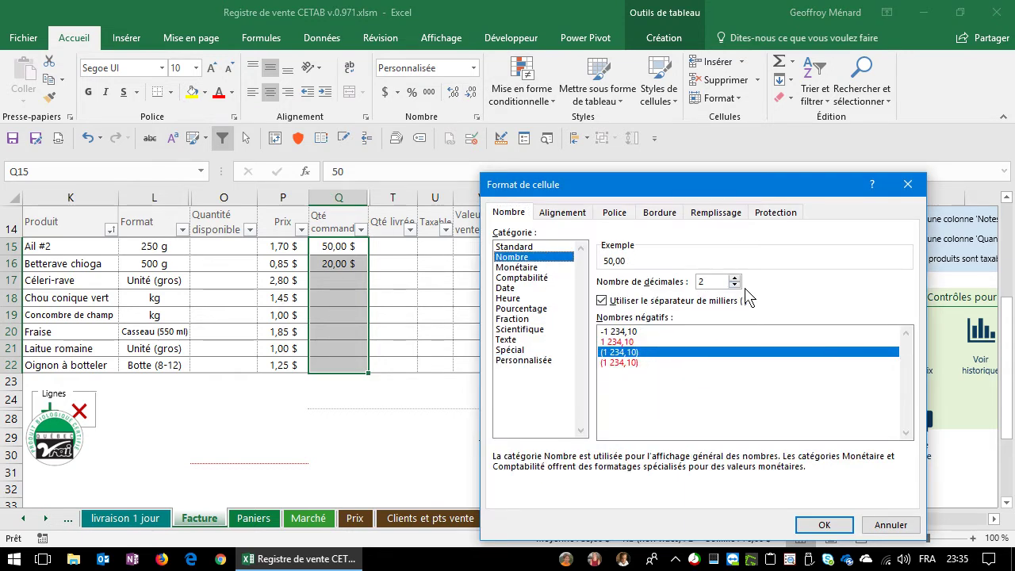
click(736, 284)
click(735, 285)
click(736, 300)
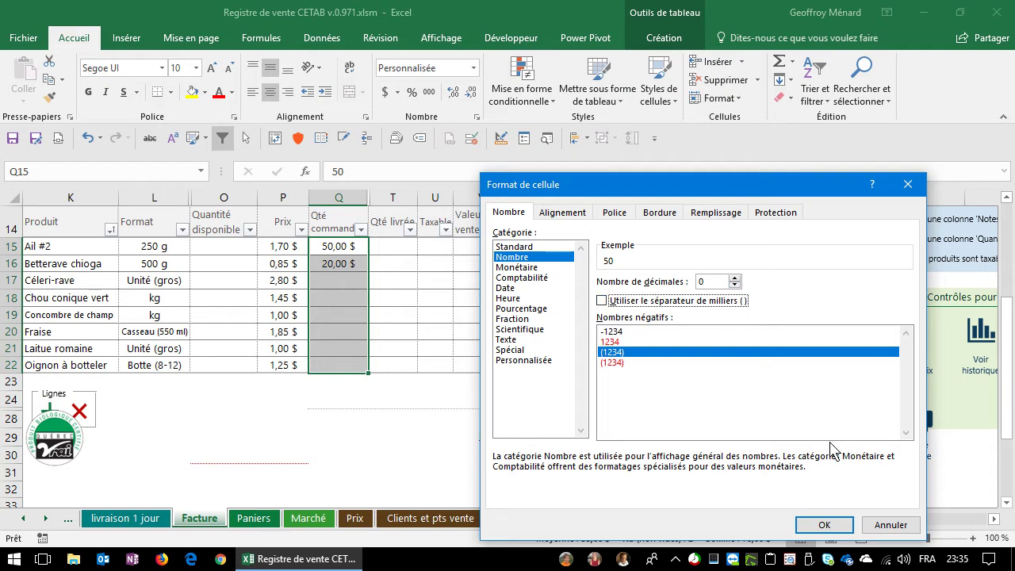
click(734, 300)
click(823, 524)
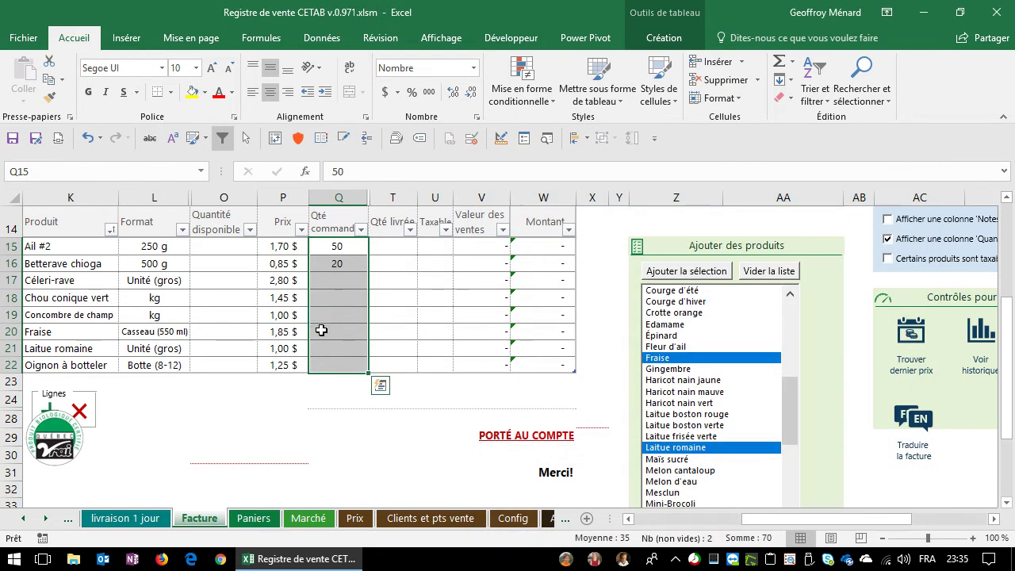
- Enter the remaining quantities 25, 450, 10, 100, 200 and 50, then generate the order form workbook
click(363, 295)
click(337, 279)
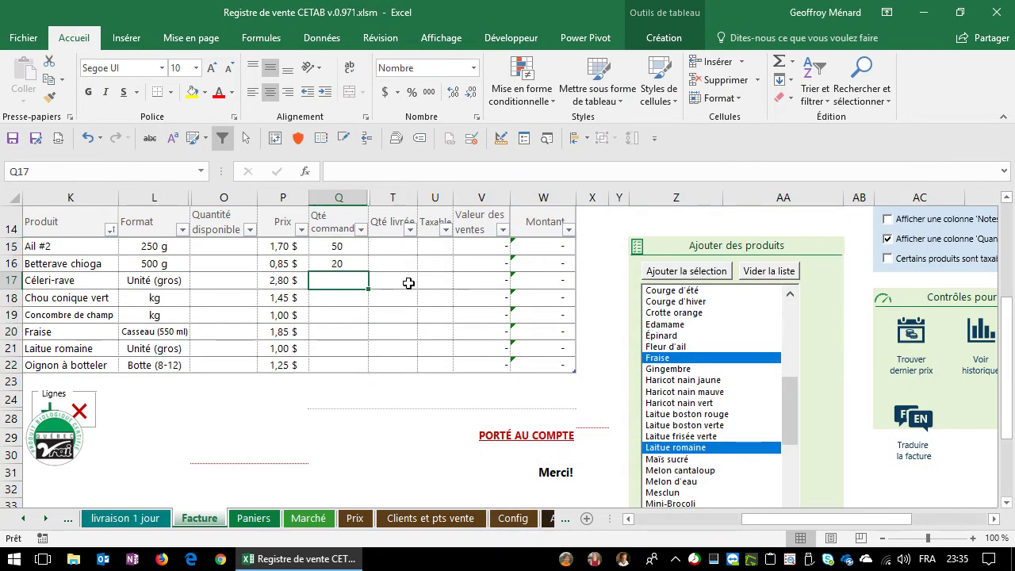
text(25)
key(Return)
text(450)
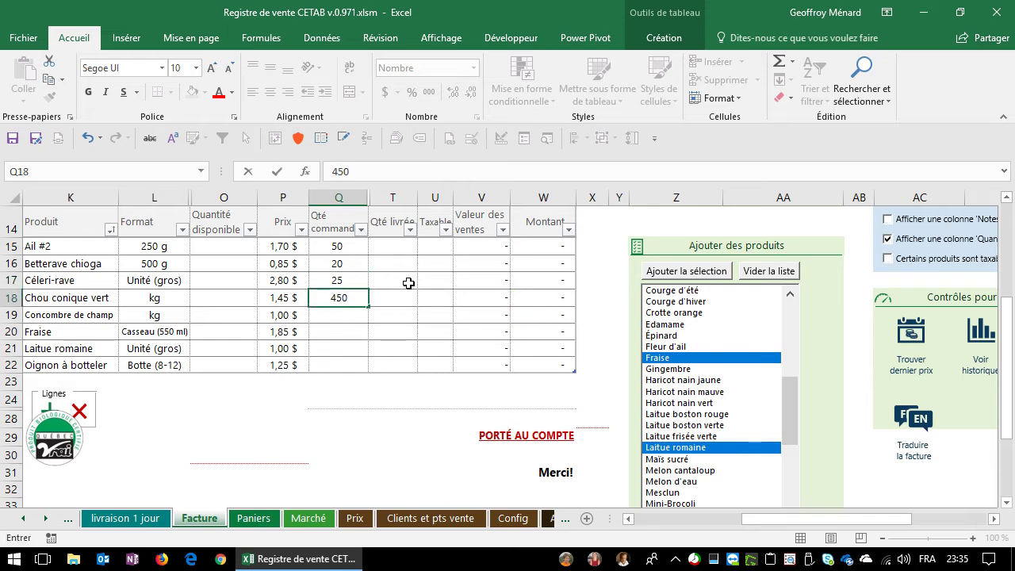
key(Return)
text(10)
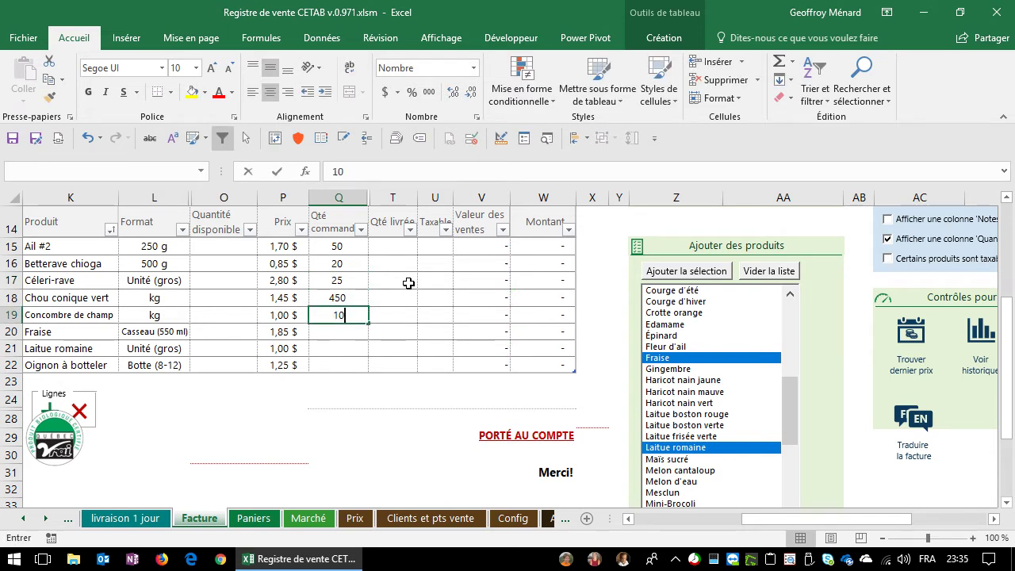
key(Return)
text(0100)
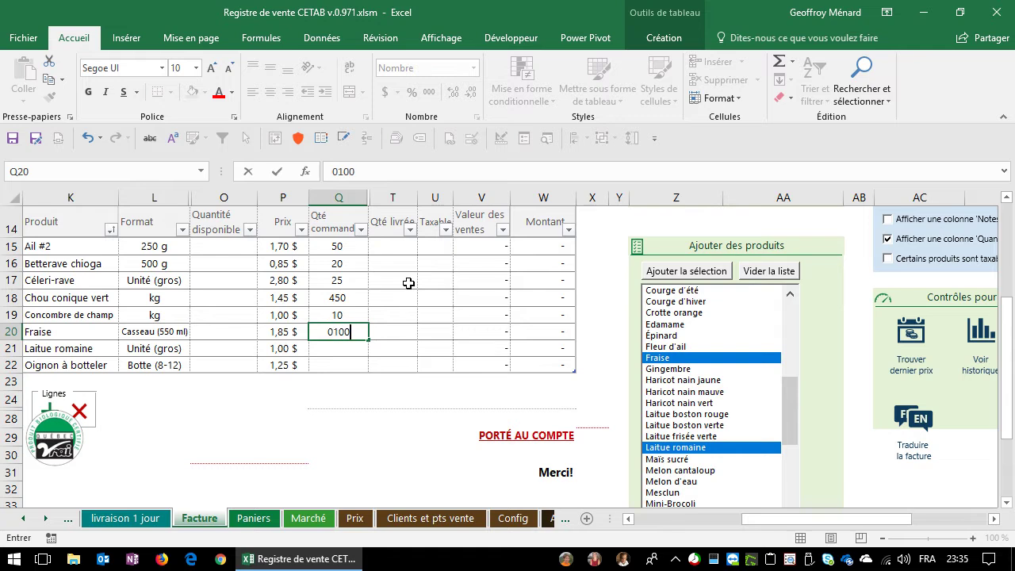
key(Return)
key(Return)
text(200)
key(Return)
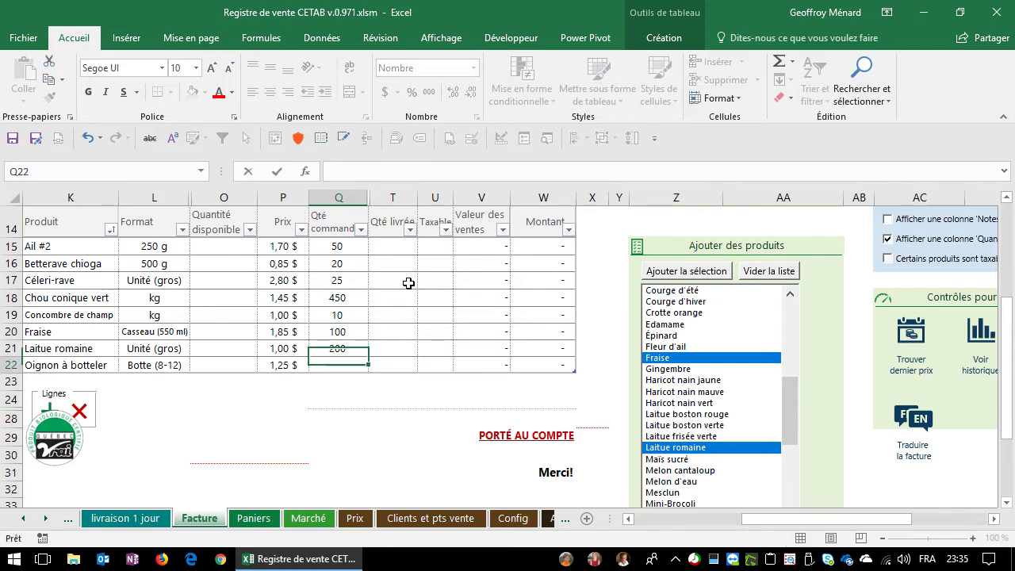
text(50)
key(Return)
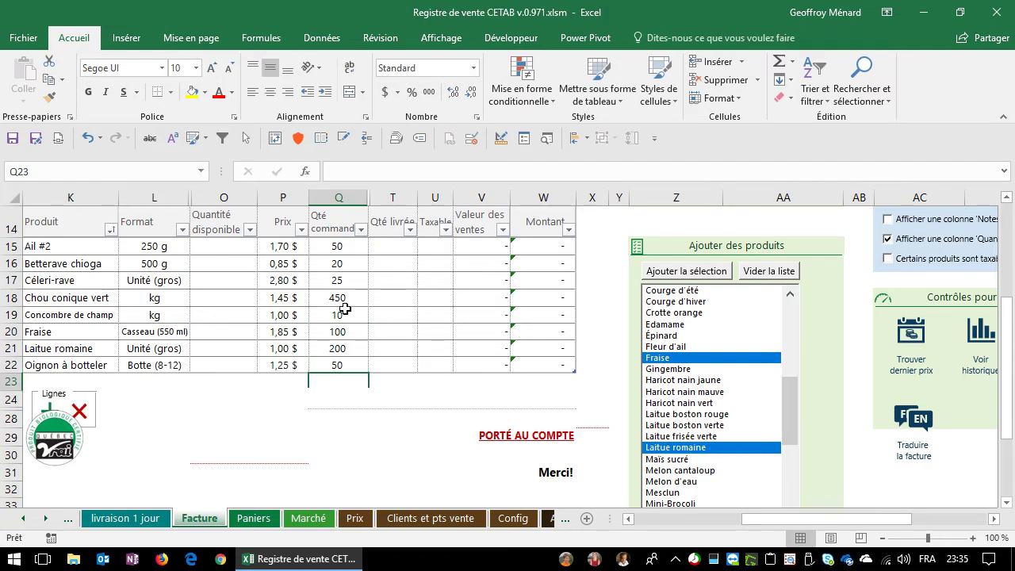
click(338, 366)
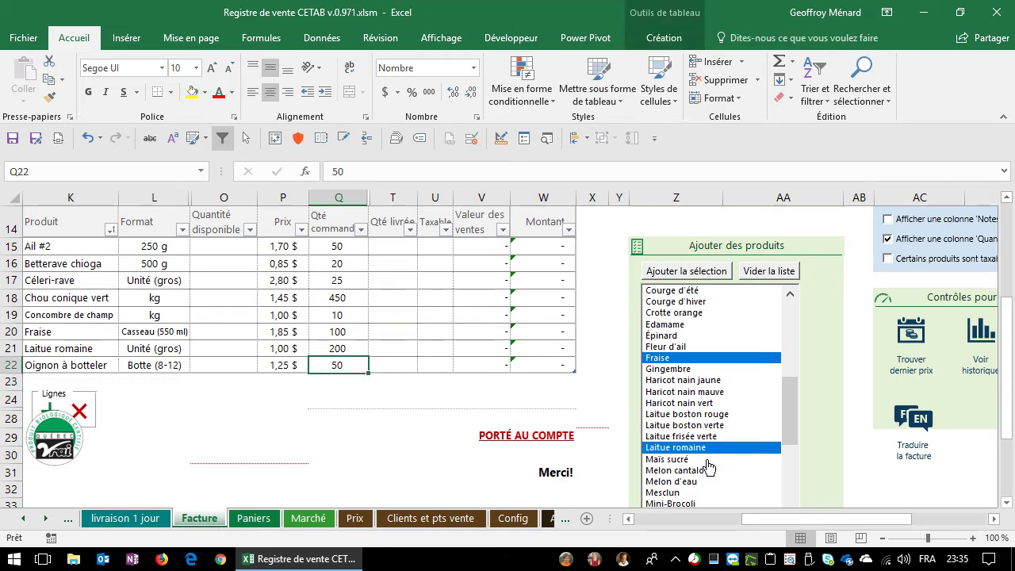
drag(805, 523, 831, 523)
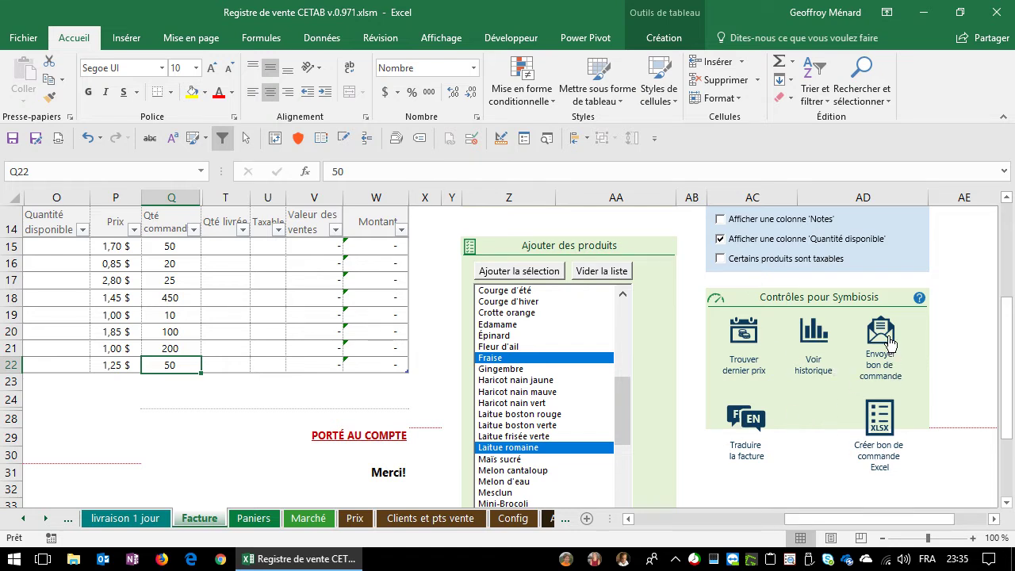
click(885, 444)
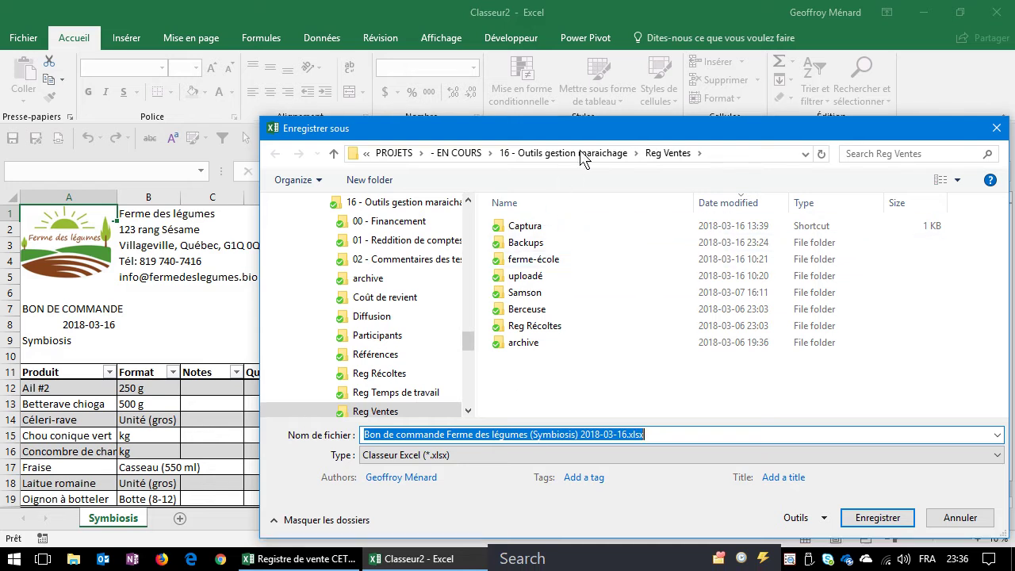
- Save the purchase order as 'Bon de commande Ferme des légumes (Symbiosis) 2018-03-17.xlsx' in Reg Ventes
drag(578, 128, 553, 77)
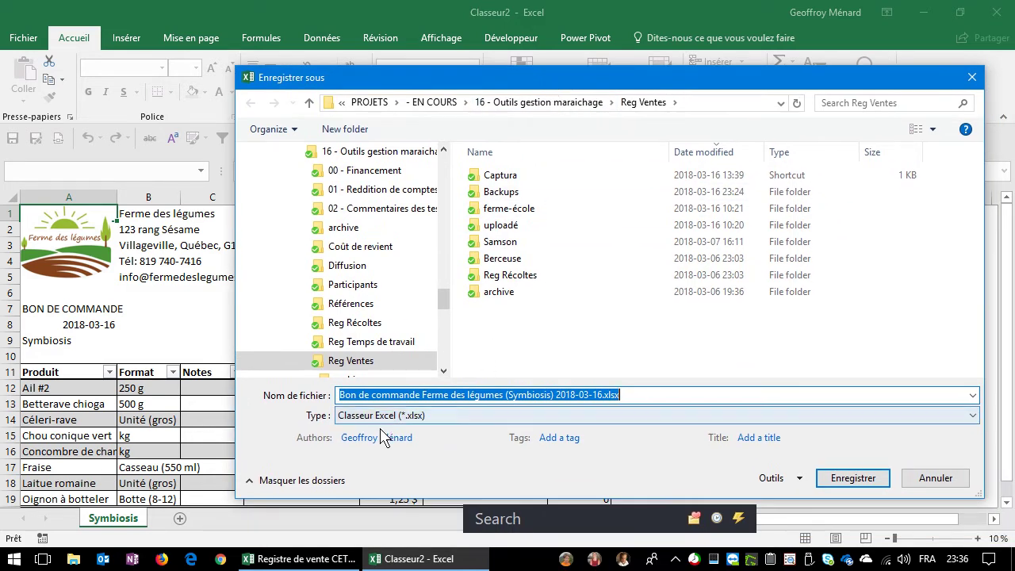
click(363, 394)
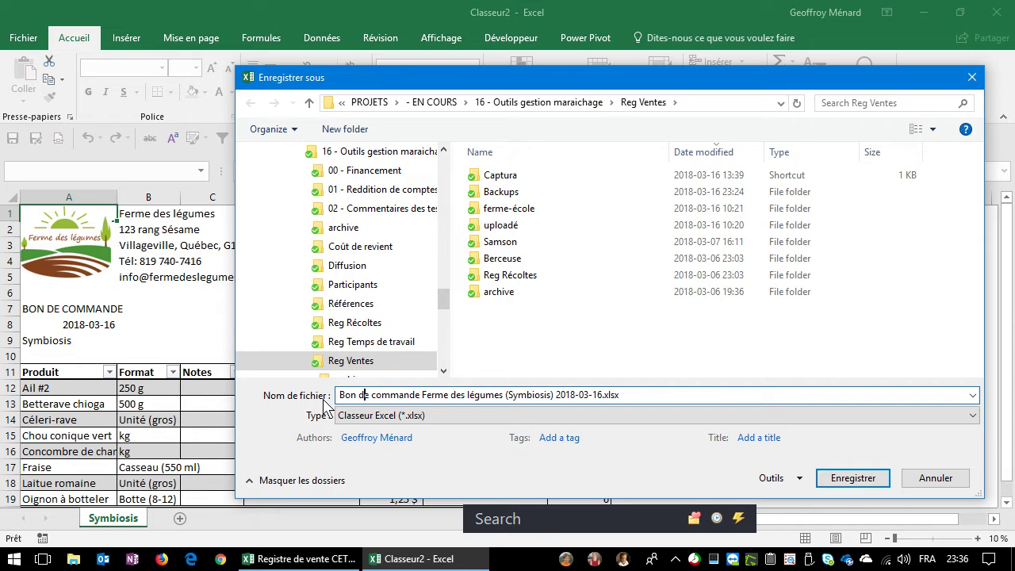
drag(422, 394, 605, 394)
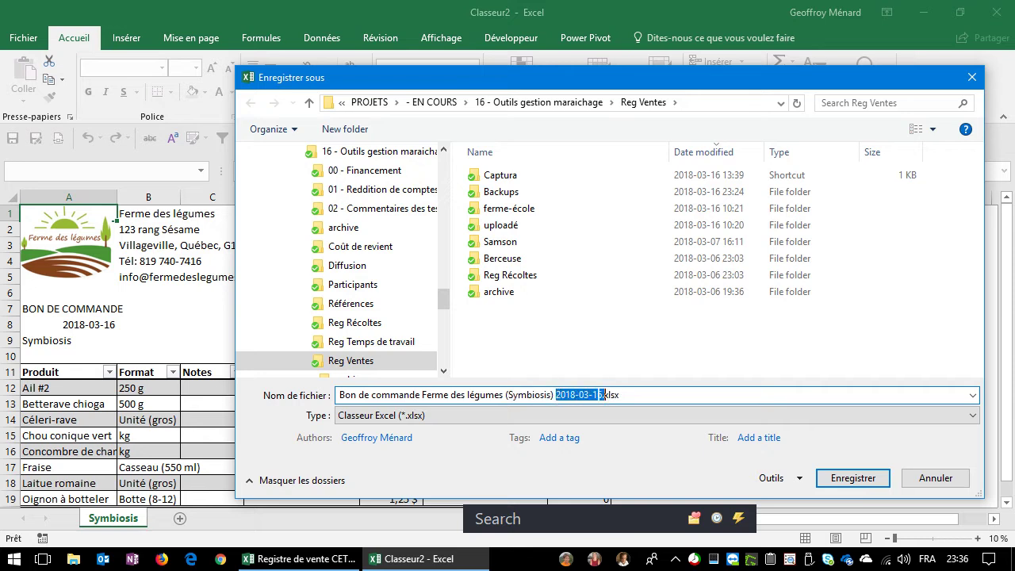
click(861, 480)
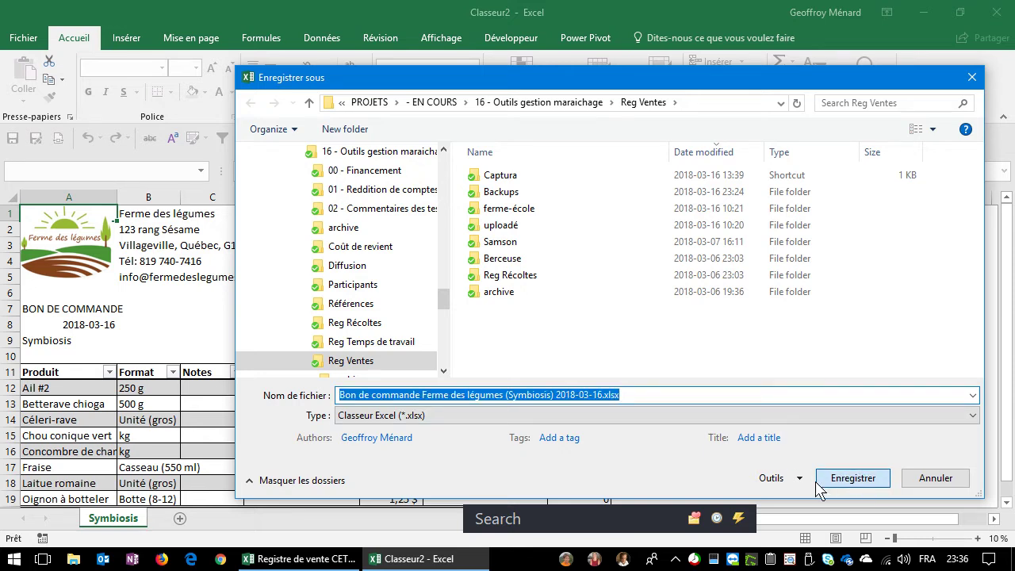
click(864, 481)
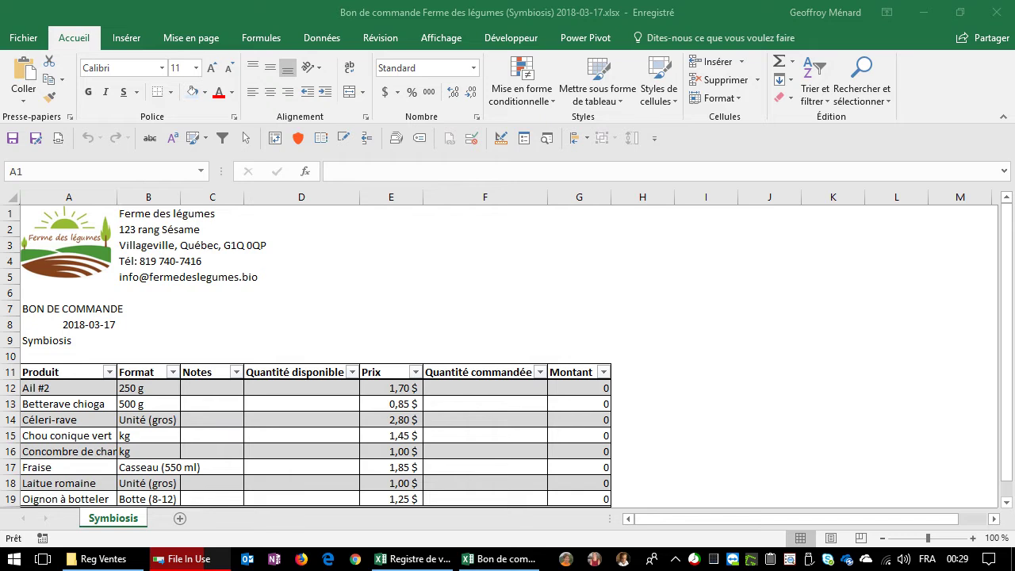
- Review the saved order form's farm header, BON DE COMMANDE heading, order date and Symbiosis client
click(510, 11)
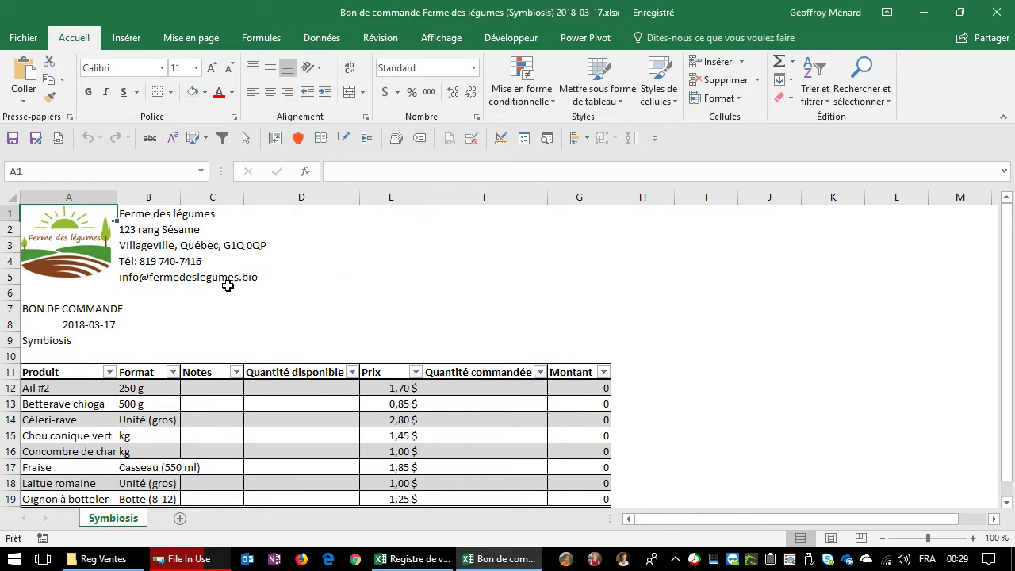
scroll(202, 277, down, 1)
scroll(206, 265, up, 1)
drag(165, 224, 67, 273)
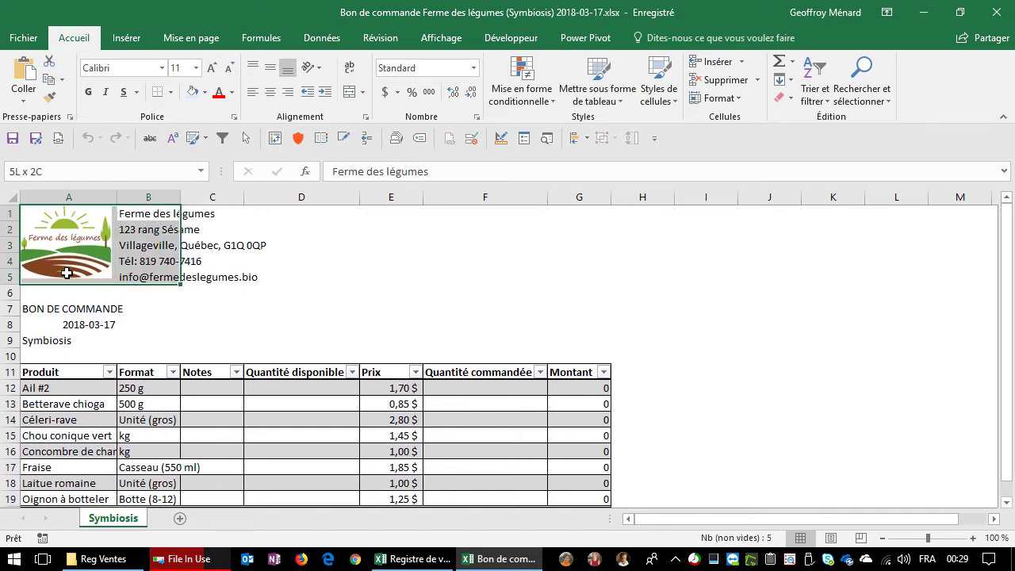
click(95, 309)
click(99, 327)
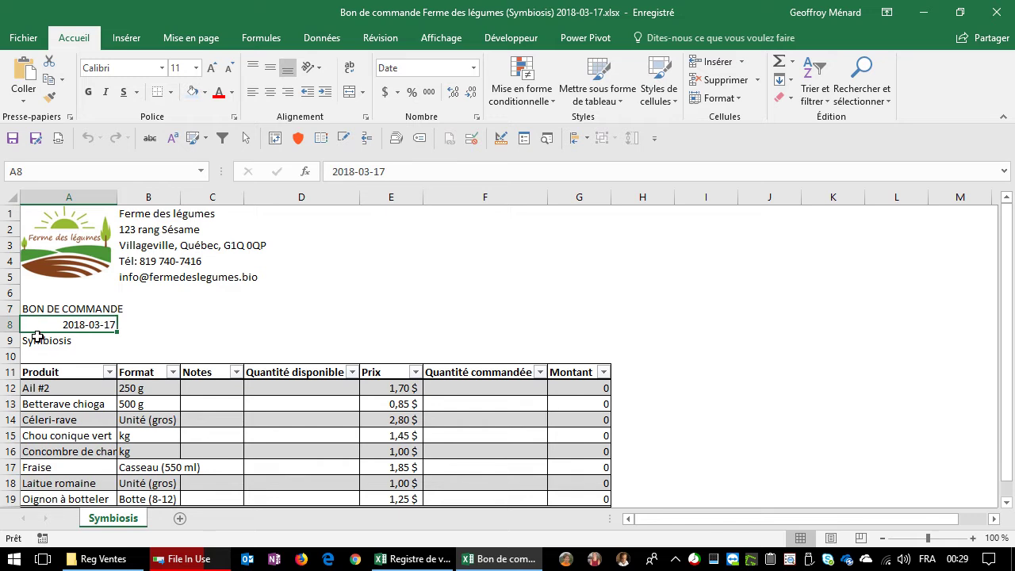
click(60, 339)
- Look over the order's product table, then go back to the Registre de vente CETAB workbook
scroll(60, 340, down, 2)
mouse_move(56, 277)
mouse_down()
mouse_move(342, 422)
mouse_move(538, 426)
mouse_up()
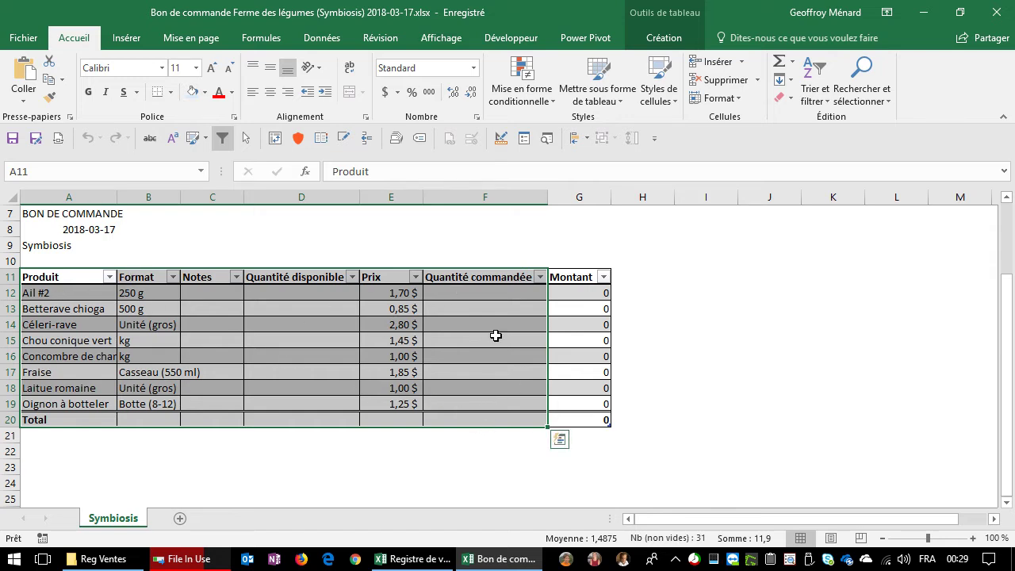
click(304, 292)
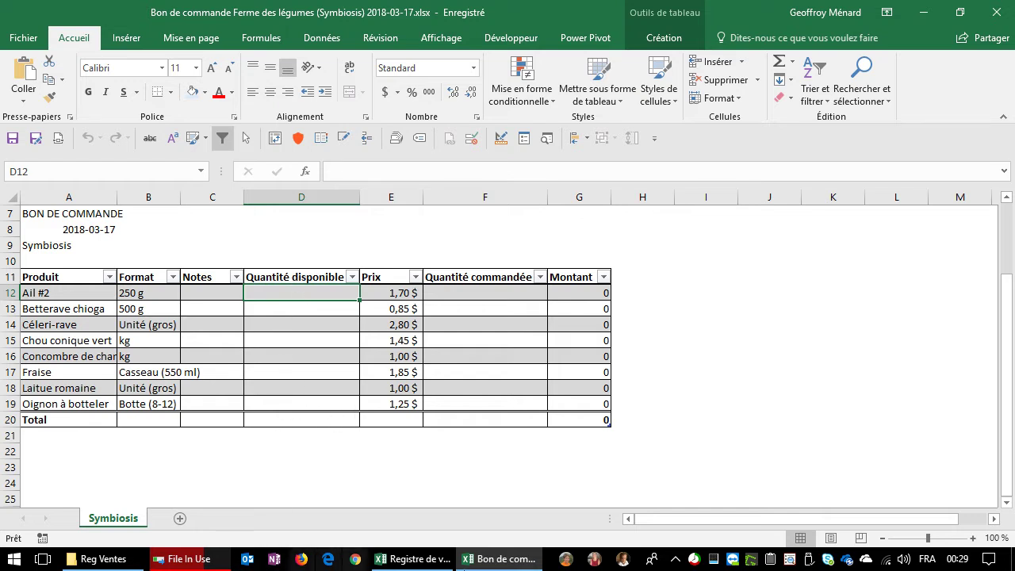
click(432, 556)
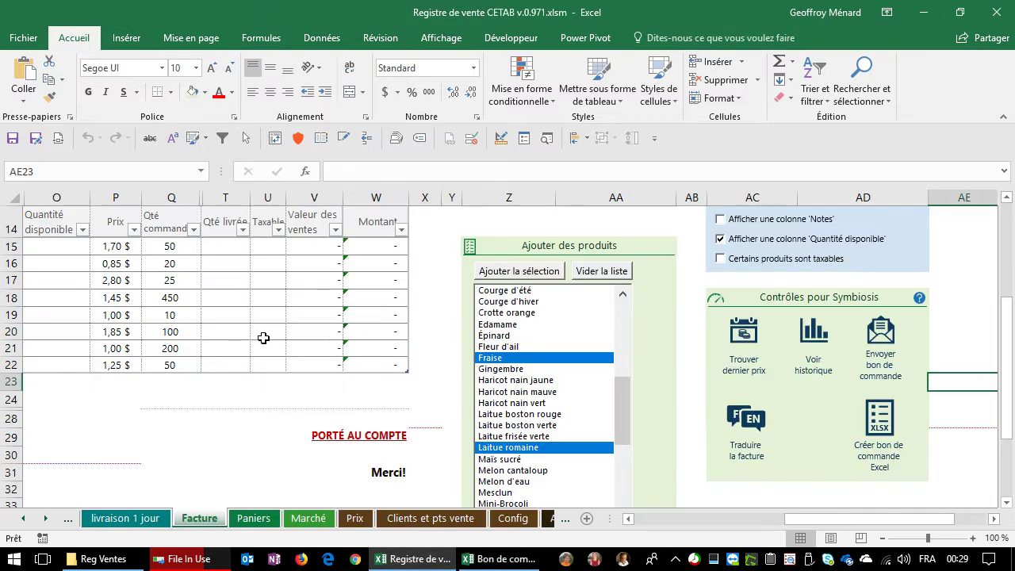
- Copy the ordered quantities Q15:Q22 into the Quantité disponible column starting at O15
click(179, 246)
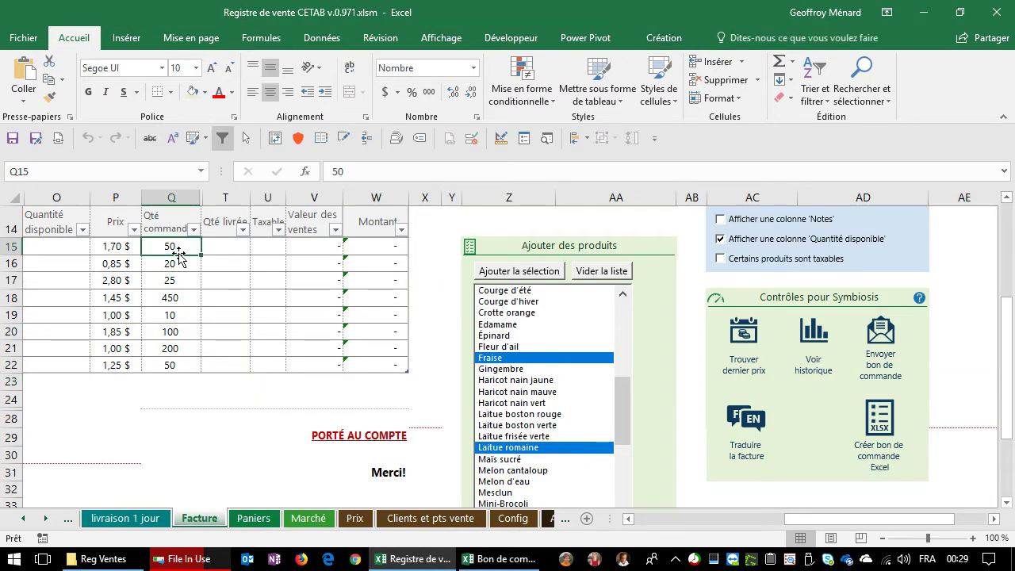
scroll(188, 326, up, 1)
drag(181, 304, 176, 418)
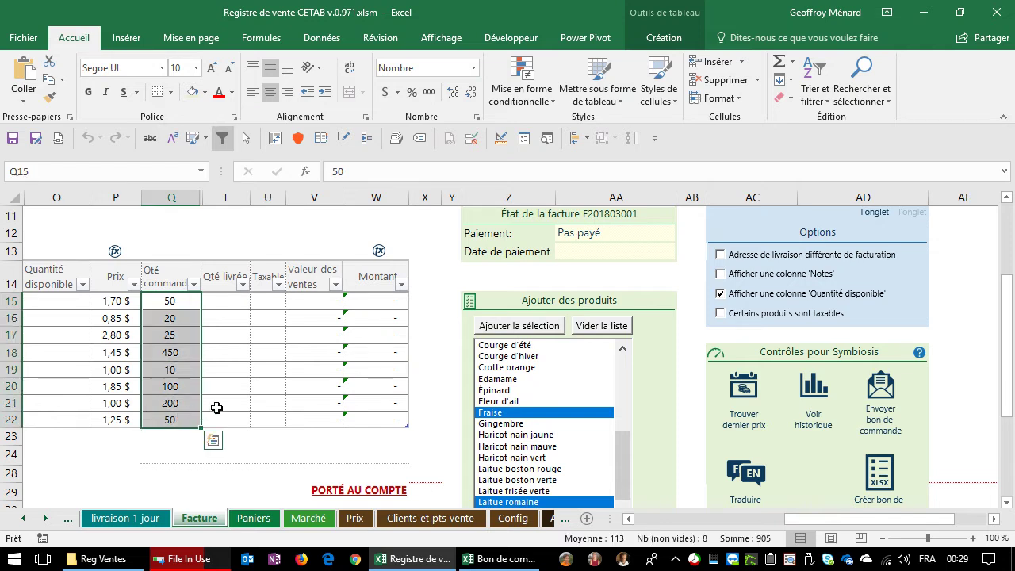
key(ctrl+c)
click(63, 300)
key(ctrl+v)
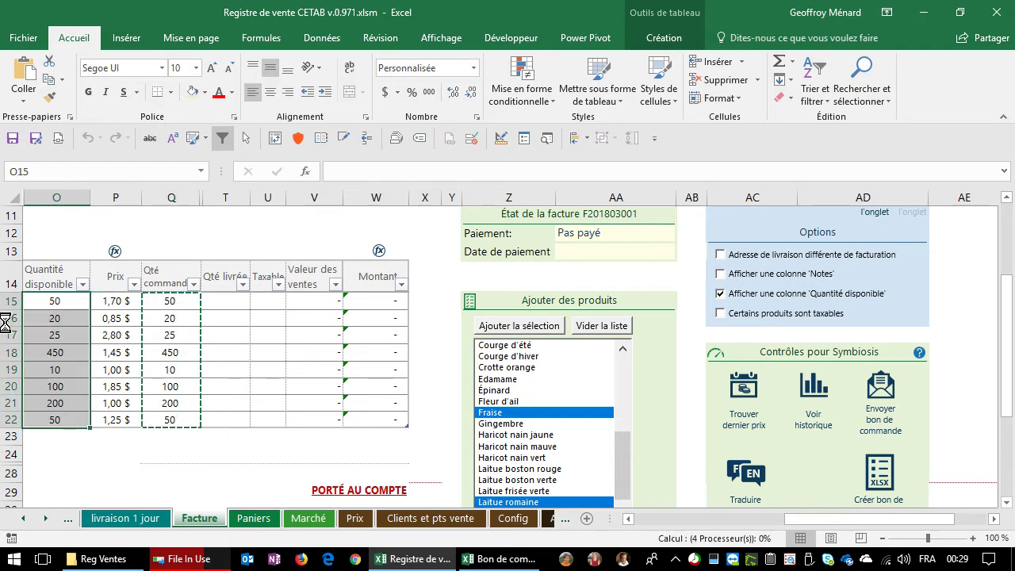
- Clear the ordered quantities in Q15:Q22
key(Left)
key(Left)
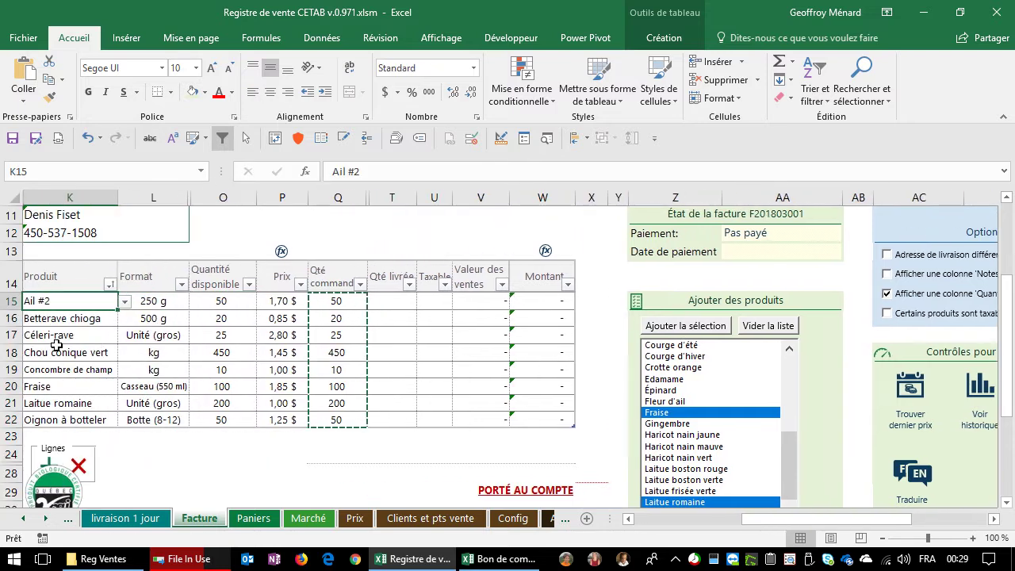
drag(353, 308, 358, 420)
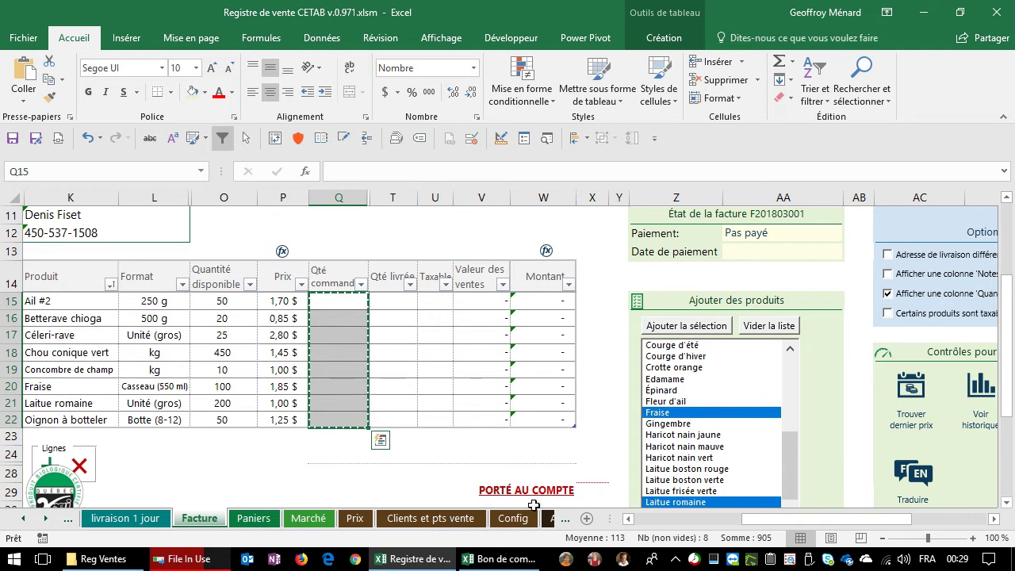
key(Delete)
- Return to the Registre de vente workbook and generate a fresh Symbiosis purchase order
right_click(508, 559)
click(507, 562)
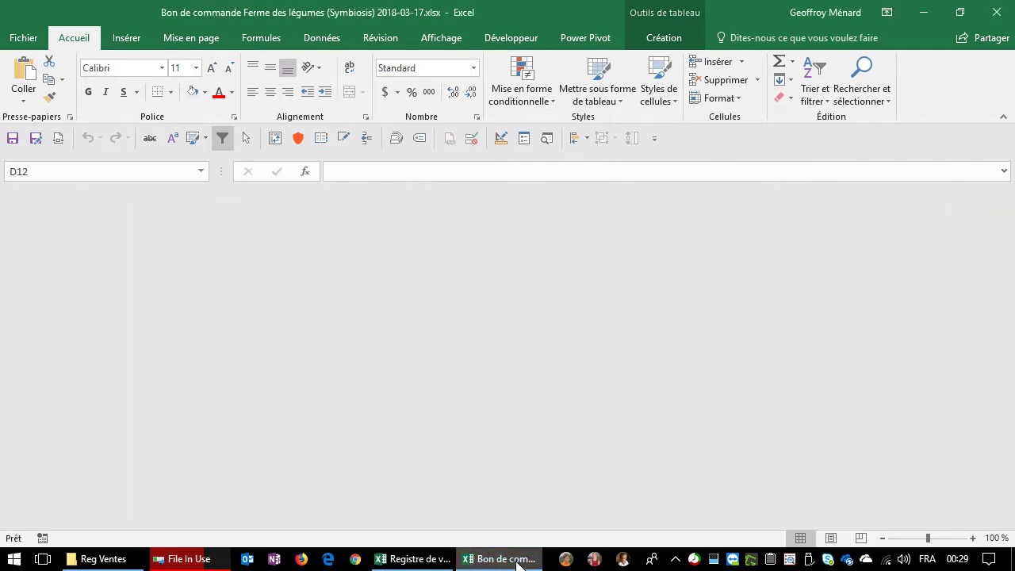
click(517, 563)
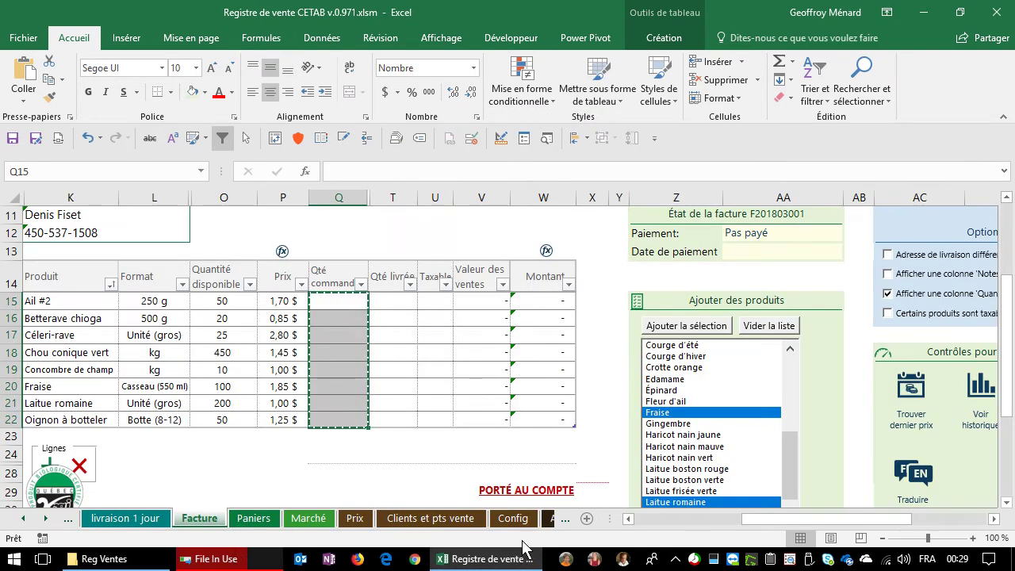
click(388, 359)
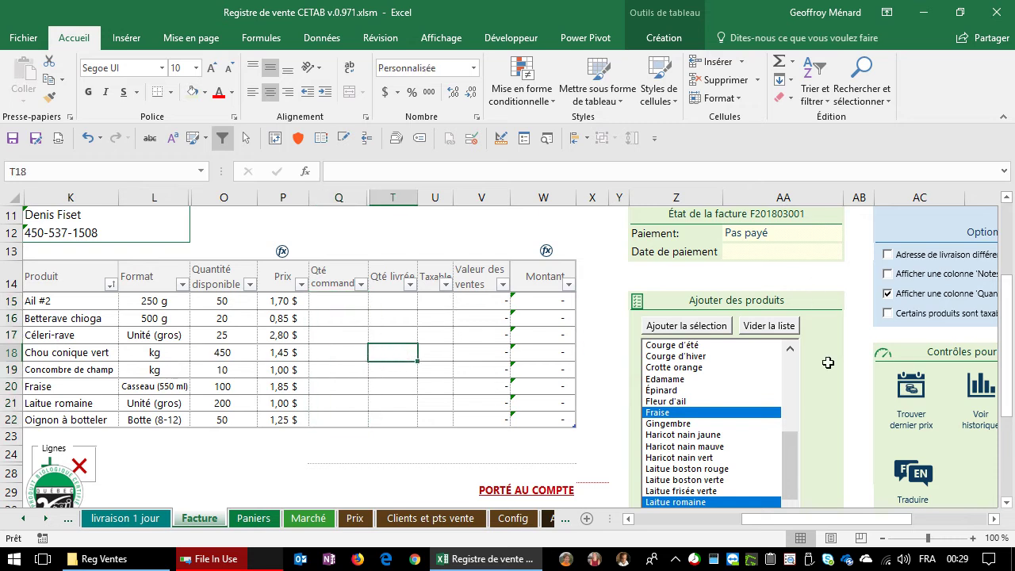
drag(888, 519, 932, 519)
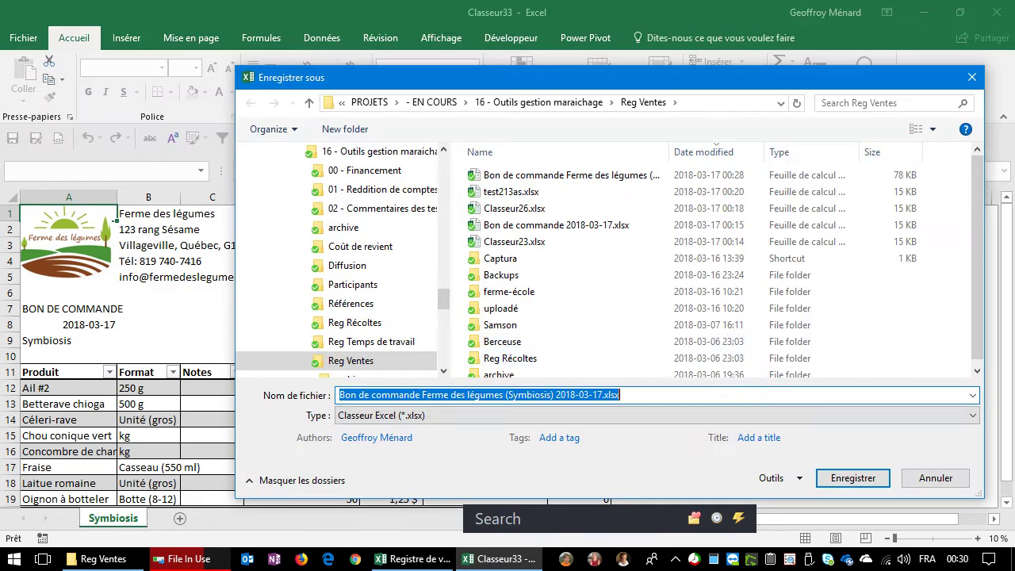
- Save the new Symbiosis order, overwriting the existing 2018-03-17 Bon de commande file
click(849, 478)
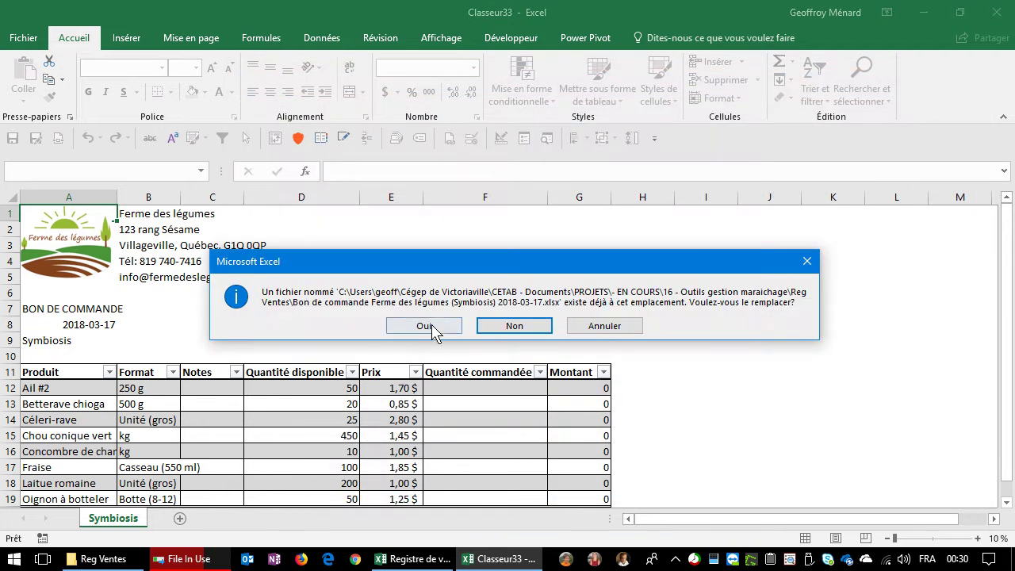
click(428, 326)
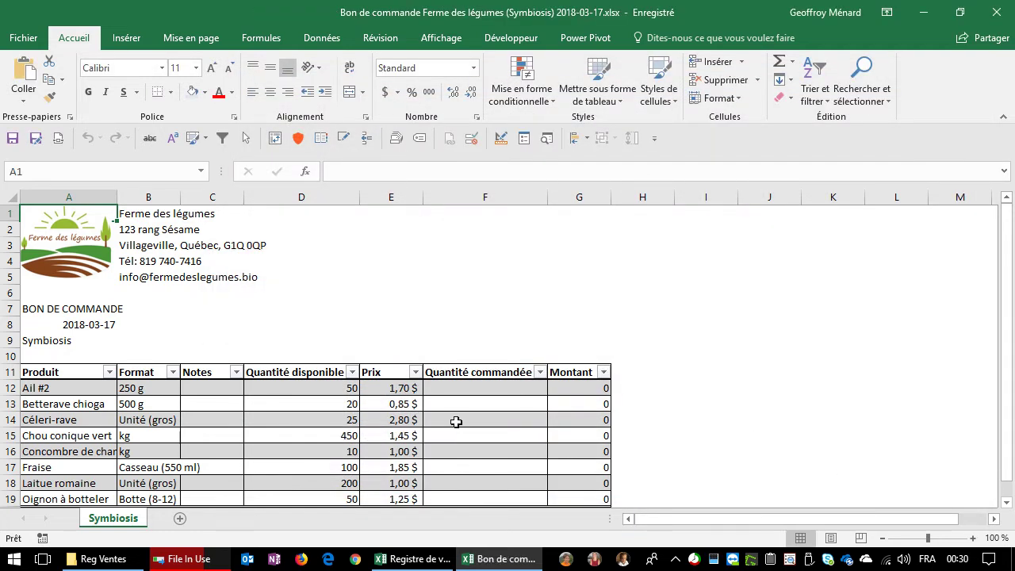
scroll(456, 422, down, 1)
scroll(351, 415, down, 1)
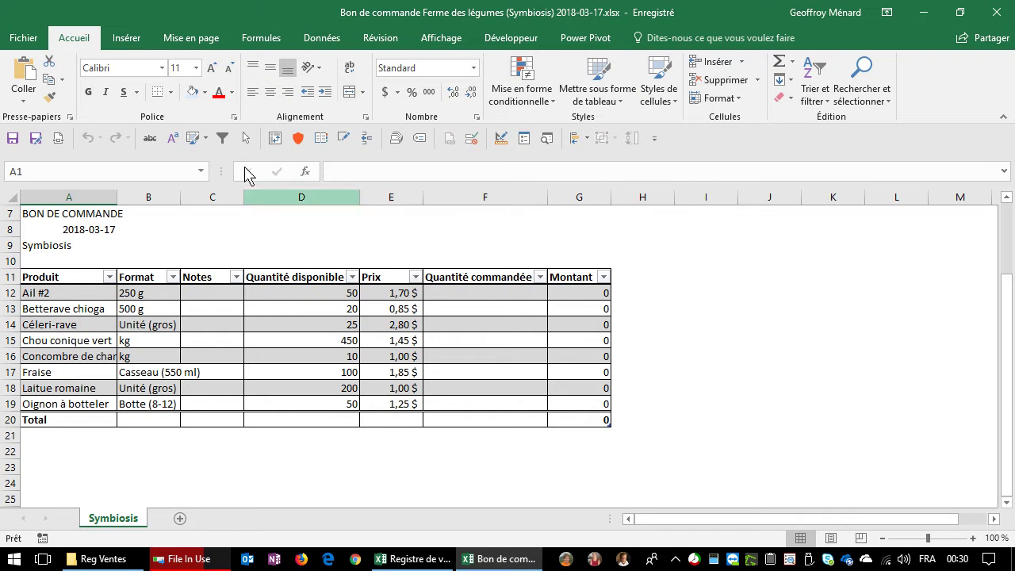
scroll(315, 299, up, 1)
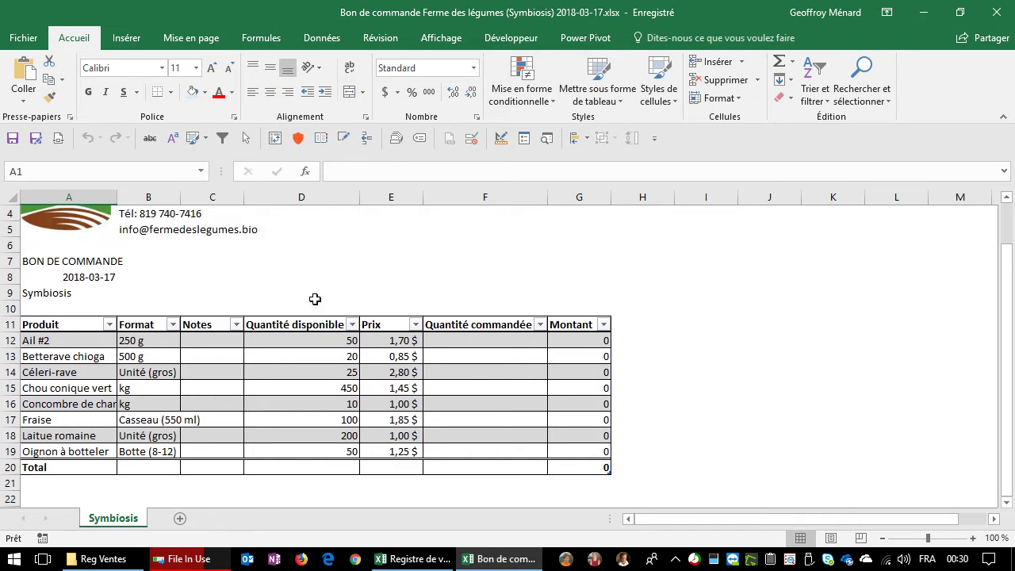
- Order 25 Ail #2 and check the Montant and Total formulas
click(500, 338)
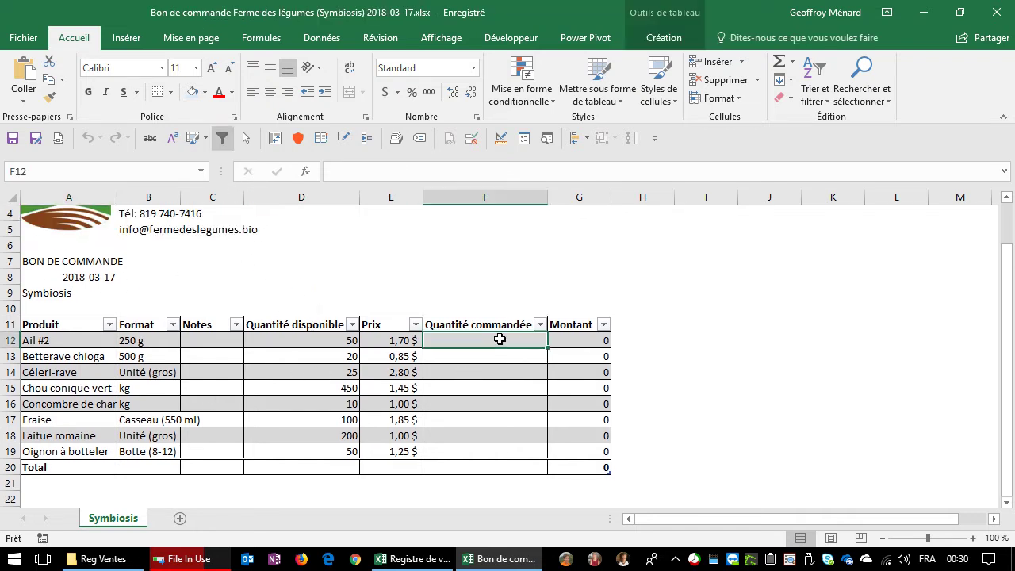
text(25)
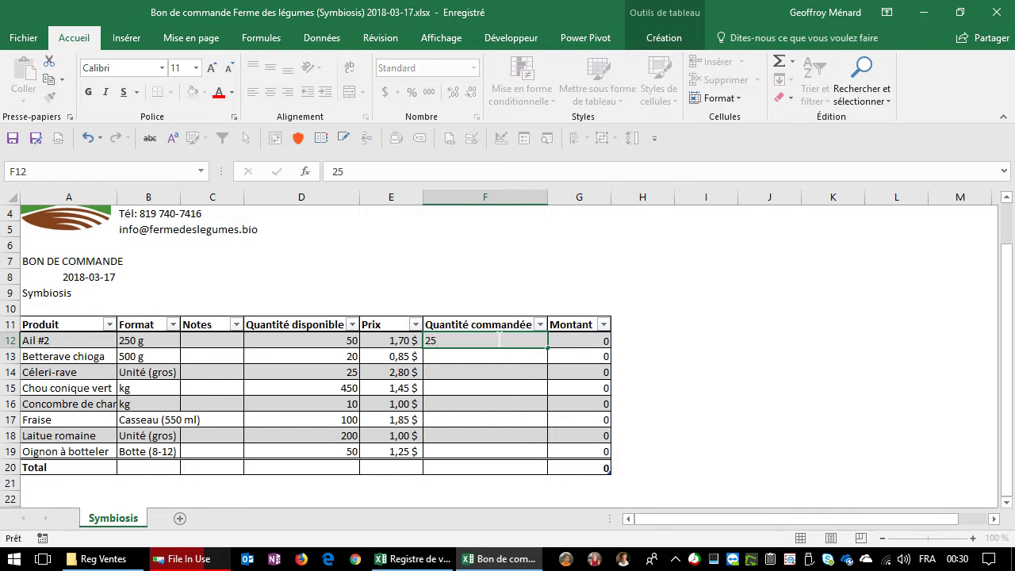
key(Return)
scroll(642, 406, up, 1)
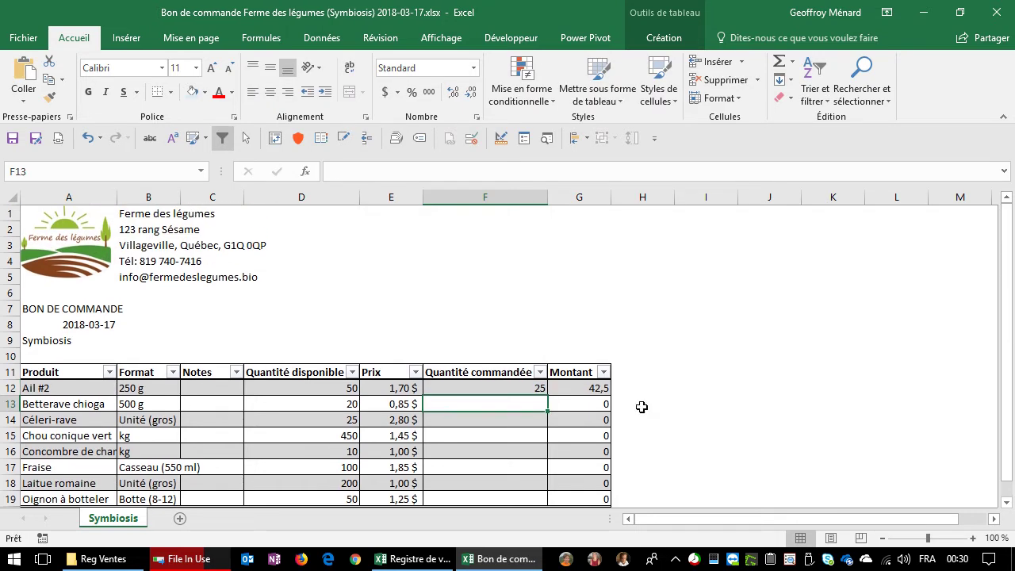
click(586, 390)
scroll(586, 426, down, 3)
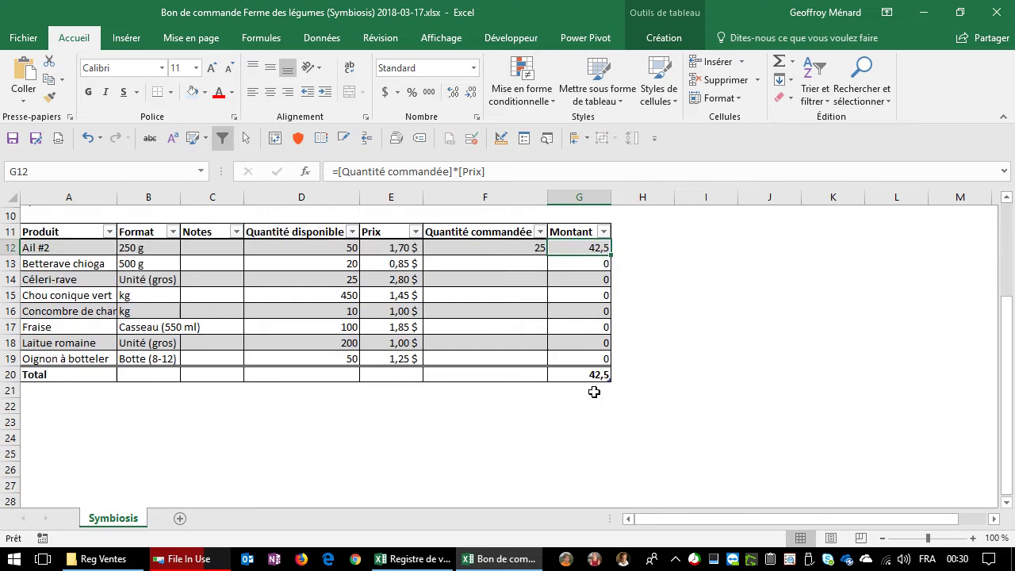
click(587, 371)
click(593, 358)
click(606, 375)
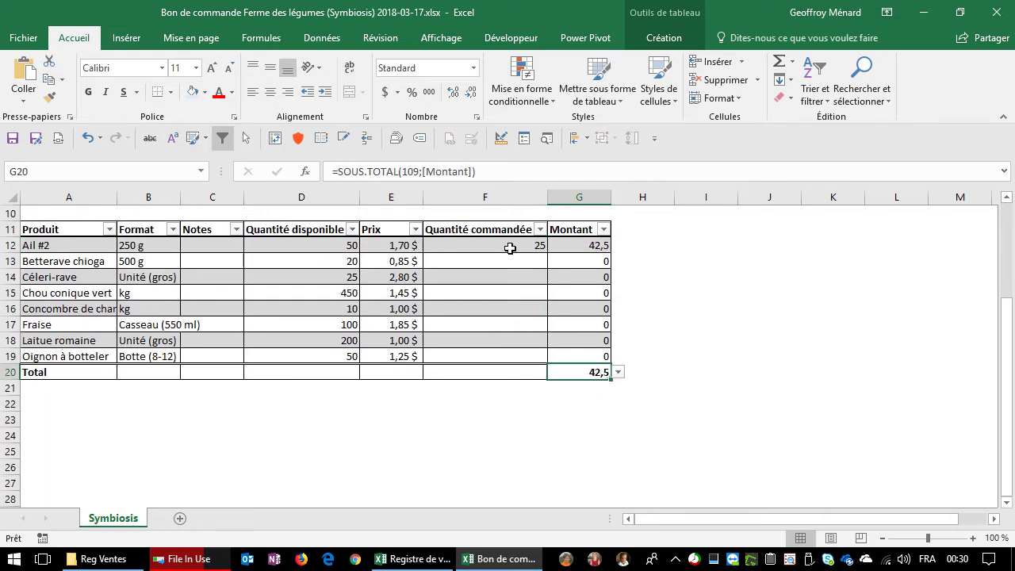
- Shrink the order form into a floating window placed on the right
click(522, 286)
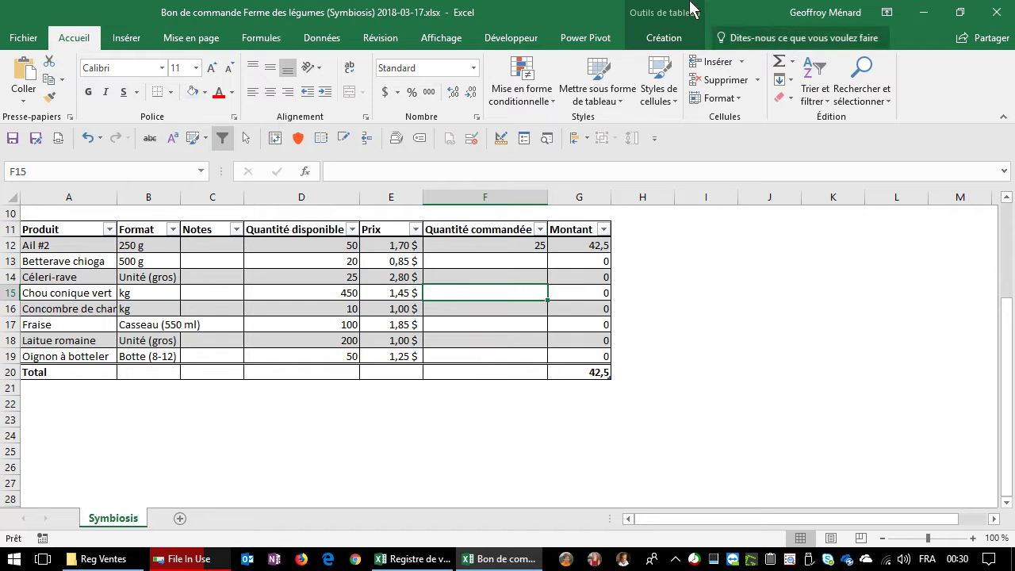
drag(421, 8, 518, 51)
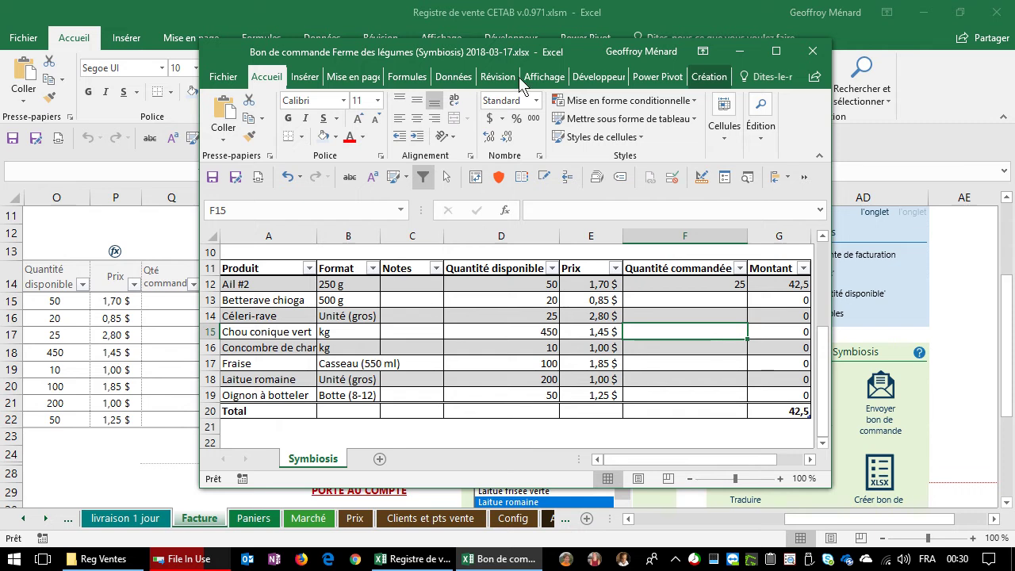
mouse_move(533, 52)
mouse_down()
mouse_move(922, 40)
mouse_move(640, 56)
mouse_up()
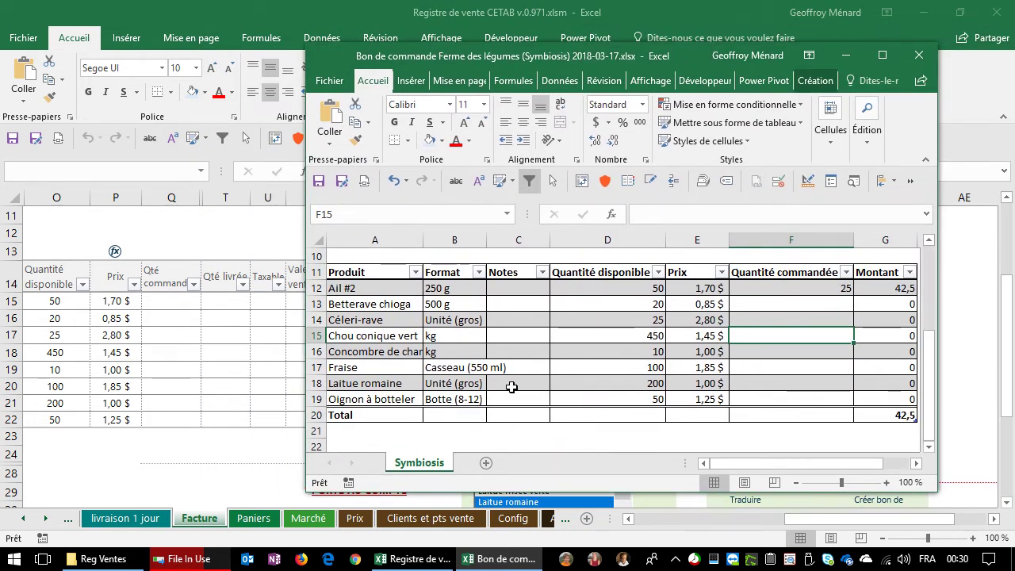
click(881, 383)
- Order 20 Betterave chioga and 10 Céleri-rave, then copy the three quantities F12:F14
click(791, 287)
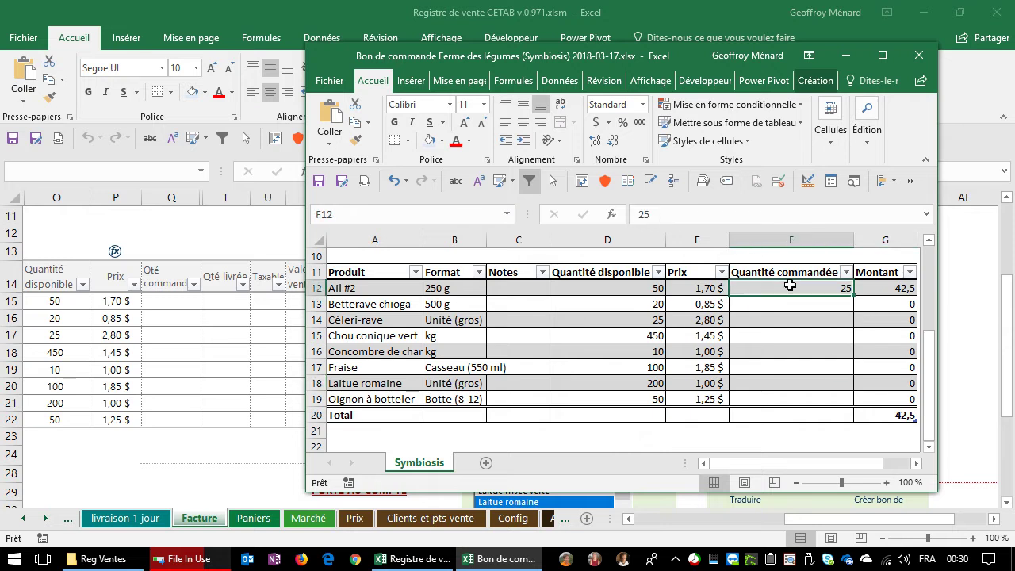
click(808, 311)
text(20)
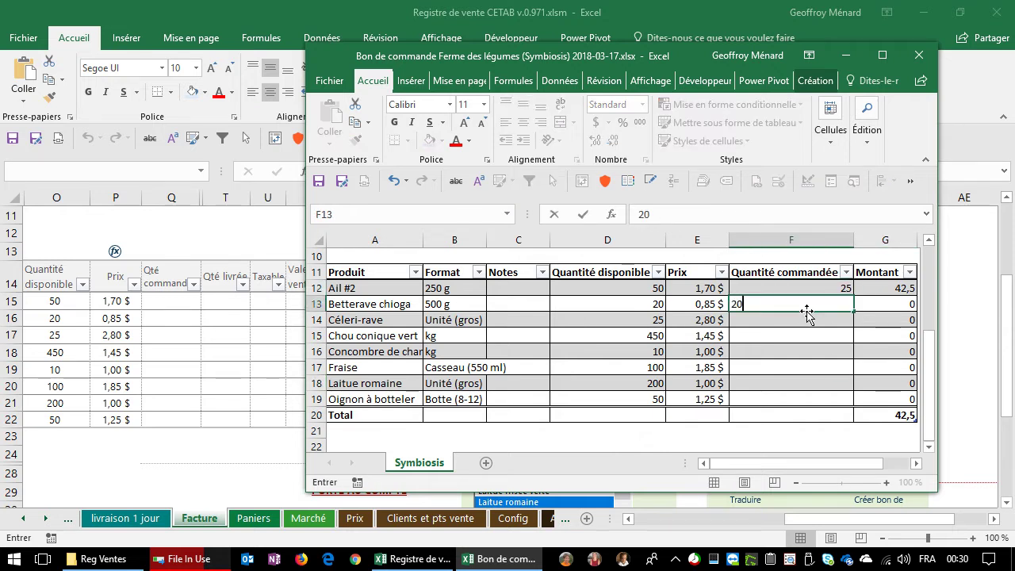
key(Return)
text(10)
key(Return)
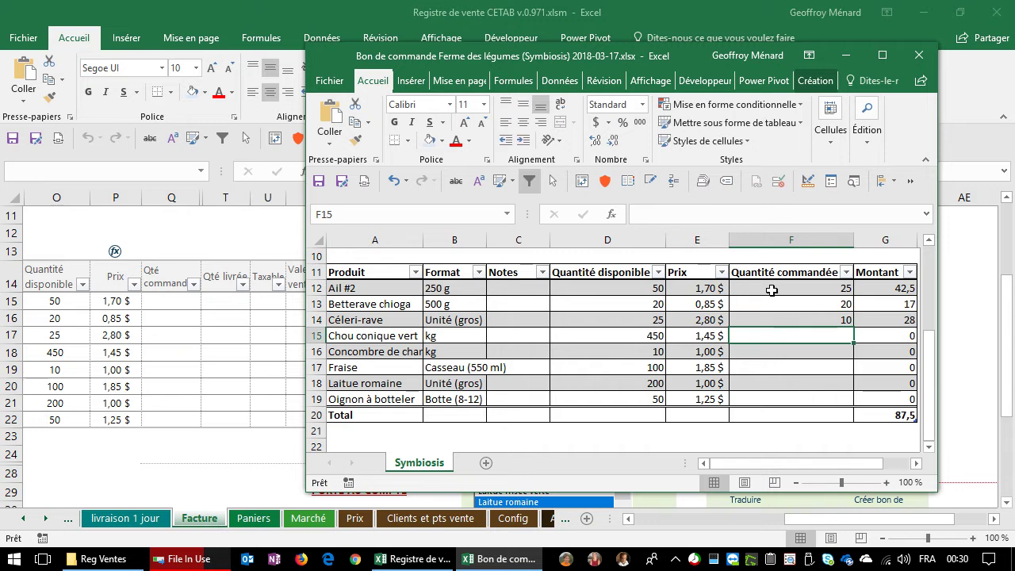
drag(774, 289, 785, 320)
key(ctrl+c)
- Paste the quantities 25, 20 and 10 into the invoice's Qté commandée column at Q15
click(169, 298)
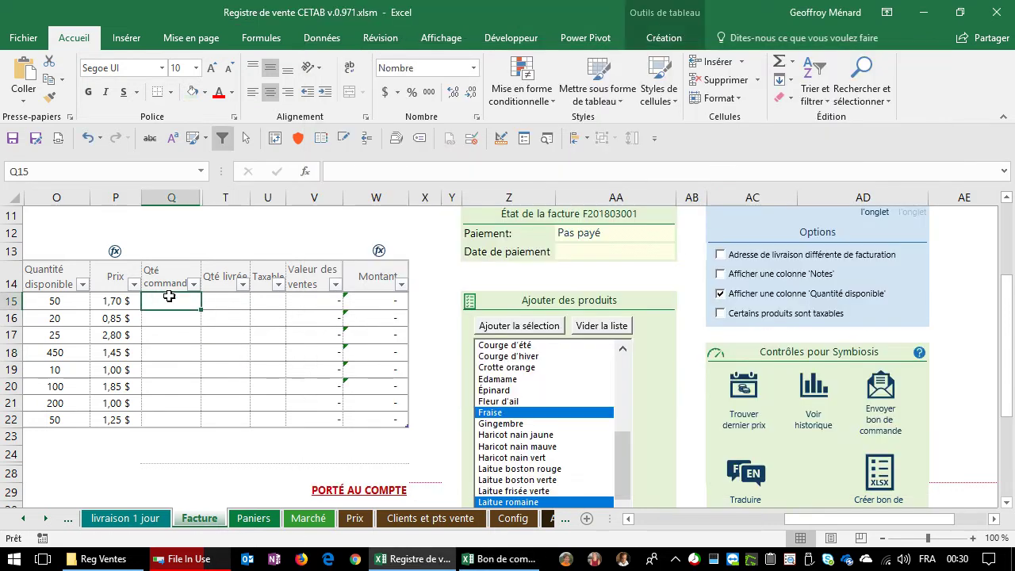
key(ctrl+v)
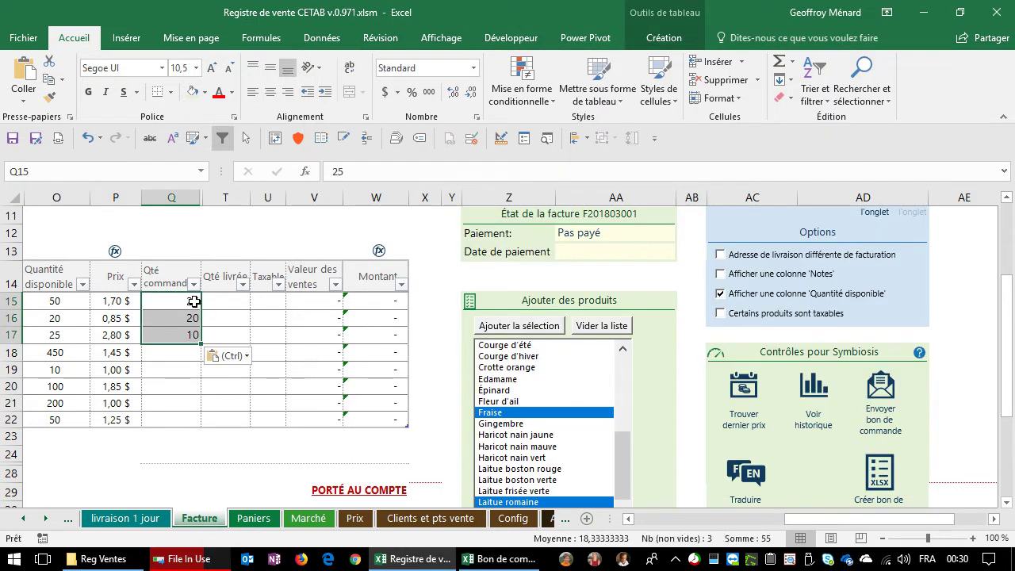
click(156, 359)
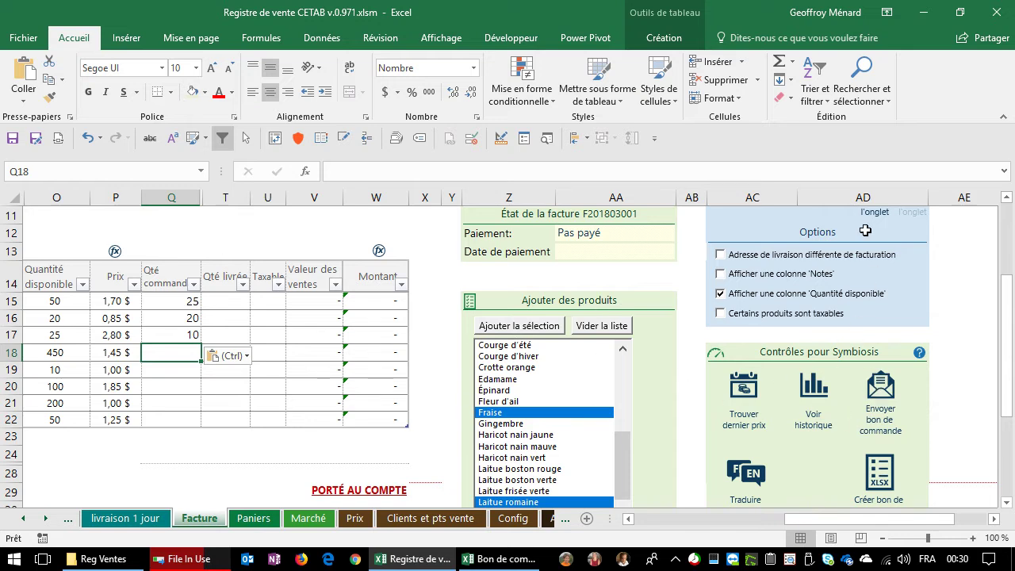
click(386, 388)
- Archive invoice F201803001 with the Archiver button
scroll(386, 388, up, 3)
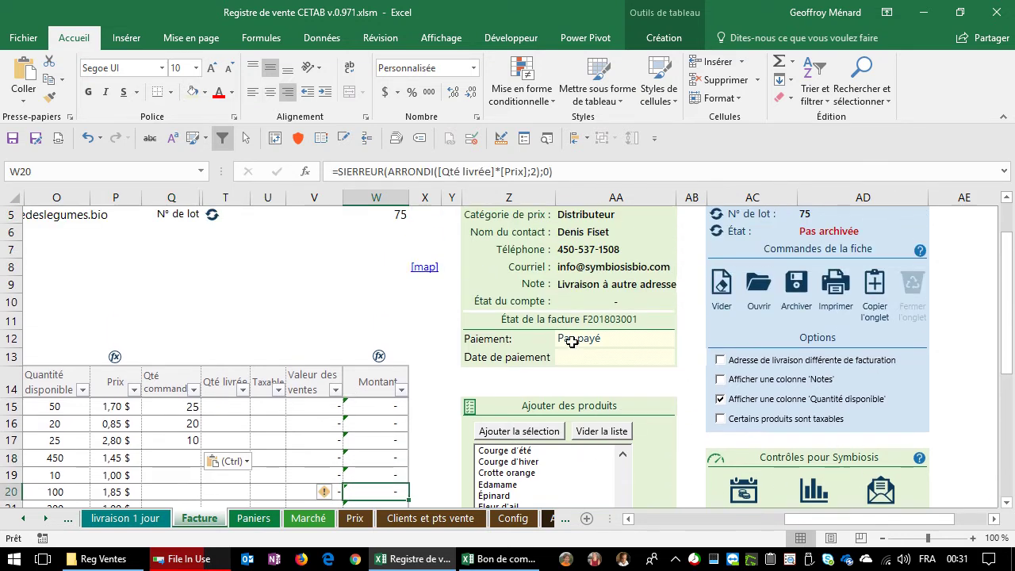
click(826, 252)
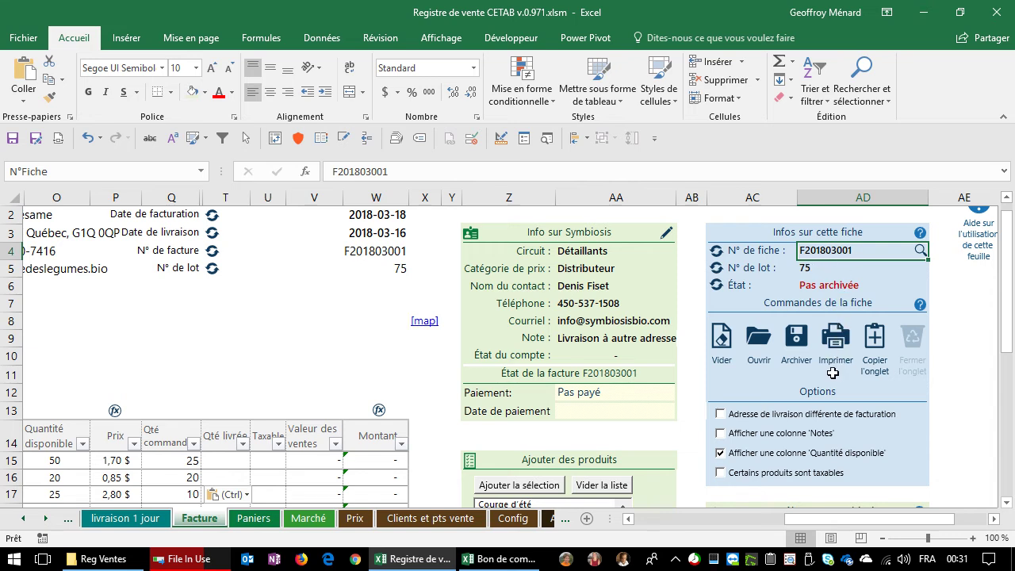
click(804, 349)
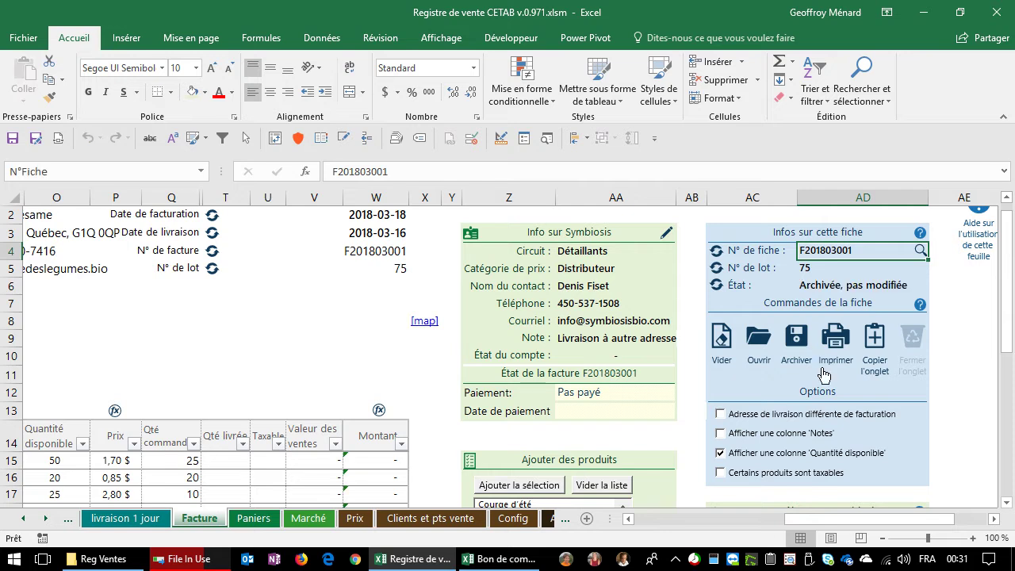
scroll(283, 403, down, 3)
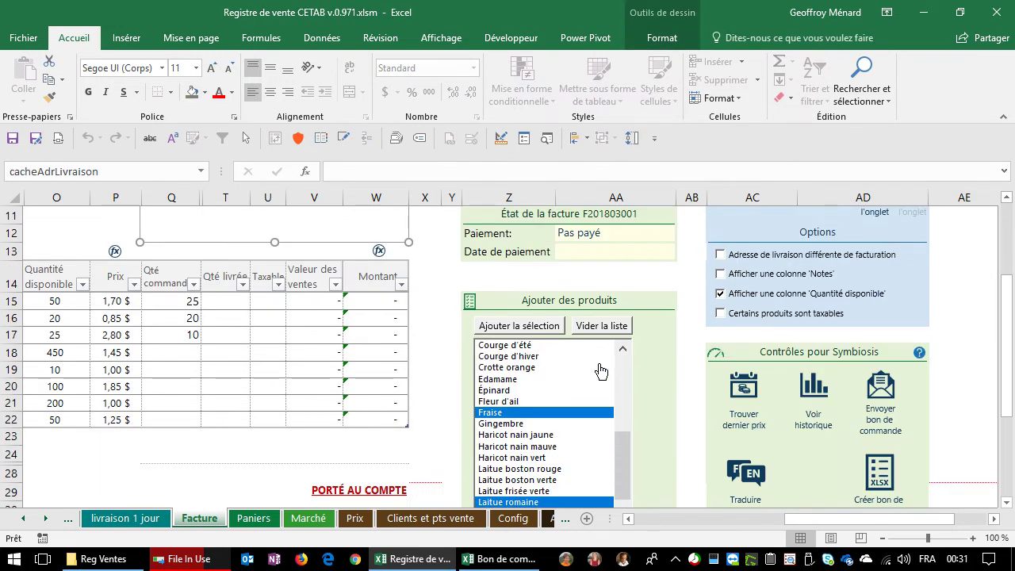
- Copy the invoice into a new F201803001 sheet and return to the Facture sheet
scroll(601, 370, up, 3)
scroll(378, 390, down, 2)
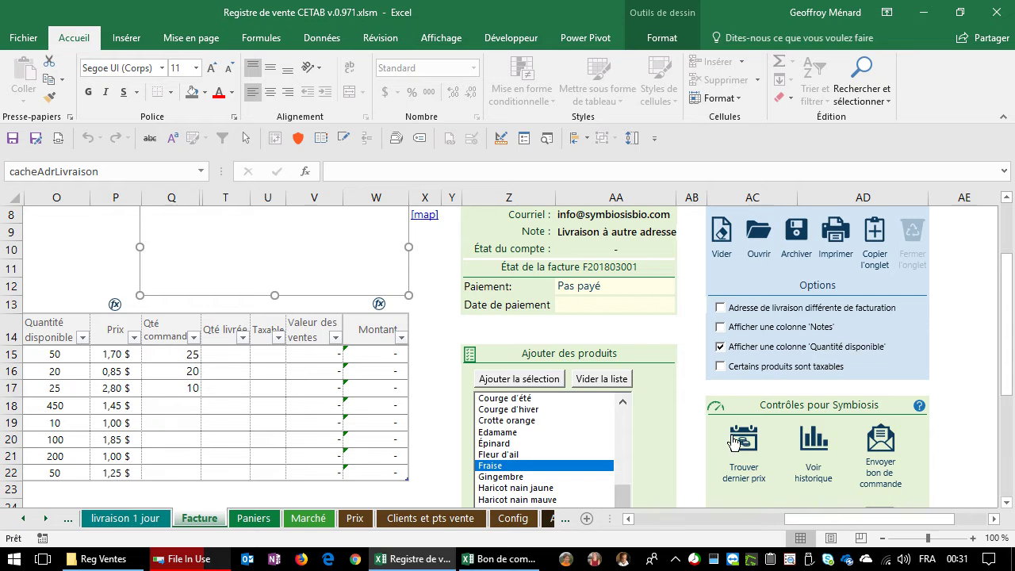
click(877, 242)
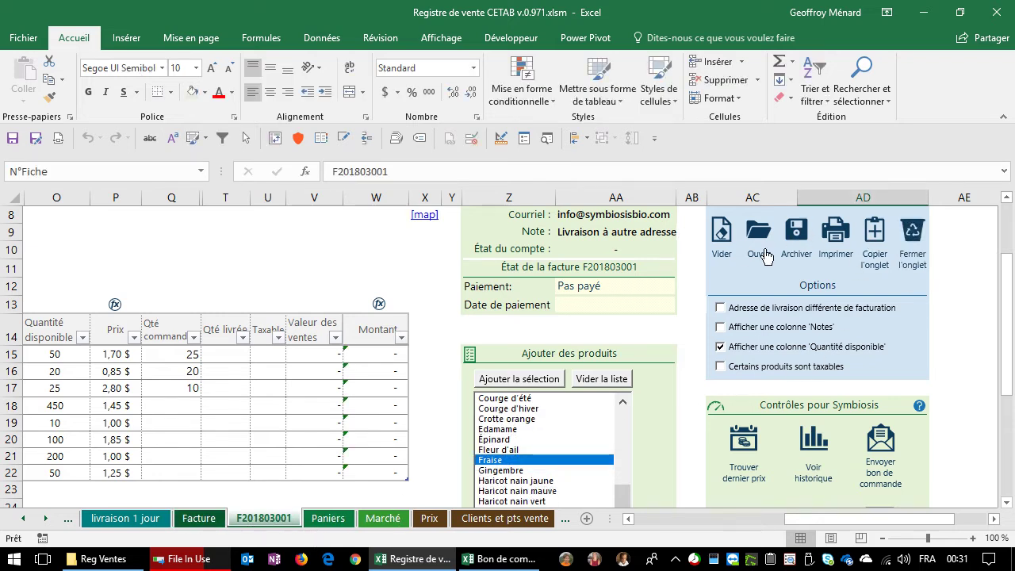
click(211, 527)
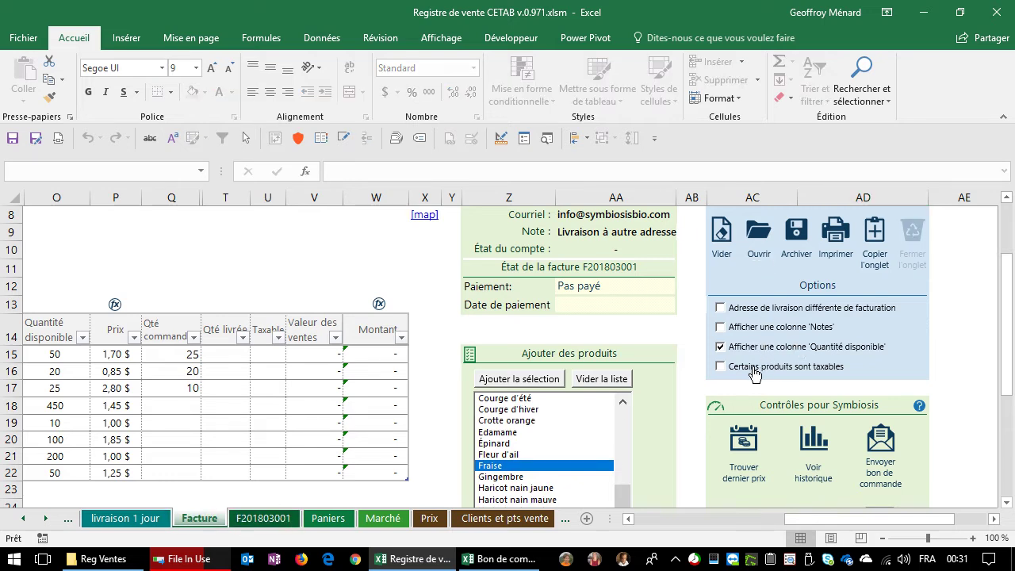
- Tick 'Certains produits sont taxables' and check the new Taxable column and Sous-total line
scroll(164, 409, down, 2)
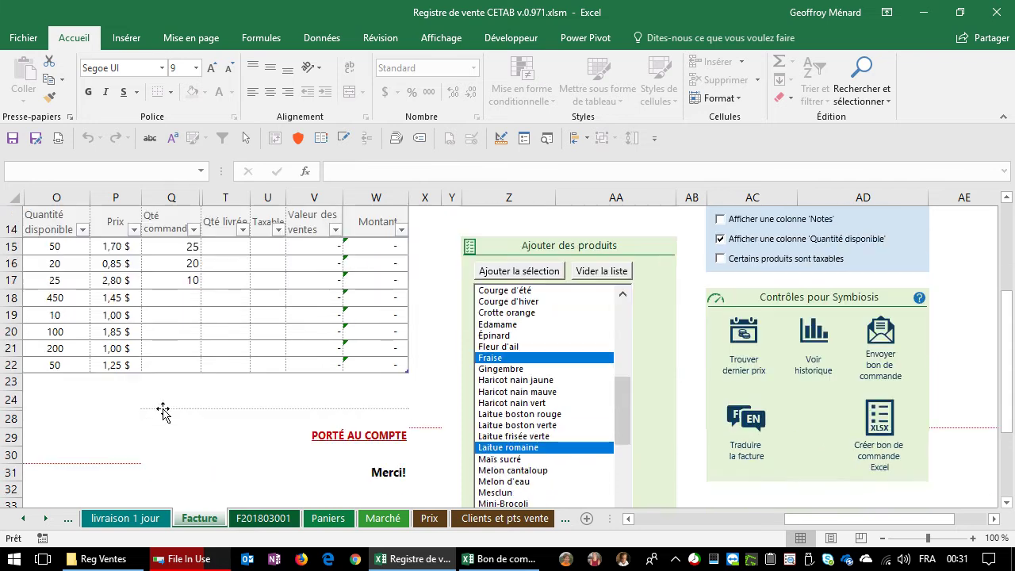
click(176, 325)
key(Left)
key(Left)
key(Left)
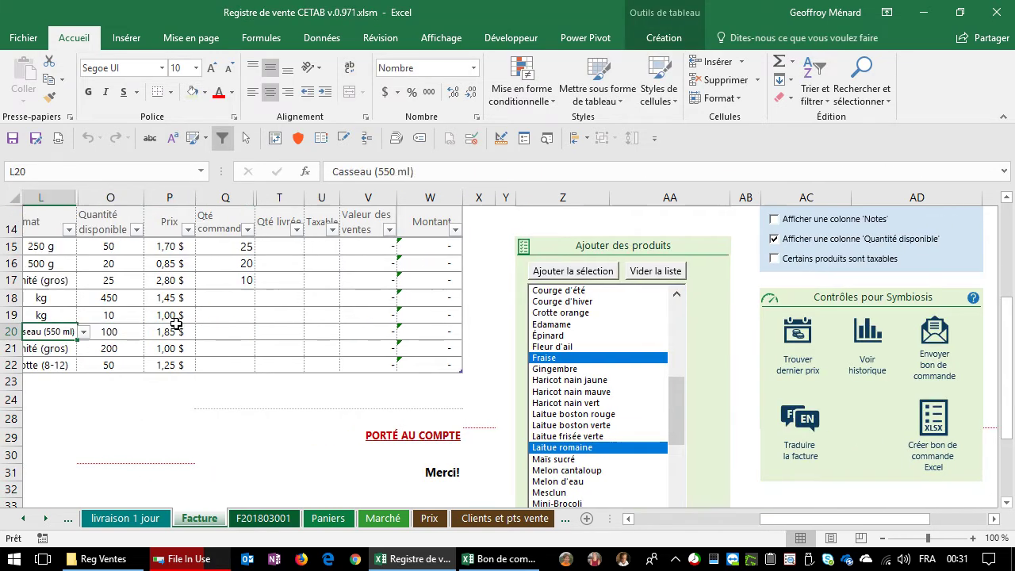
key(Left)
key(Up)
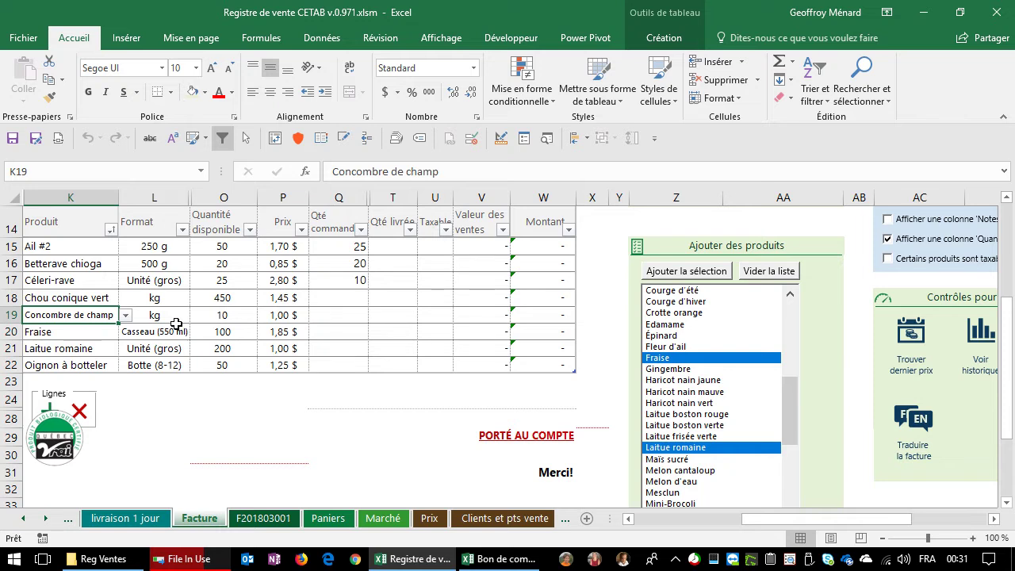
scroll(389, 326, up, 1)
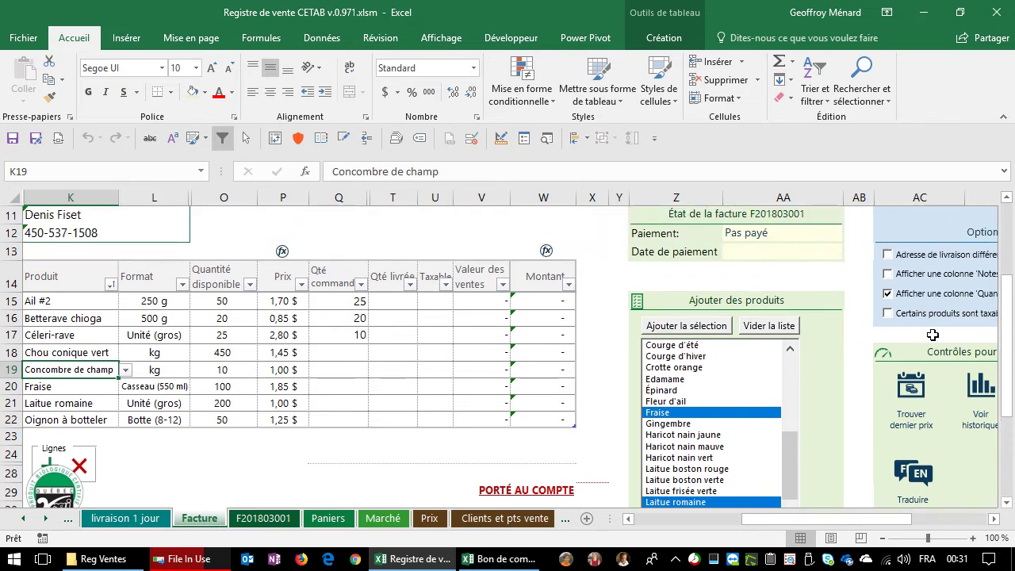
click(968, 321)
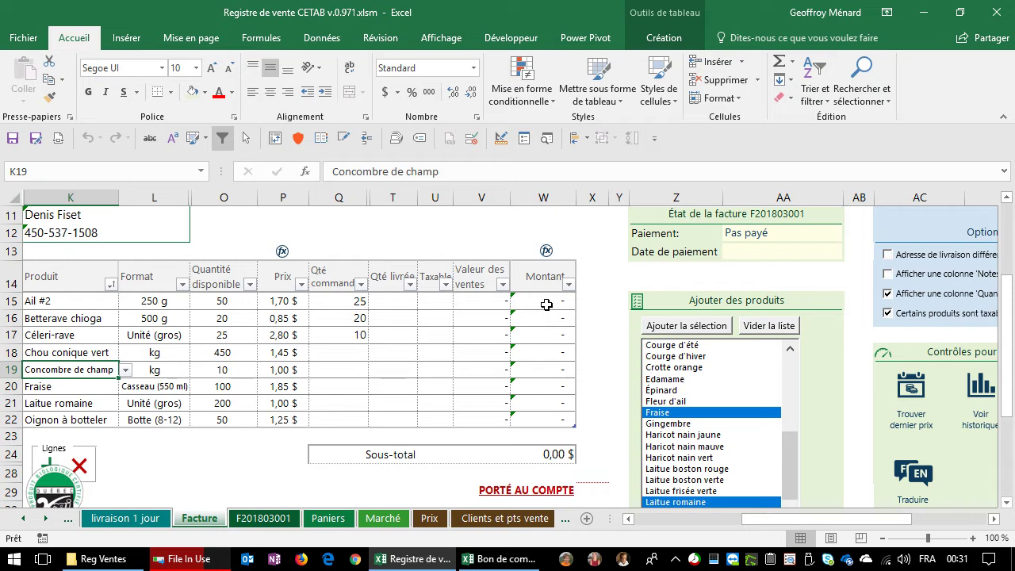
click(428, 303)
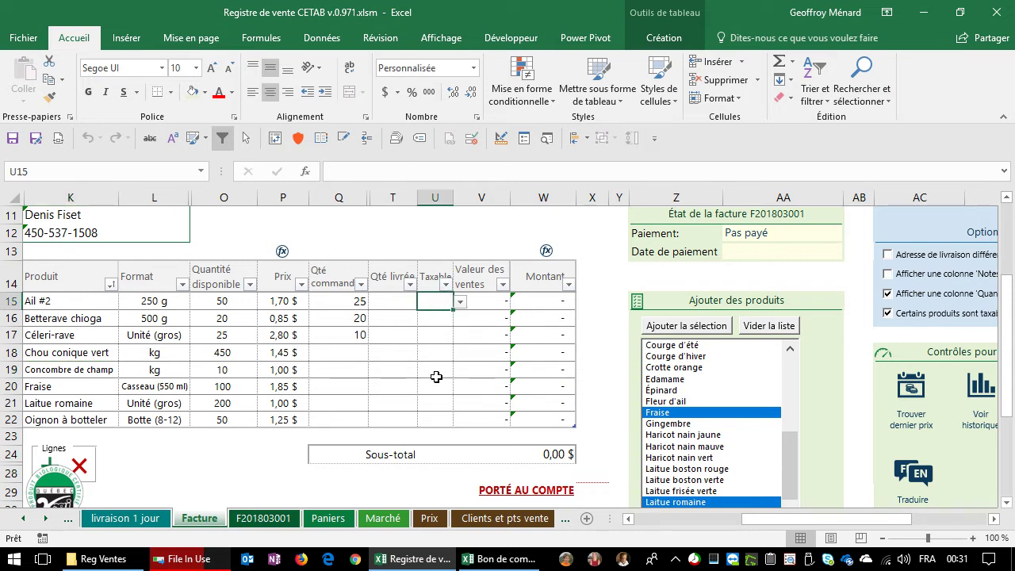
scroll(432, 426, down, 2)
click(390, 334)
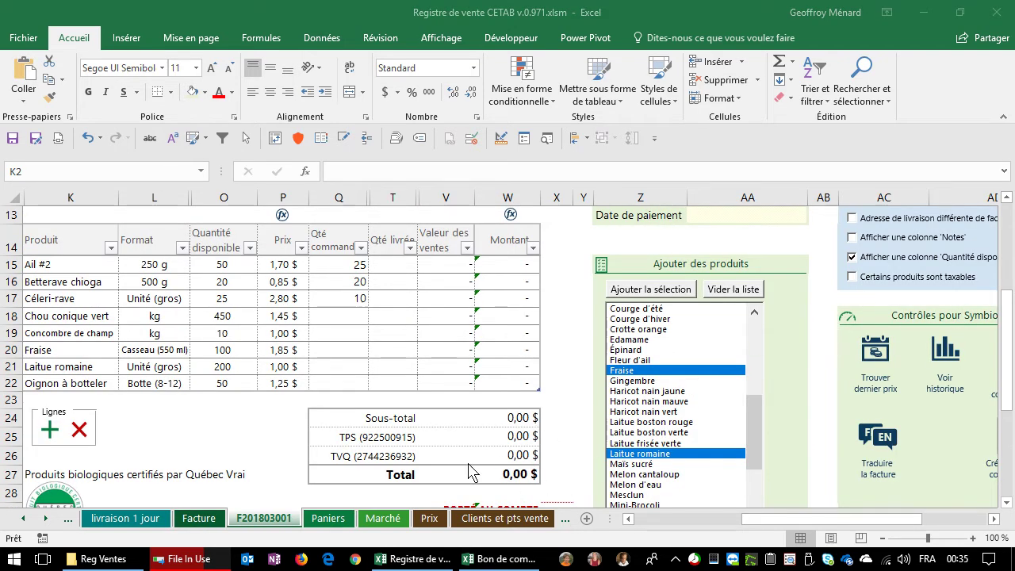
- Toggle 'Certains produits sont taxables' until it stays on, then select the Taxable column and tax lines
click(544, 456)
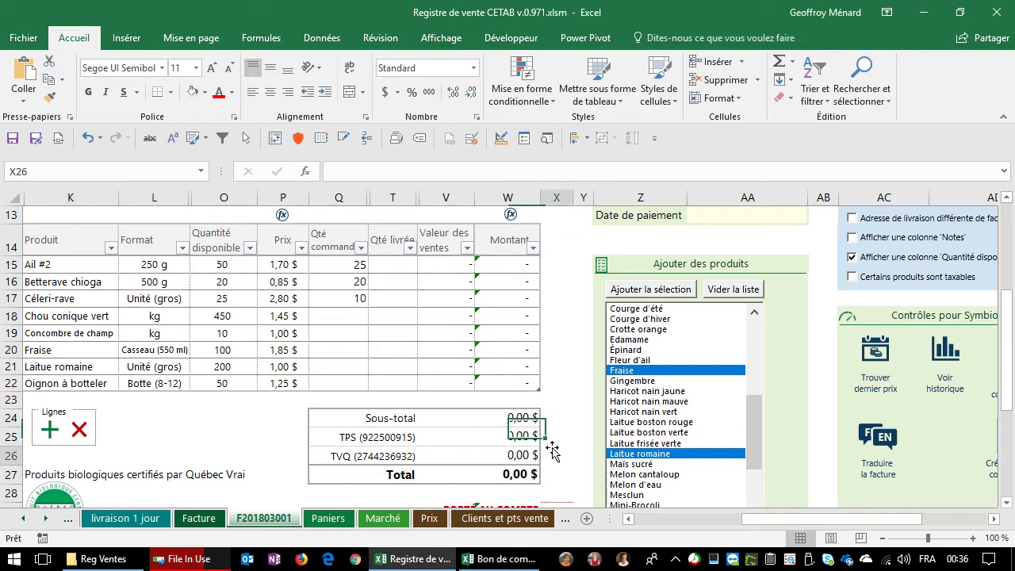
click(964, 283)
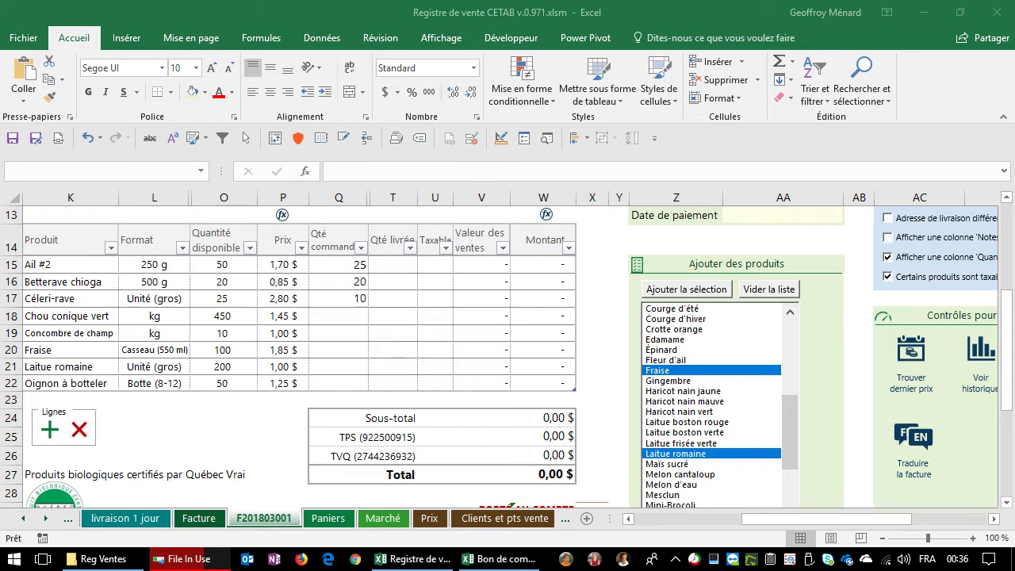
click(889, 279)
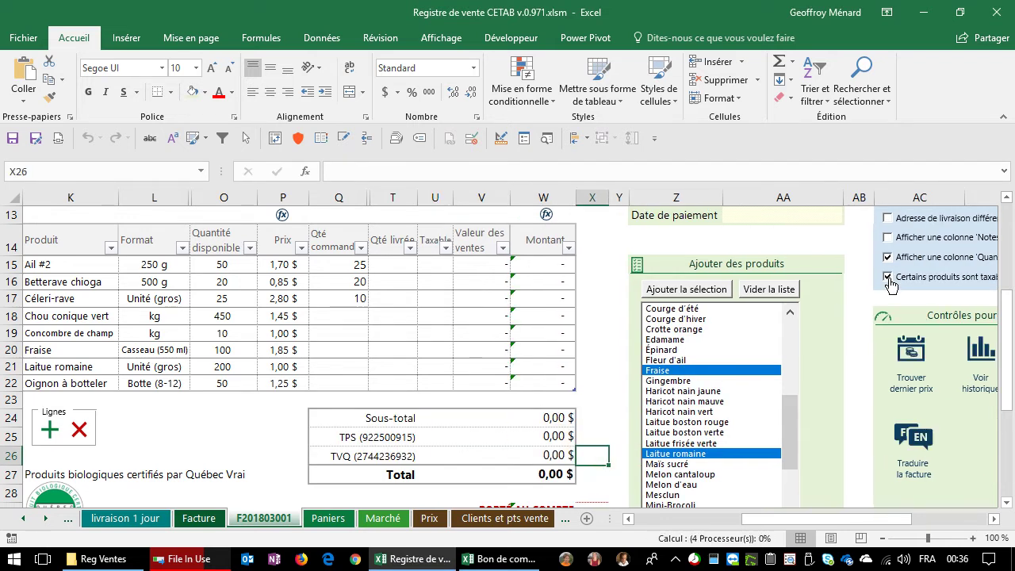
click(920, 282)
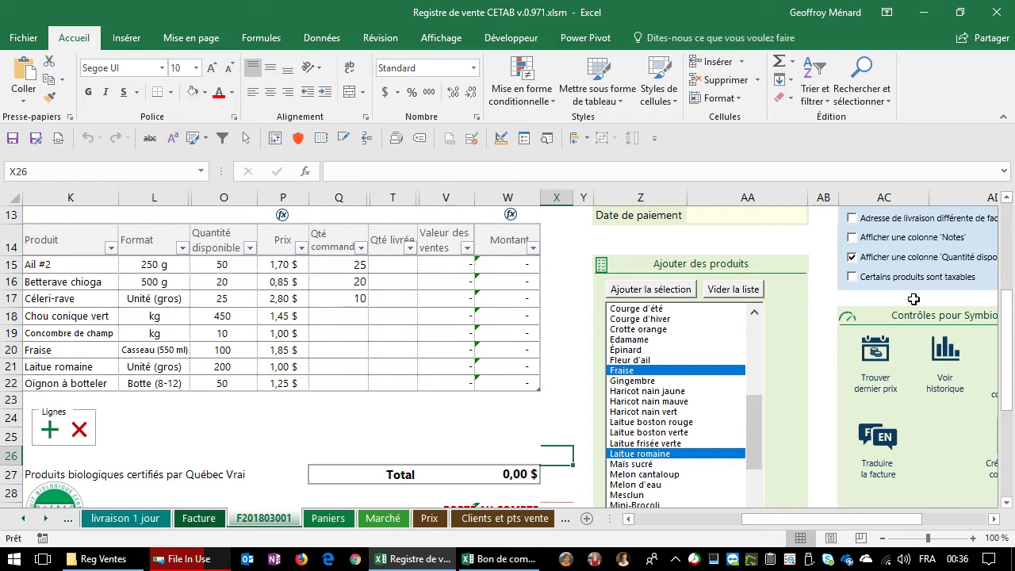
click(902, 284)
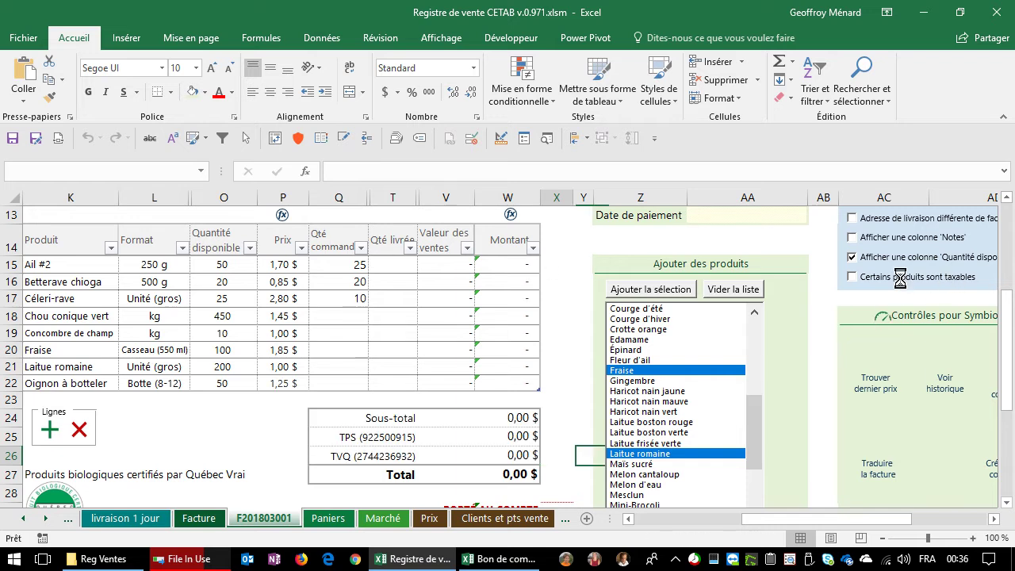
drag(433, 238, 432, 384)
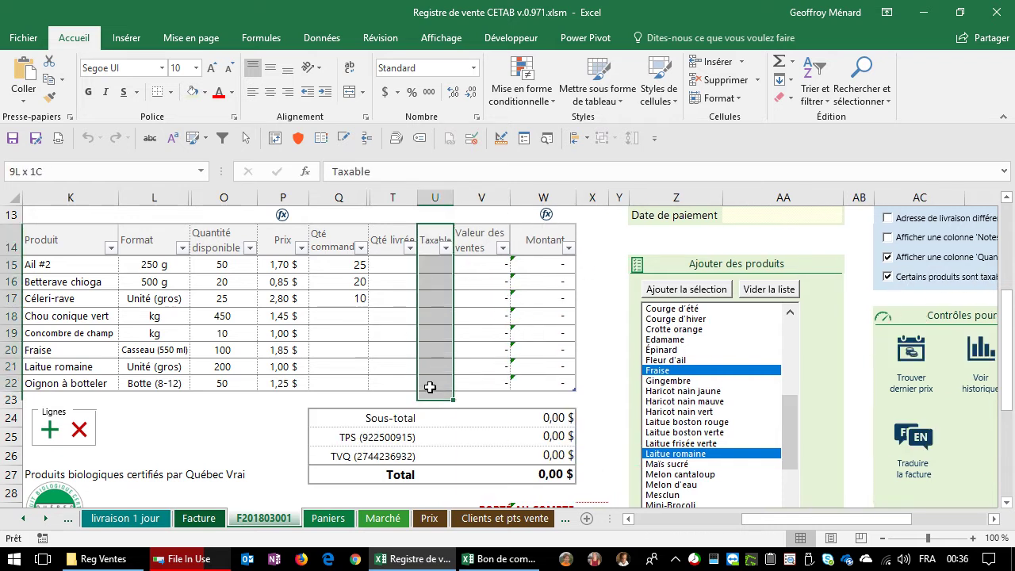
drag(349, 417, 539, 471)
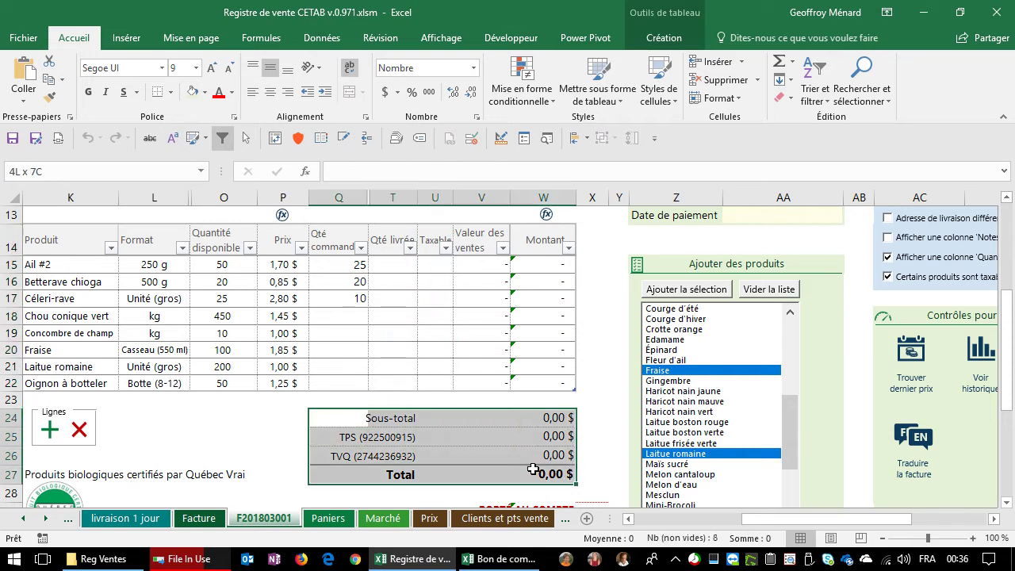
- Mark Betterave chioga and Concombre de champ as taxable (tx)
click(514, 442)
click(434, 264)
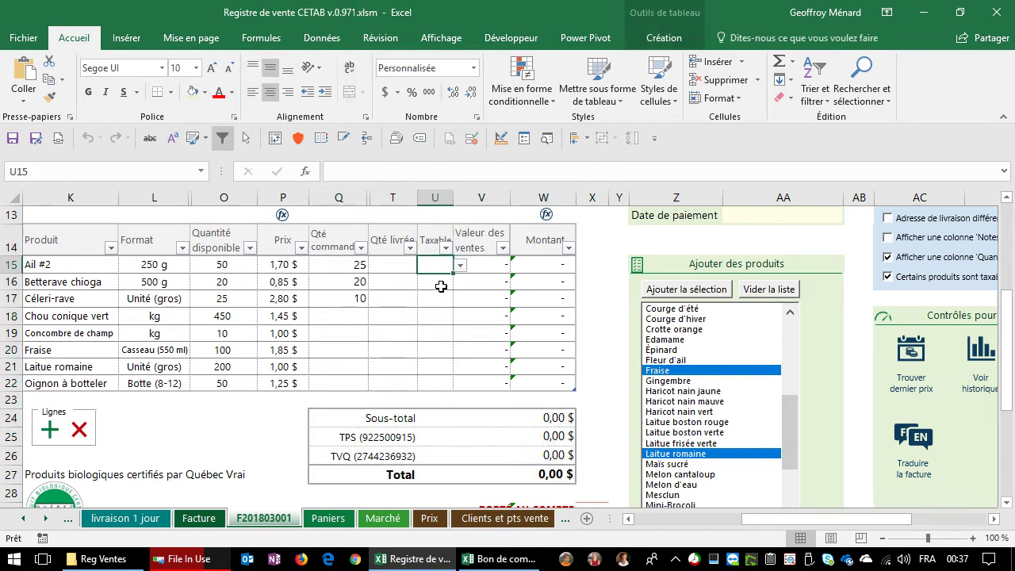
click(444, 282)
click(460, 282)
click(438, 305)
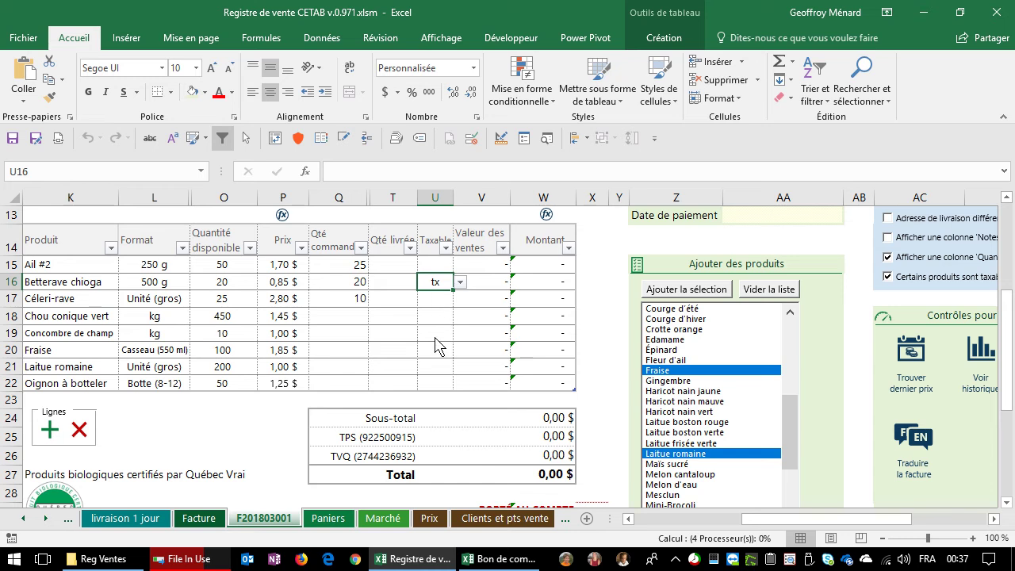
click(435, 333)
click(460, 333)
click(440, 357)
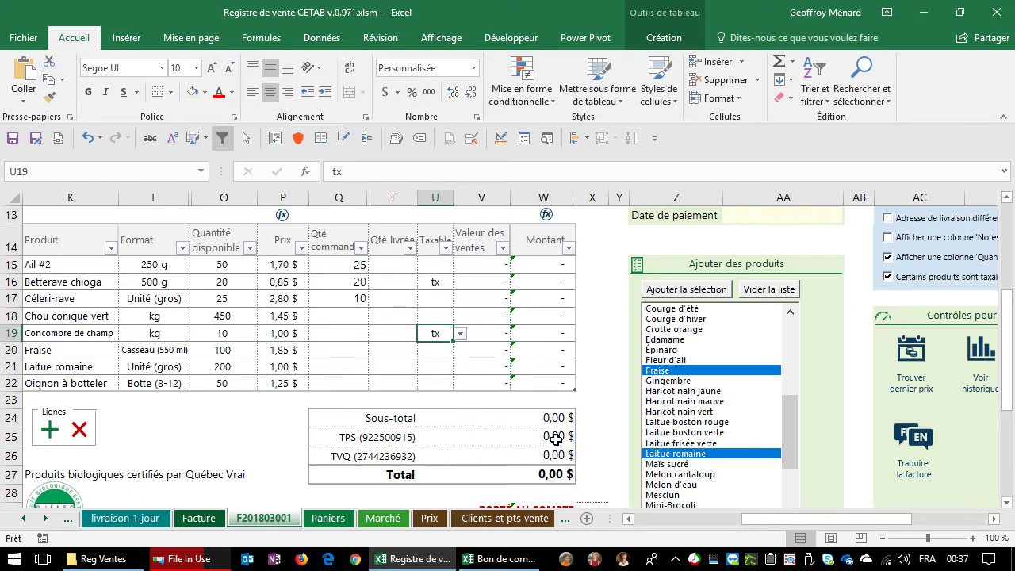
drag(557, 438, 548, 455)
- Fill Qté commandée with a formula taking half the available quantity, down to the last row
click(389, 249)
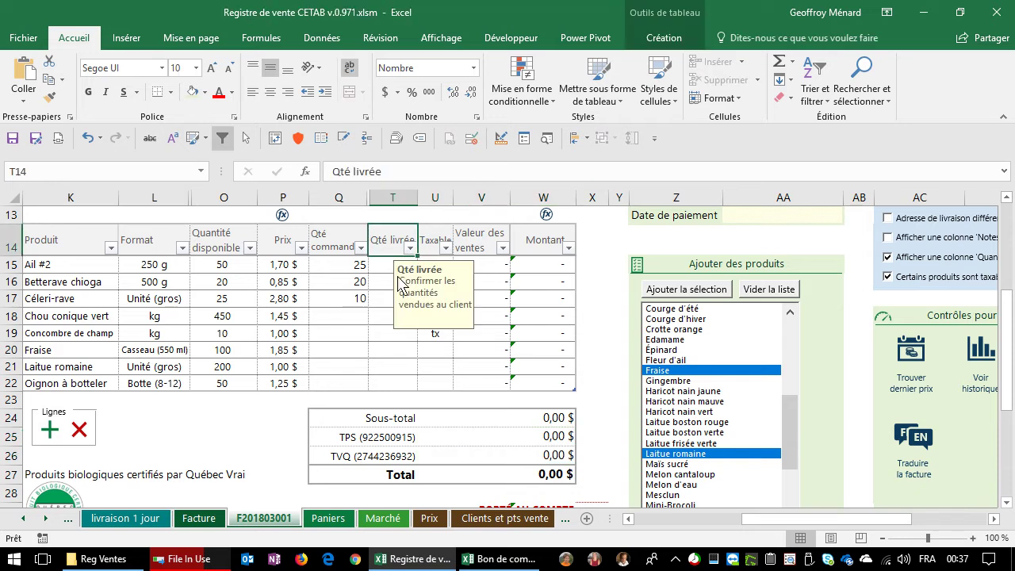
click(391, 266)
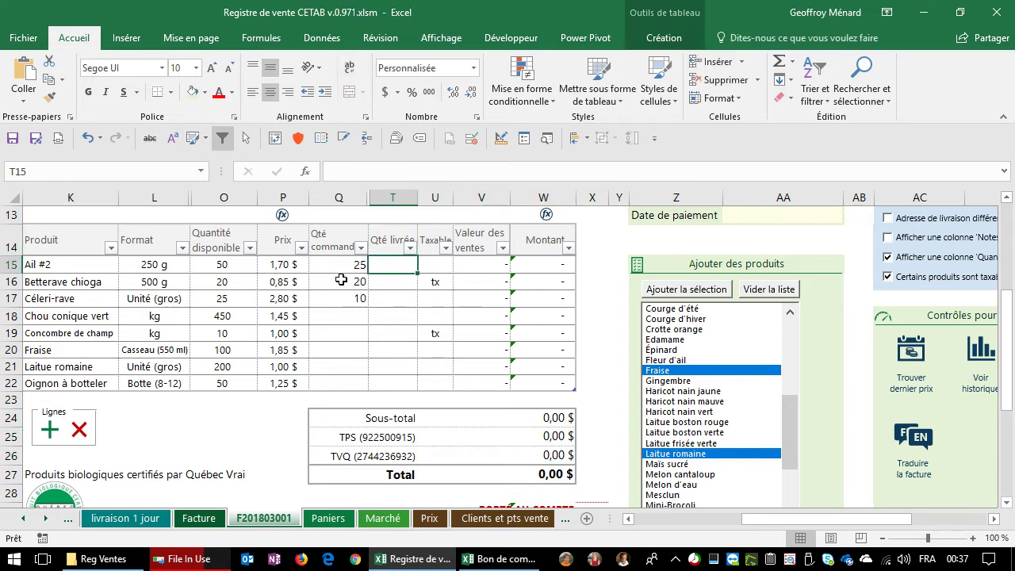
click(352, 315)
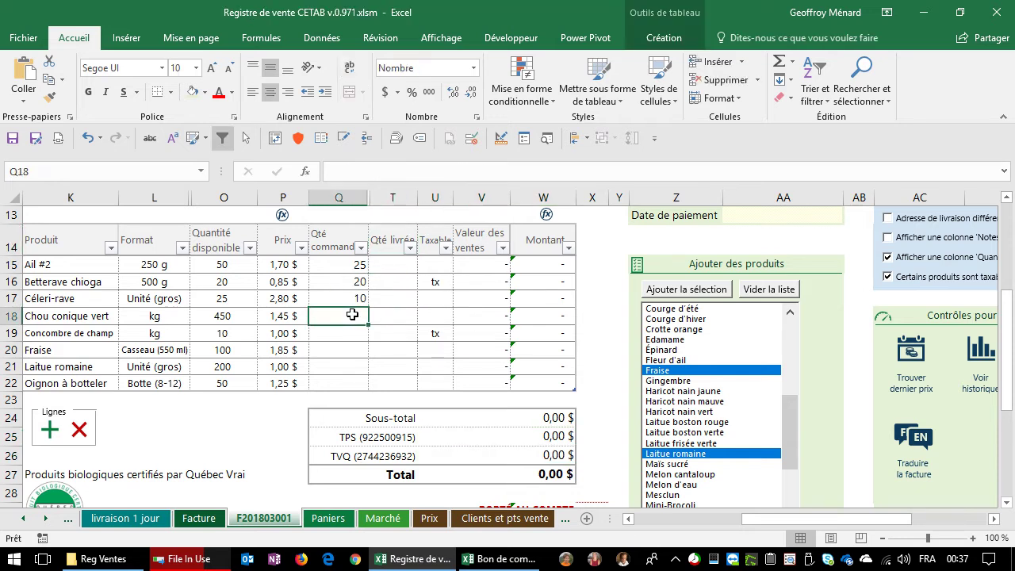
text(=)
key(Left)
key(Left)
text(/2)
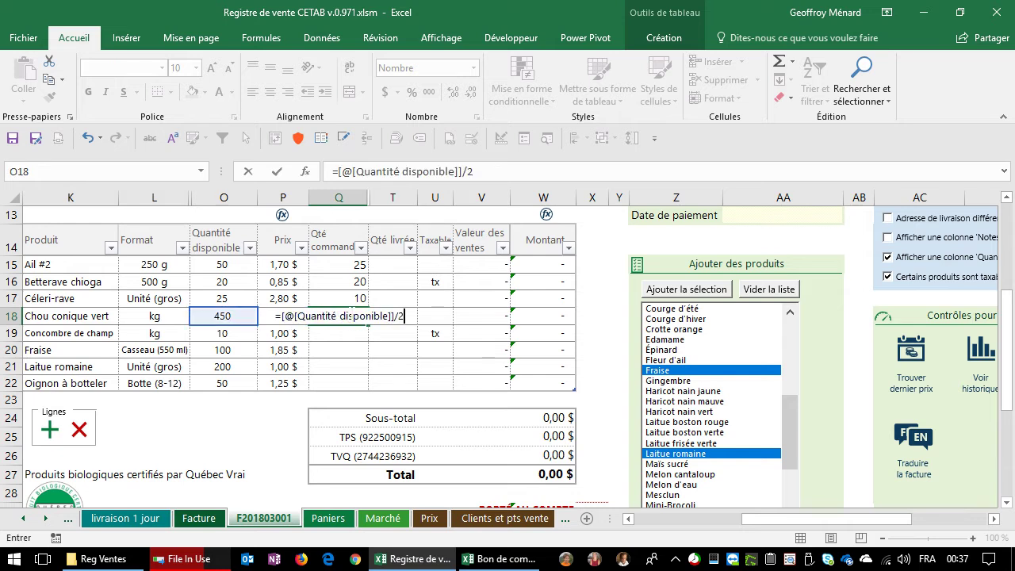
key(ctrl+Return)
double_click(367, 324)
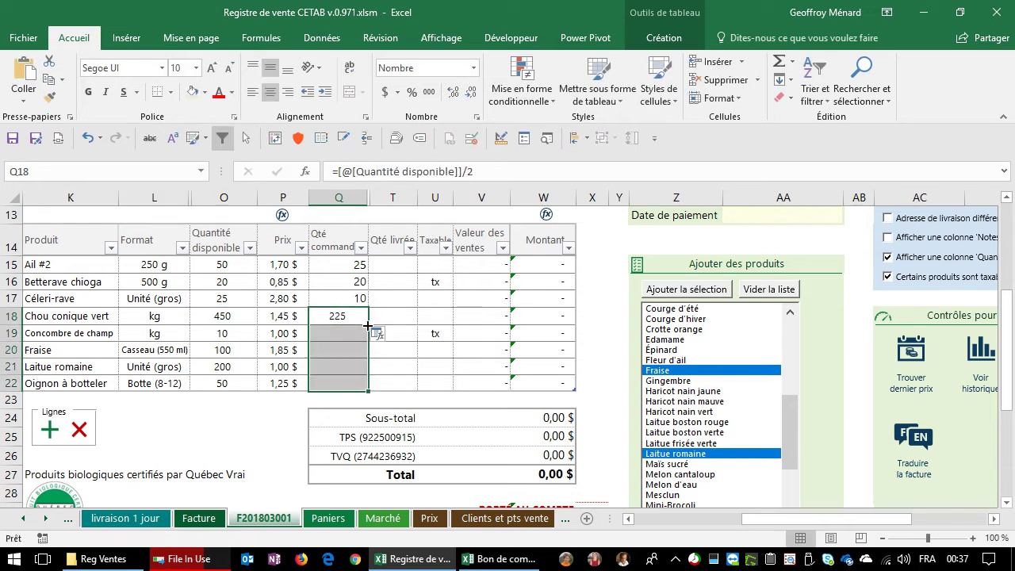
- Set the delivered quantity to equal the ordered quantity, giving a 642,50 $ subtotal
click(400, 267)
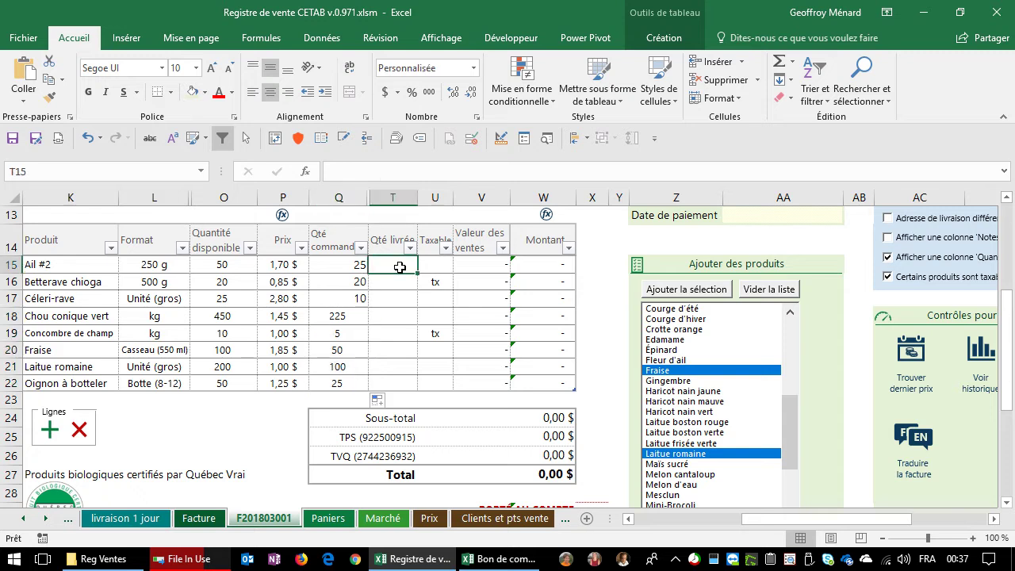
text(=)
key(Left)
key(Return)
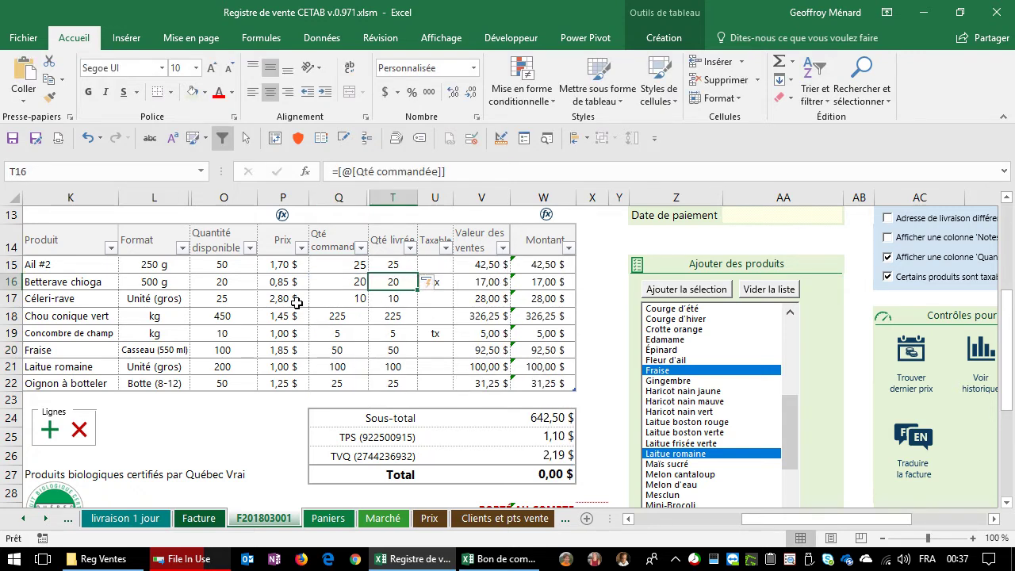
- Check the taxable line amounts and TPS/TVQ, then AutoSum the invoice Total
click(461, 278)
key(Right)
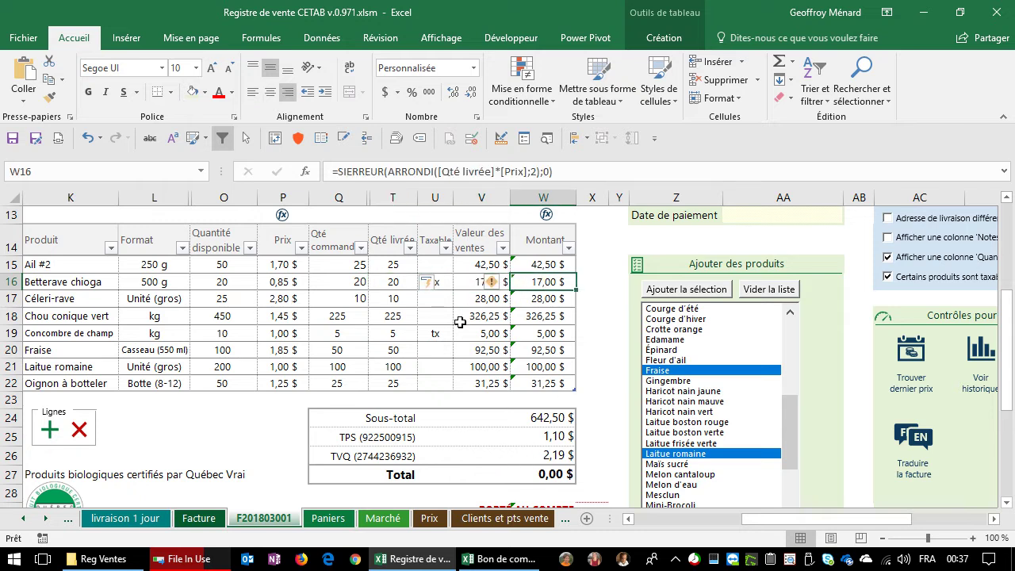
click(468, 333)
click(523, 333)
drag(560, 443, 563, 456)
click(562, 473)
key(alt+equal)
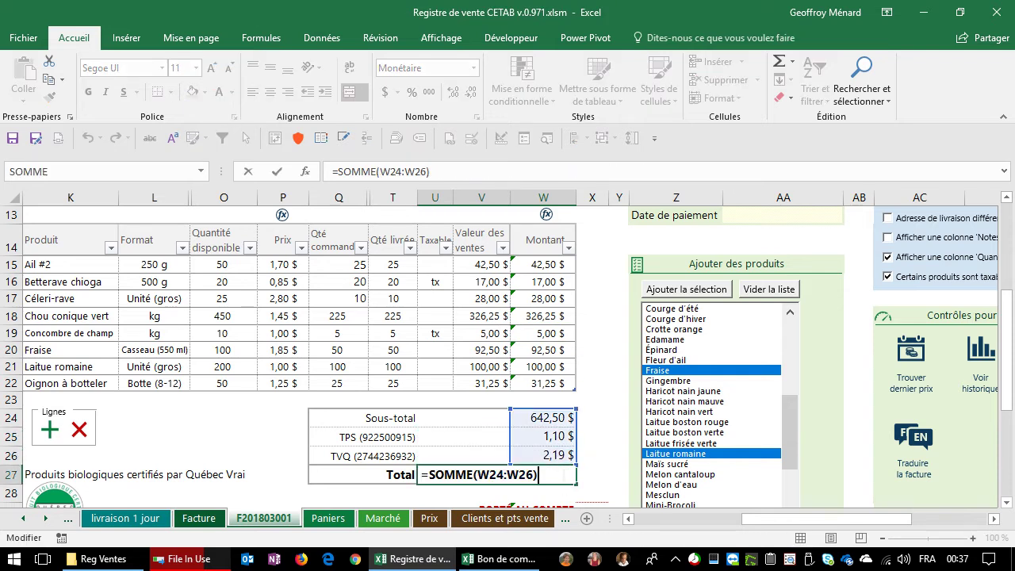
key(Return)
- Correct the Total to sum Sous-total, TPS and TVQ, showing 645,79 $
double_click(563, 474)
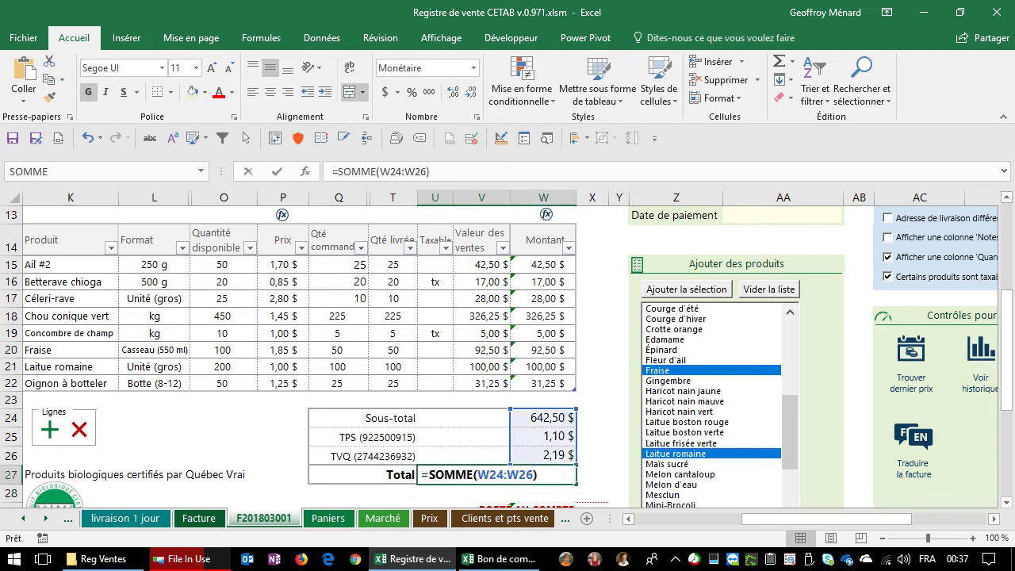
click(551, 420)
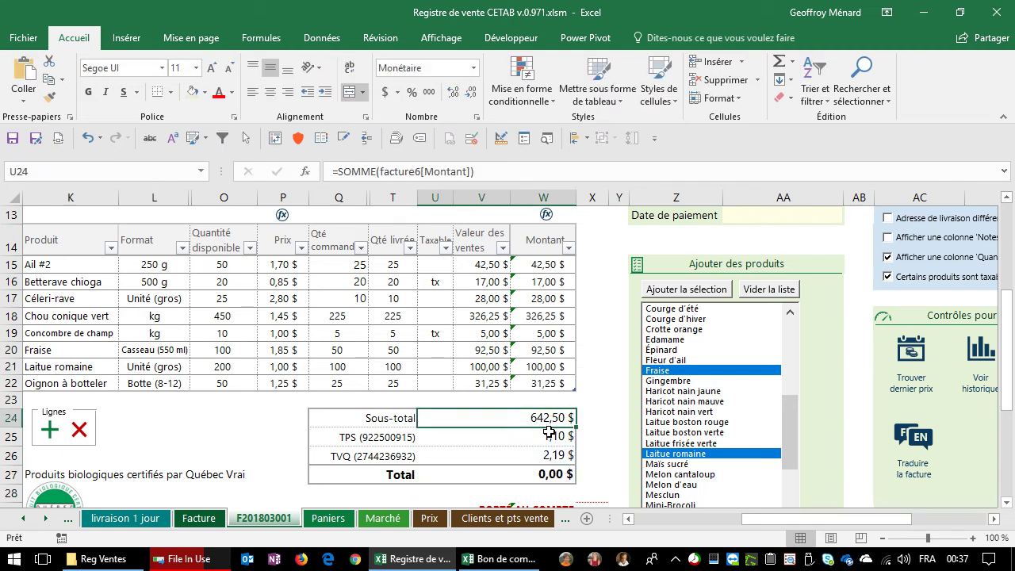
click(550, 437)
click(547, 472)
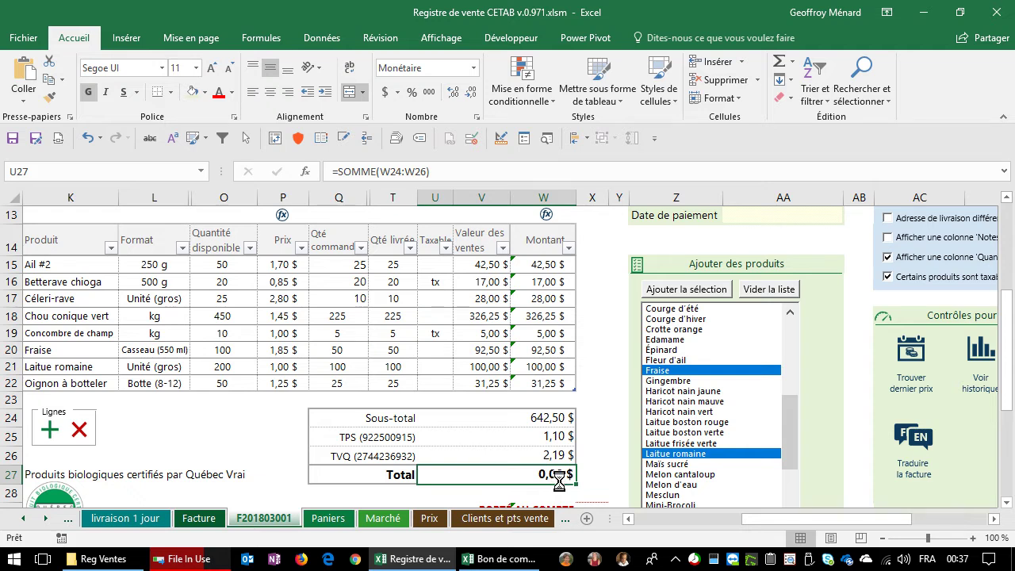
key(ctrl+1)
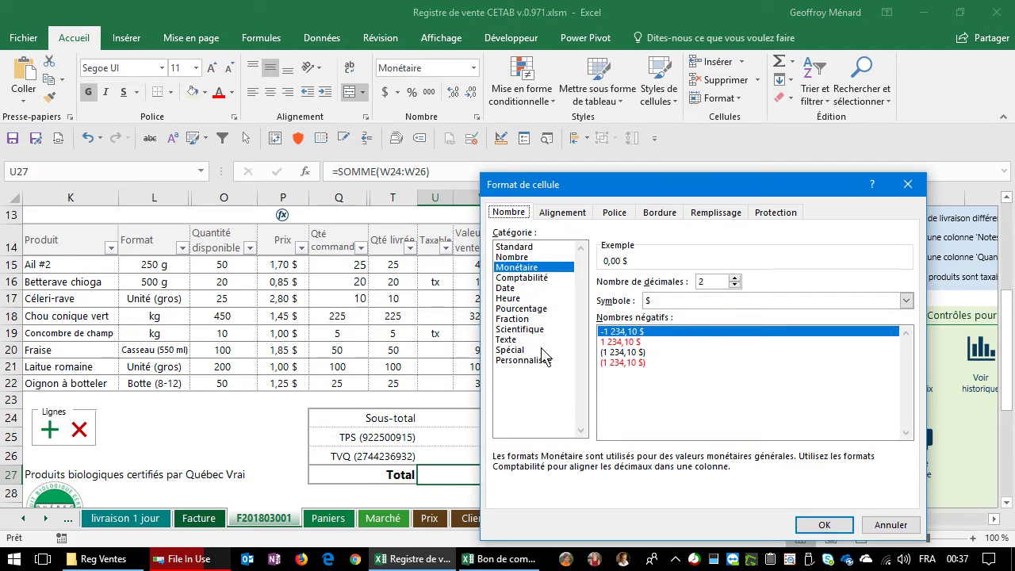
key(Escape)
key(ctrl+z)
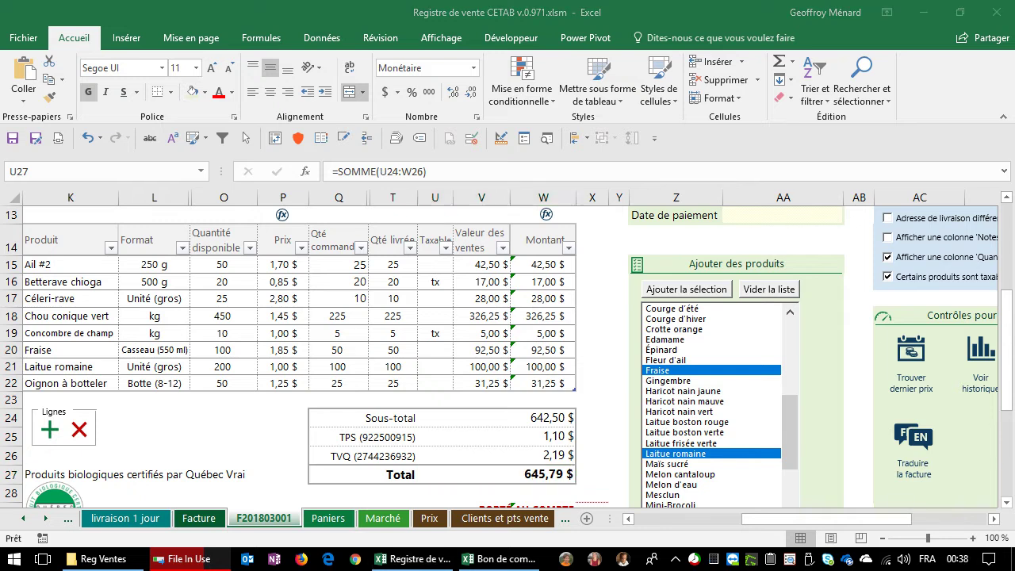
click(530, 488)
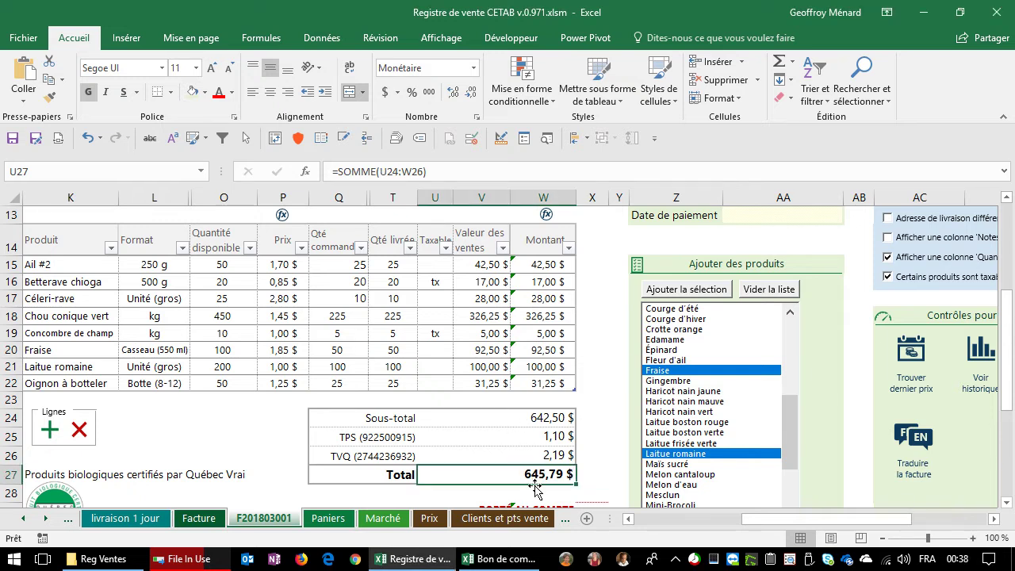
click(559, 421)
click(548, 473)
- Inspect the Sous-total formula and the Taxable cell of Chou conique vert
scroll(545, 473, down, 1)
scroll(544, 474, up, 1)
click(556, 422)
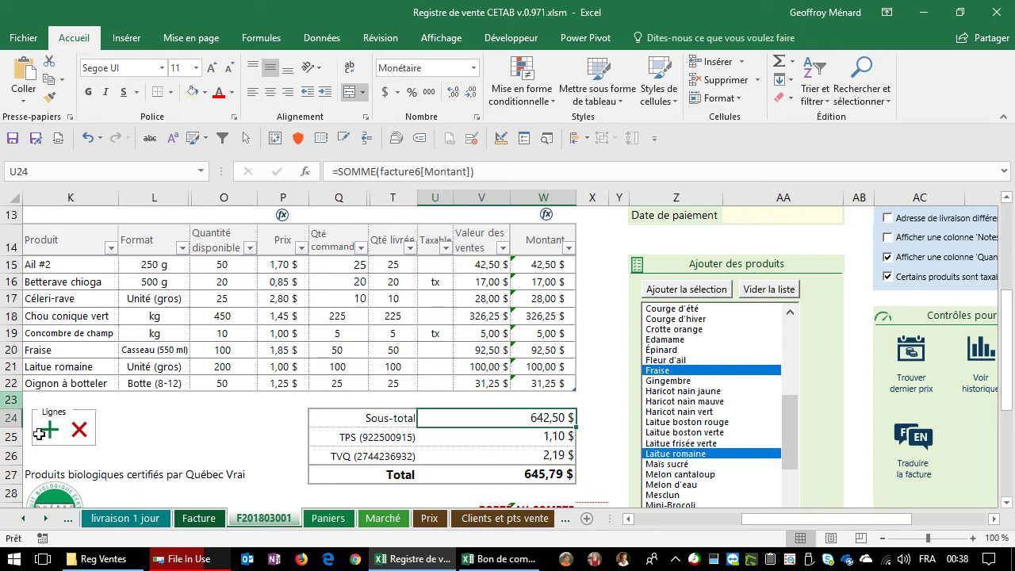
click(424, 315)
scroll(416, 422, down, 3)
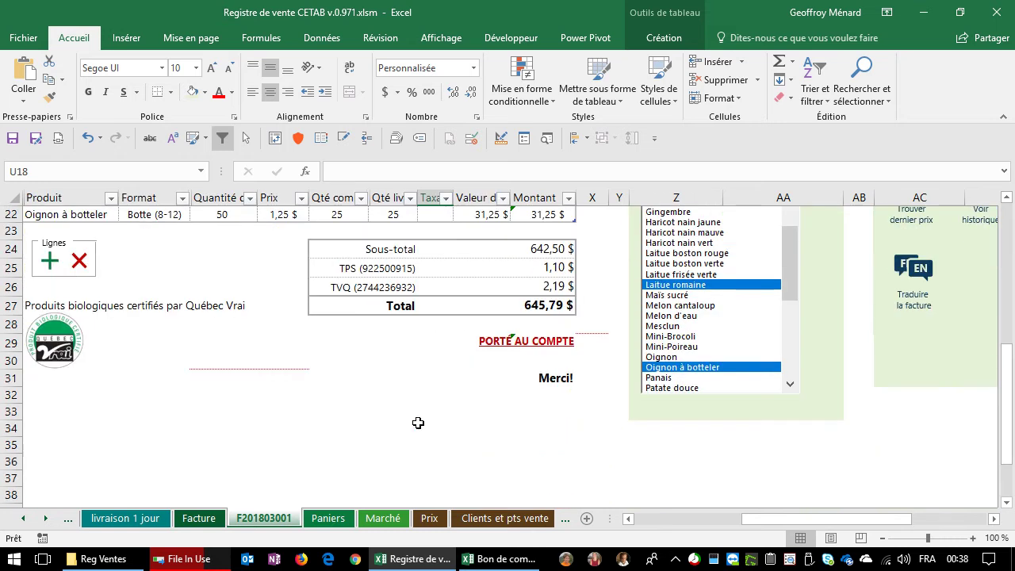
scroll(416, 422, up, 2)
scroll(418, 424, up, 1)
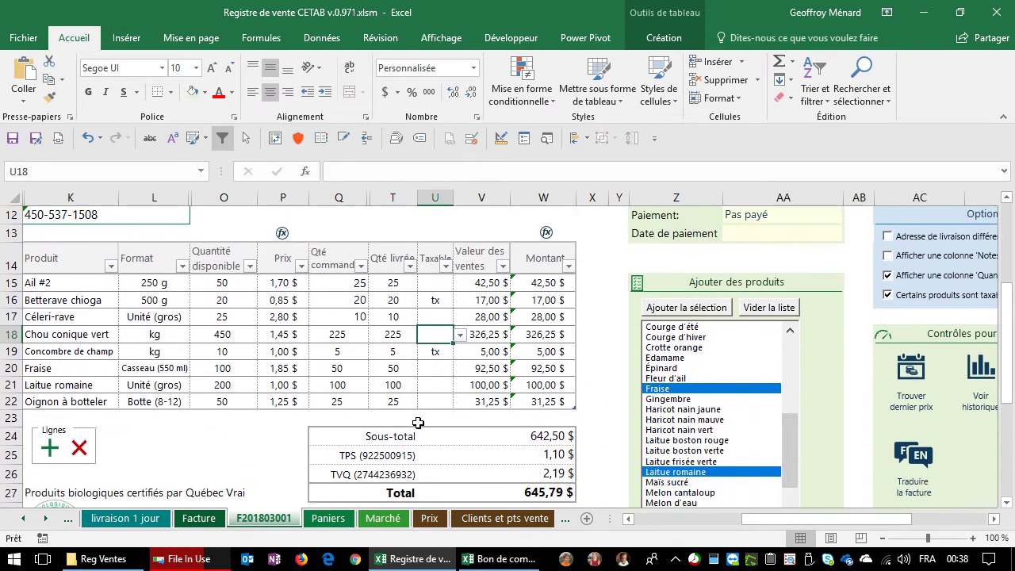
scroll(418, 423, down, 1)
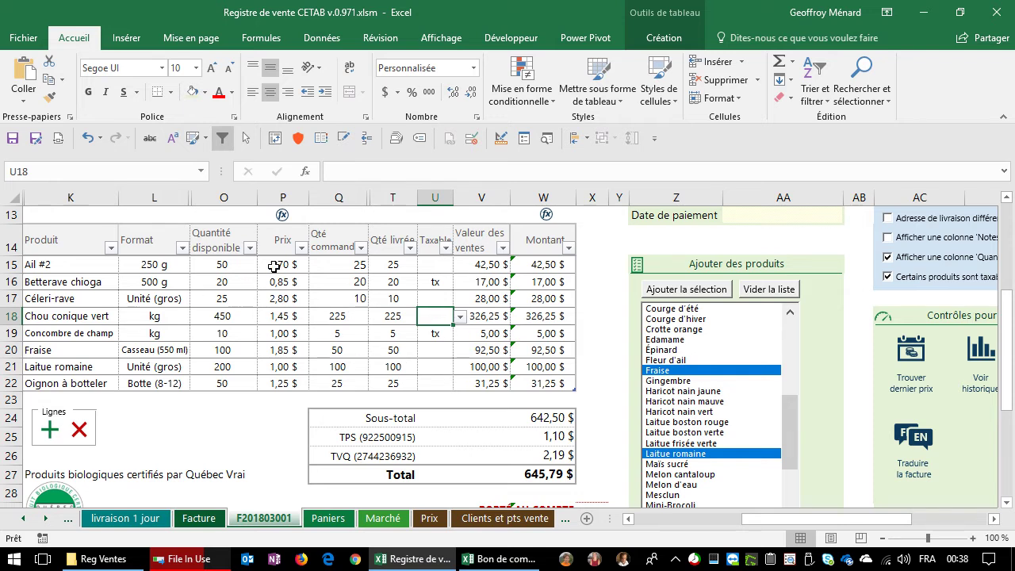
- Delete the tx taxable marks from the Taxable column, starting with Betterave chioga
drag(332, 271, 432, 325)
click(399, 293)
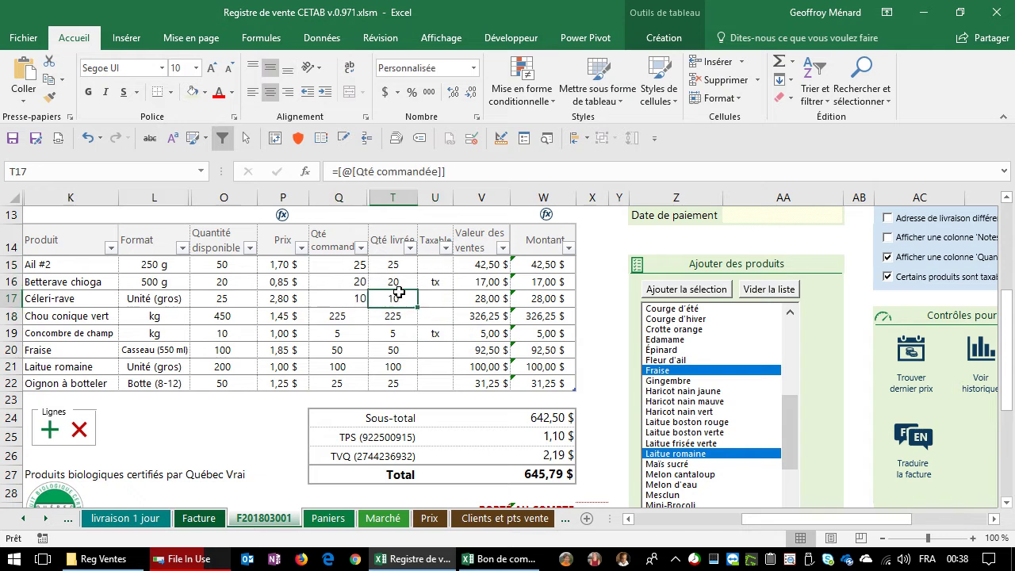
click(436, 281)
key(Delete)
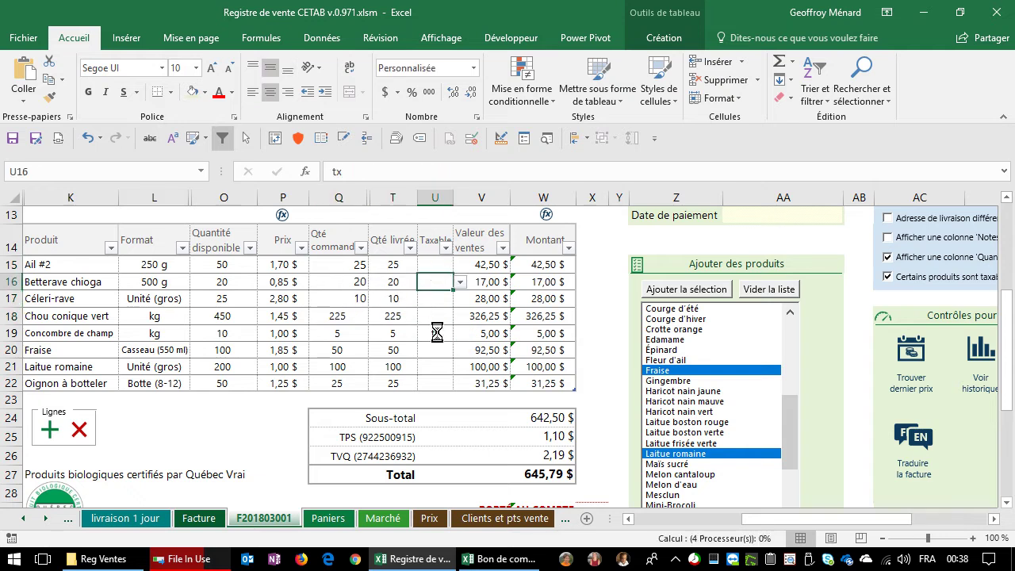
click(435, 333)
- Clear all ordered and delivered quantities in Q15:T22, bringing the totals to 0,00 $
drag(396, 266, 367, 394)
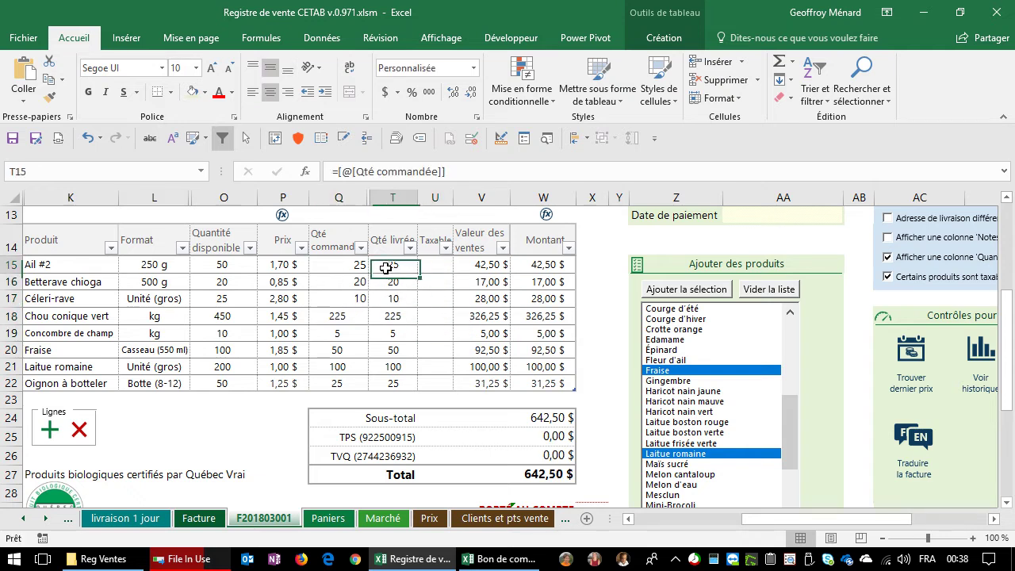
click(275, 283)
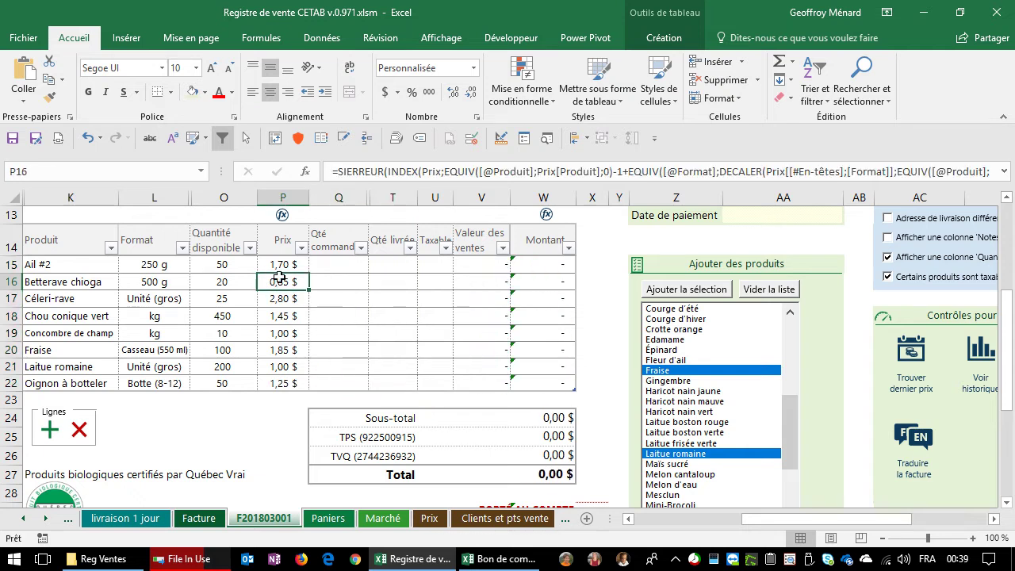
click(284, 319)
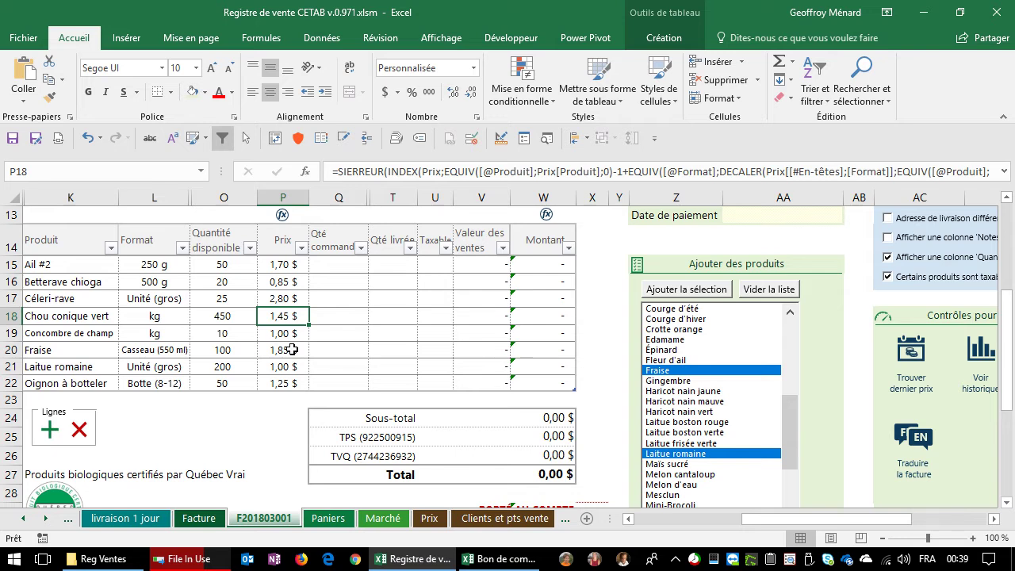
scroll(293, 349, up, 2)
scroll(295, 341, up, 1)
- Look up Céleri-rave's last price with Trouver dernier prix and dismiss the price history message
scroll(298, 325, down, 3)
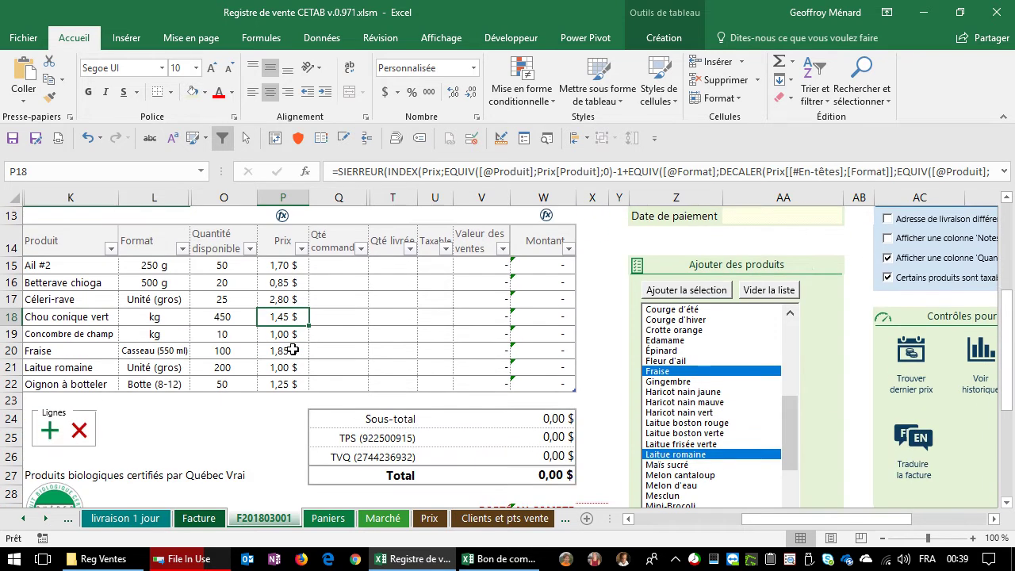
click(295, 305)
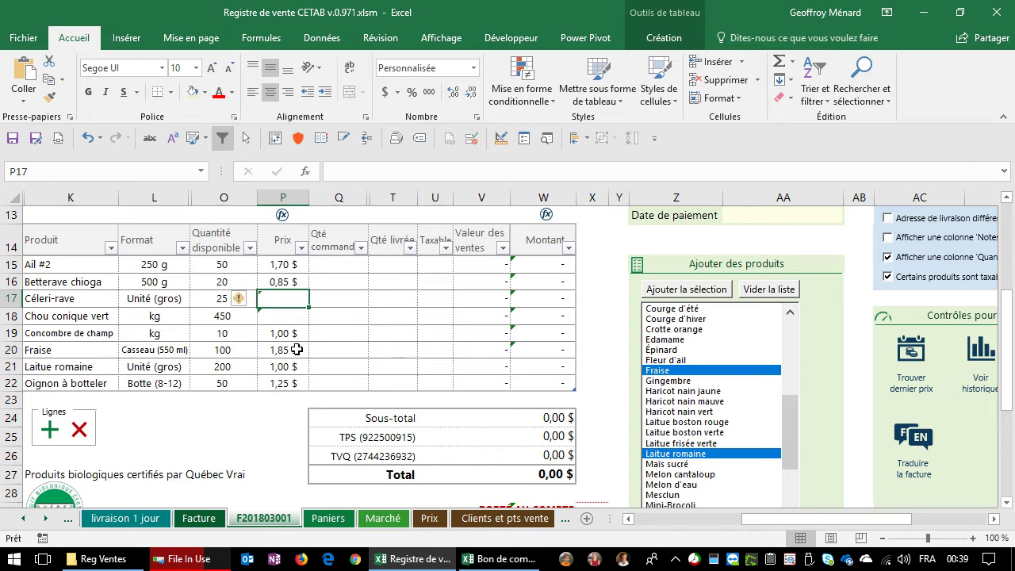
click(294, 349)
click(81, 299)
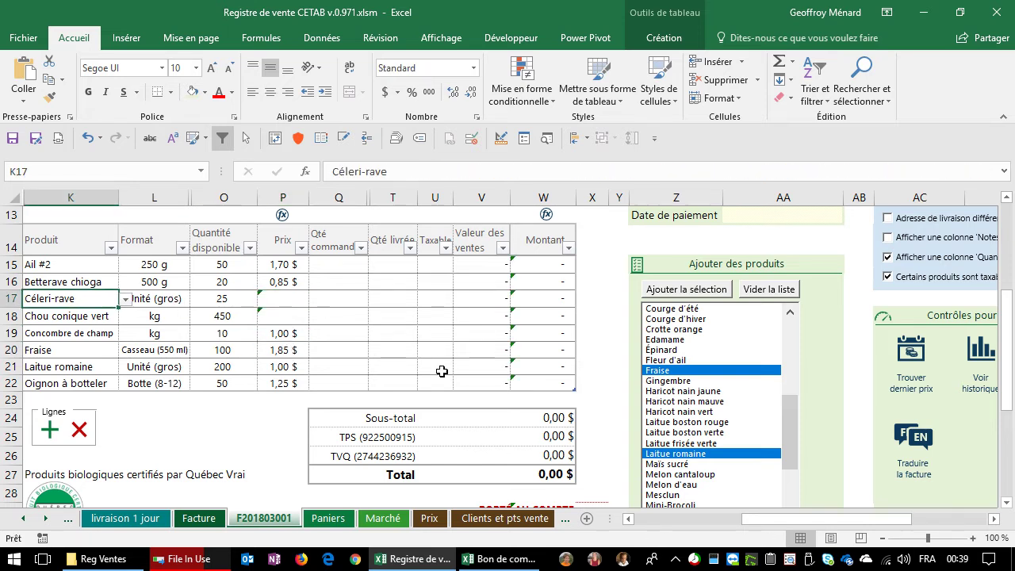
click(295, 301)
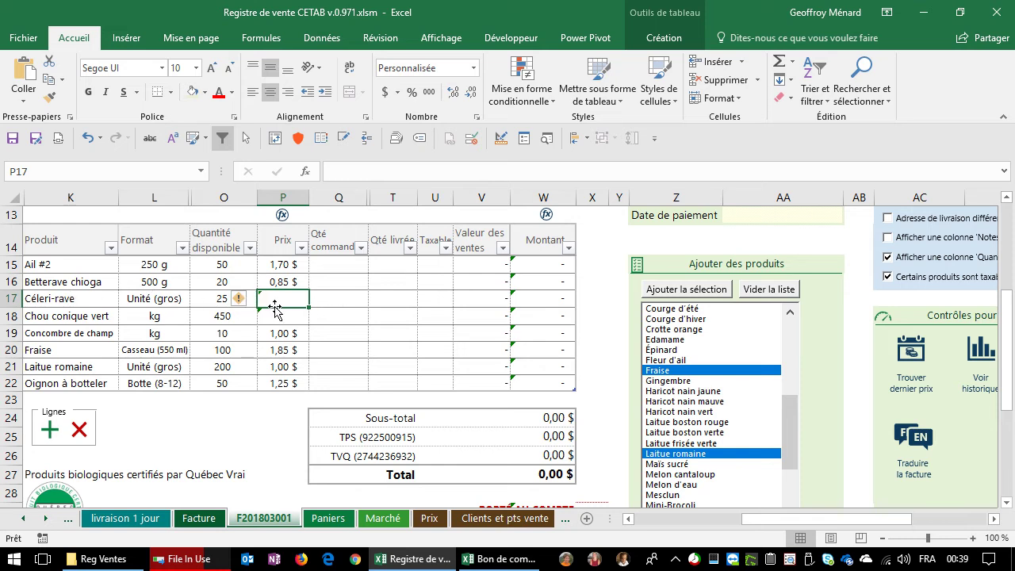
click(346, 300)
click(300, 303)
click(912, 367)
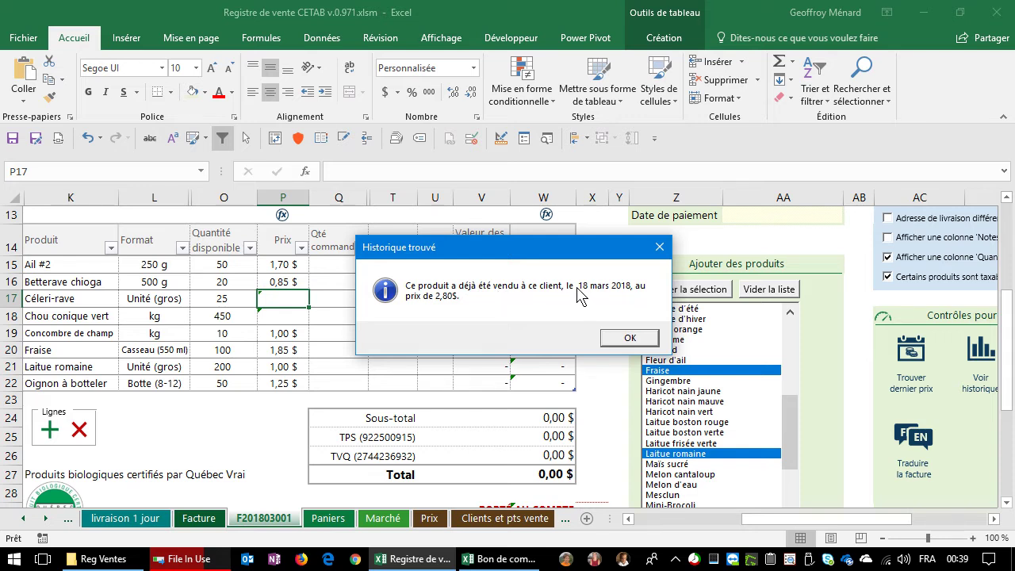
click(630, 338)
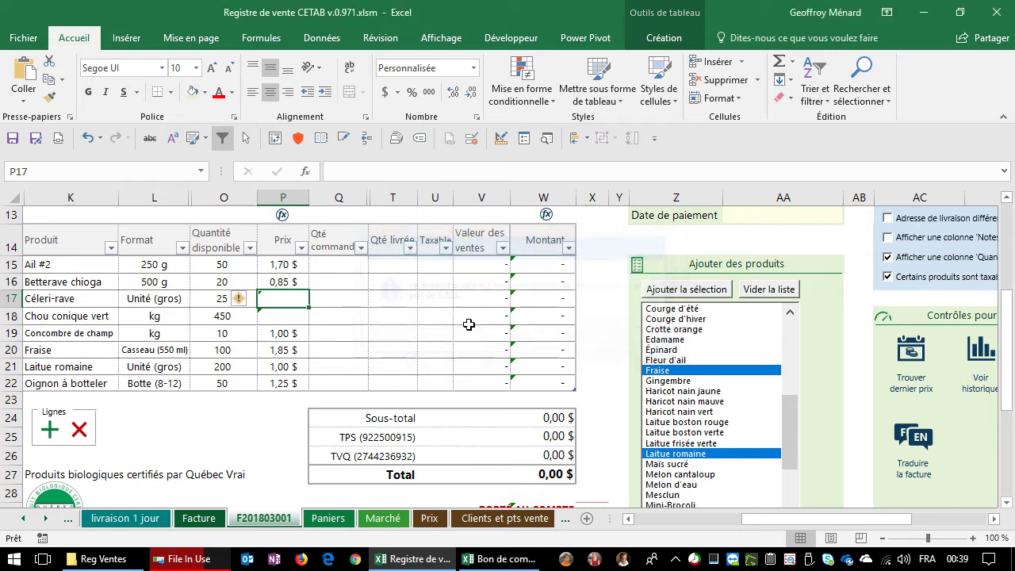
- Switch Céleri-rave's format to kg; the lookup reports 'Format non trouvé', leaving the price empty
click(179, 301)
click(198, 300)
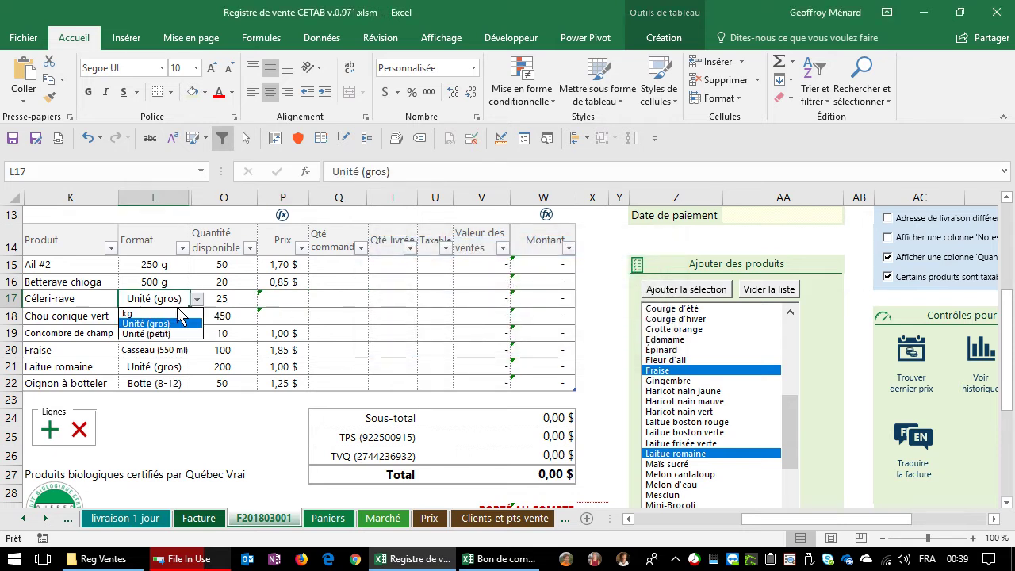
click(172, 314)
click(293, 298)
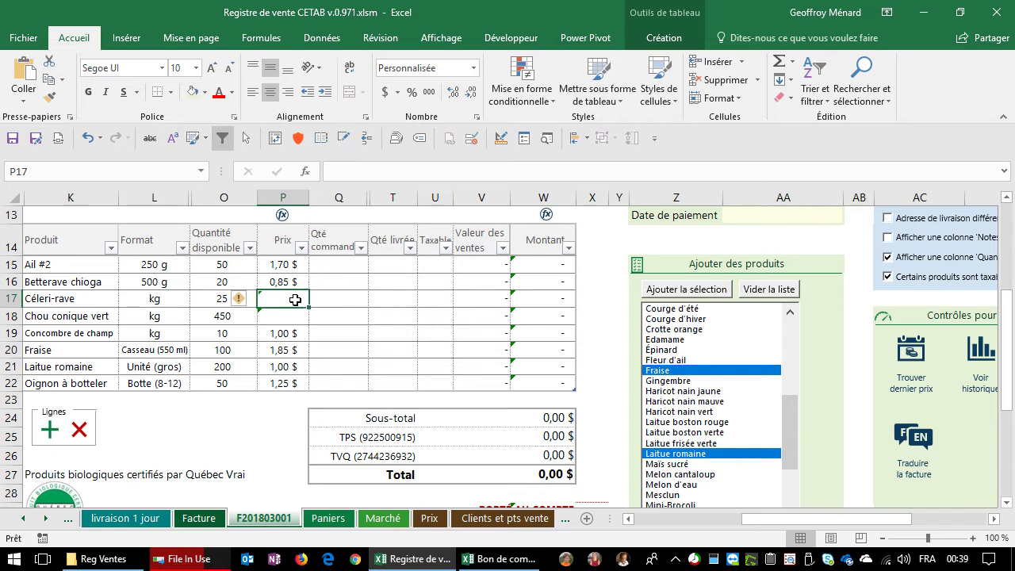
click(914, 355)
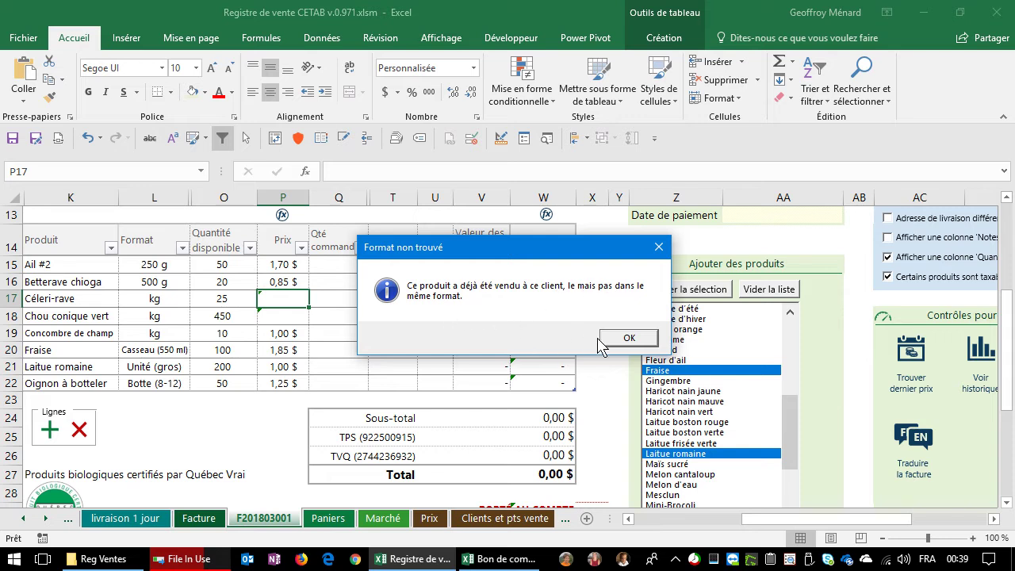
click(629, 338)
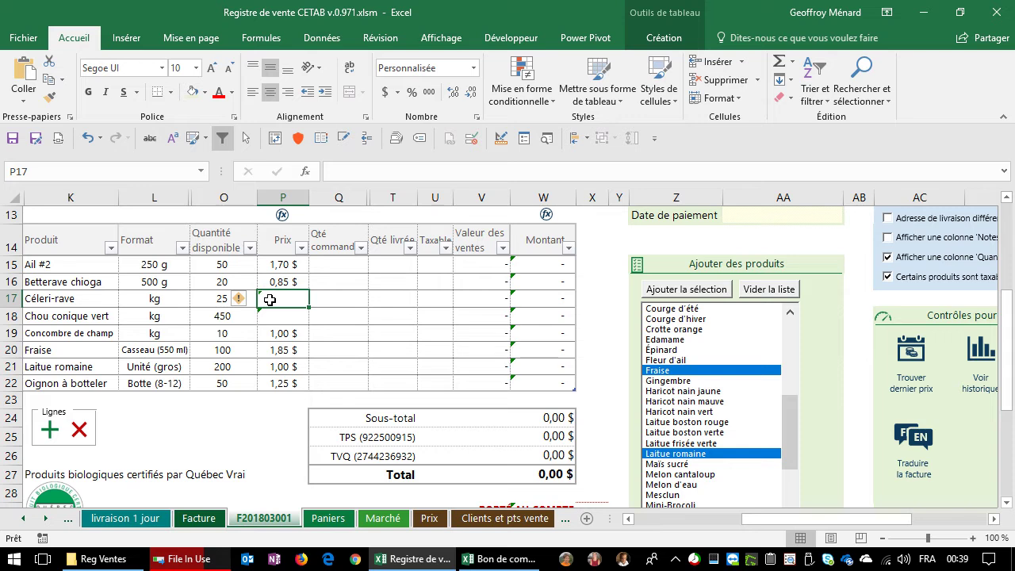
click(199, 297)
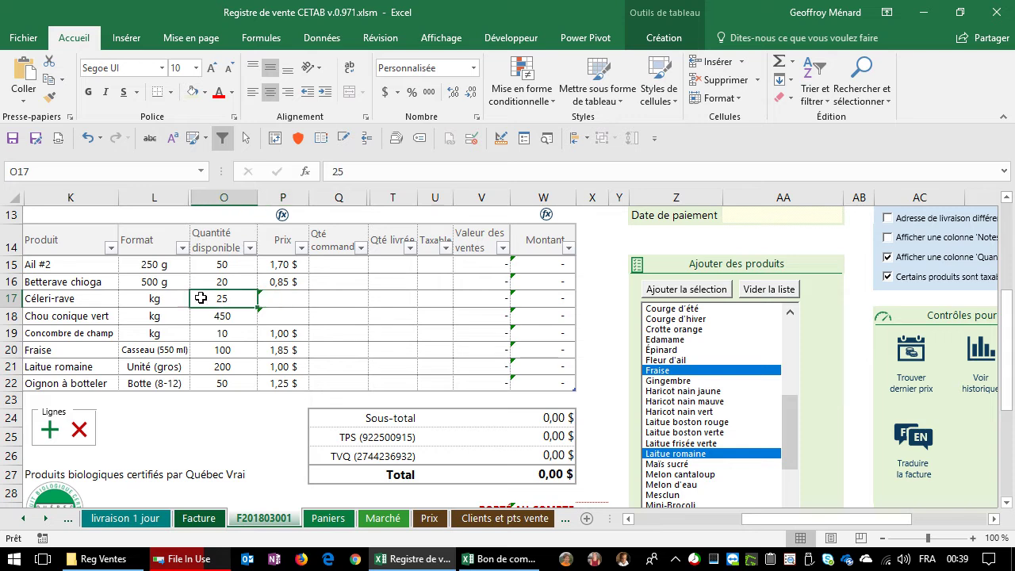
click(301, 303)
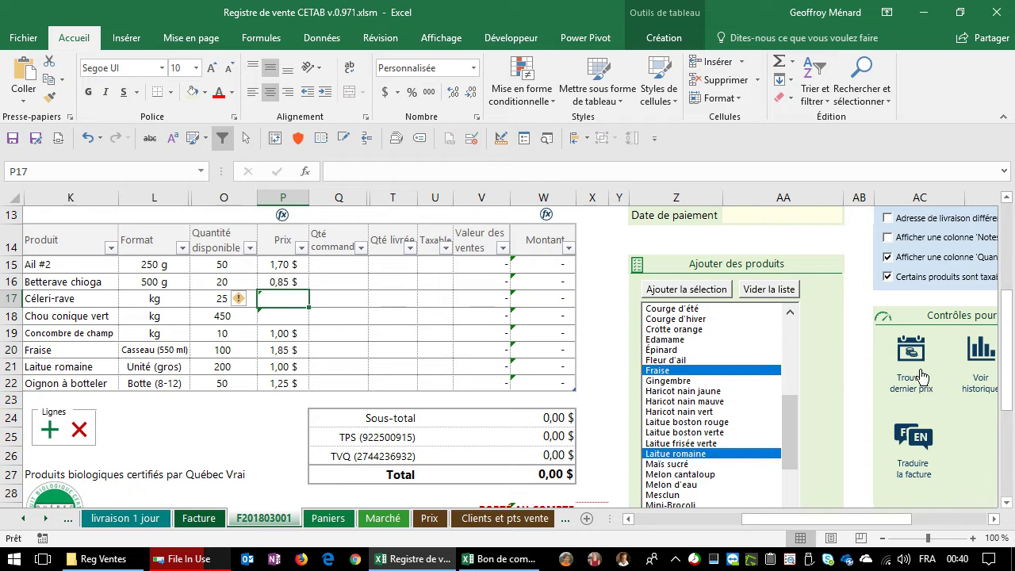
- Check Symbiosis's invoice history in the histClient pivot table, then return to the Facture sheet
key(Up)
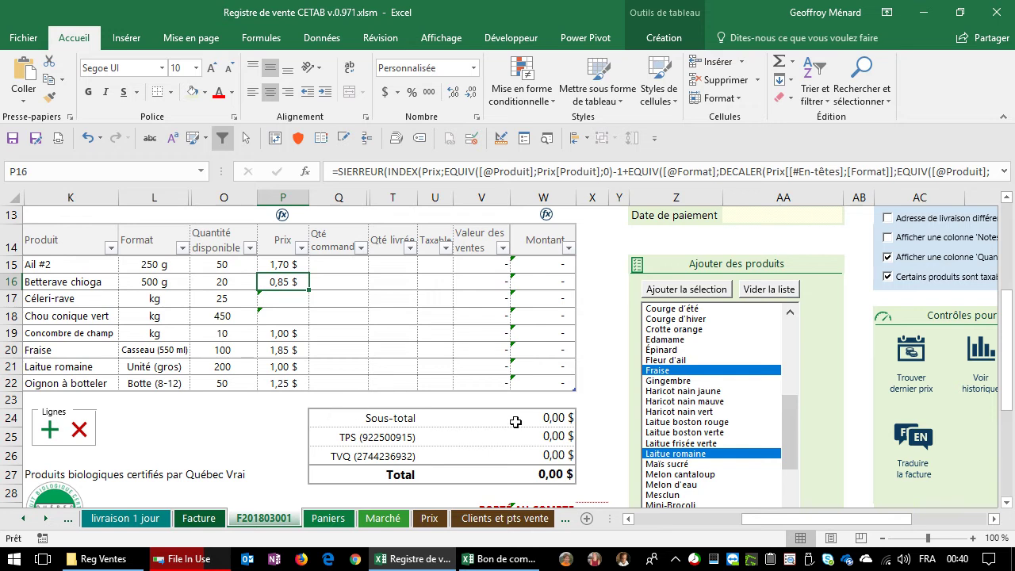
drag(806, 527, 821, 524)
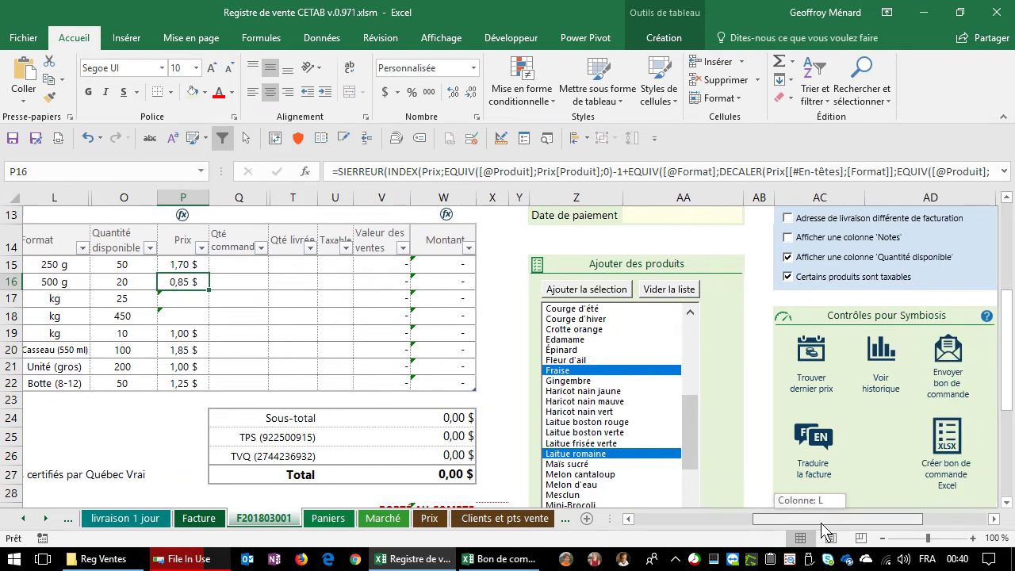
scroll(767, 364, up, 4)
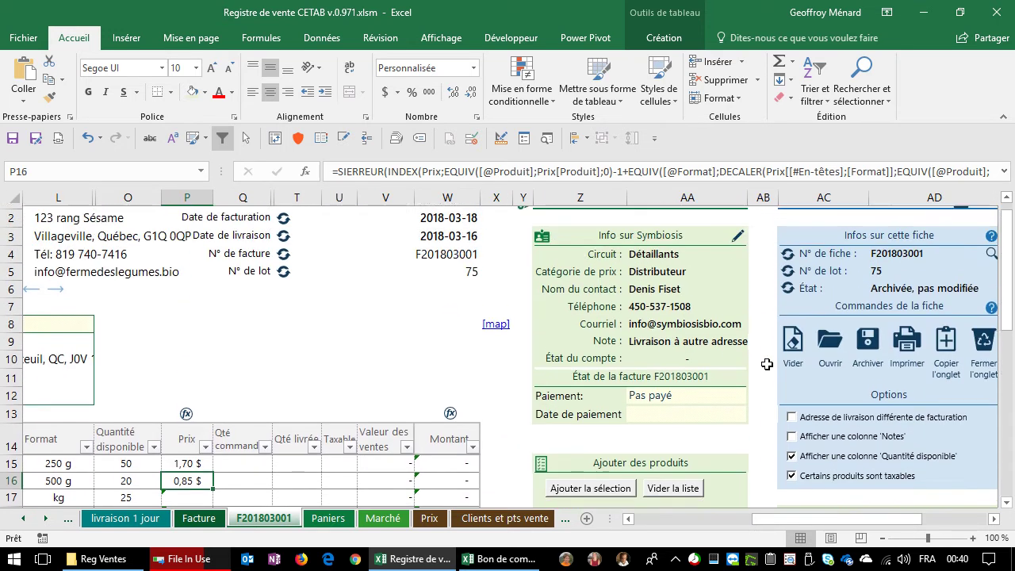
scroll(767, 364, down, 2)
scroll(878, 500, down, 2)
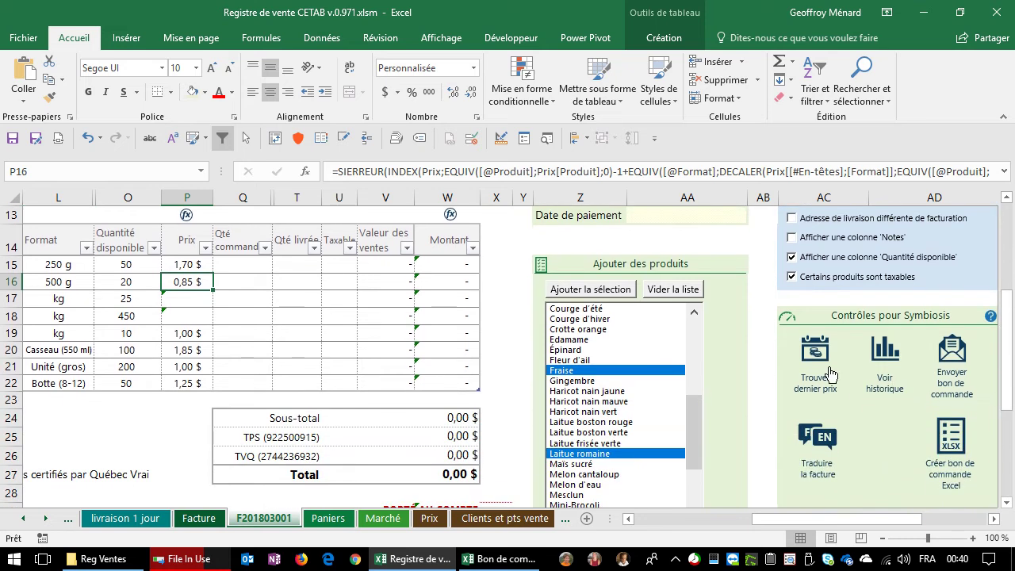
click(891, 367)
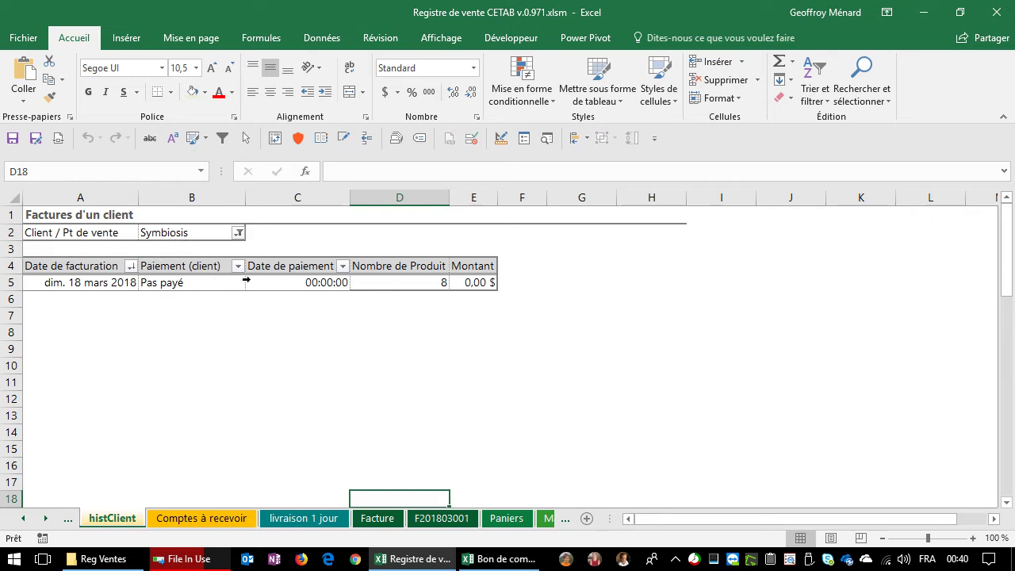
click(323, 285)
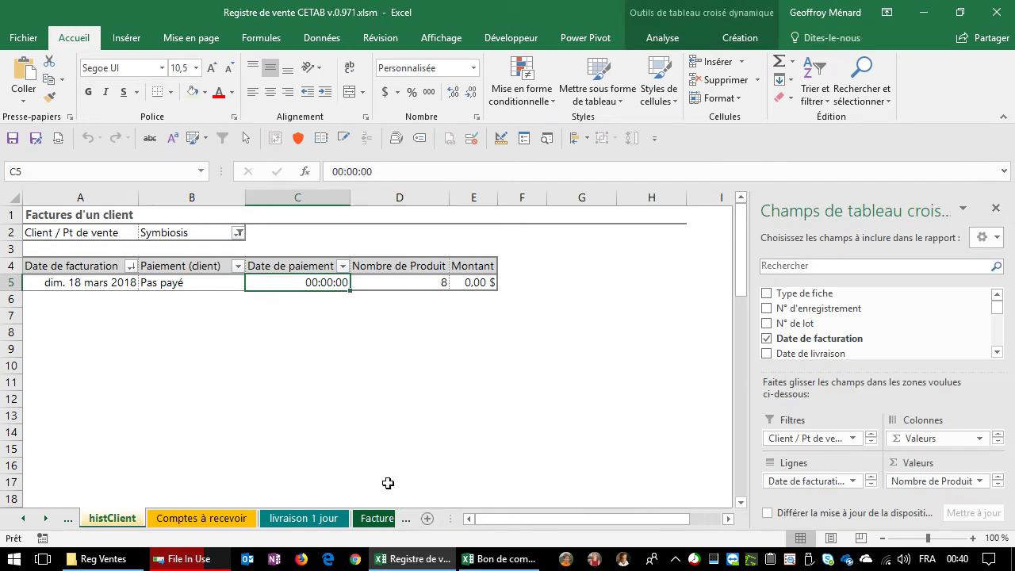
click(297, 519)
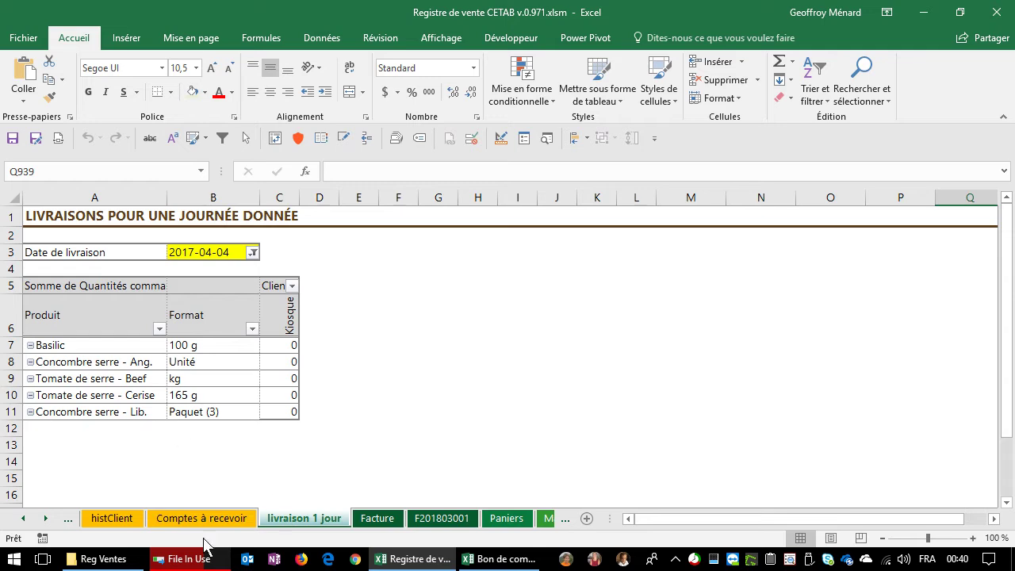
click(377, 522)
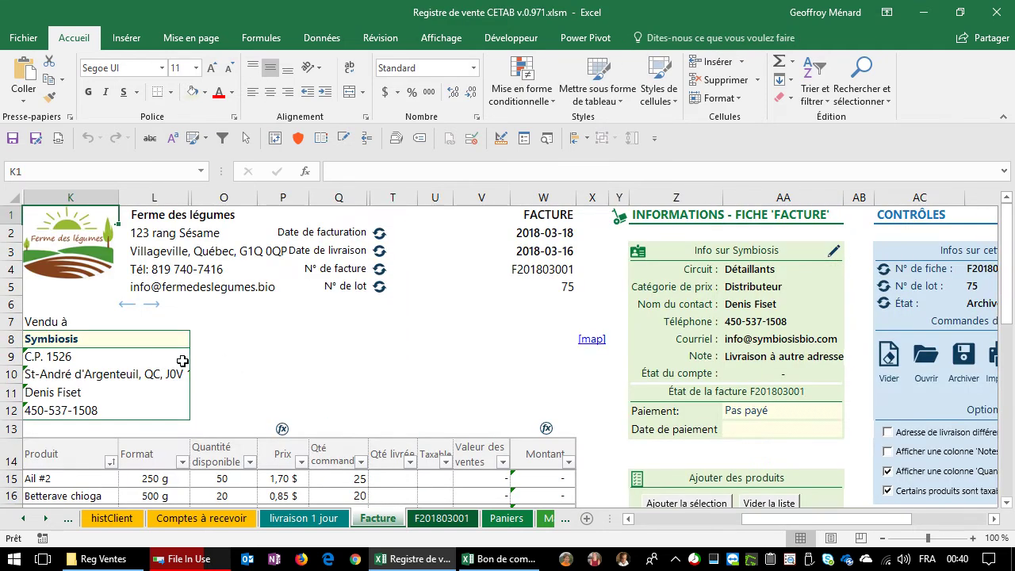
- Choose Coop La Manne as the billed client in K8's dropdown
click(108, 339)
click(197, 339)
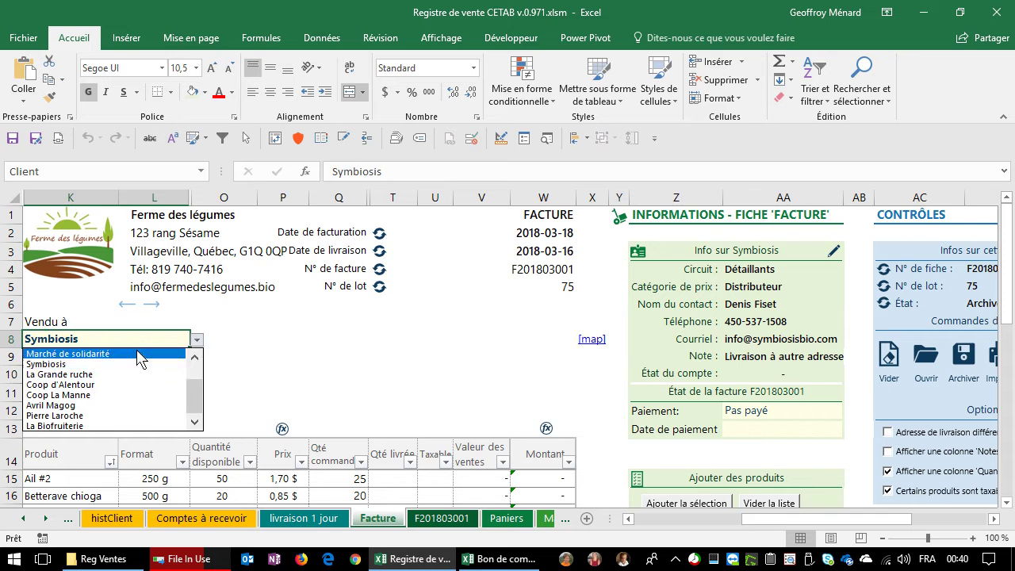
click(106, 396)
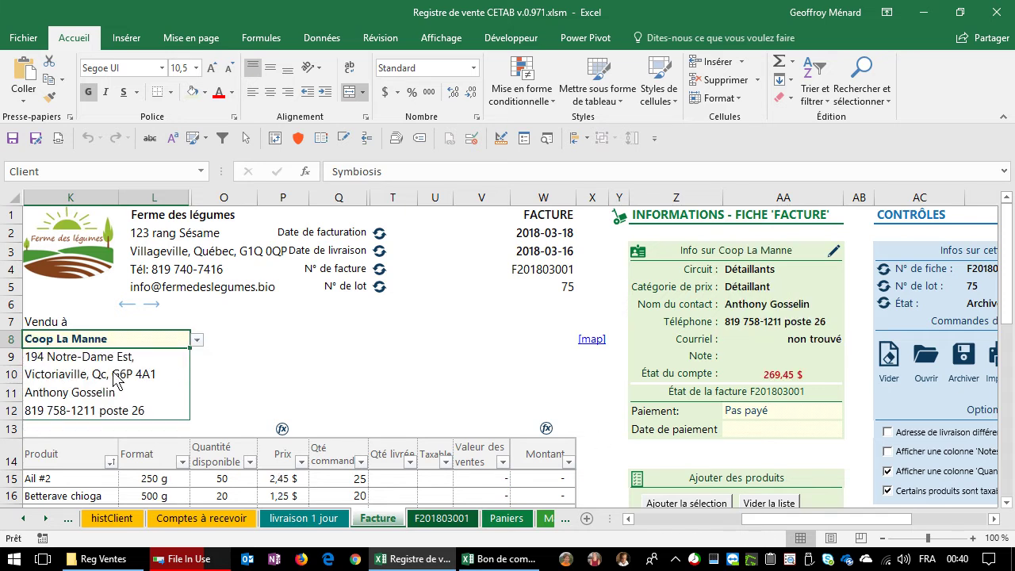
scroll(613, 433, up, 1)
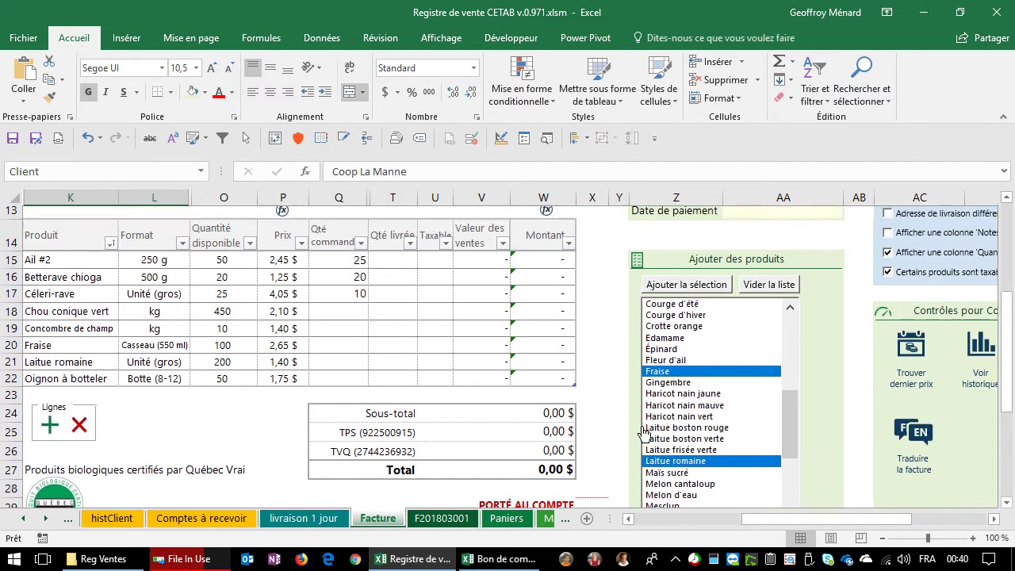
- Review Coop La Manne's invoice history, confirming the latest invoice is Pas payé, then return to Facture
click(984, 353)
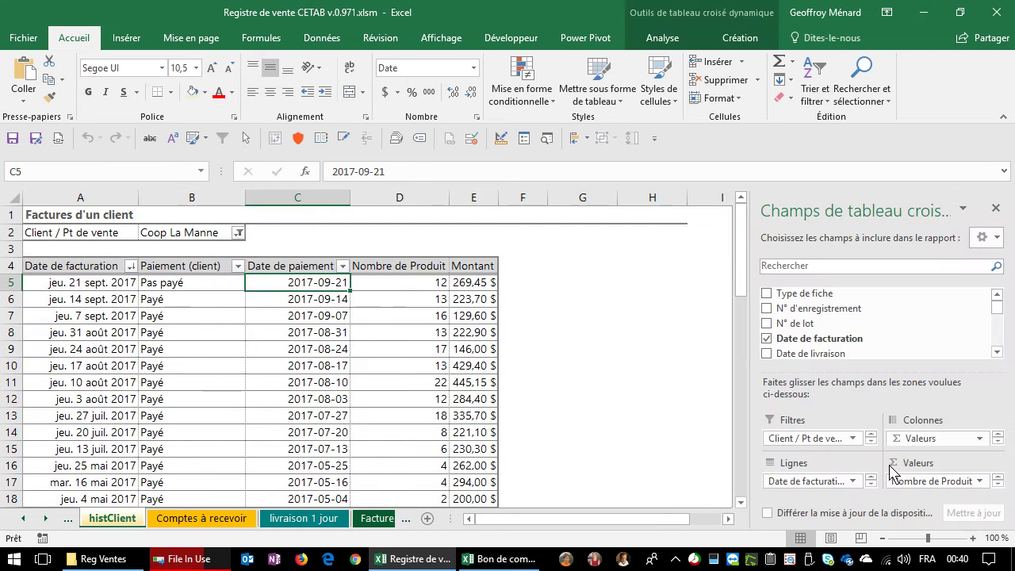
drag(274, 351, 476, 350)
click(84, 296)
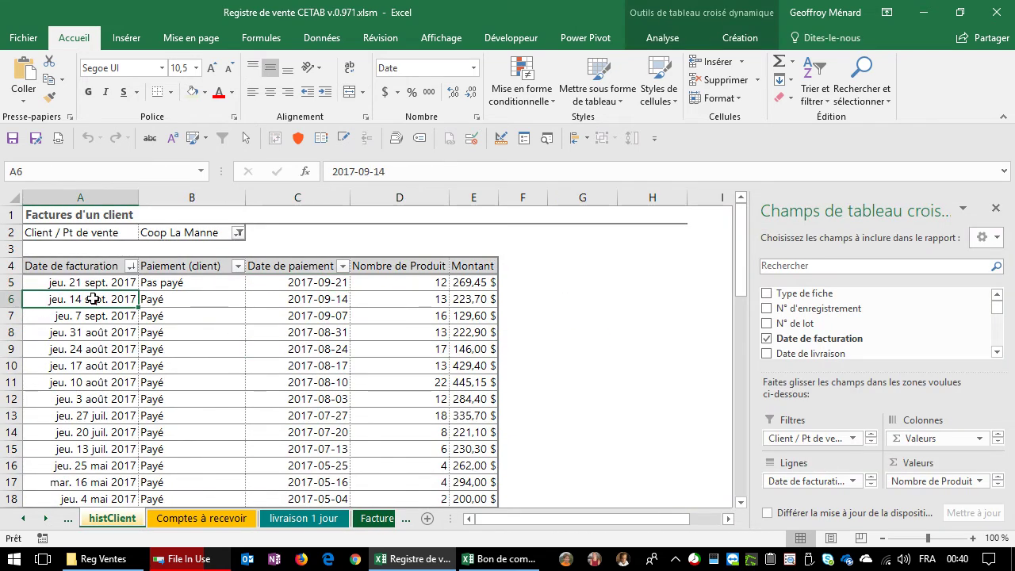
click(480, 317)
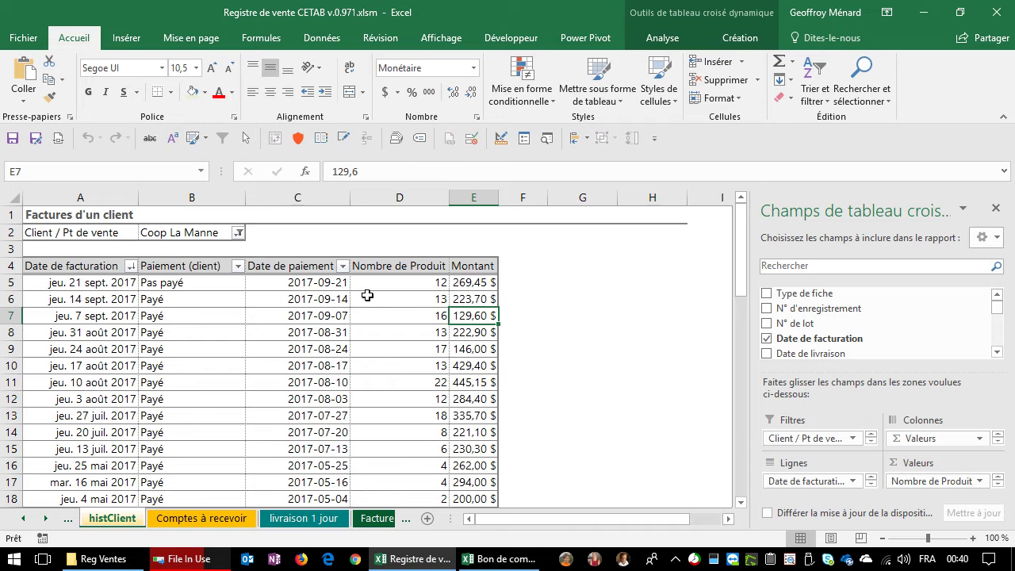
click(280, 284)
click(113, 284)
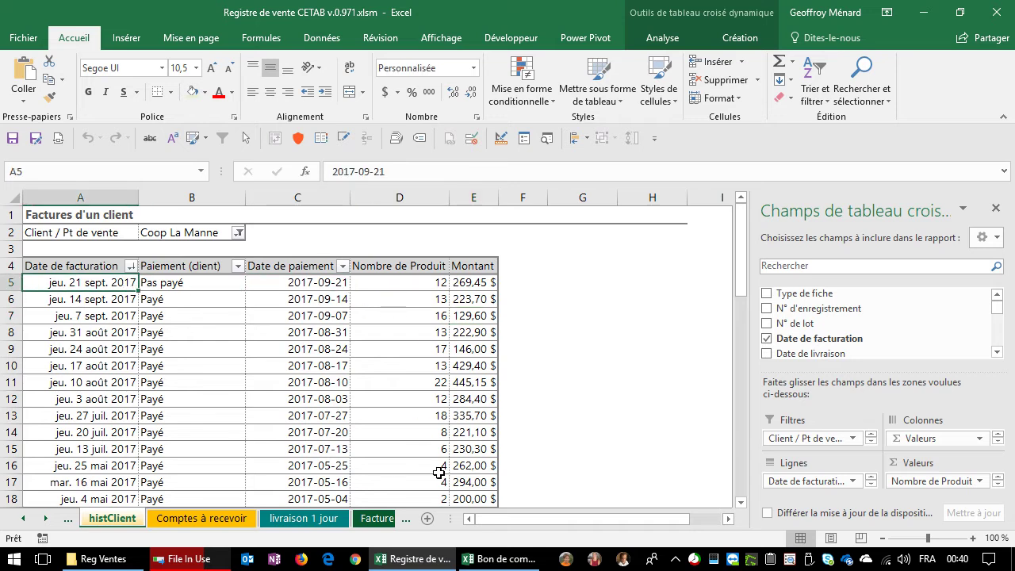
click(212, 291)
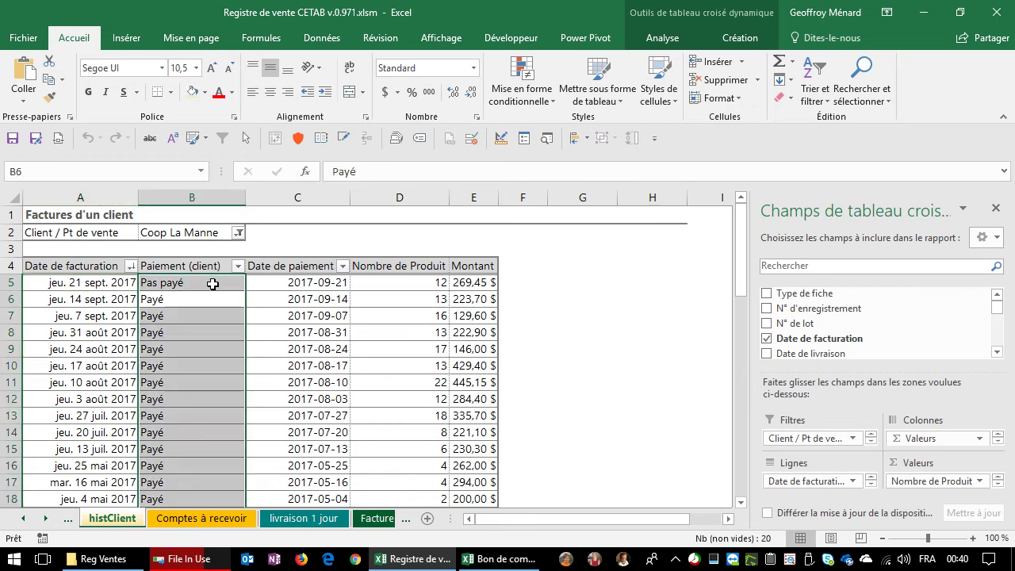
click(208, 292)
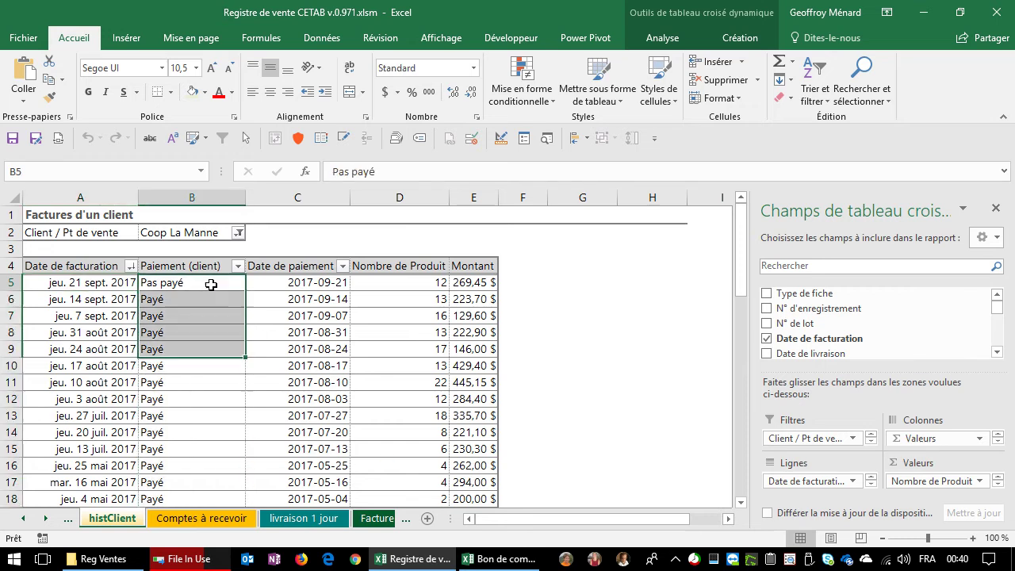
click(378, 518)
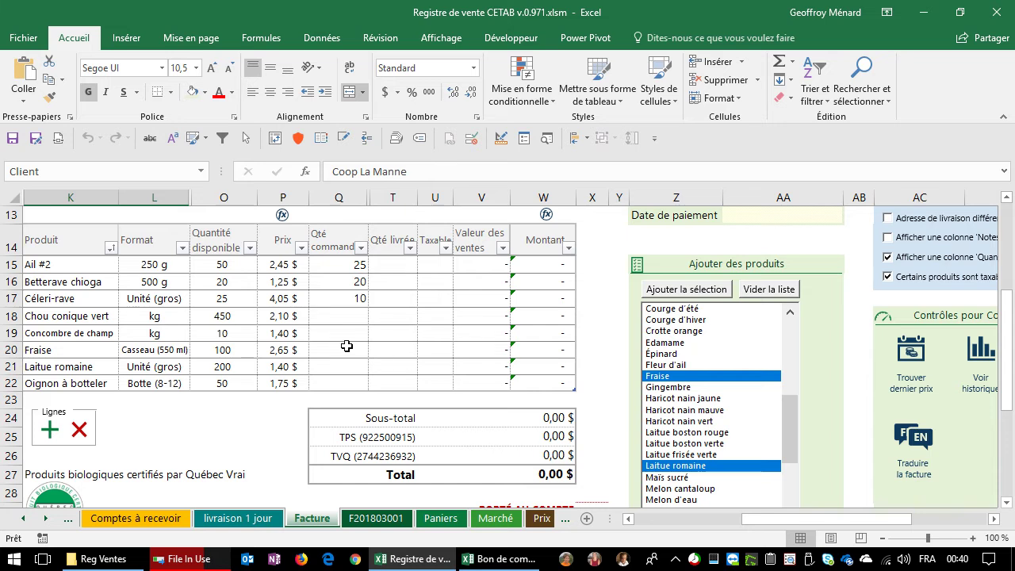
- Set the Paiement cell AA12 to Payé
click(485, 341)
scroll(630, 336, up, 4)
scroll(629, 337, down, 2)
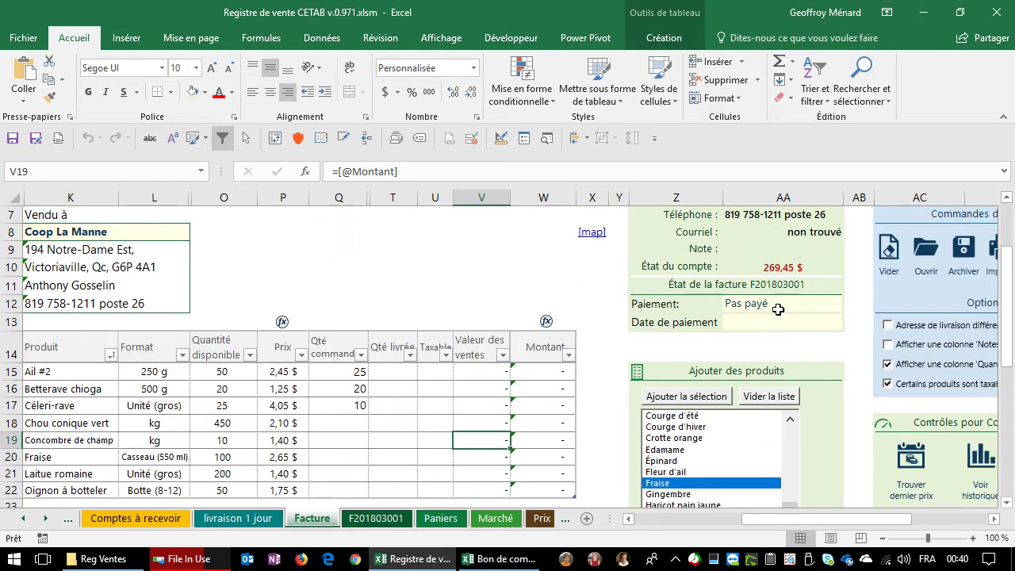
click(778, 298)
scroll(783, 292, up, 2)
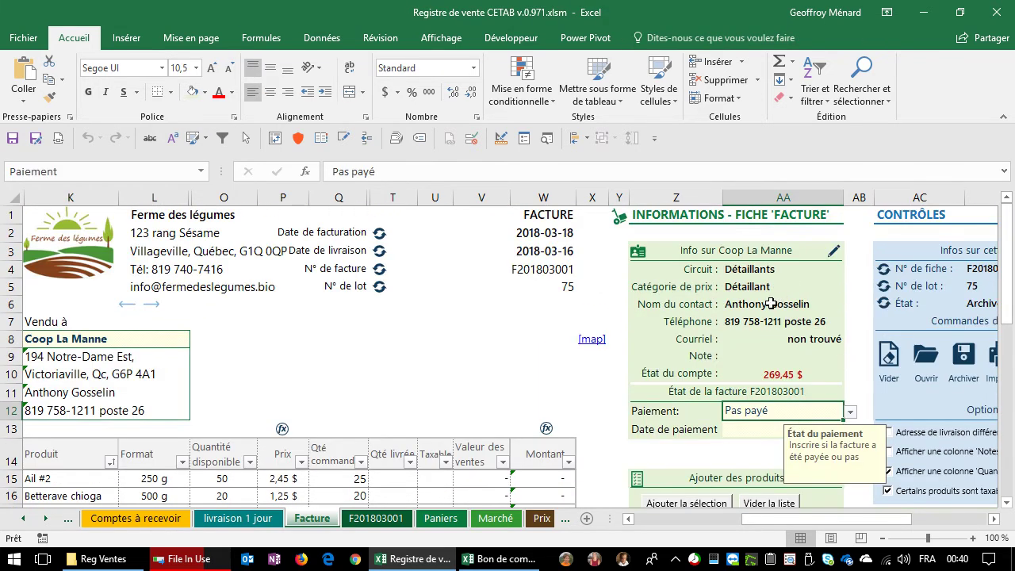
click(771, 396)
click(770, 410)
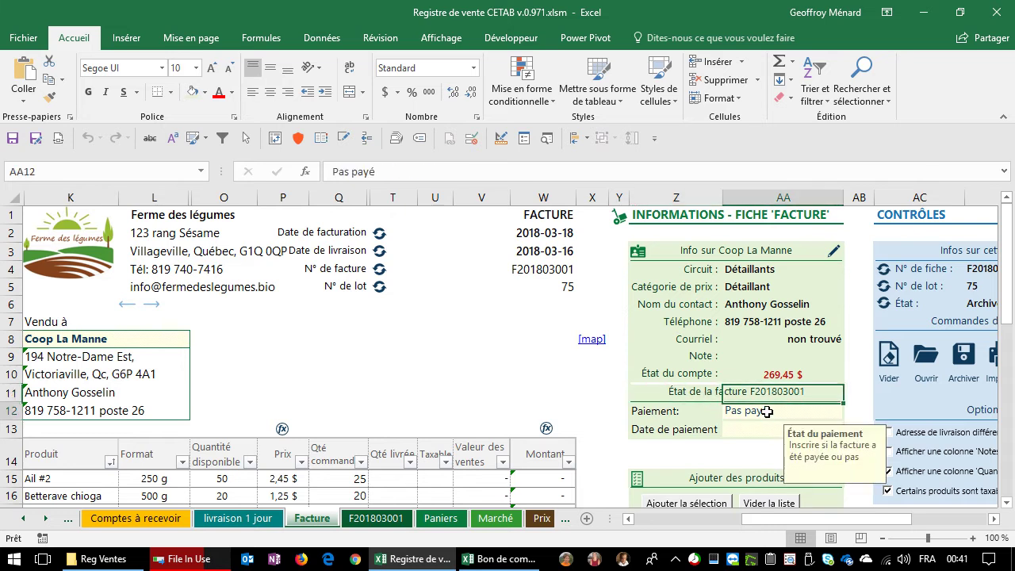
click(774, 428)
click(775, 412)
click(849, 413)
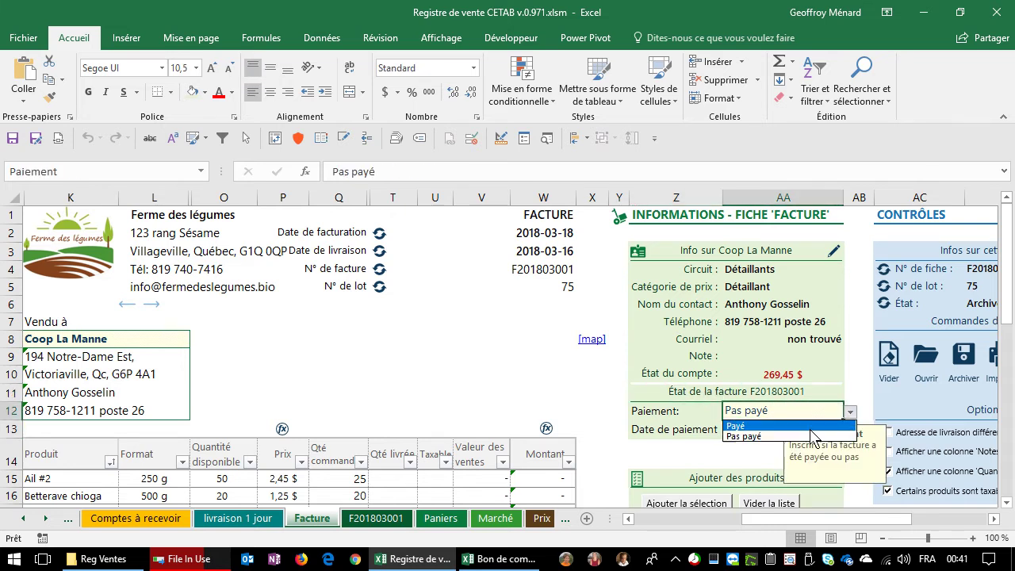
click(761, 426)
- Confirm the PAYÉ stamp in W29 and show the invoice in print preview
scroll(610, 402, down, 3)
scroll(611, 402, down, 2)
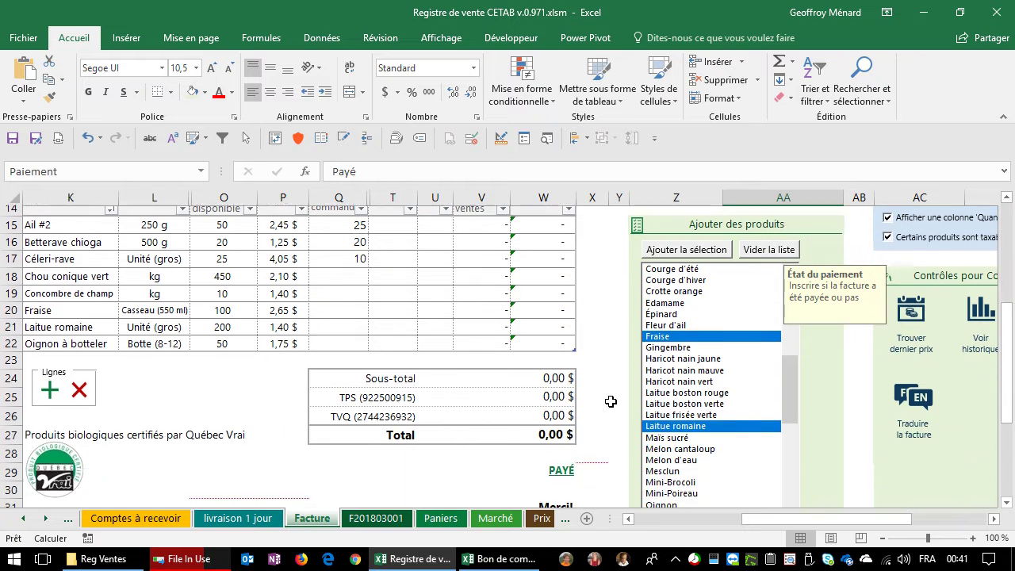
click(555, 445)
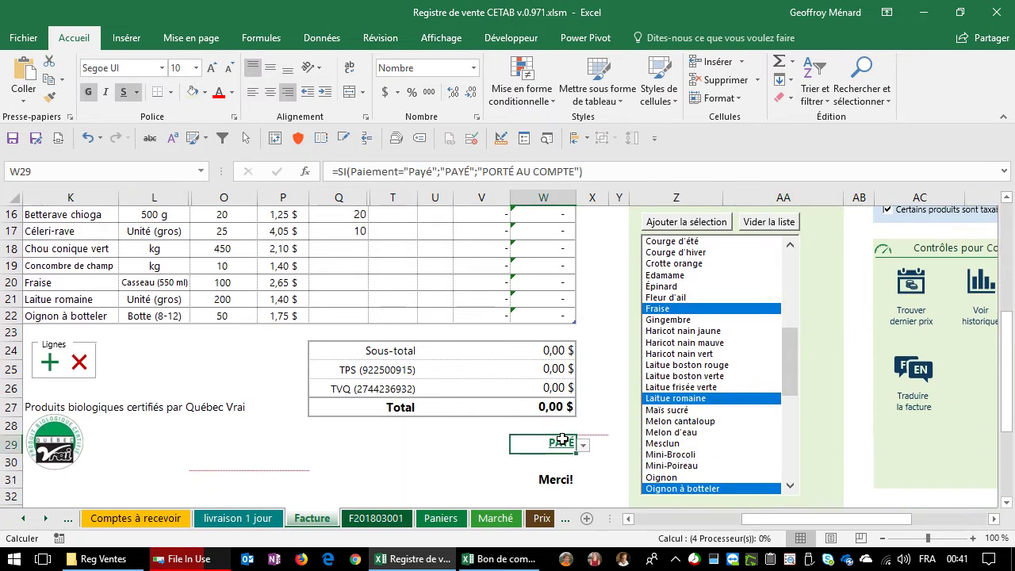
drag(896, 528, 949, 527)
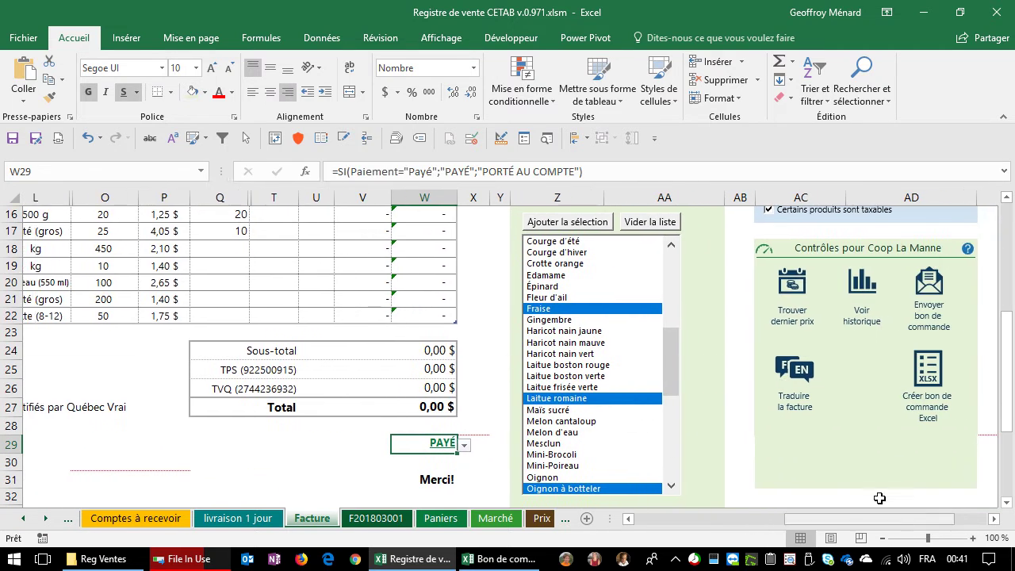
scroll(831, 468, up, 2)
scroll(830, 468, up, 1)
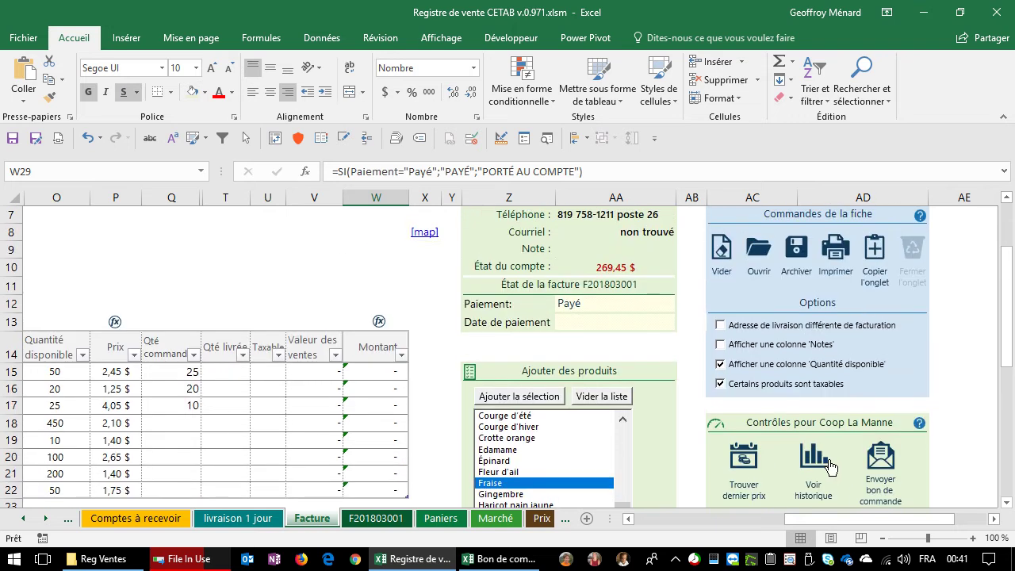
click(834, 250)
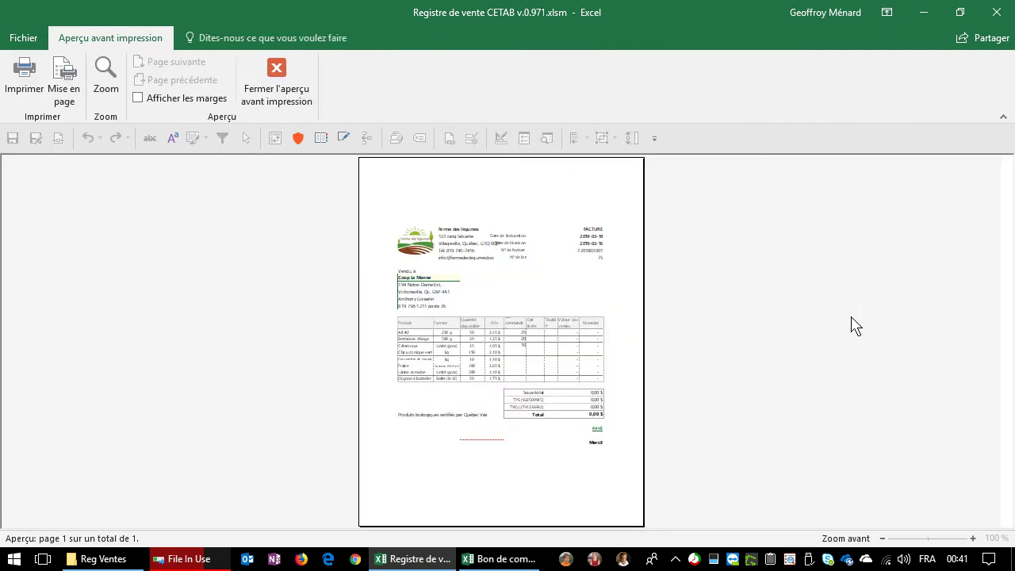
click(587, 437)
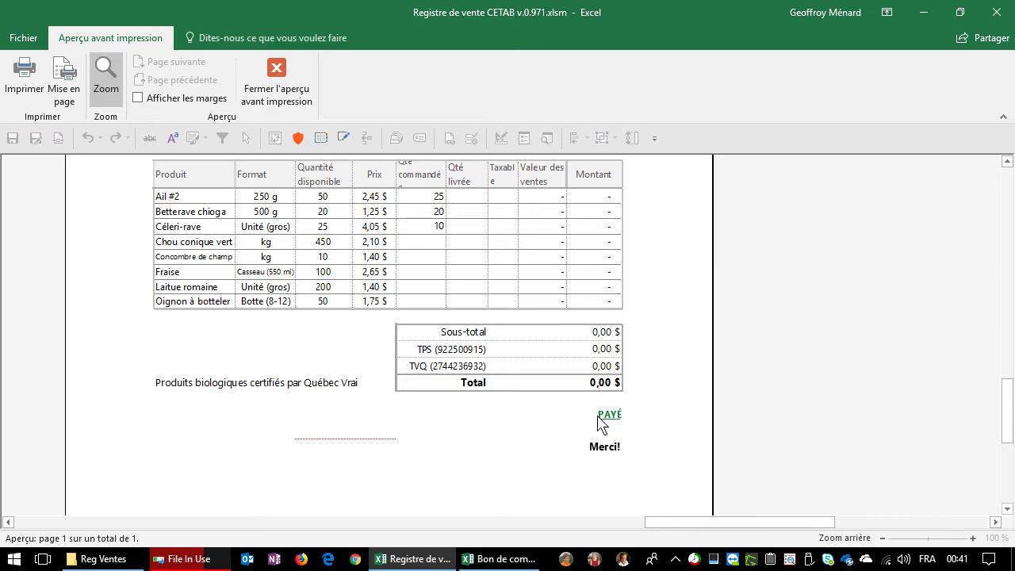
key(Escape)
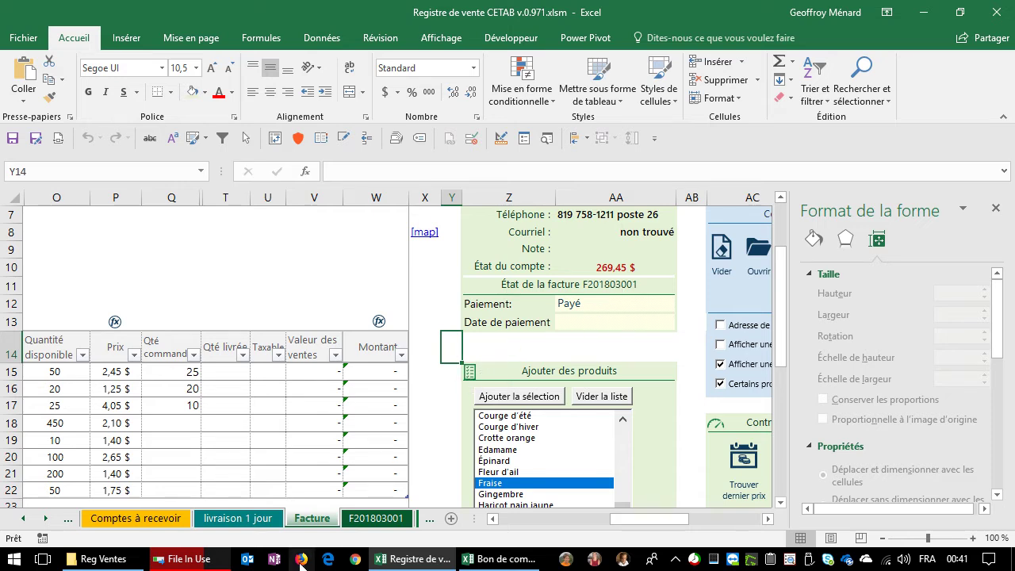
click(379, 520)
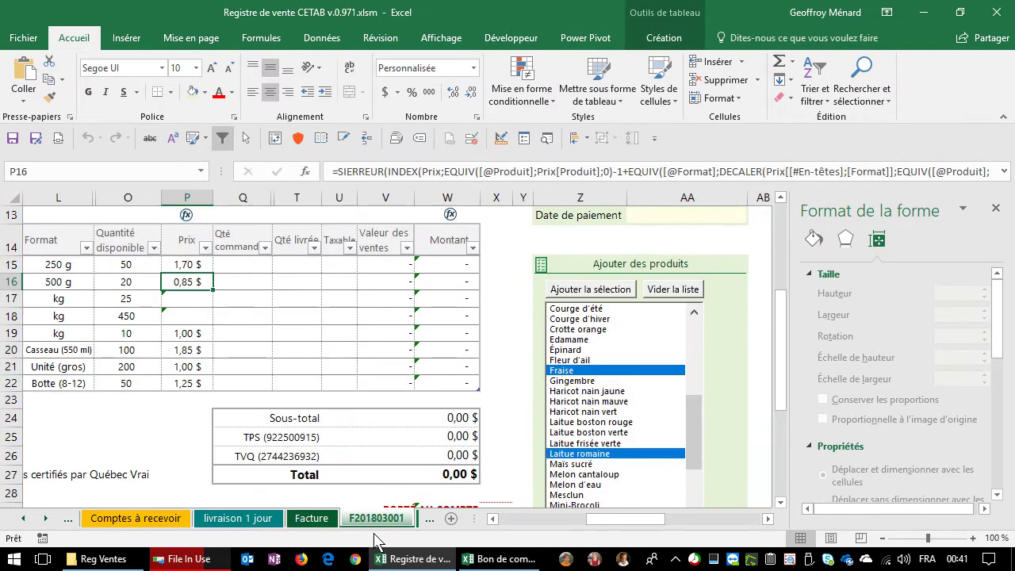
click(322, 523)
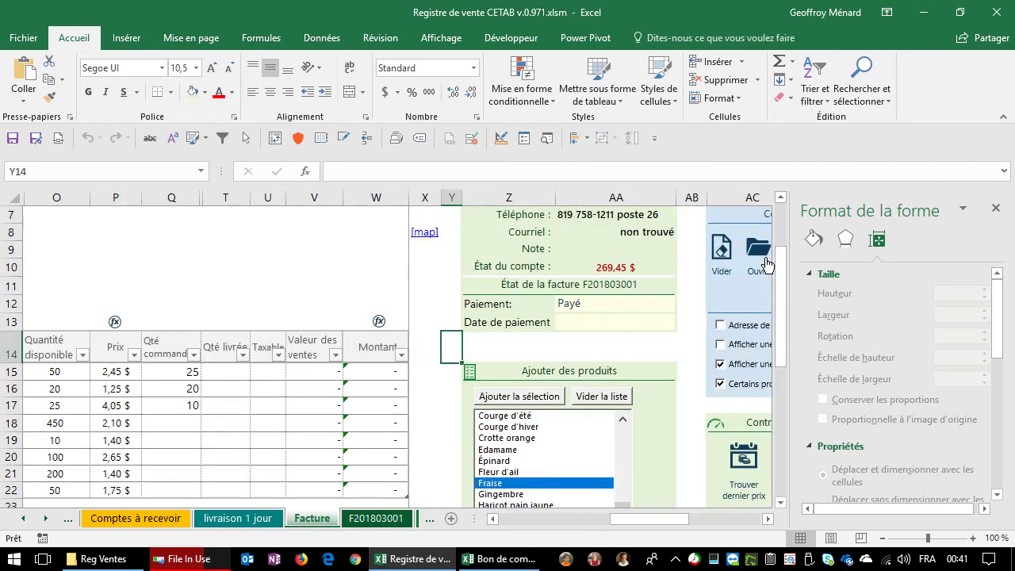
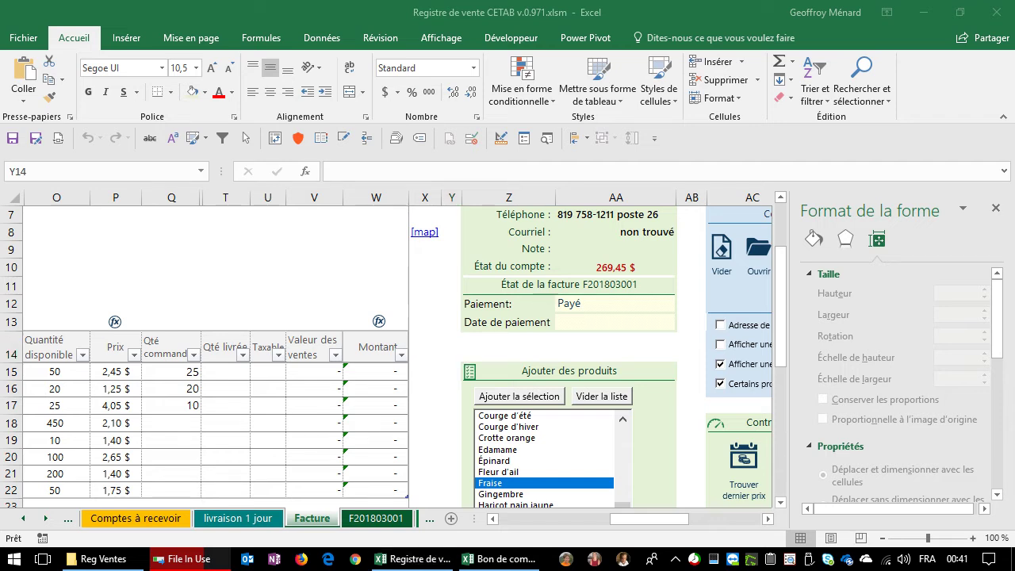
- Deselect the shape and choose Ouvrir under Commandes de la fiche to open an archived invoice
key(Escape)
click(759, 250)
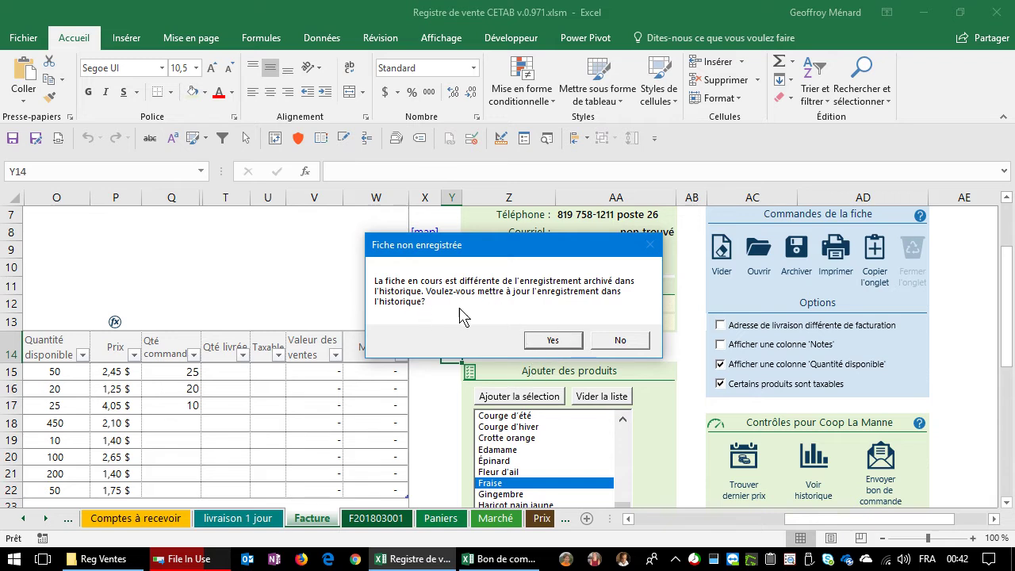
- Update the archive with the current invoice, replacing its existing record
click(548, 333)
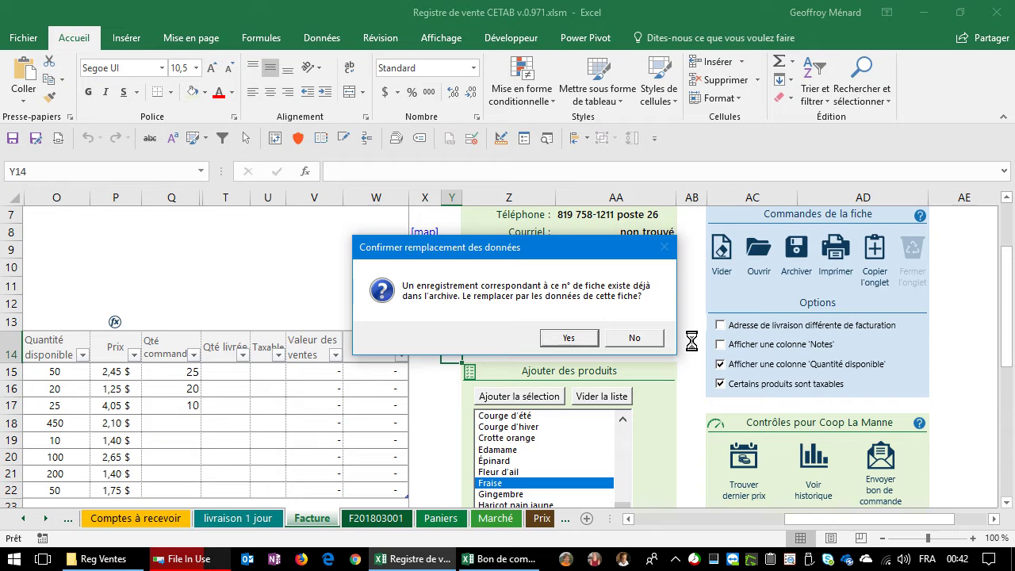
click(581, 339)
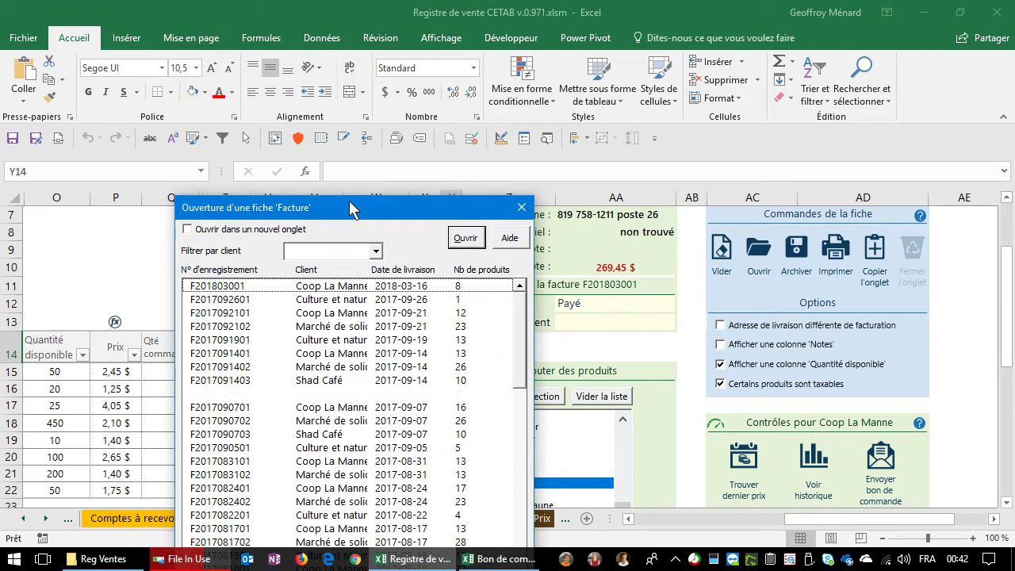
mouse_move(349, 200)
mouse_down()
mouse_move(403, 91)
mouse_move(426, 79)
mouse_up()
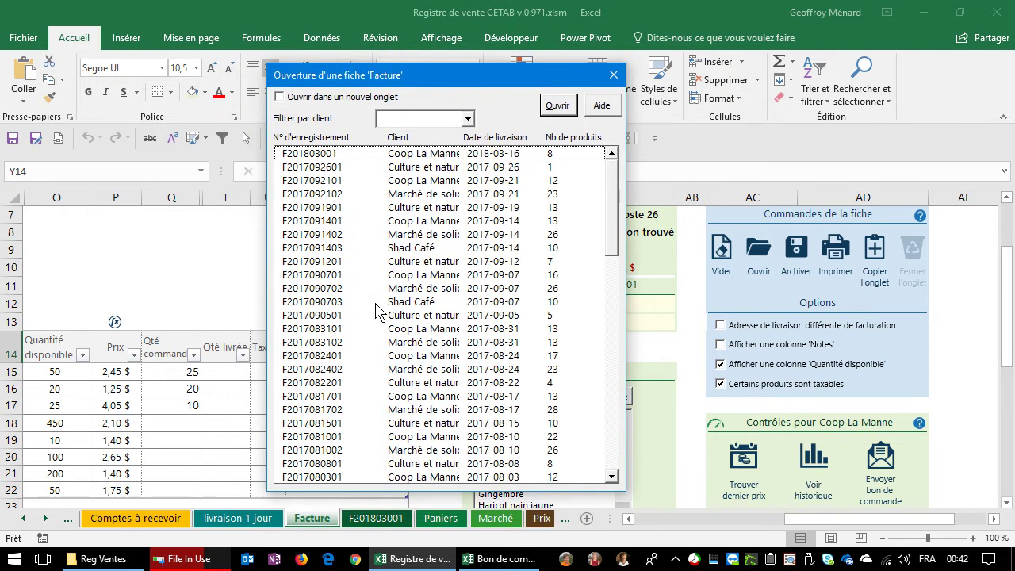
click(468, 119)
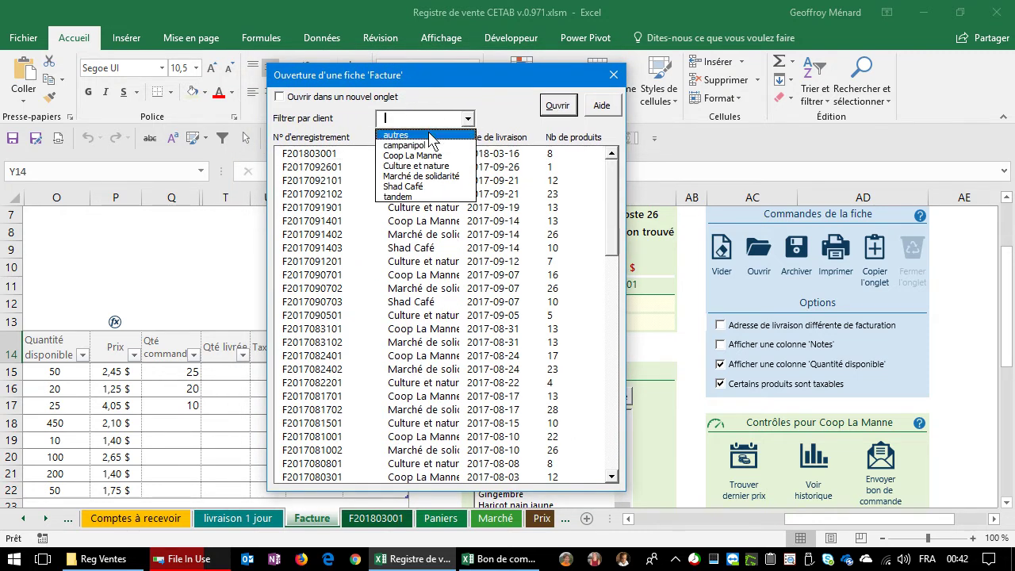
click(448, 154)
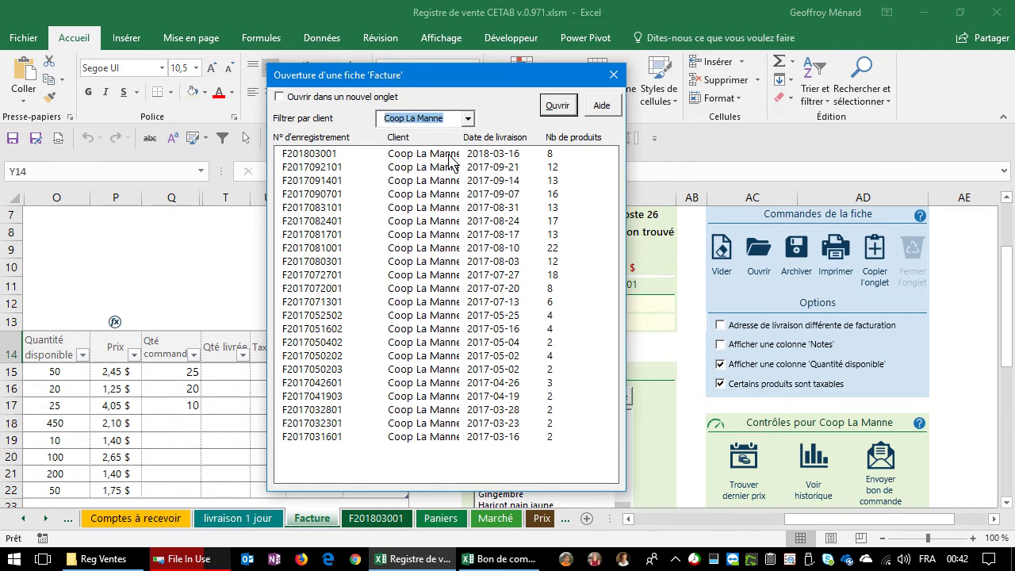
double_click(390, 248)
drag(553, 250, 477, 259)
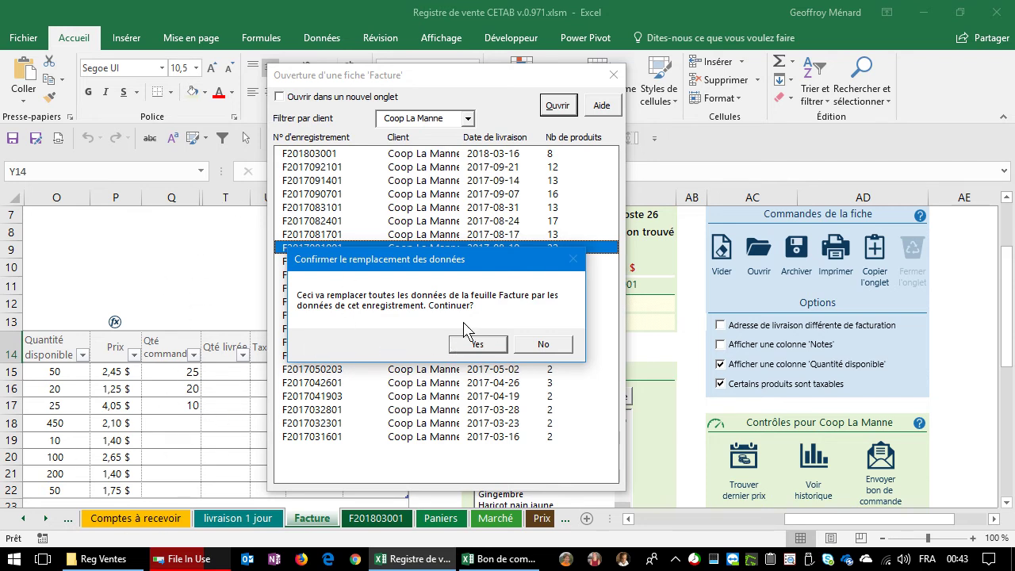
click(479, 344)
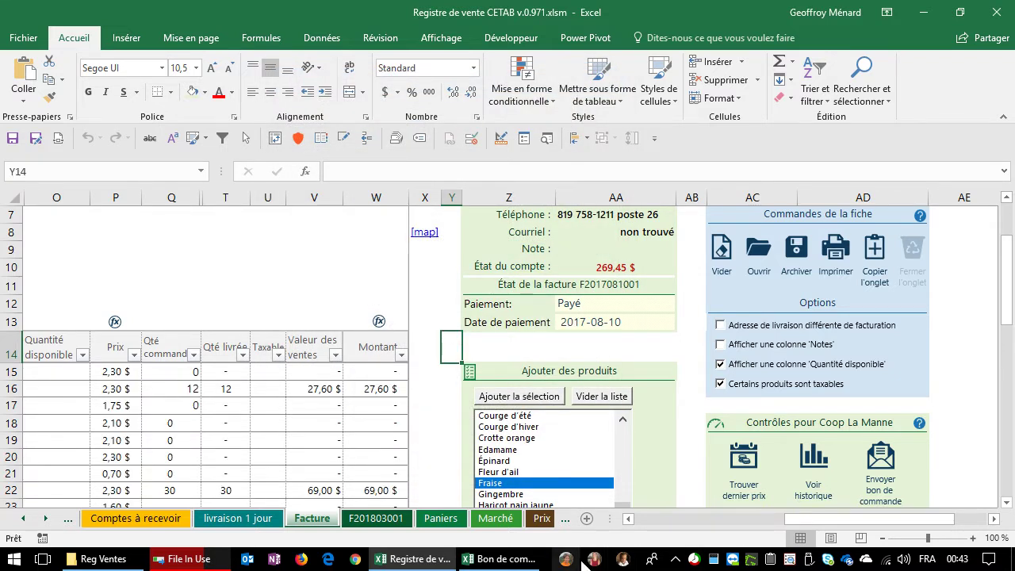
- Confirm the payment status stays Payé with payment date 2017-08-10
click(268, 405)
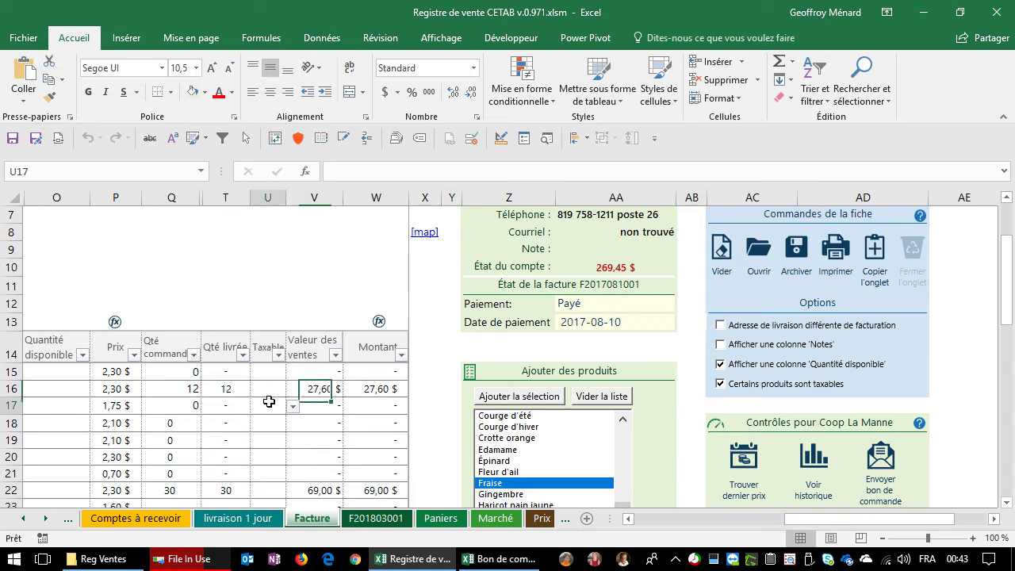
click(626, 305)
click(683, 304)
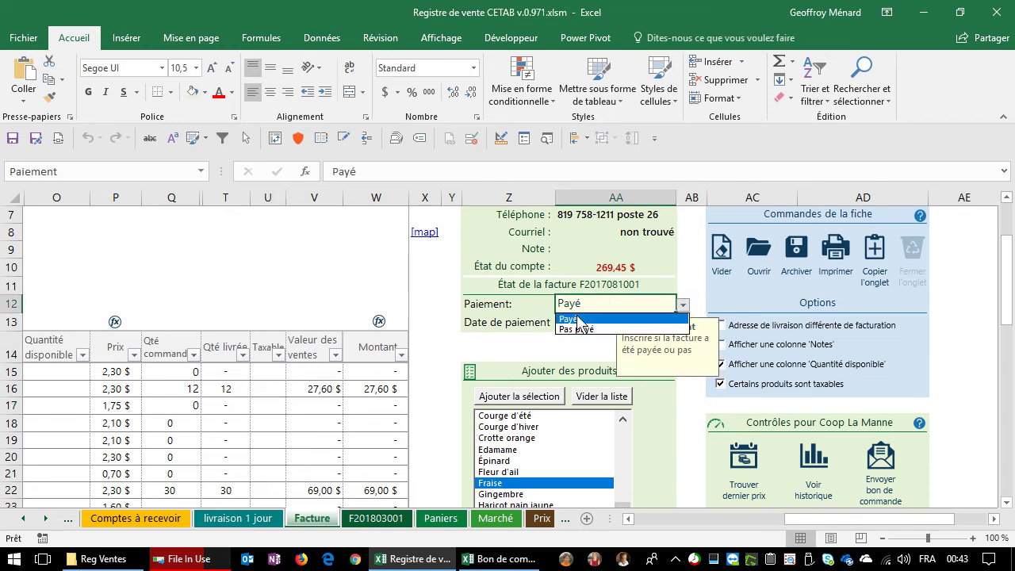
click(619, 317)
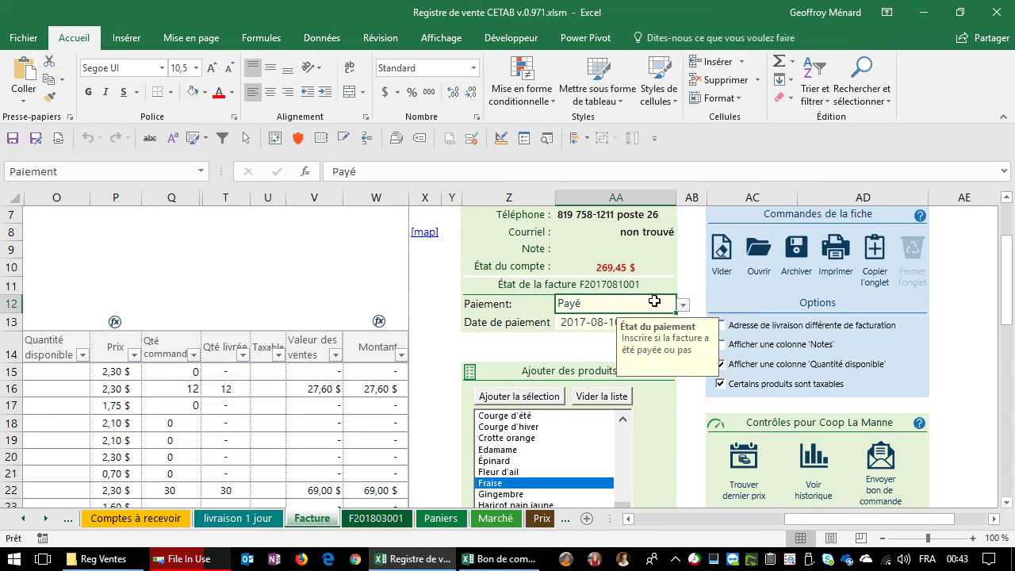
click(616, 323)
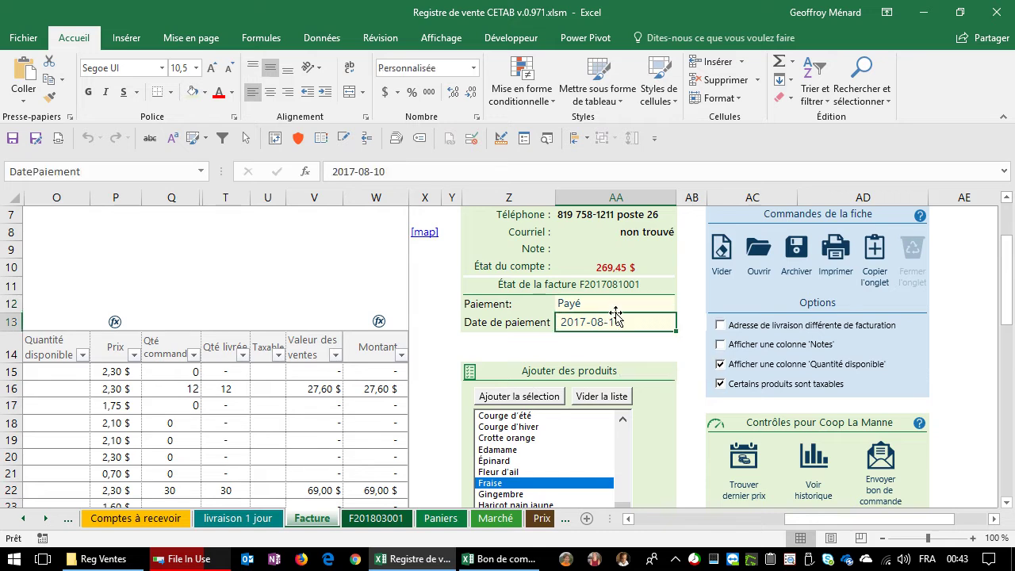
- Review the invoice, then choose Envoyer bon de commande to e-mail the order form
scroll(651, 394, down, 2)
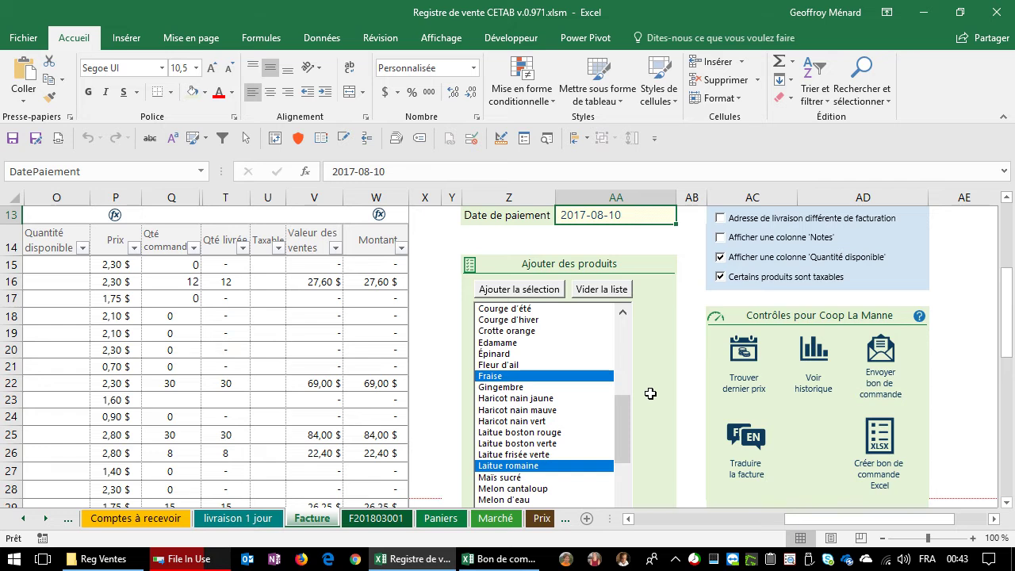
scroll(651, 394, down, 2)
scroll(650, 393, down, 4)
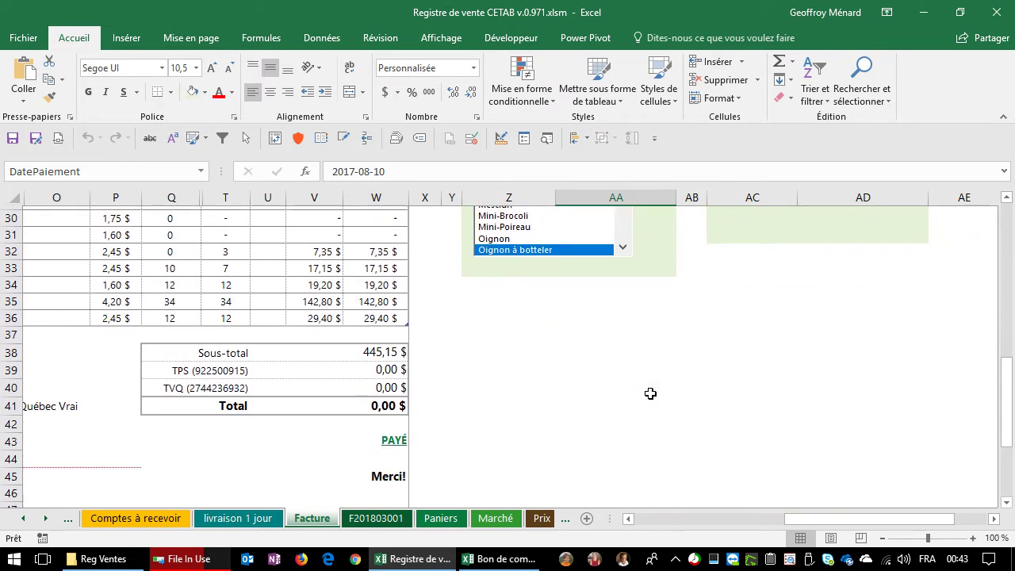
scroll(650, 394, up, 5)
scroll(650, 394, up, 4)
scroll(650, 394, down, 3)
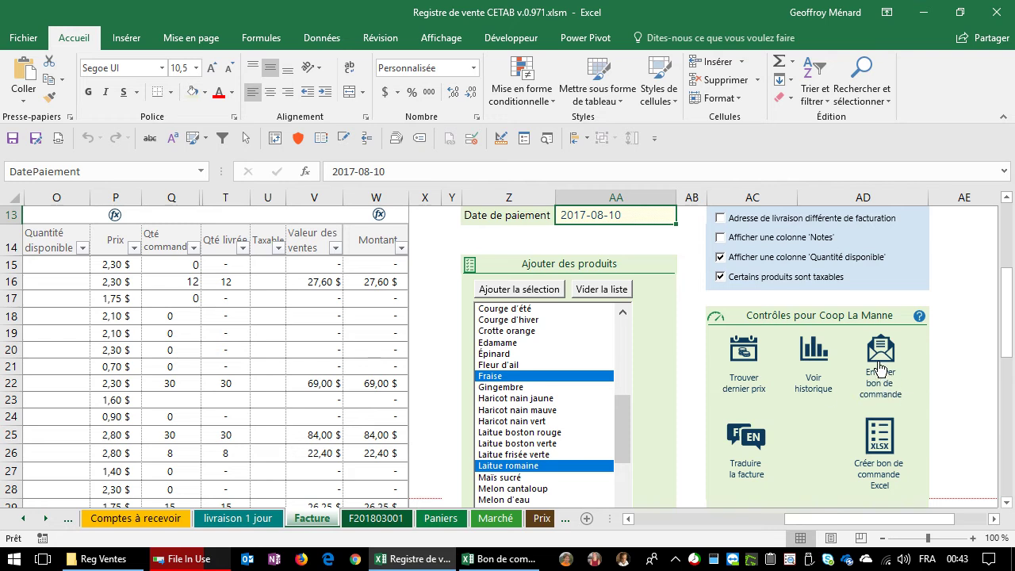
mouse_move(864, 520)
mouse_down()
mouse_move(819, 523)
mouse_move(865, 520)
mouse_up()
click(885, 365)
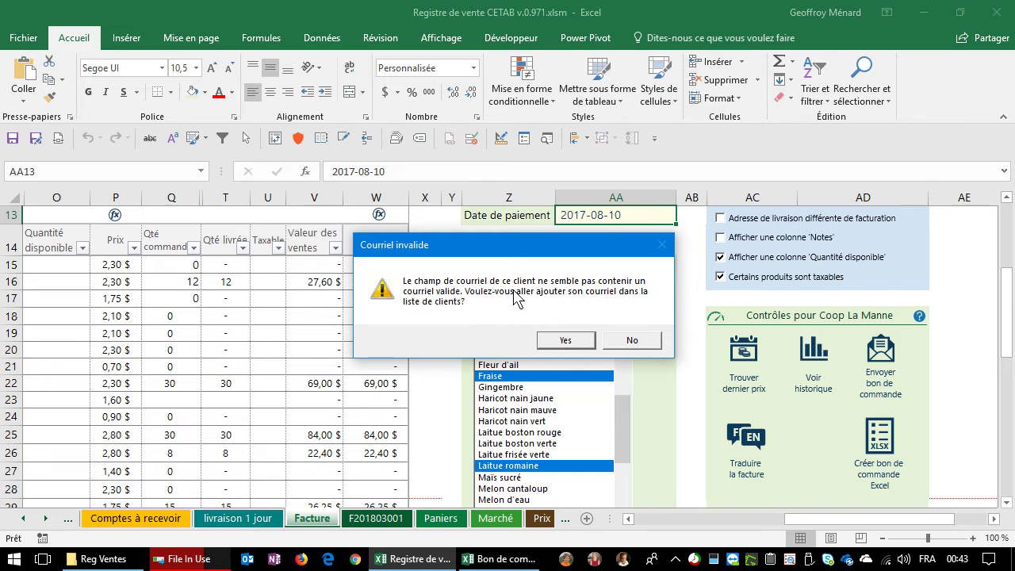
- Accept adding the e-mail, then enter Coop La Manne's address in J12, correcting a typo
click(568, 345)
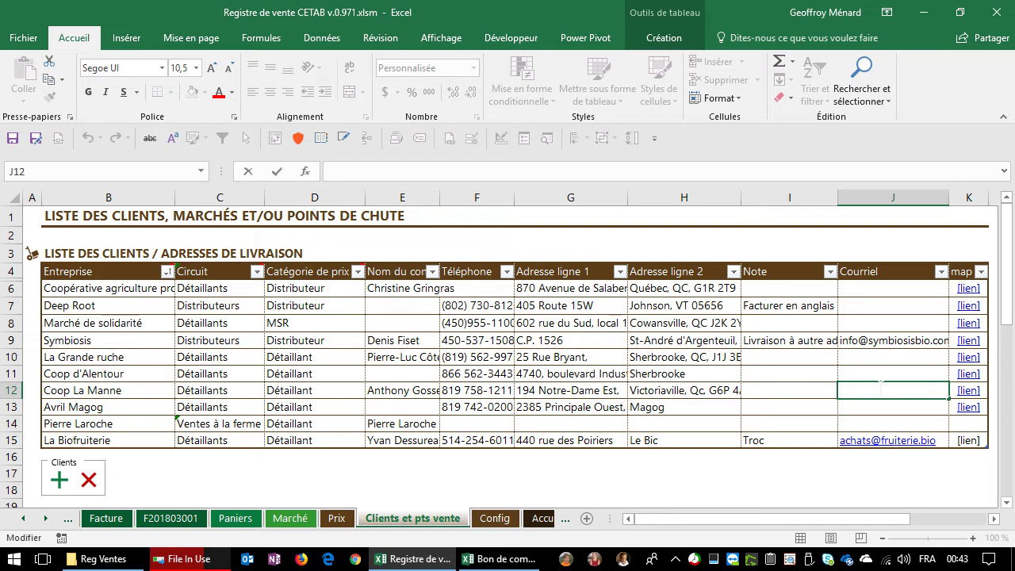
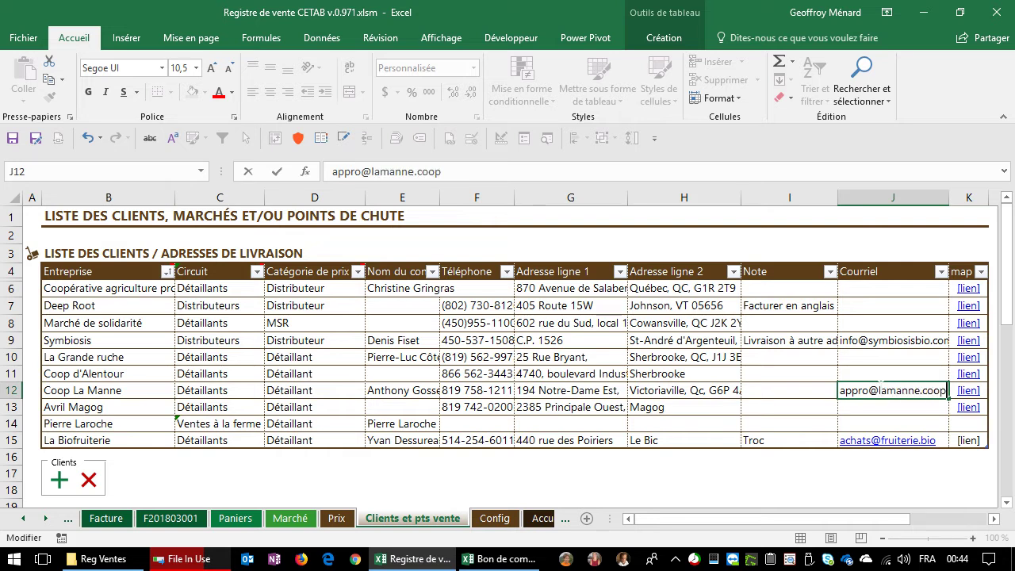
key(Return)
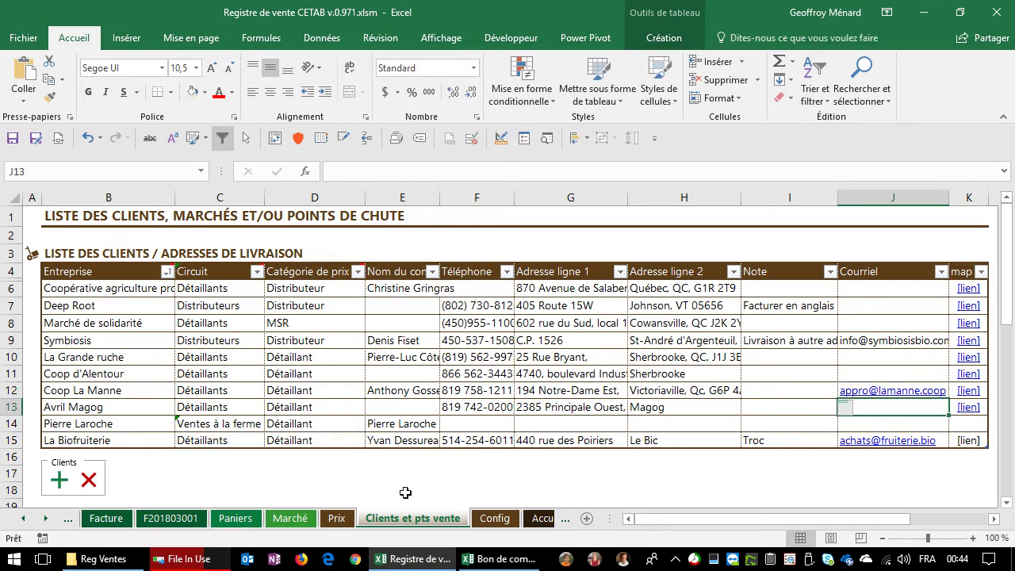
- From sheet F201803001, create the order e-mail and check its recipient and subject 'Bon de commande du 2018-03-17'
click(180, 520)
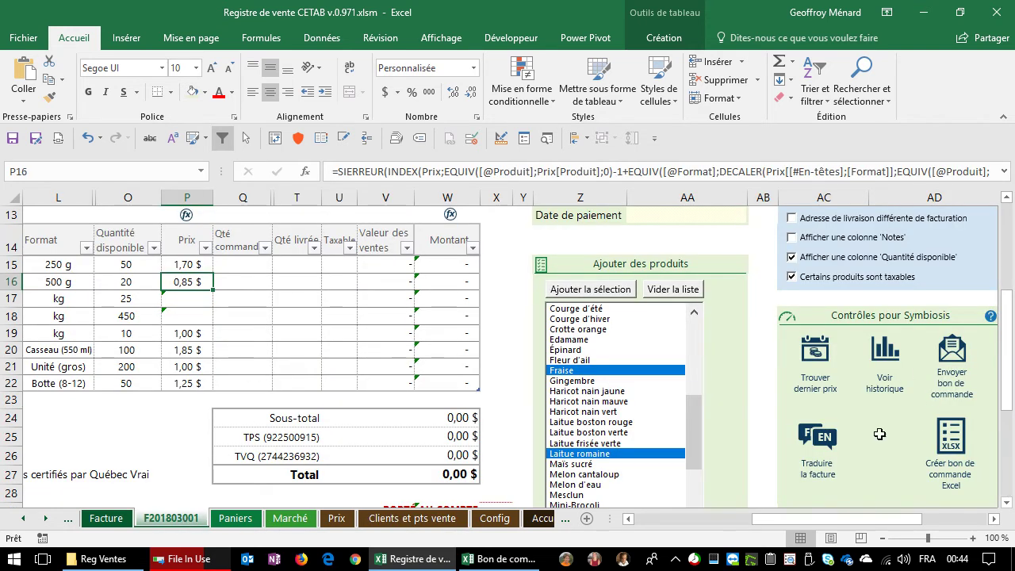
click(962, 370)
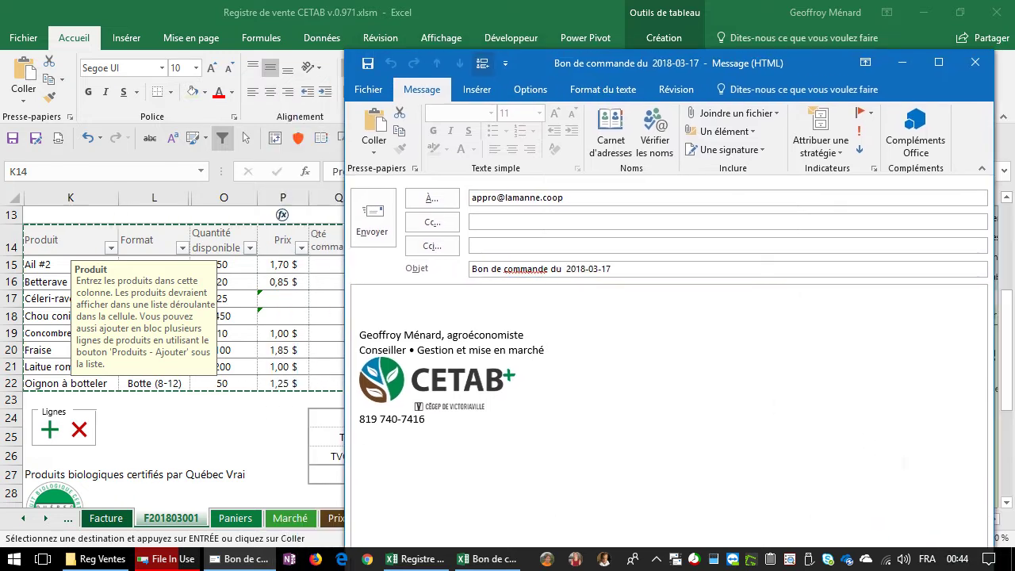
drag(724, 70, 730, 87)
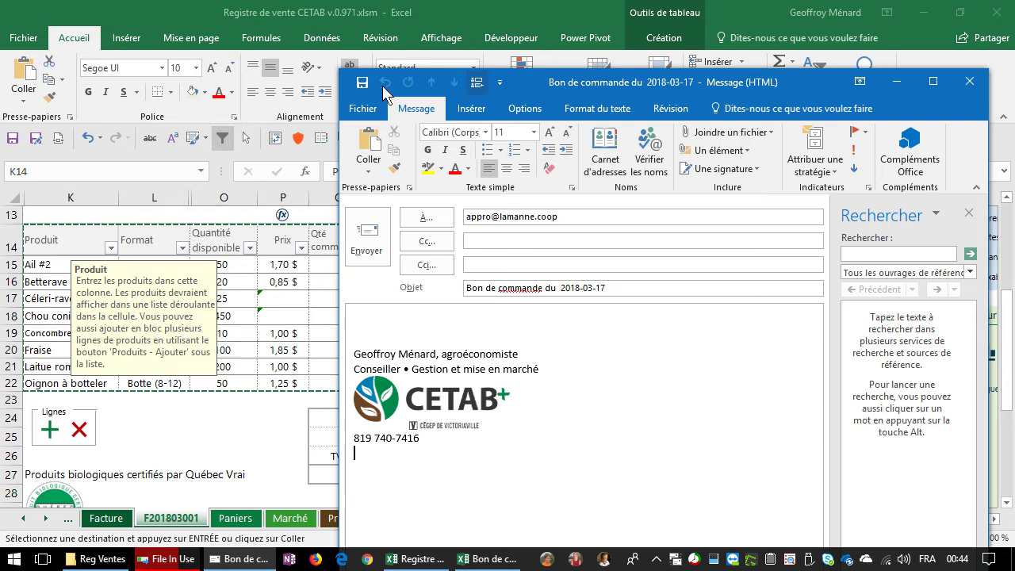
drag(339, 71, 478, 237)
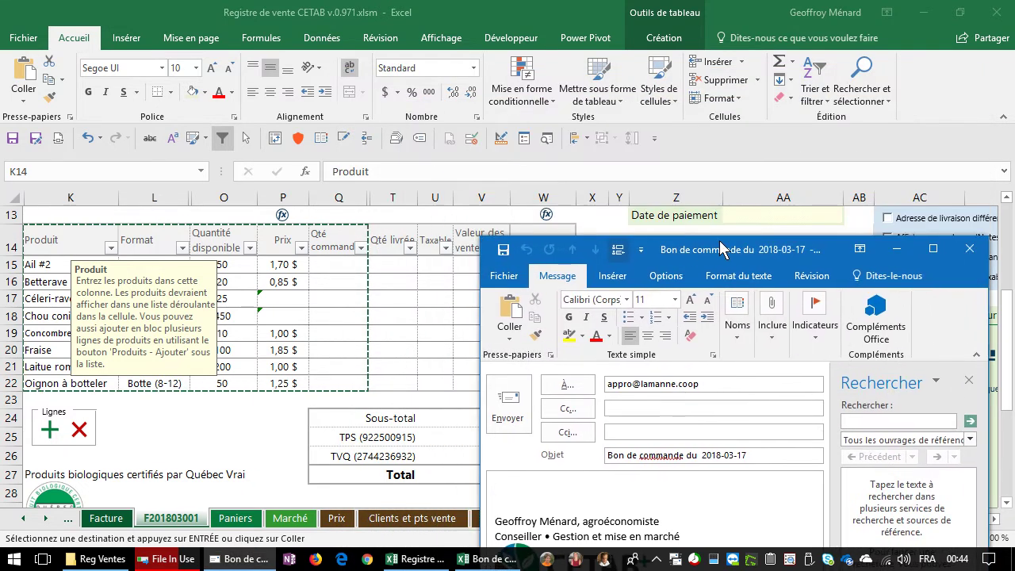
drag(718, 249, 689, 79)
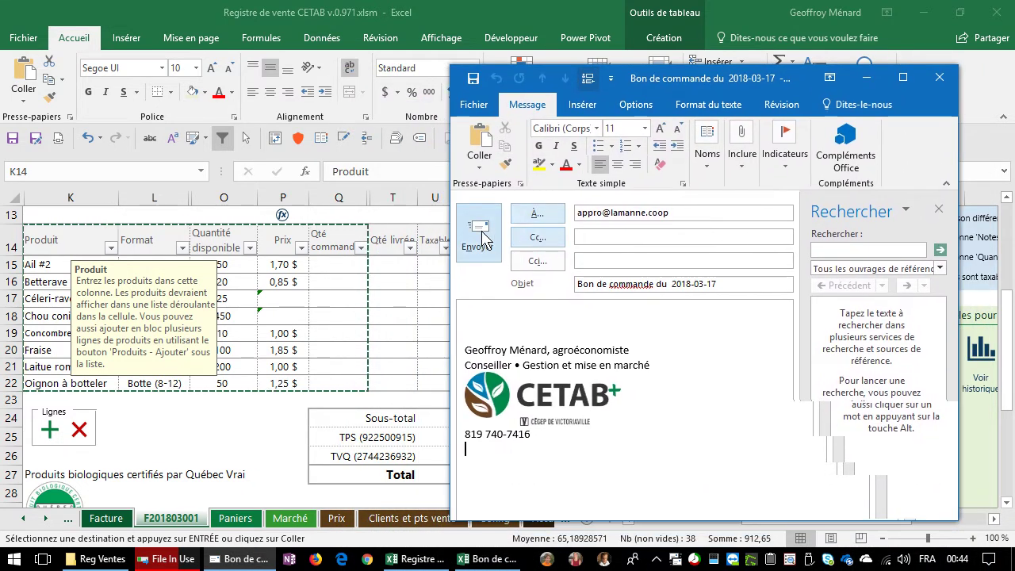
click(694, 213)
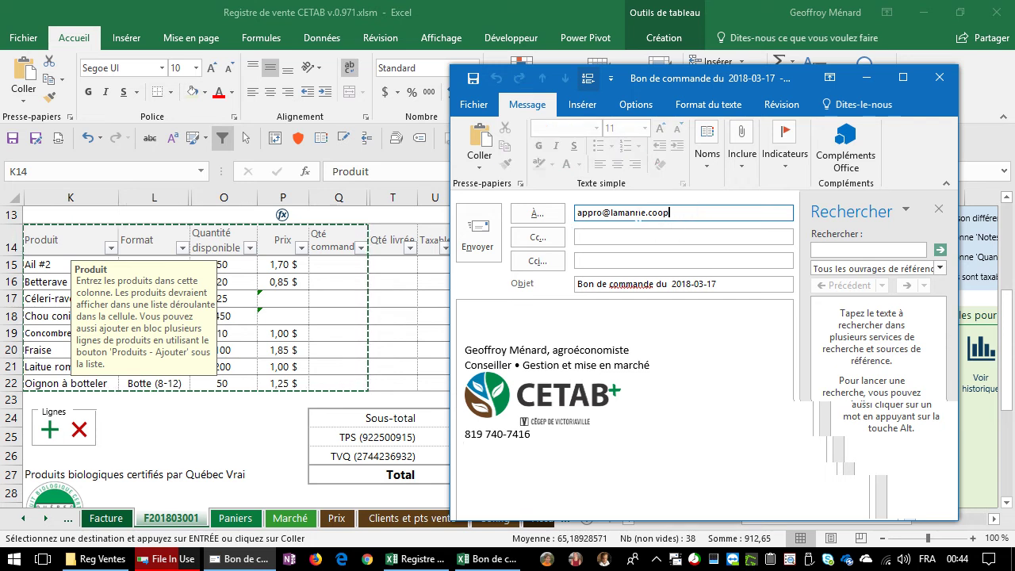
click(758, 285)
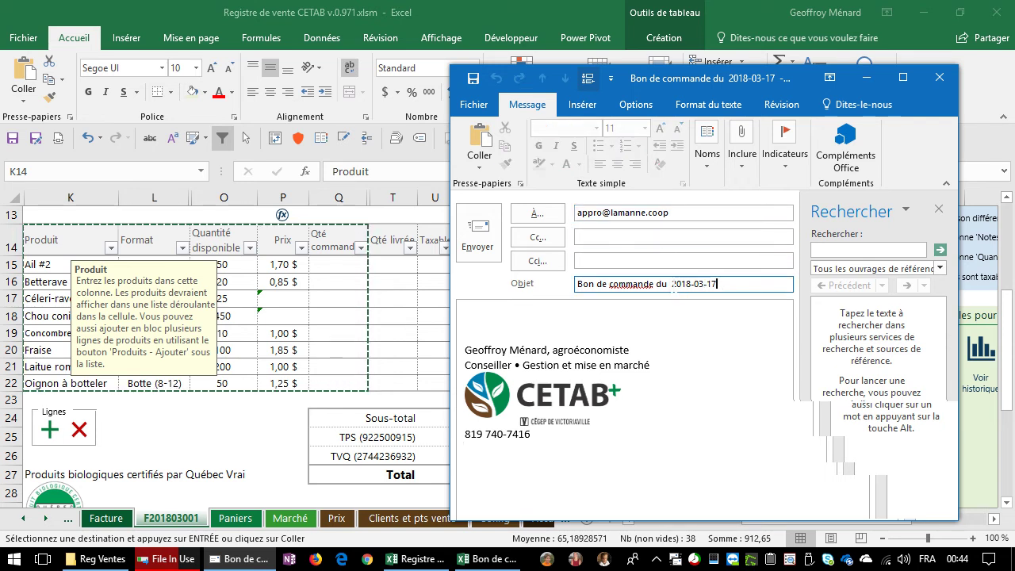
click(616, 323)
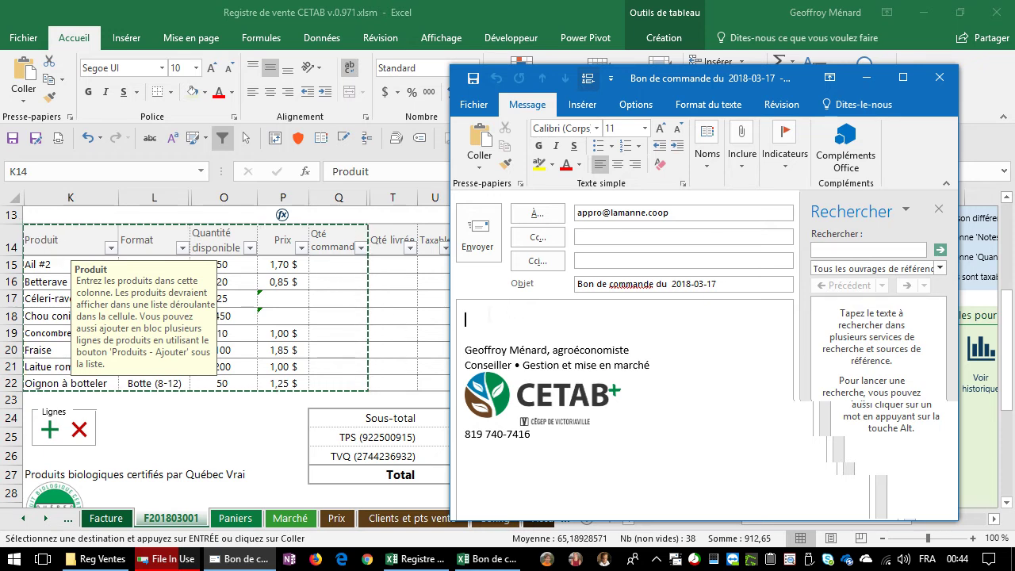
- Paste the product table with Conserver la mise en forme source, then return to Excel and cancel the copy
right_click(488, 315)
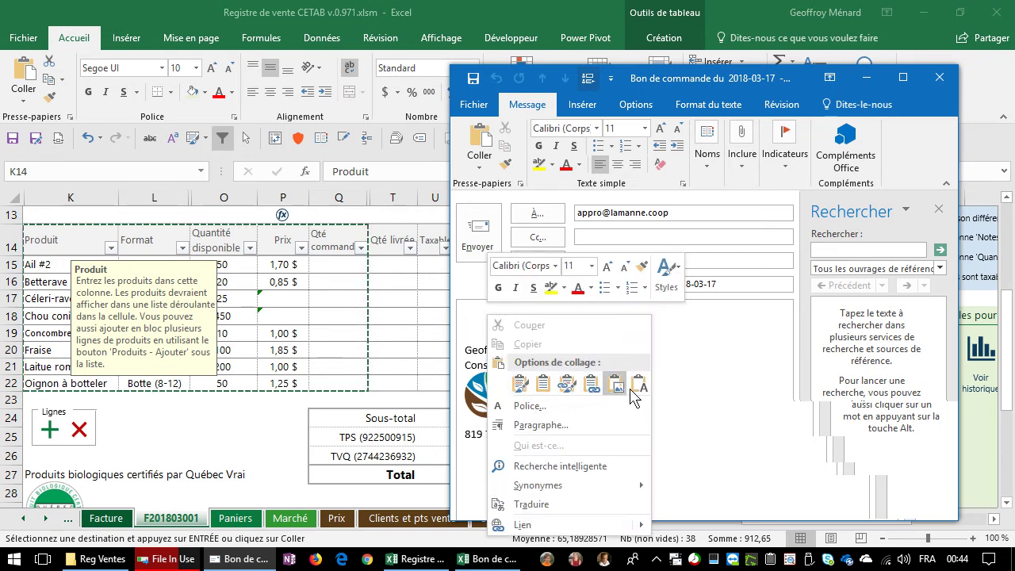
click(519, 384)
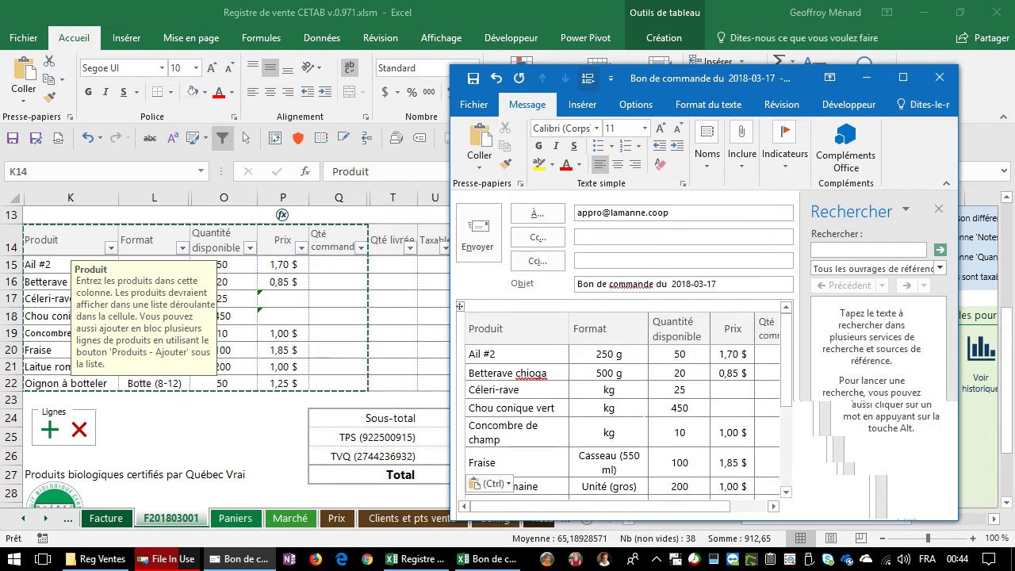
drag(590, 506, 627, 506)
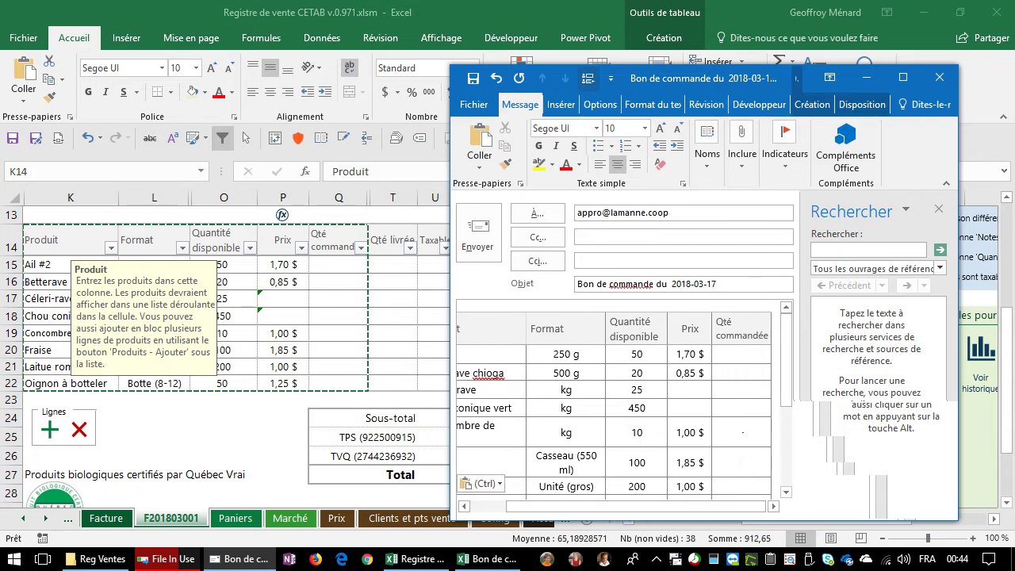
scroll(748, 495, down, 2)
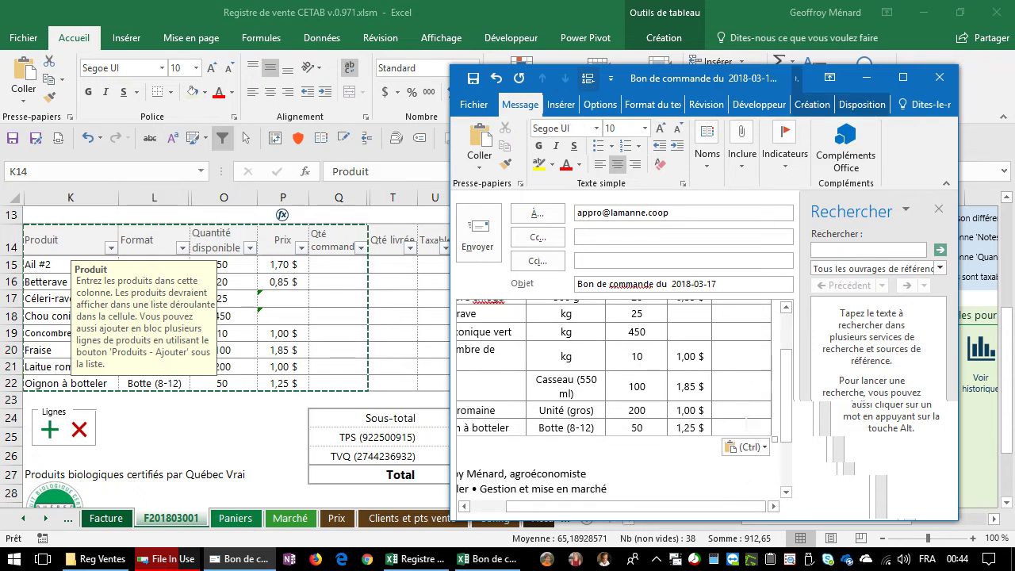
scroll(743, 427, up, 2)
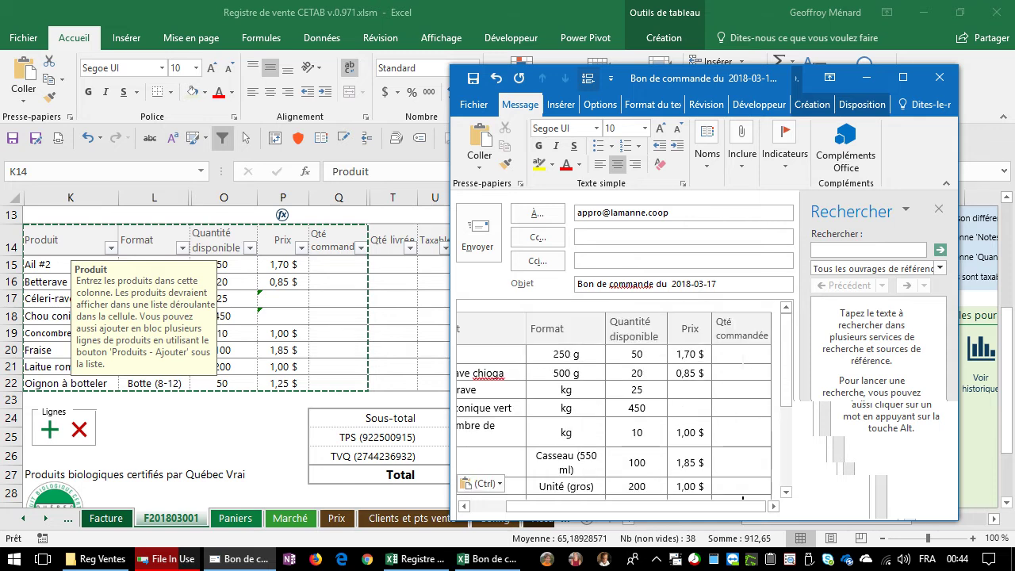
key(ctrl)
key(Escape)
click(742, 354)
scroll(754, 324, down, 2)
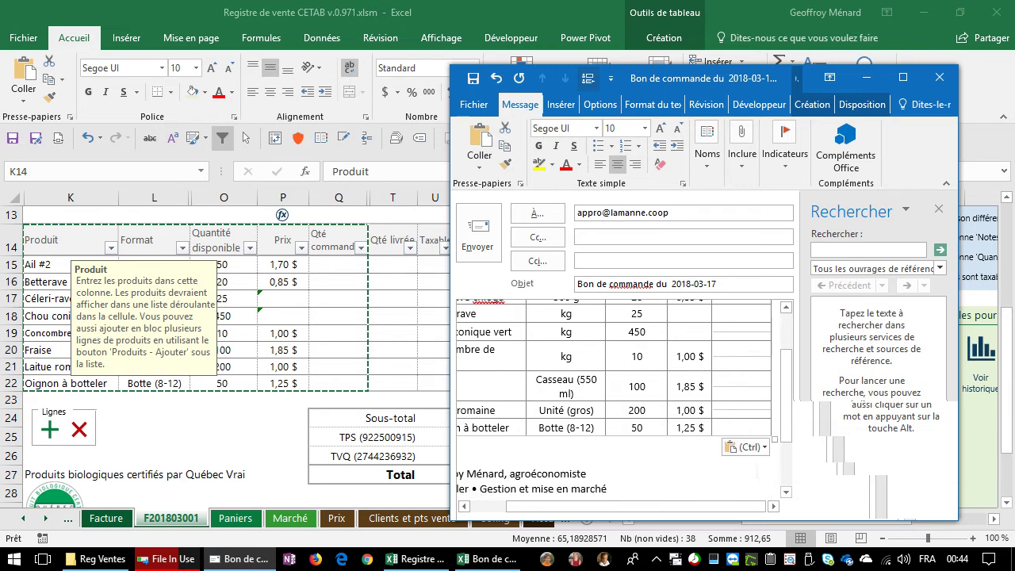
scroll(754, 325, up, 3)
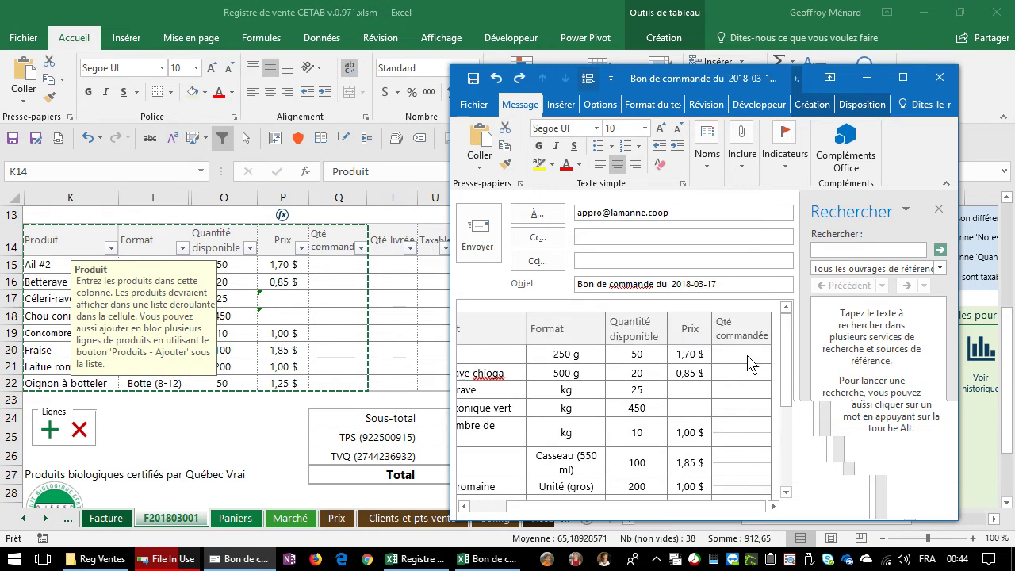
key(alt+Tab)
key(Escape)
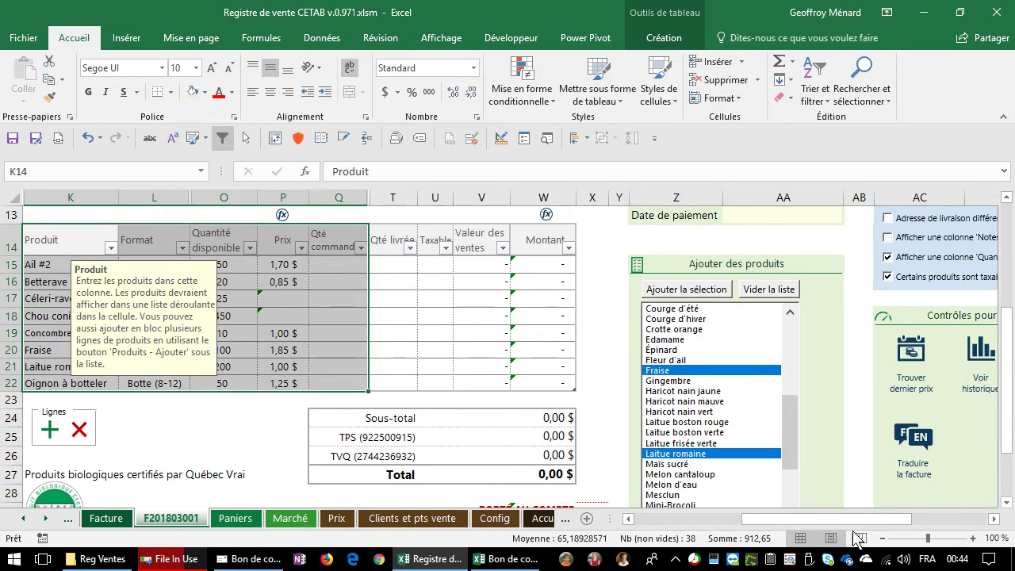
- Create a new order e-mail, attach Bon de commande Ferme des légumes (Symbiosis) 2018-03-17.xlsx, and send it
drag(843, 520, 885, 519)
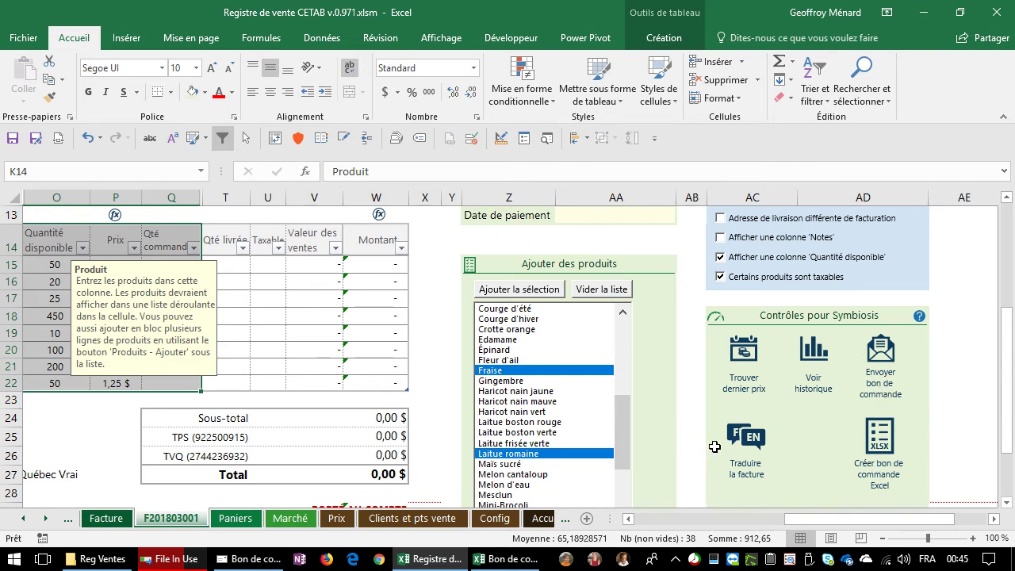
click(912, 351)
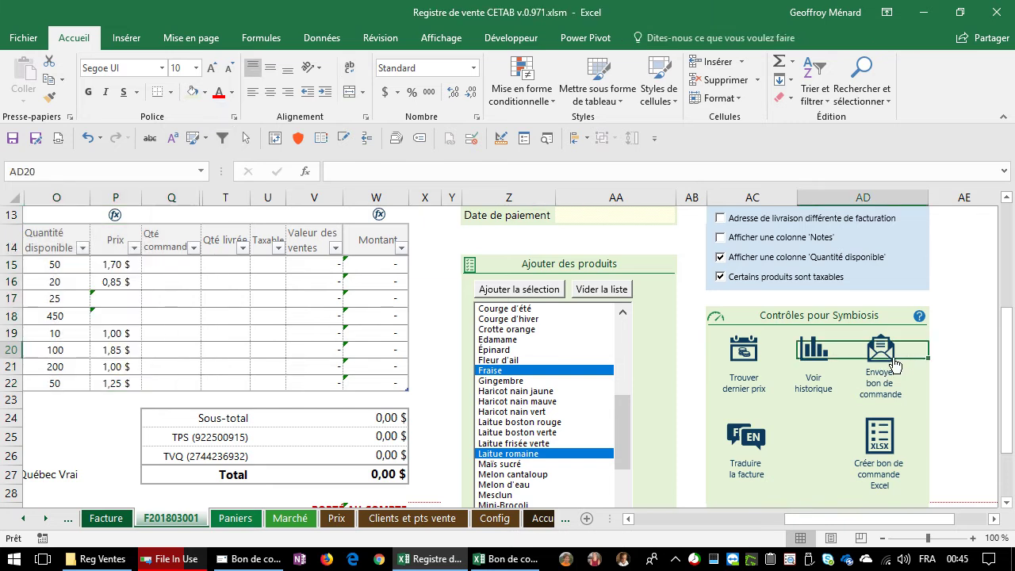
click(895, 364)
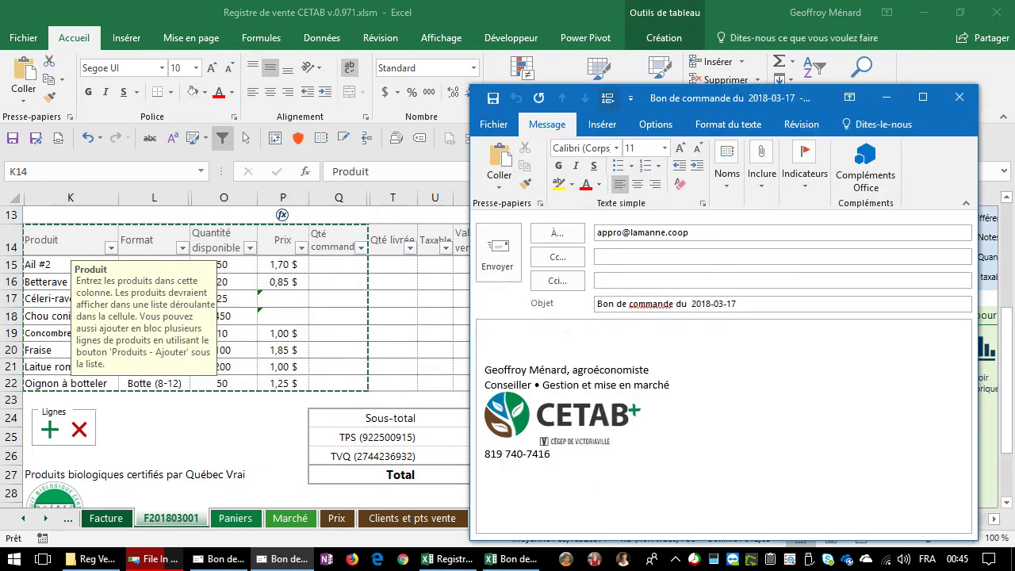
click(763, 179)
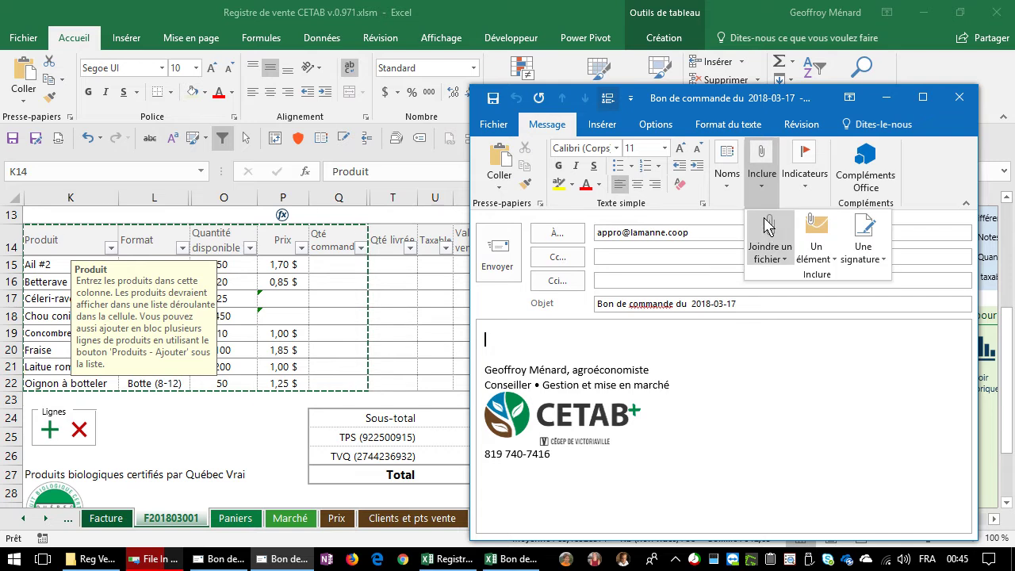
click(767, 244)
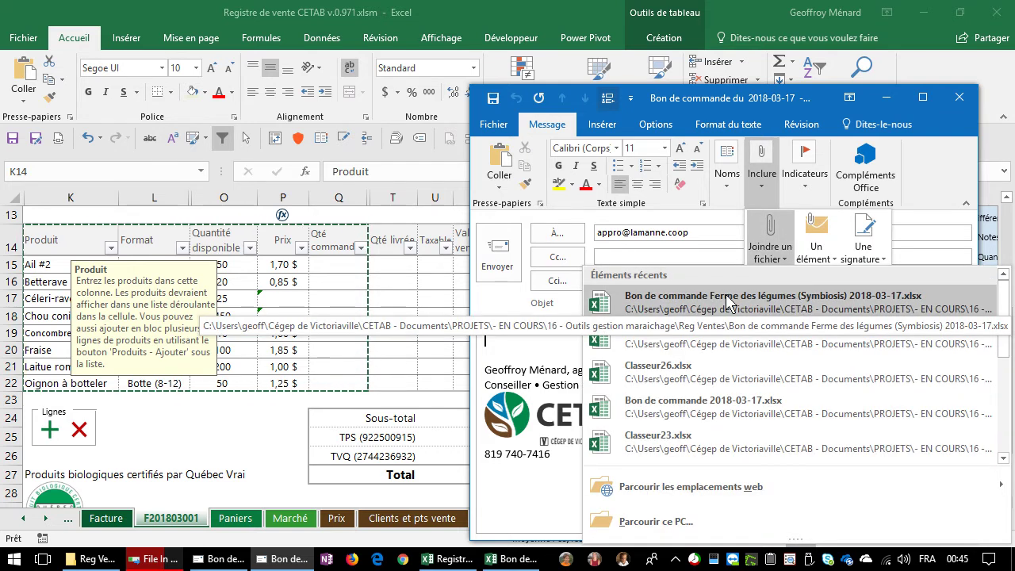
click(728, 304)
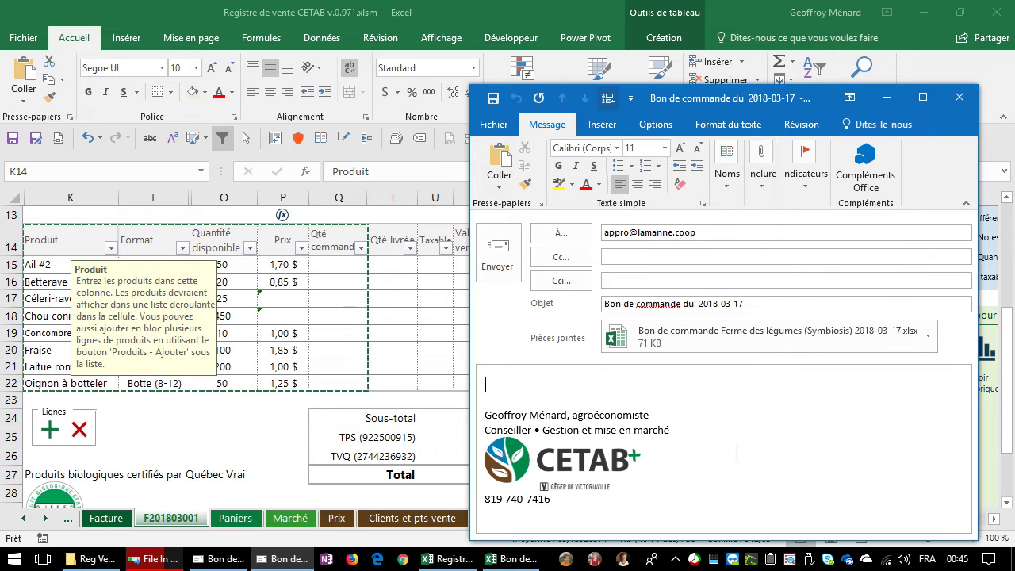
click(497, 254)
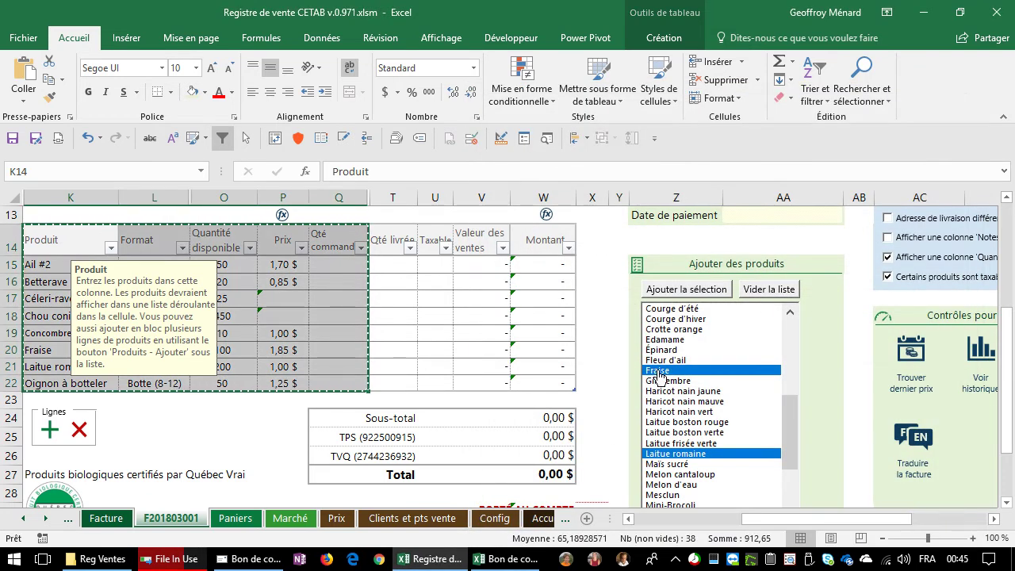
- Hide column V (Valeur des ventes) on sheet F201803001 with Masquer
click(858, 388)
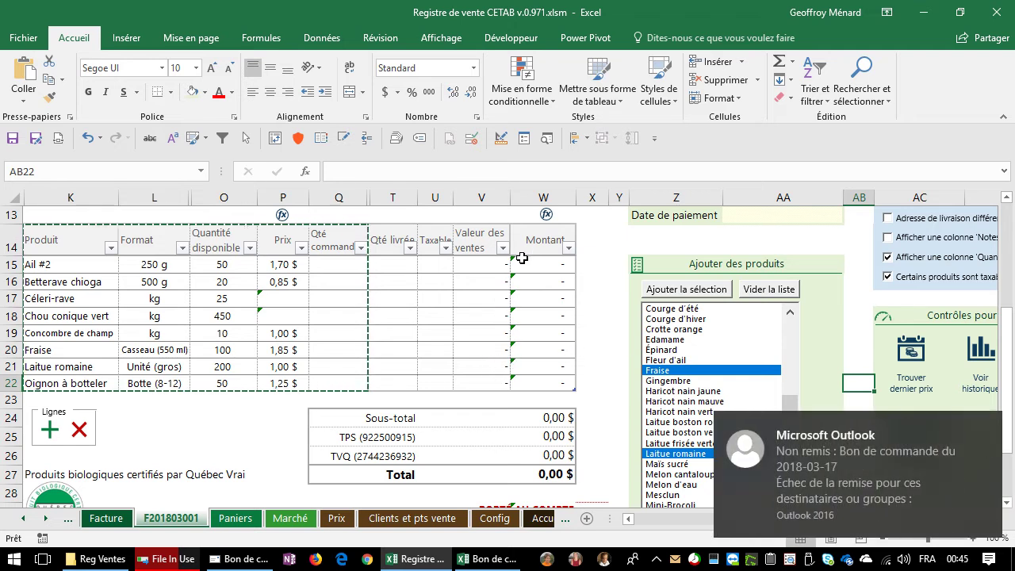
click(486, 278)
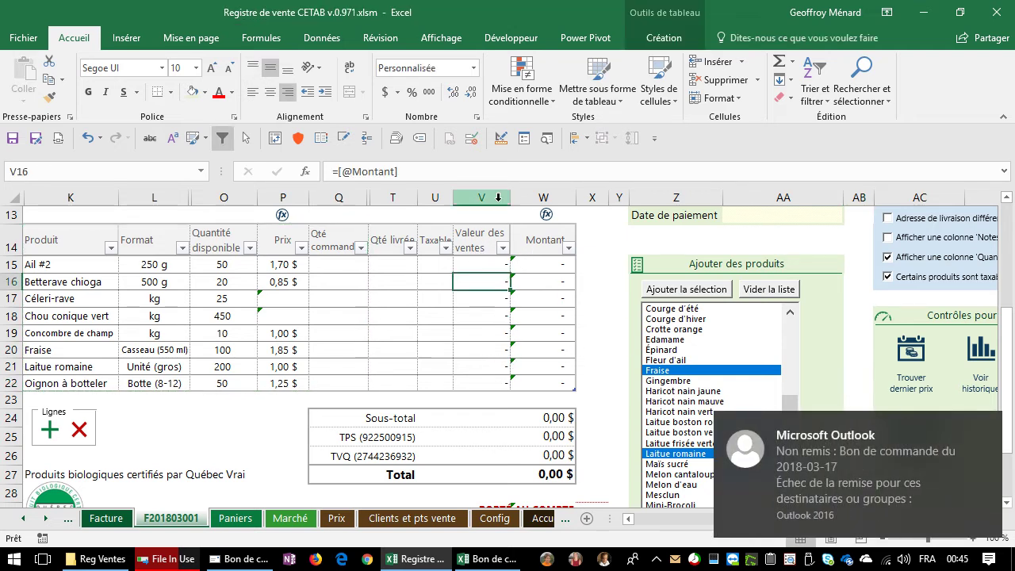
click(470, 197)
right_click(487, 200)
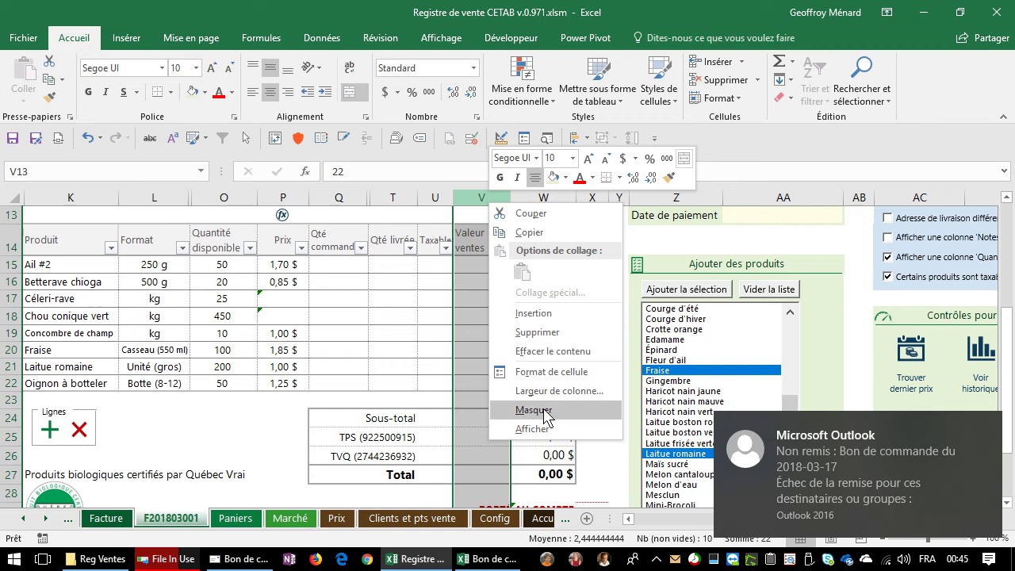
click(534, 410)
click(403, 328)
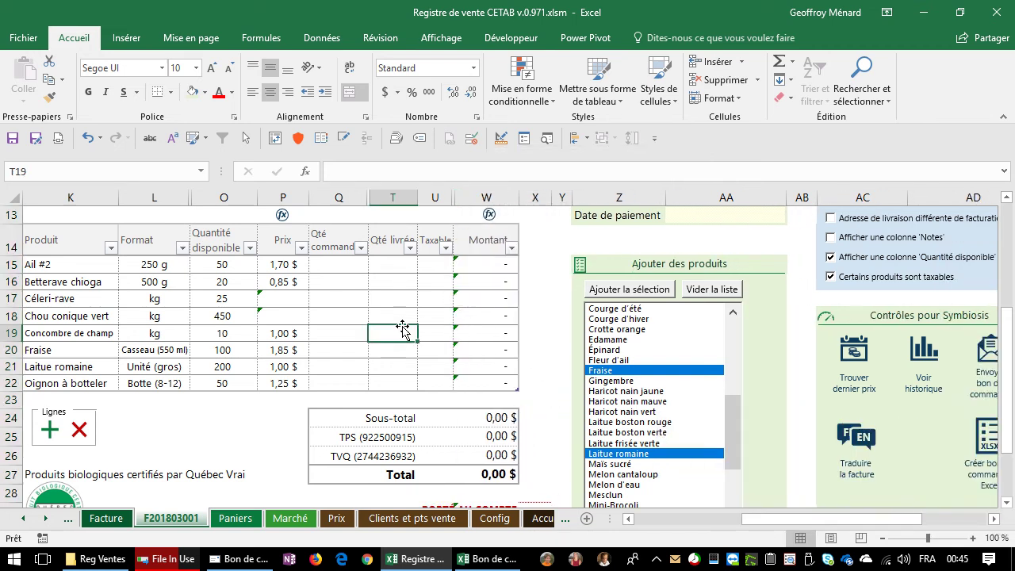
click(481, 247)
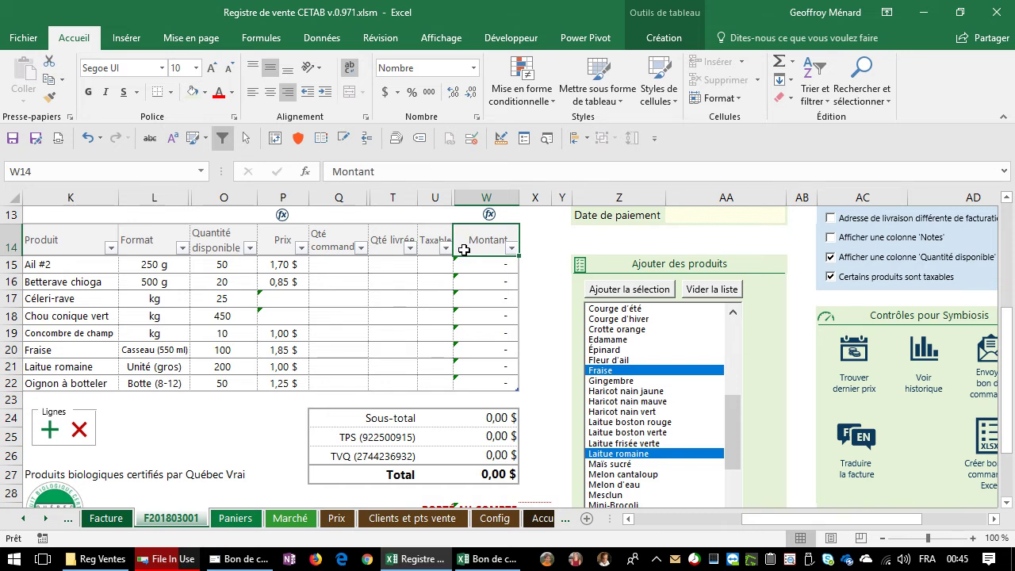
- Inspect the Québec Vrai logo's options, closing them without changes
scroll(474, 254, up, 2)
scroll(474, 256, down, 2)
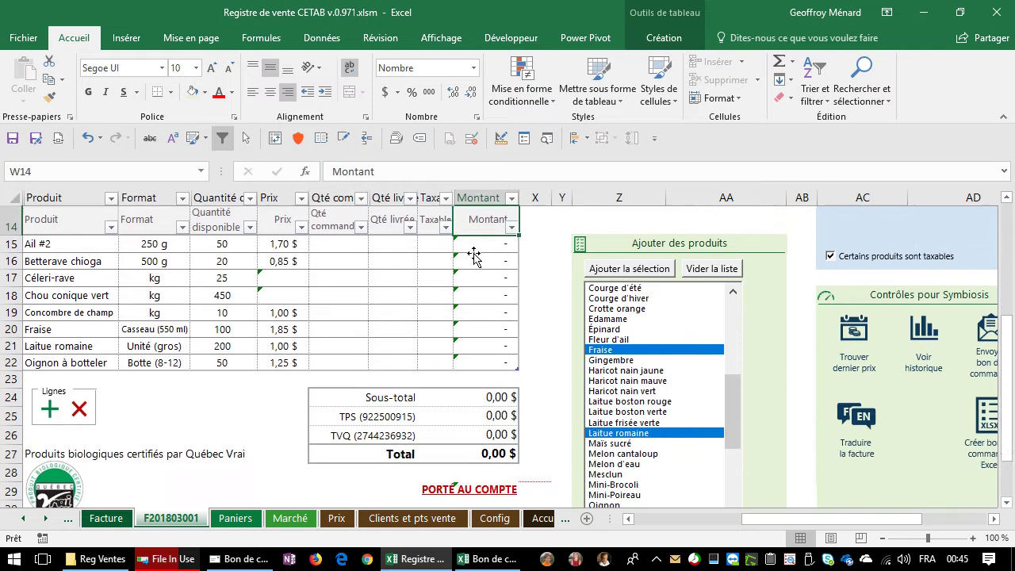
scroll(473, 256, down, 3)
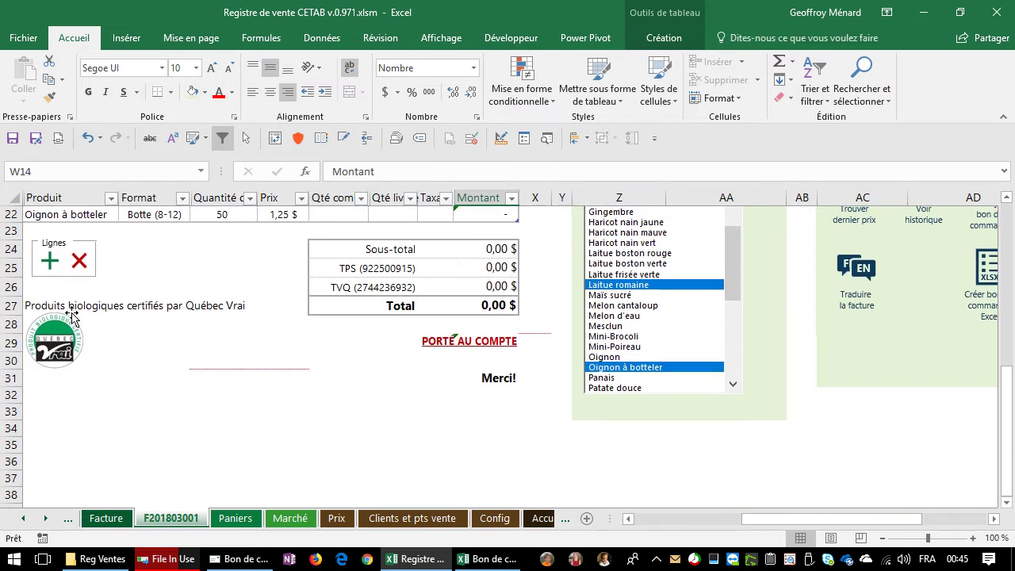
right_click(63, 342)
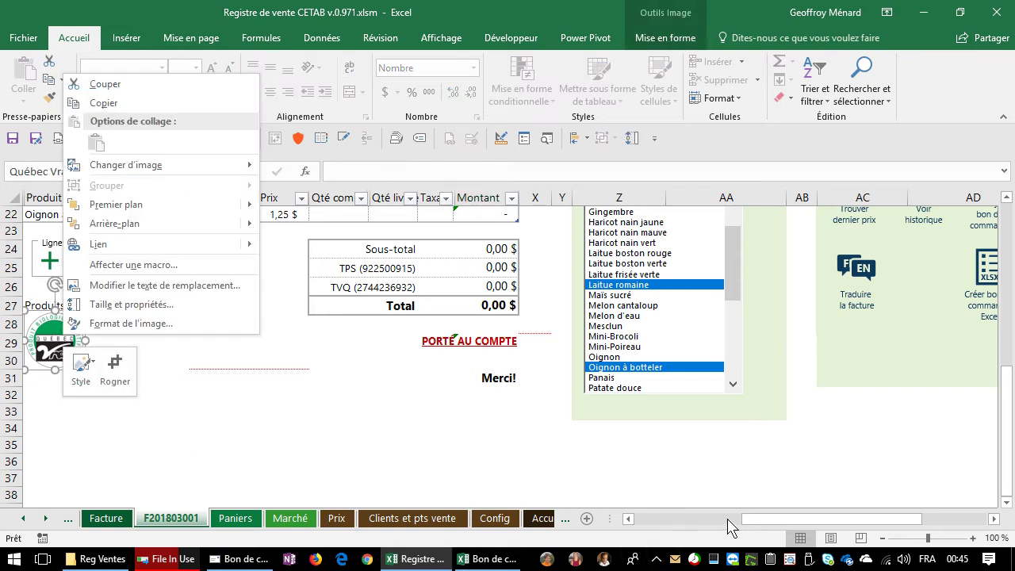
click(753, 519)
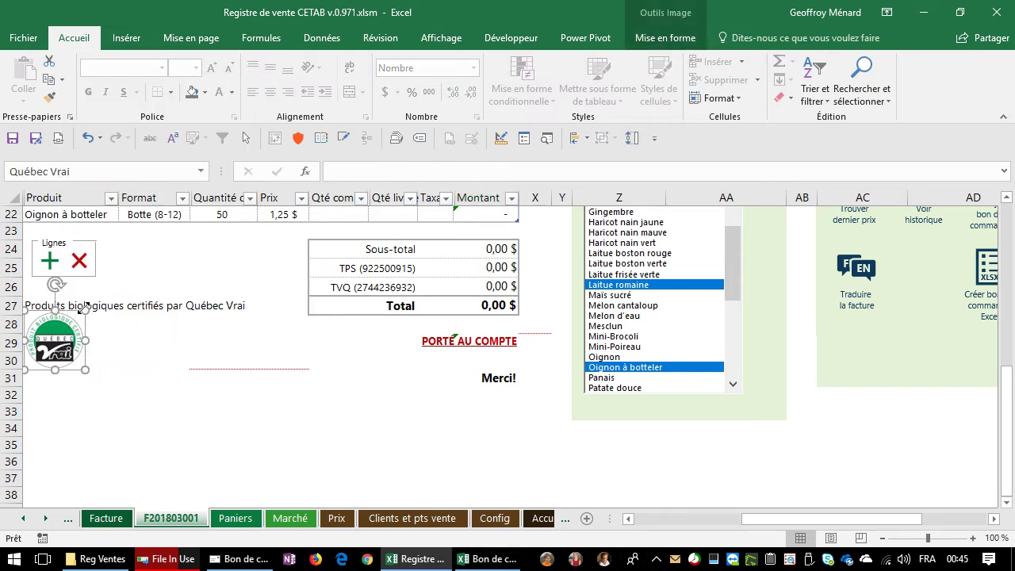
click(141, 307)
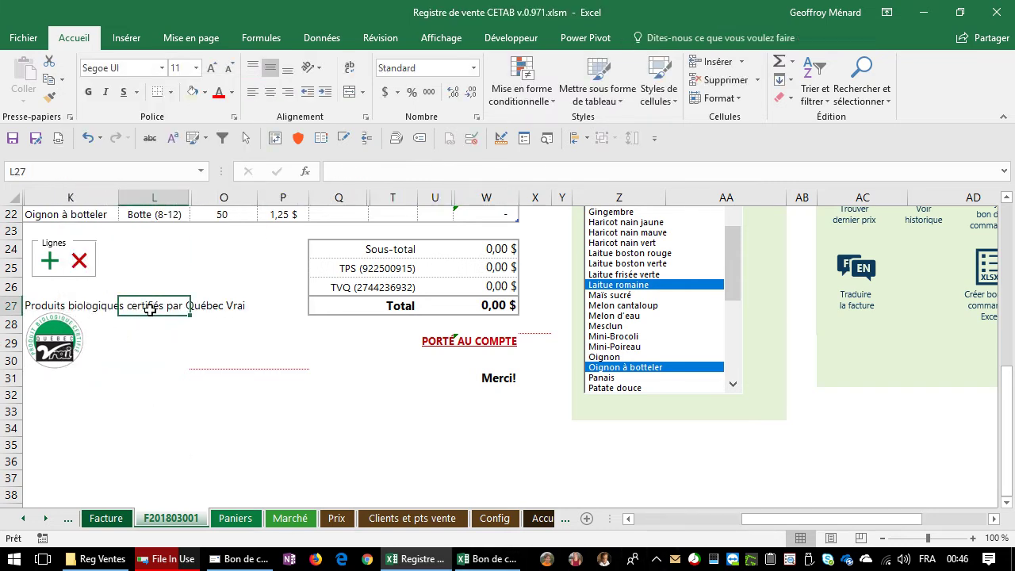
- Check cell K31's =Config!NumCerti formula below the logo, then go to the Accueil sheet
click(46, 307)
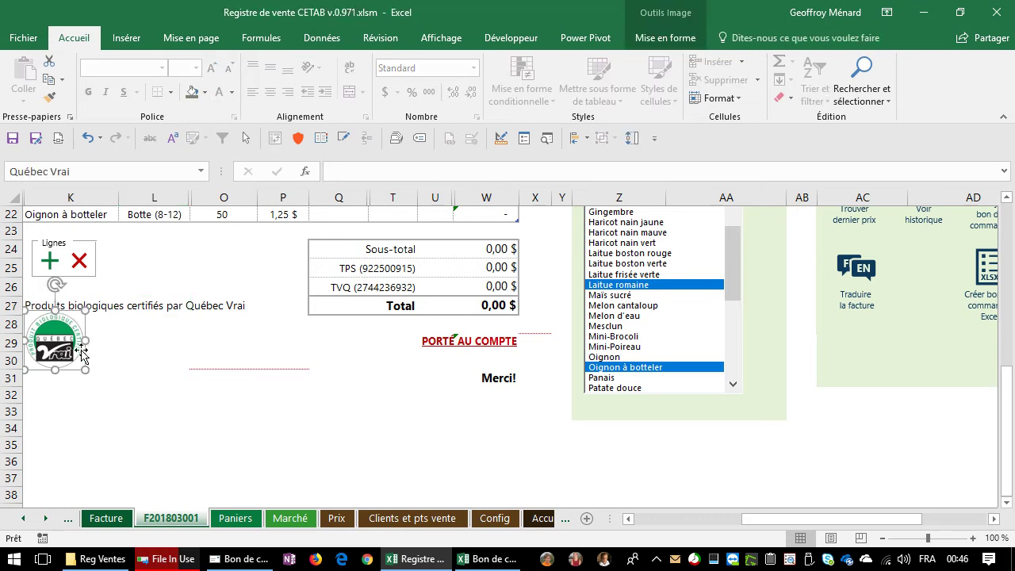
click(54, 381)
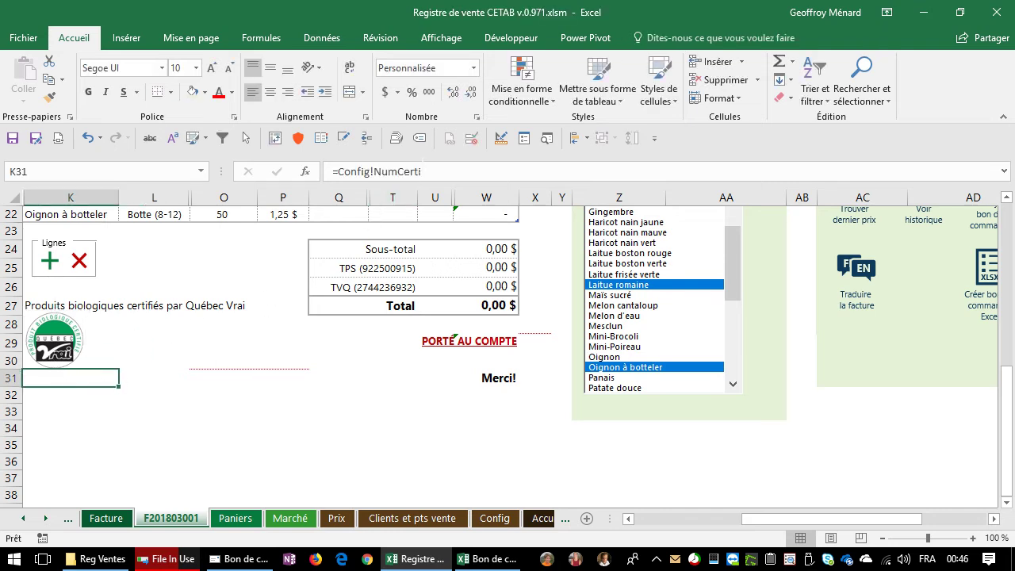
click(541, 518)
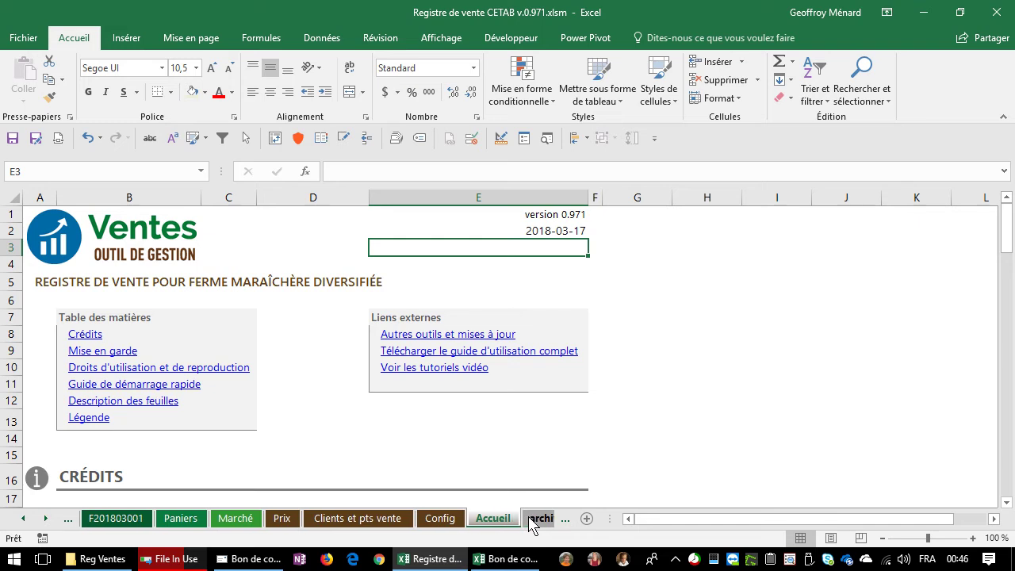
- Enter the farm's certification number in cell D8 of the Config sheet
click(445, 519)
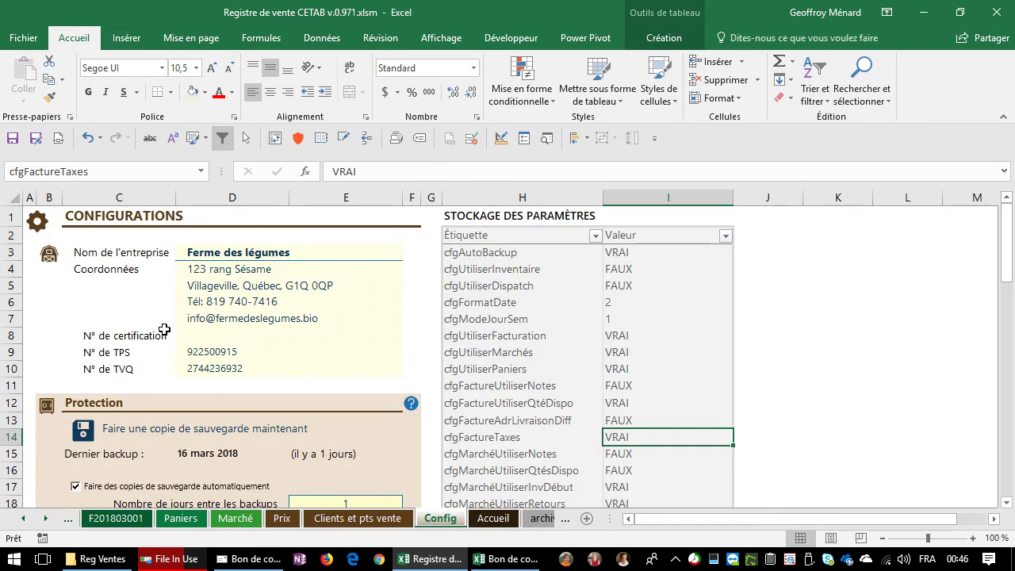
click(164, 330)
key(Right)
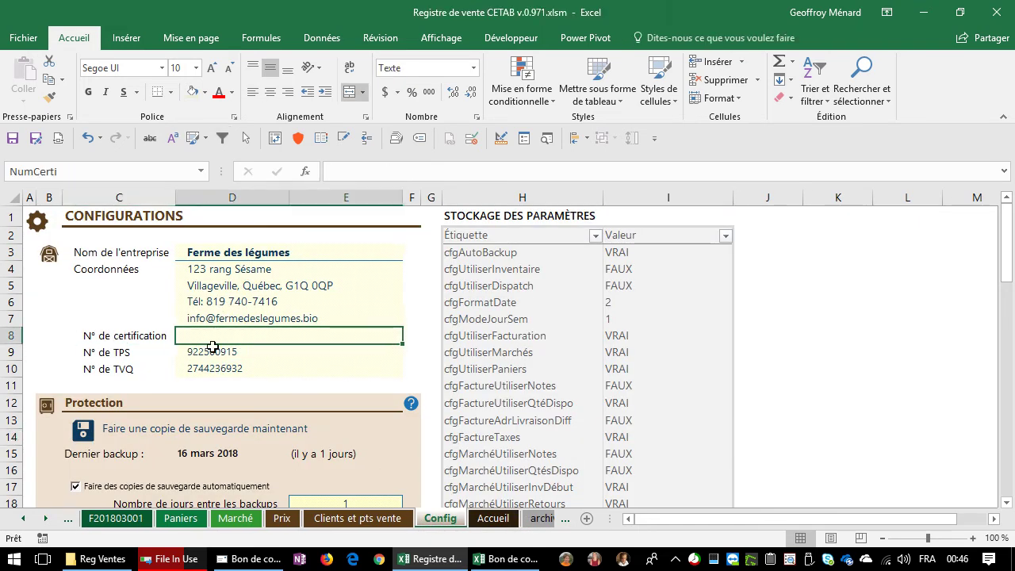
text(34567890-)
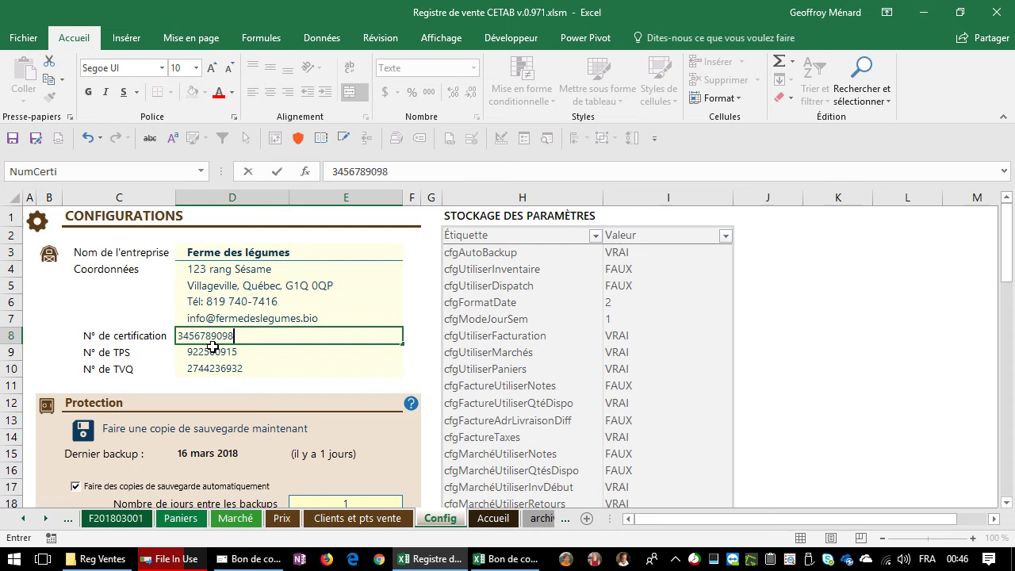
key(Return)
- Go through the Paniers sheet to invoice F201803001 to see the updated number
scroll(217, 346, down, 3)
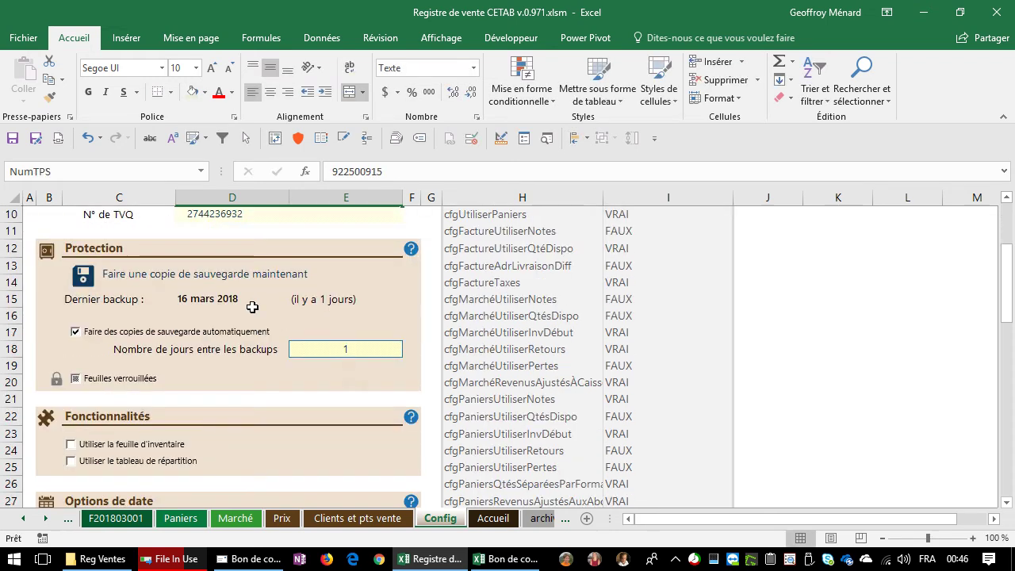
scroll(241, 307, up, 3)
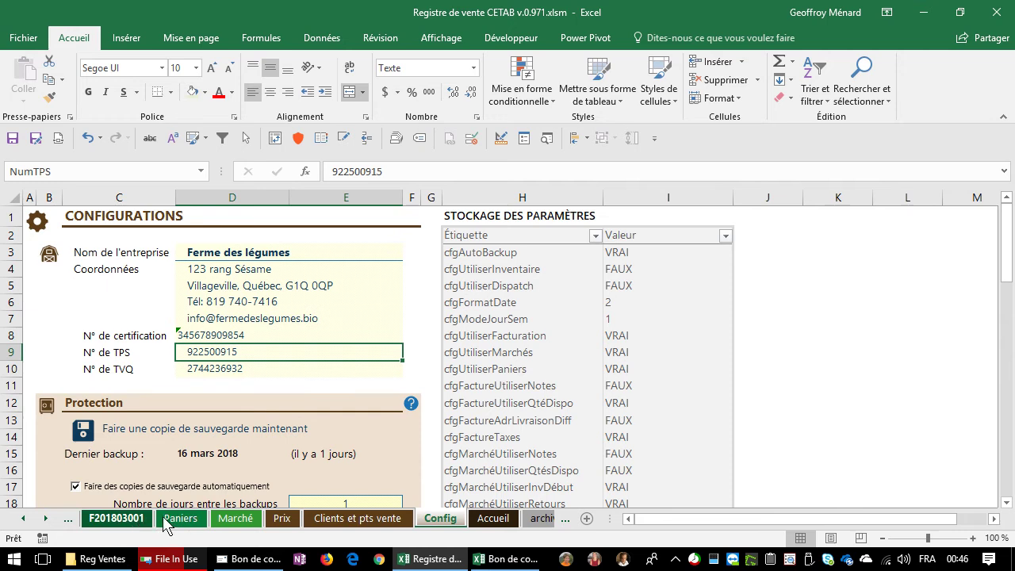
click(176, 522)
click(138, 519)
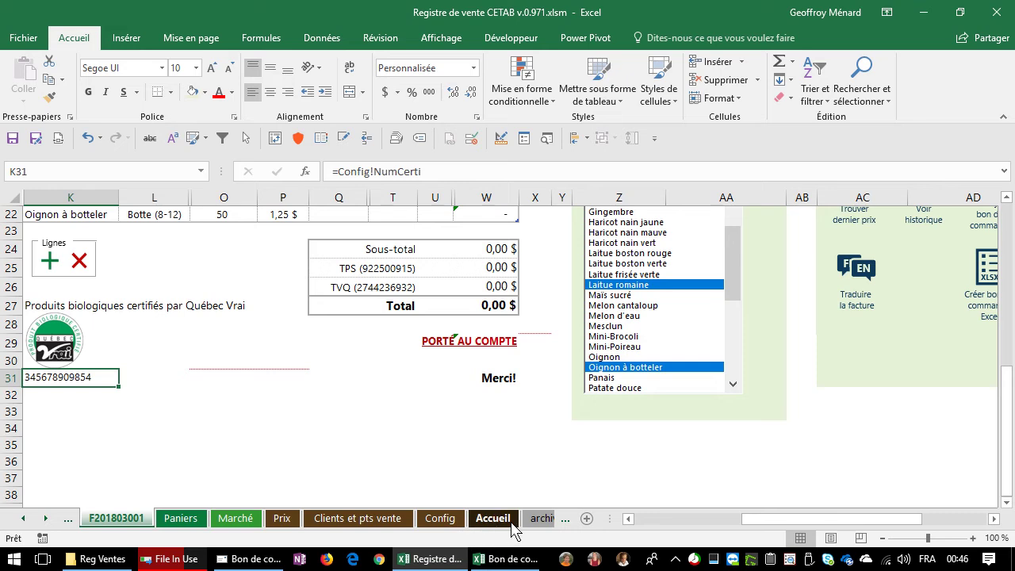
- Look over the archive, Accueil and Config sheets, checking the certification number in D8
click(542, 522)
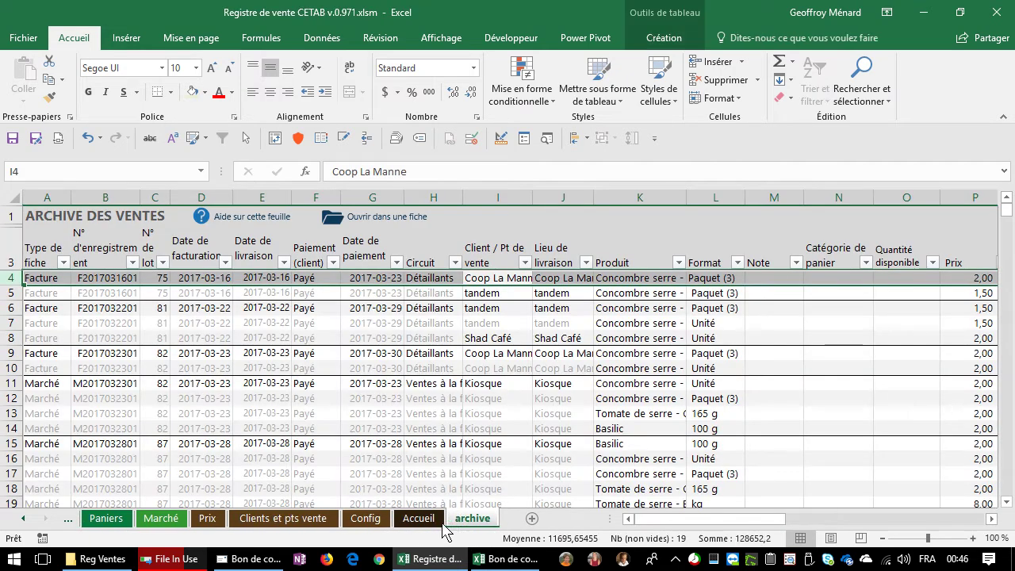
click(423, 522)
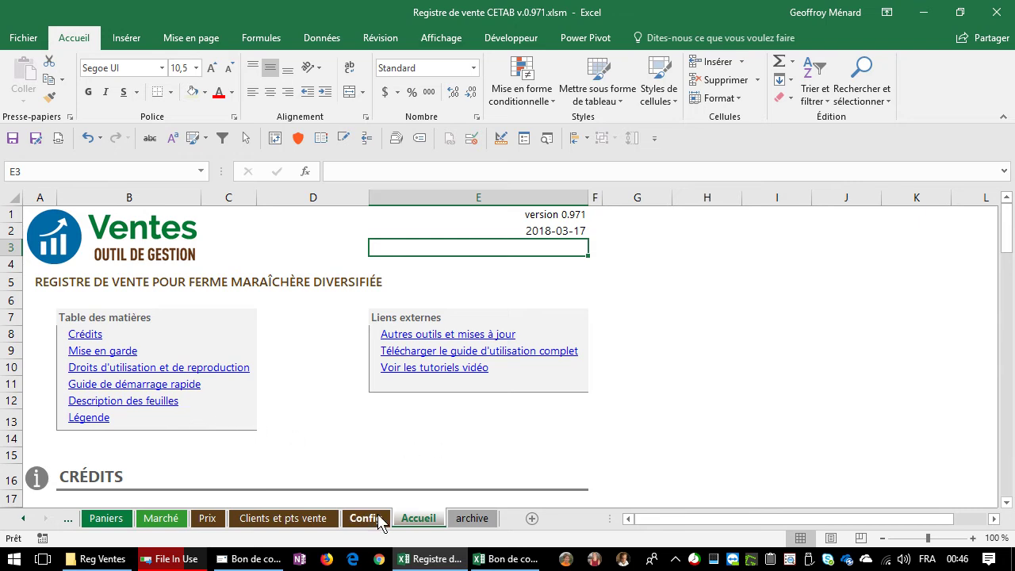
click(376, 518)
scroll(347, 413, down, 11)
scroll(347, 412, down, 6)
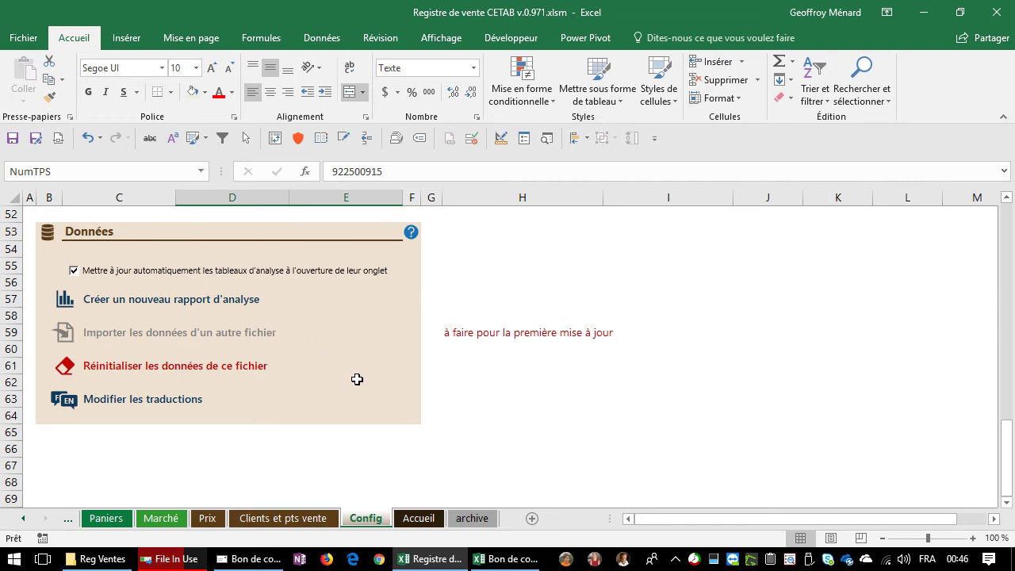
scroll(357, 379, up, 7)
scroll(357, 379, up, 10)
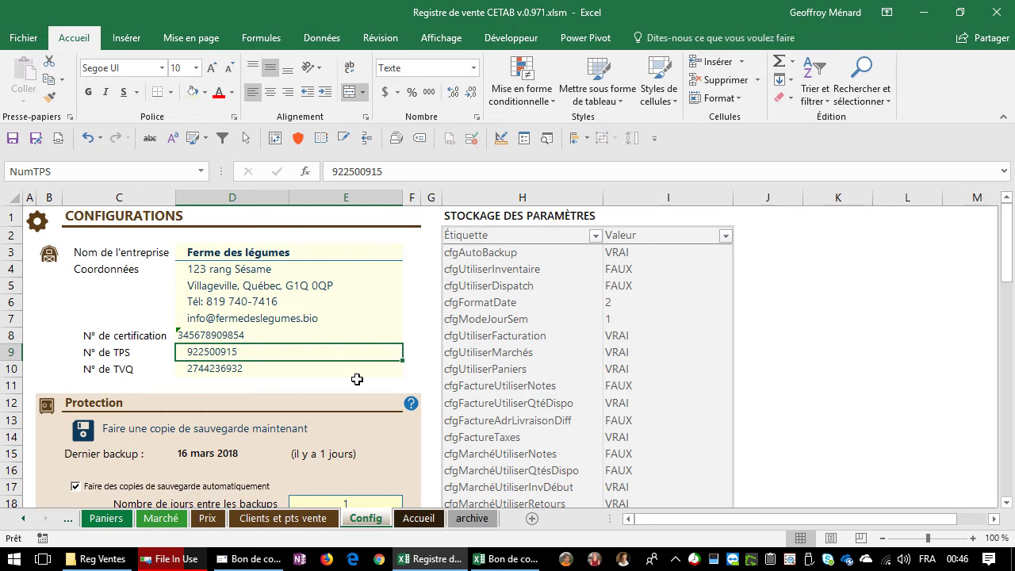
scroll(357, 379, down, 1)
click(240, 280)
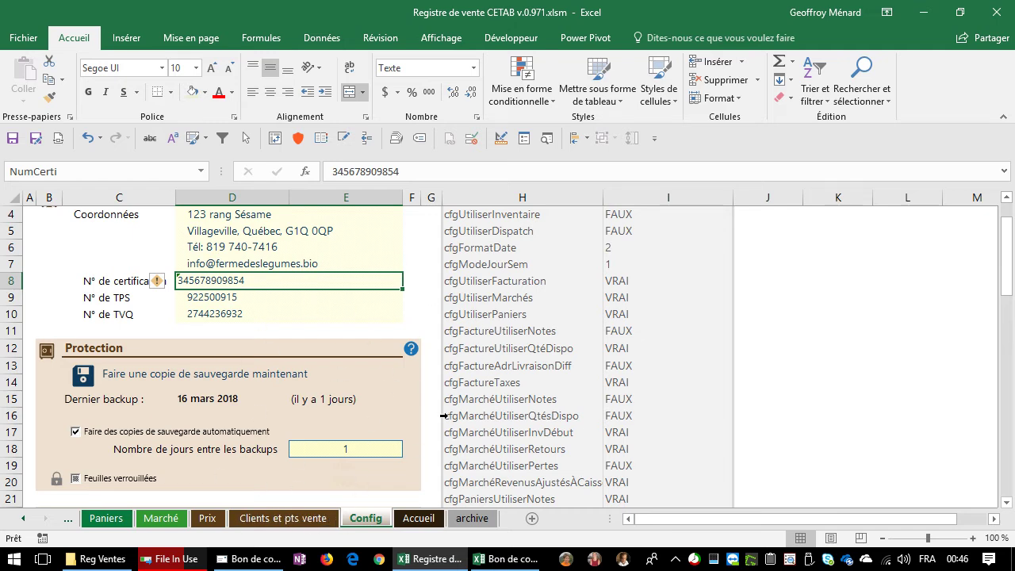
- Hide Config columns H and I, then return to invoice sheet F201803001
click(23, 519)
click(23, 519)
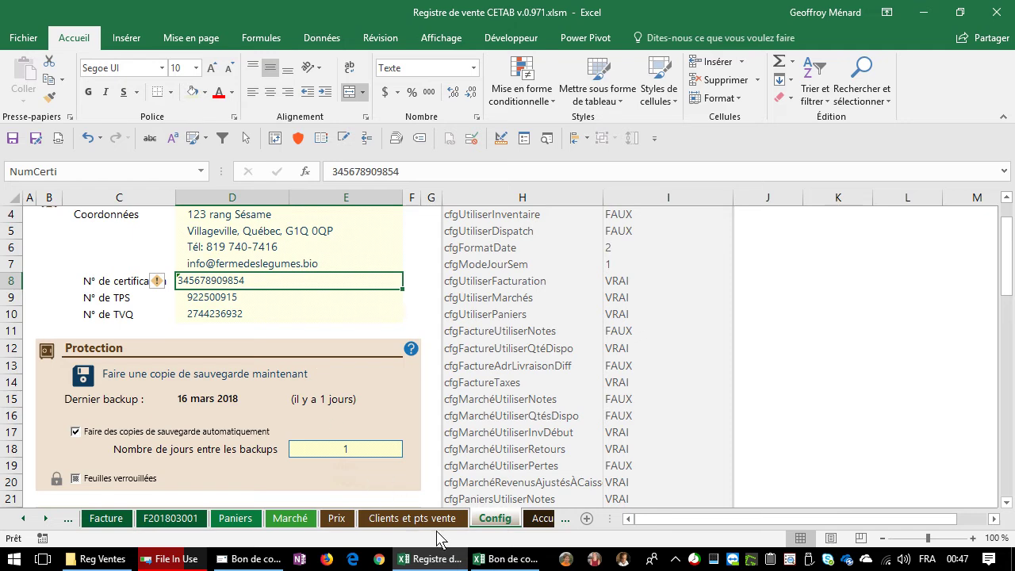
drag(618, 198, 525, 202)
right_click(525, 202)
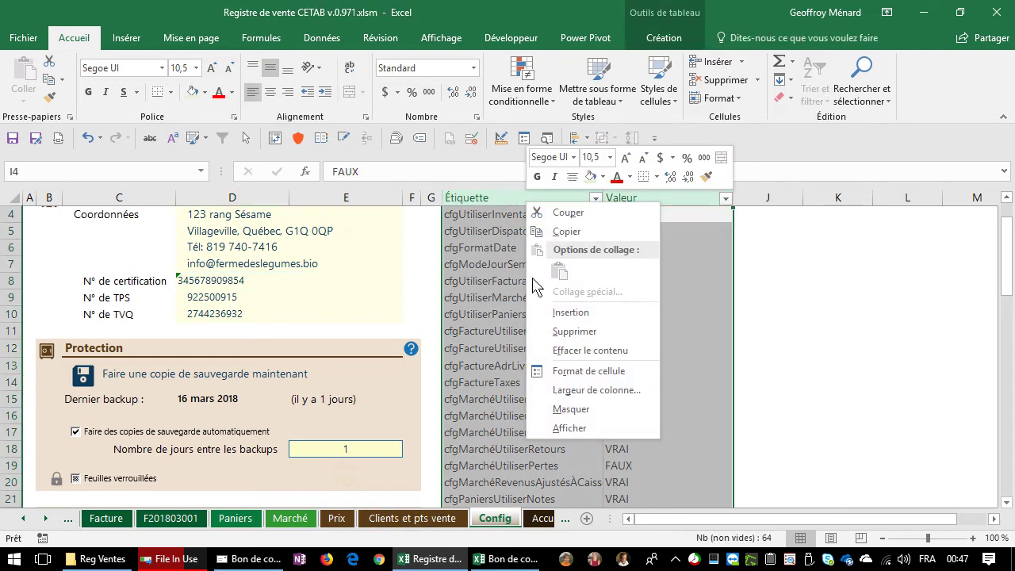
click(577, 408)
click(188, 521)
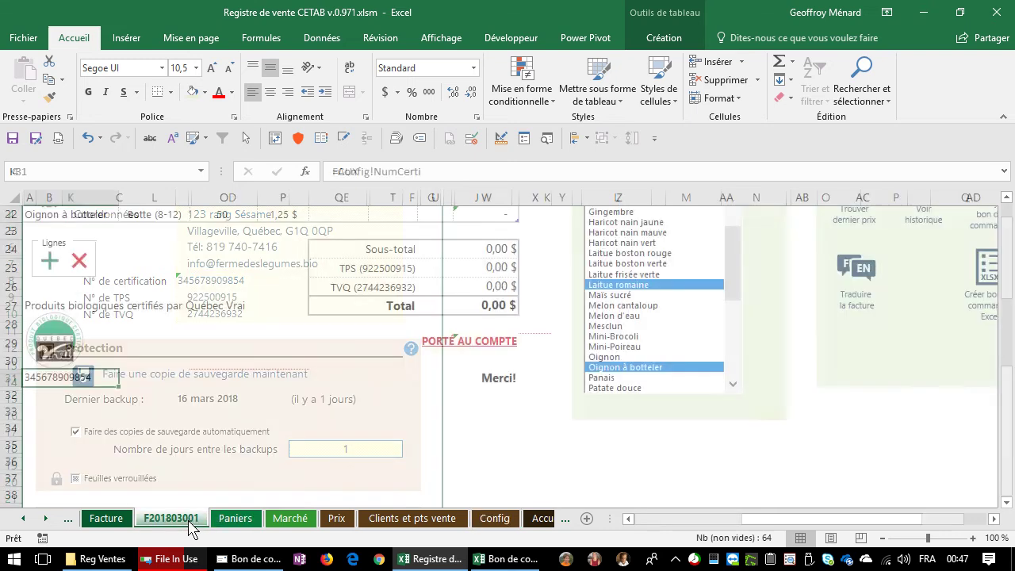
scroll(404, 399, up, 3)
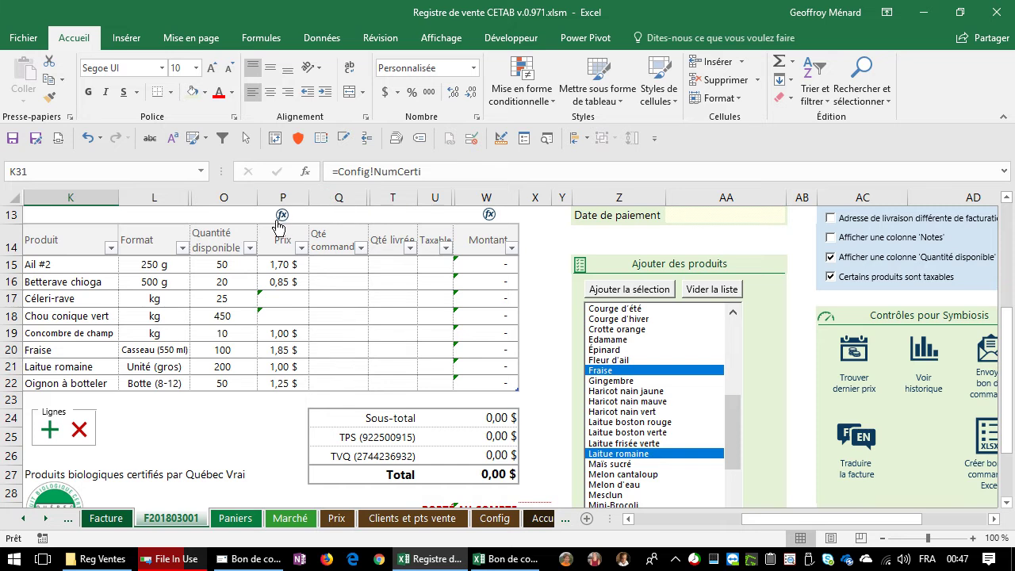
- Fill the empty Céleri-rave and Chou conique vert prices P17:P18 with the lookup formula
scroll(476, 342, up, 1)
click(485, 349)
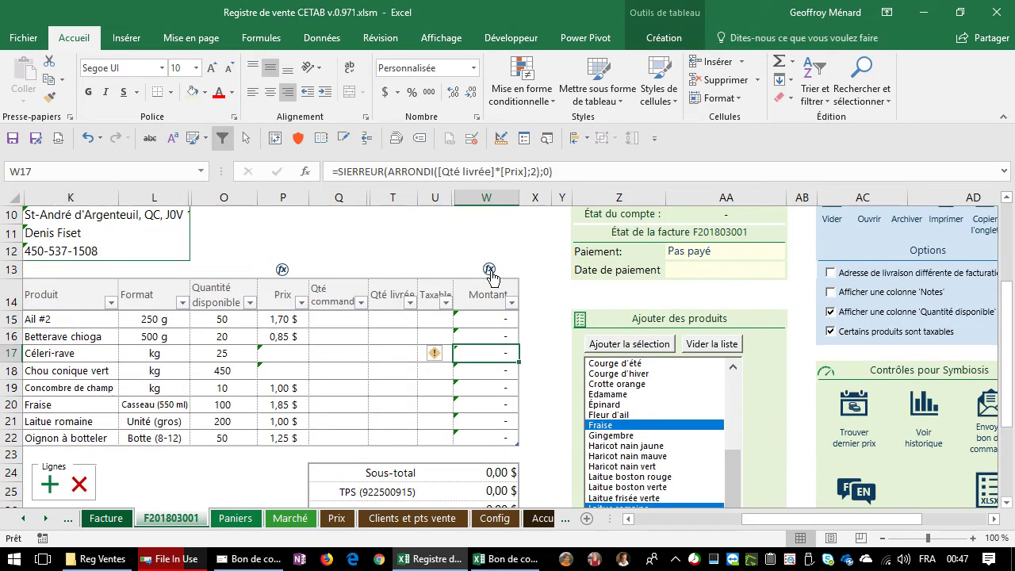
click(464, 322)
click(278, 319)
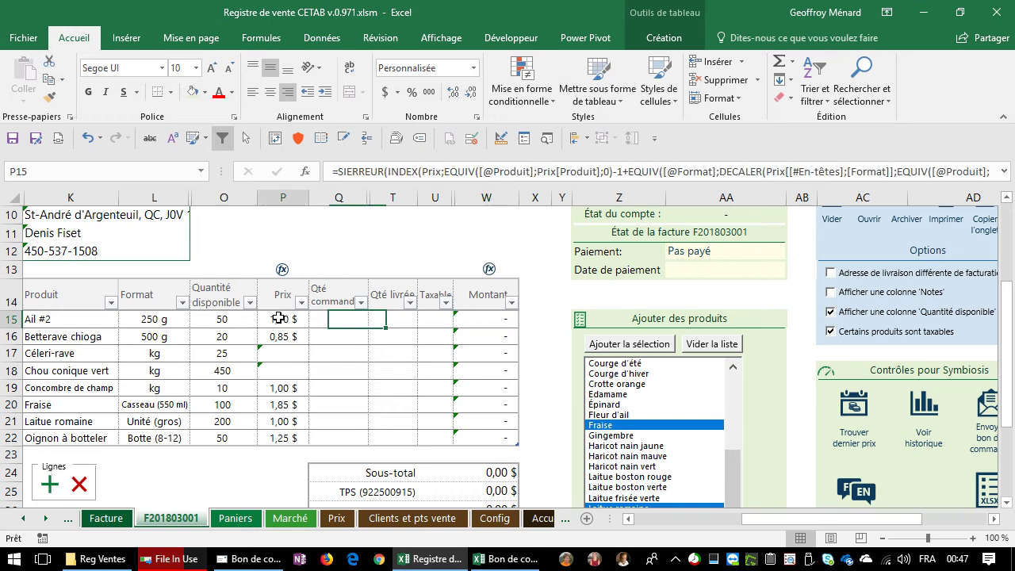
click(291, 352)
click(288, 368)
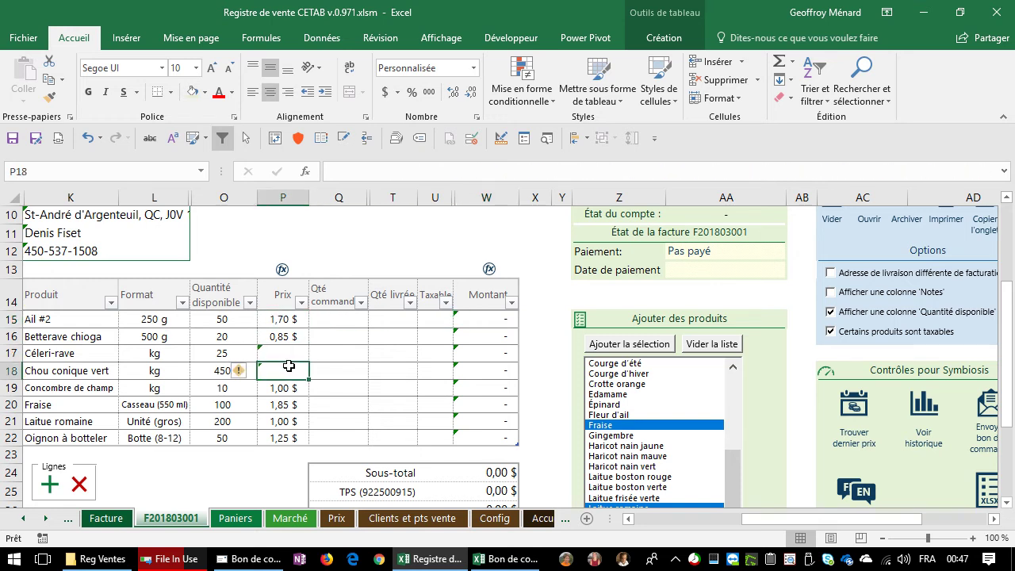
click(292, 361)
drag(291, 361, 290, 371)
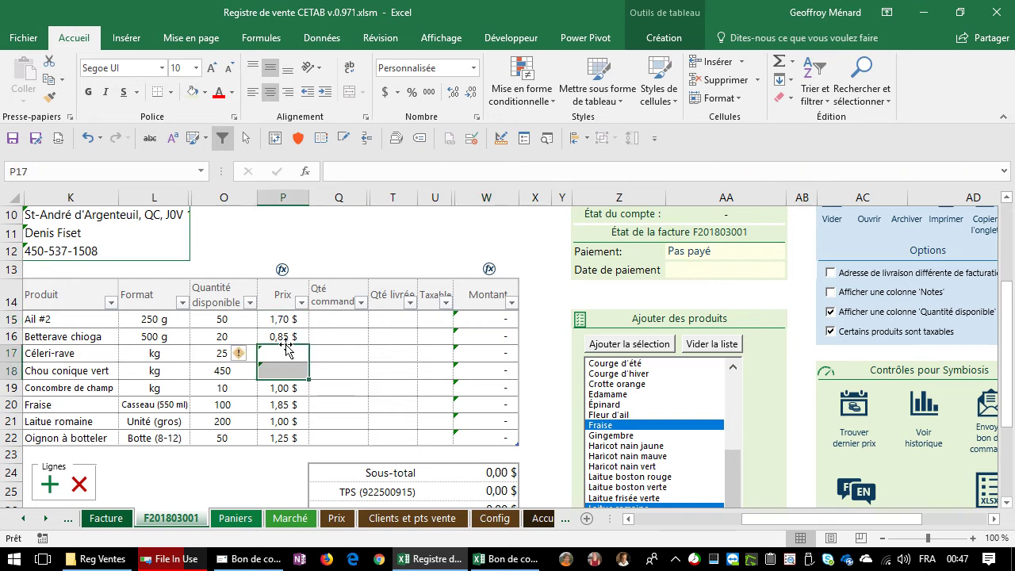
click(281, 270)
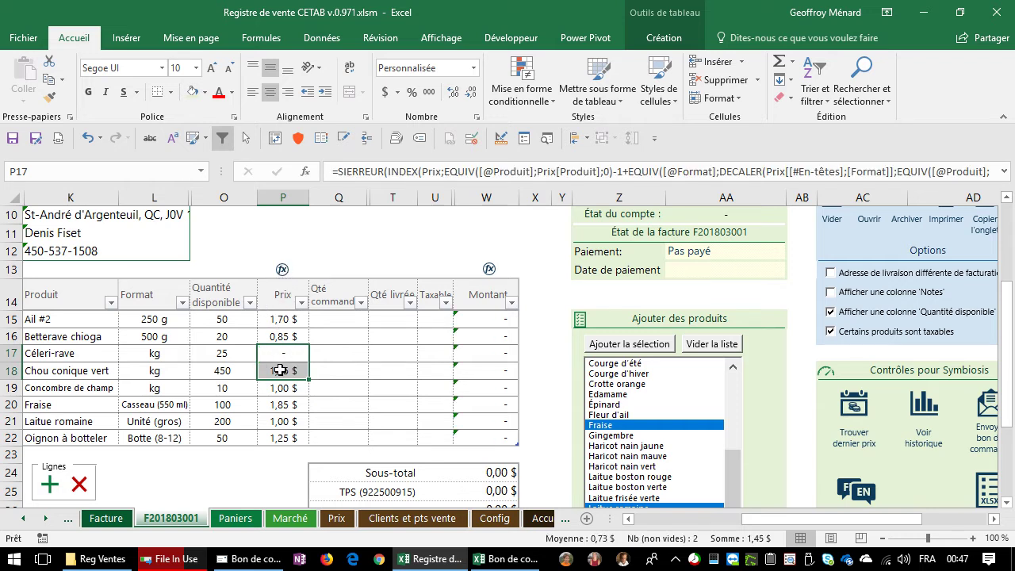
- Inspect P18's price formula and its Distributeur prices on the Prix sheet, leaving it unchanged
click(281, 369)
key(F2)
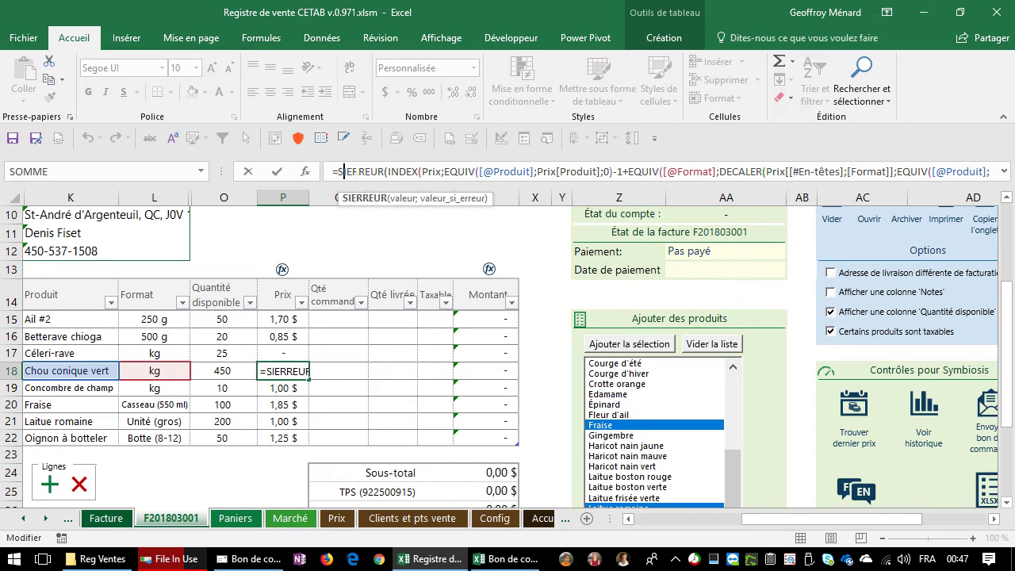
click(874, 171)
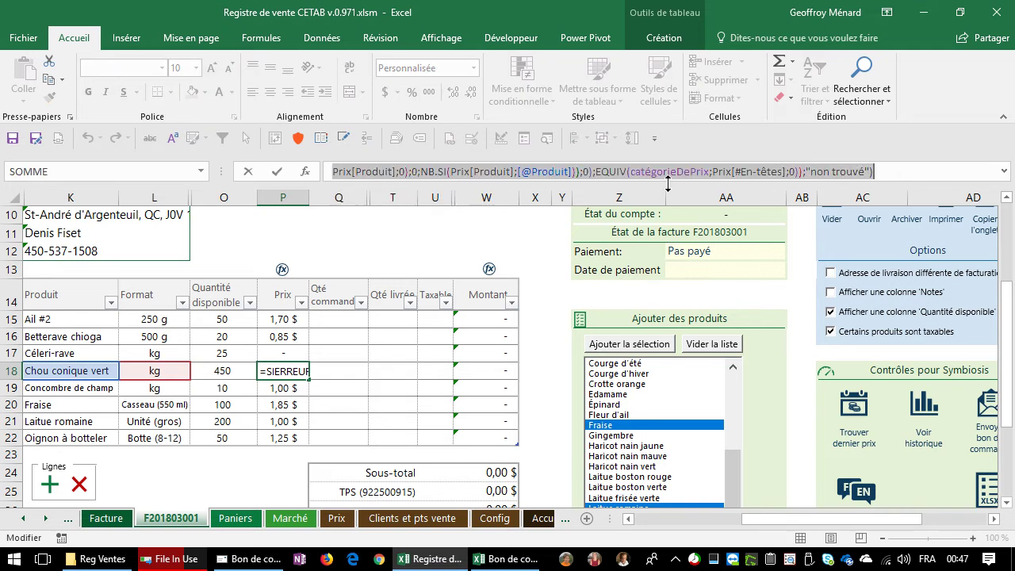
key(Escape)
click(537, 172)
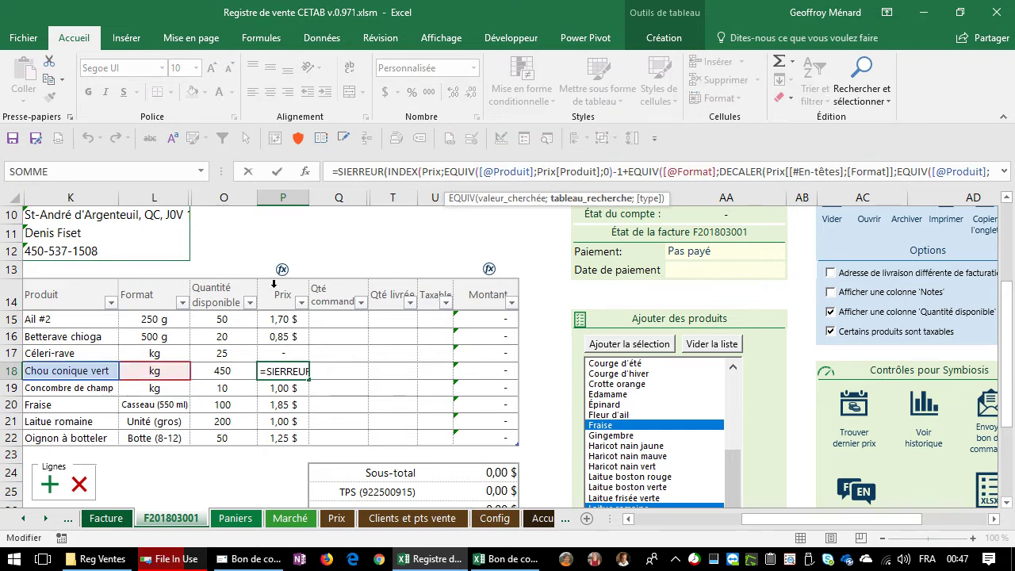
click(1008, 198)
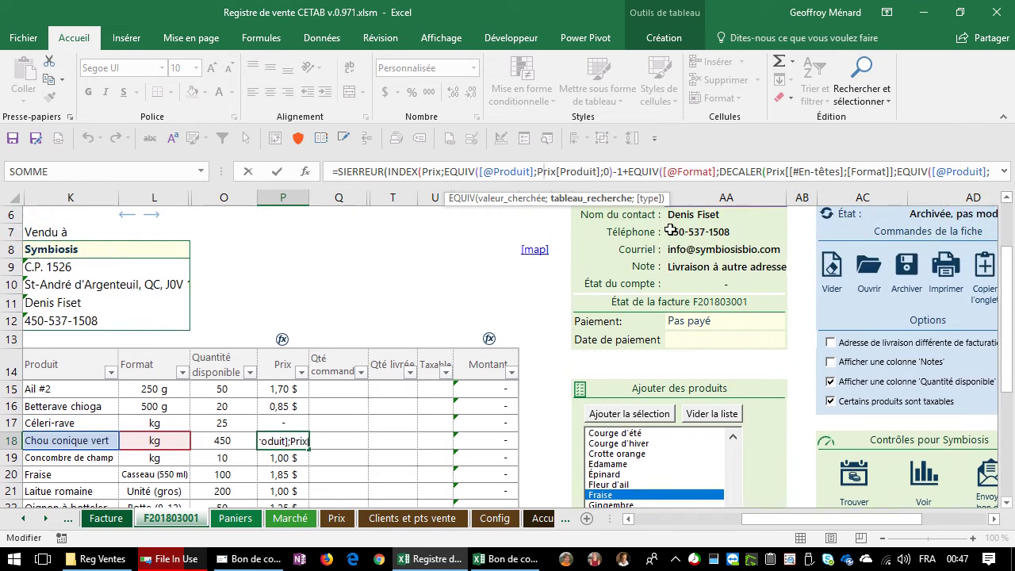
scroll(1008, 202, up, 2)
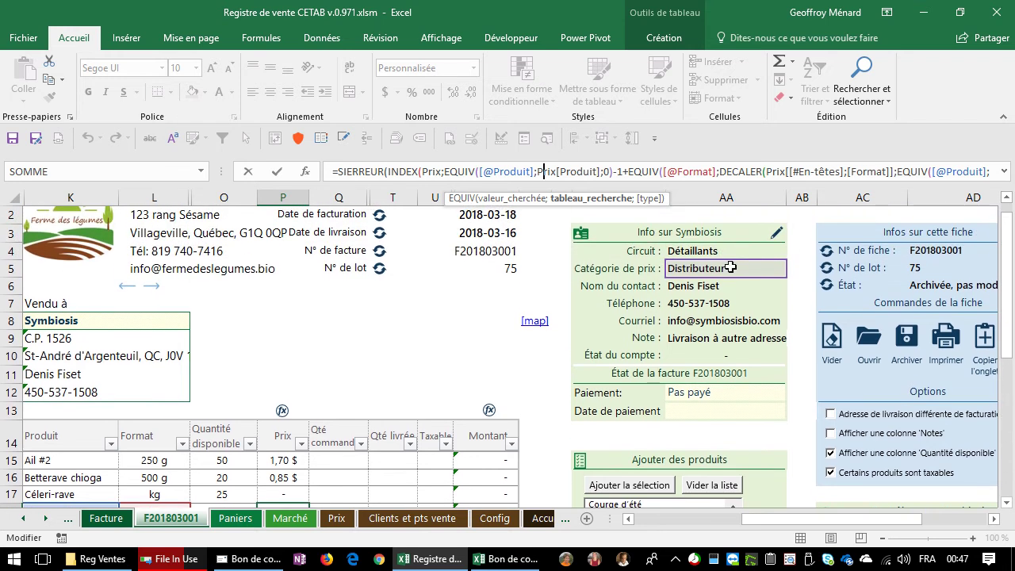
scroll(88, 444, down, 1)
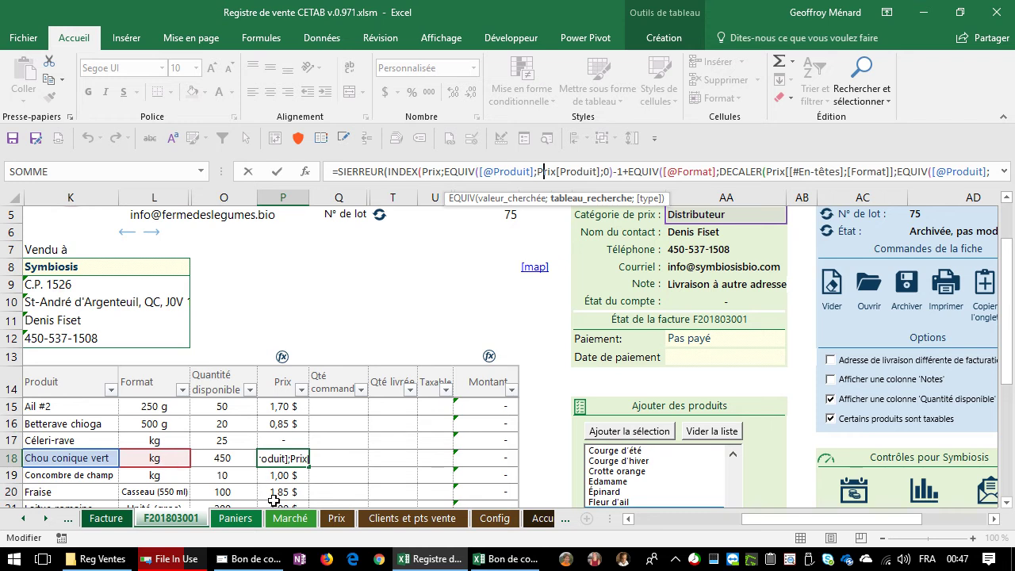
click(339, 519)
click(339, 520)
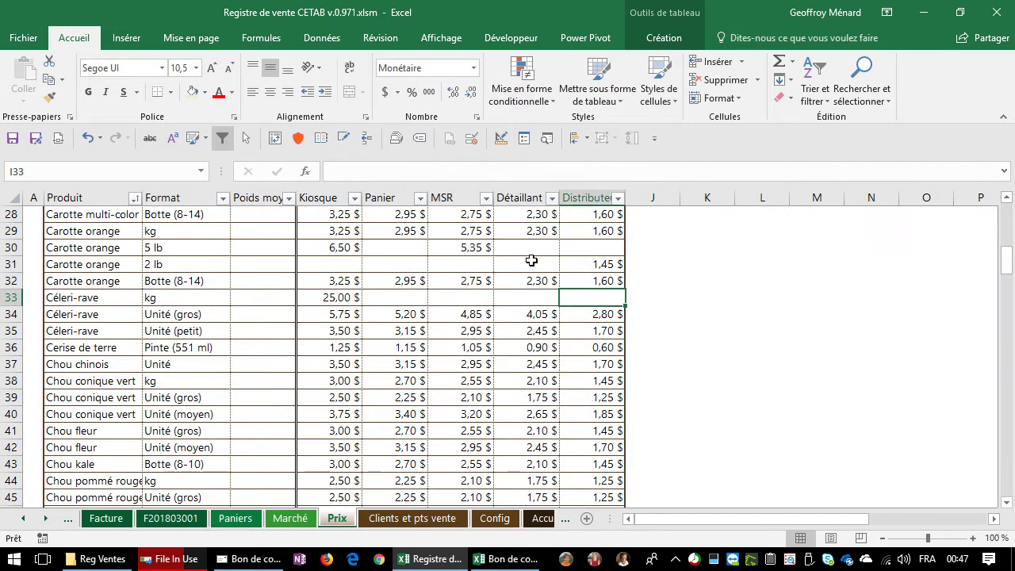
click(190, 523)
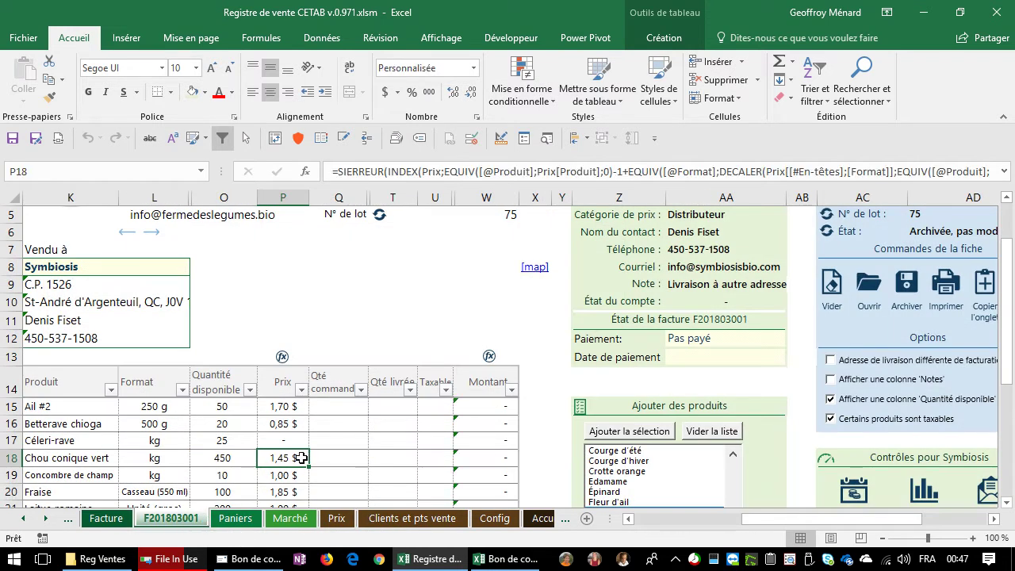
- Replace the Chou conique vert price in P18 with a typed 1,50
scroll(299, 458, down, 2)
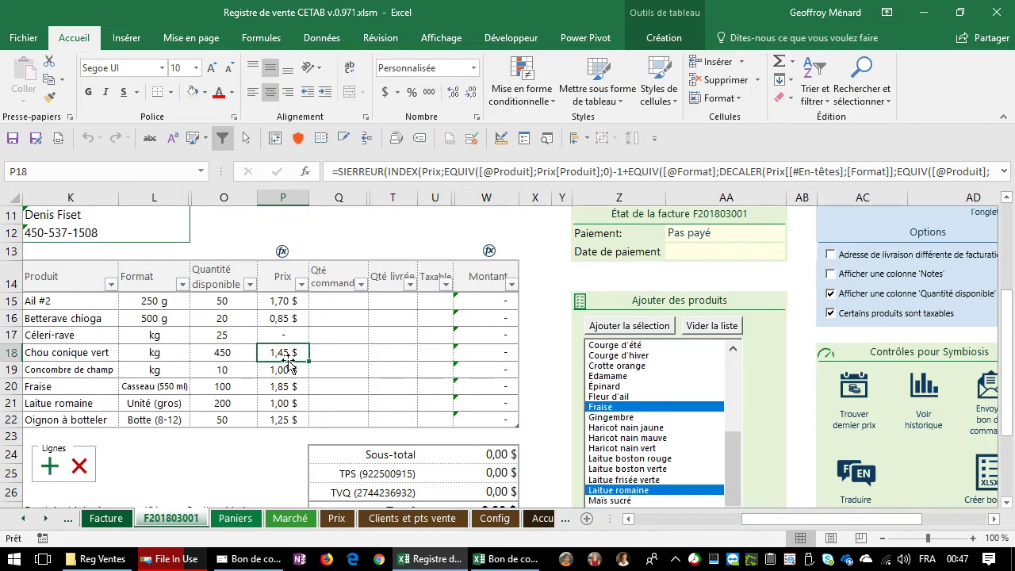
key(Delete)
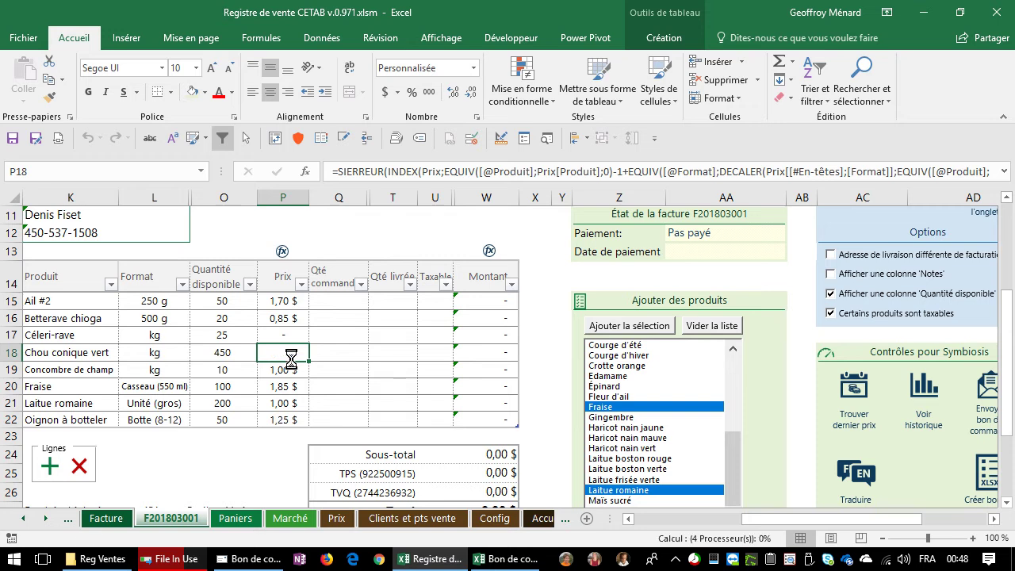
key(Return)
click(291, 358)
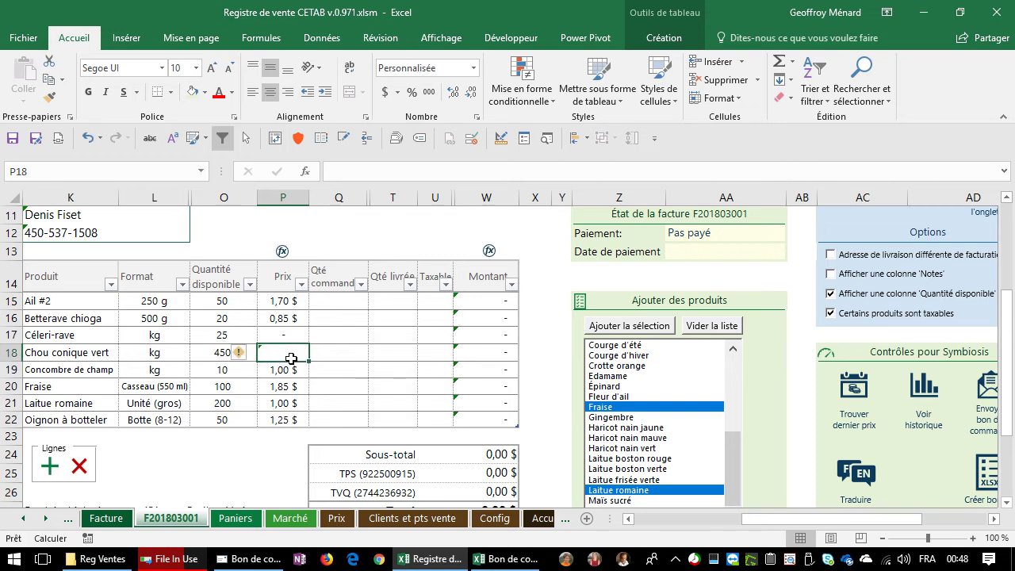
text(1,50)
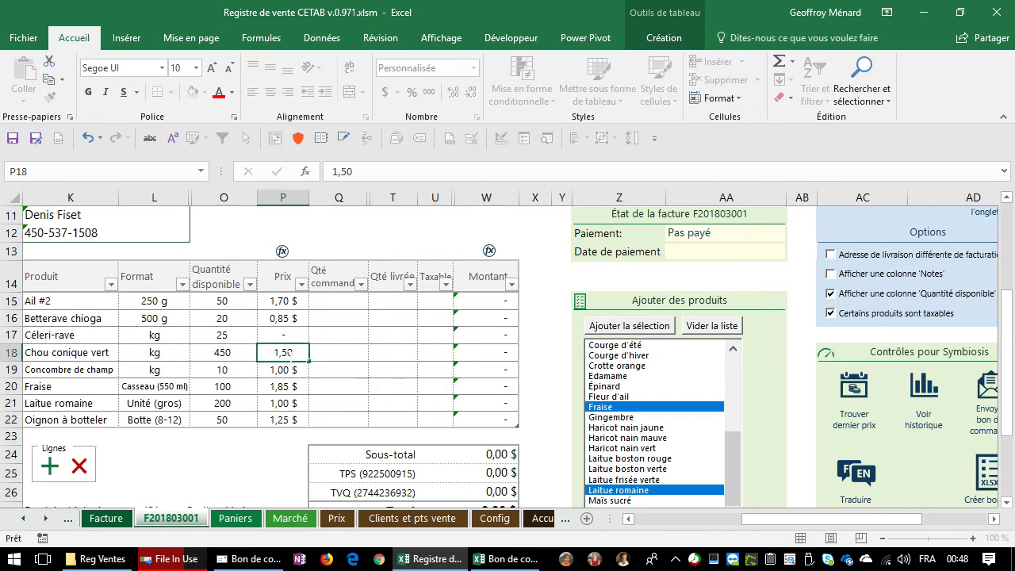
key(Return)
click(291, 359)
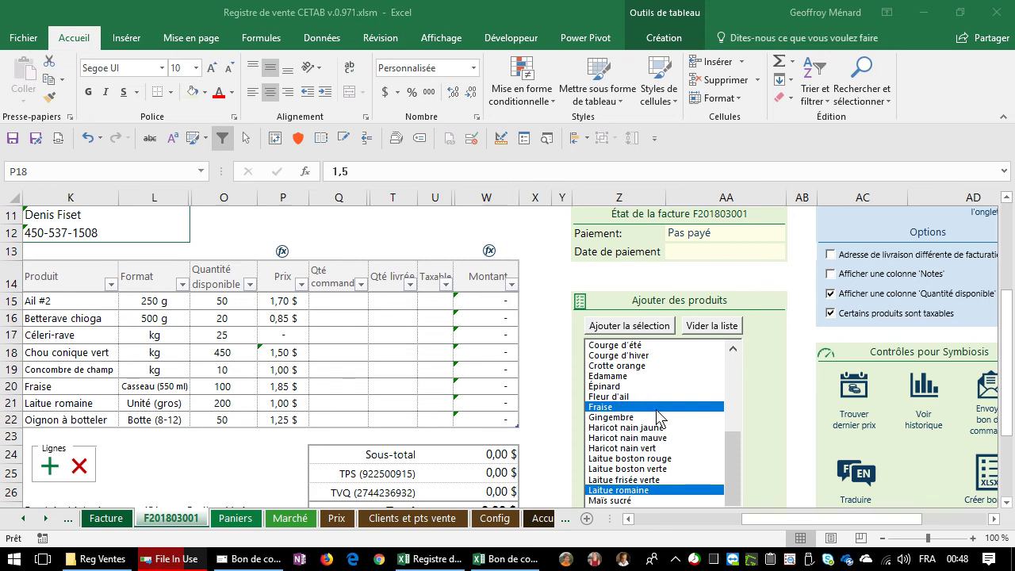
click(871, 480)
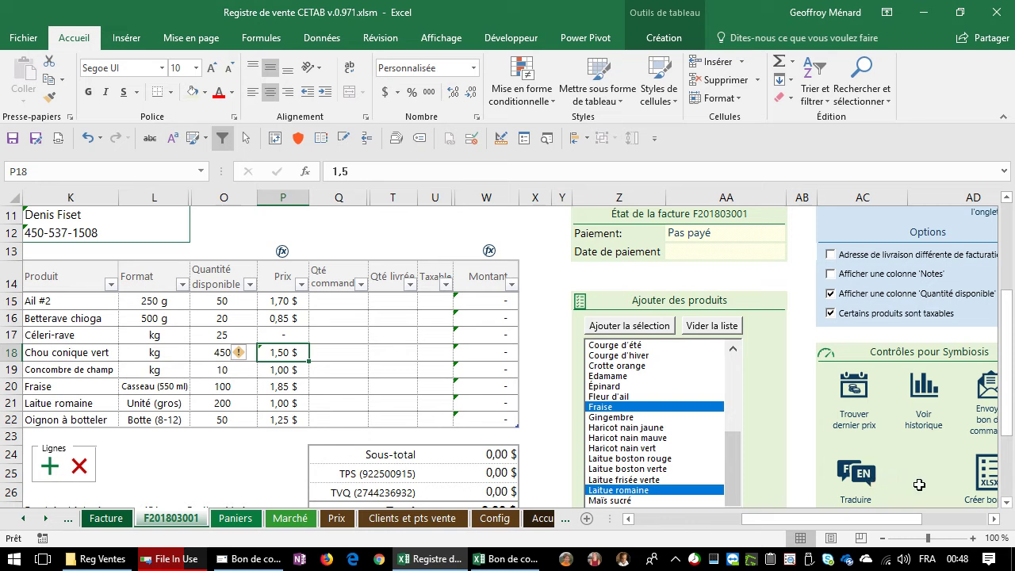
scroll(916, 480, down, 1)
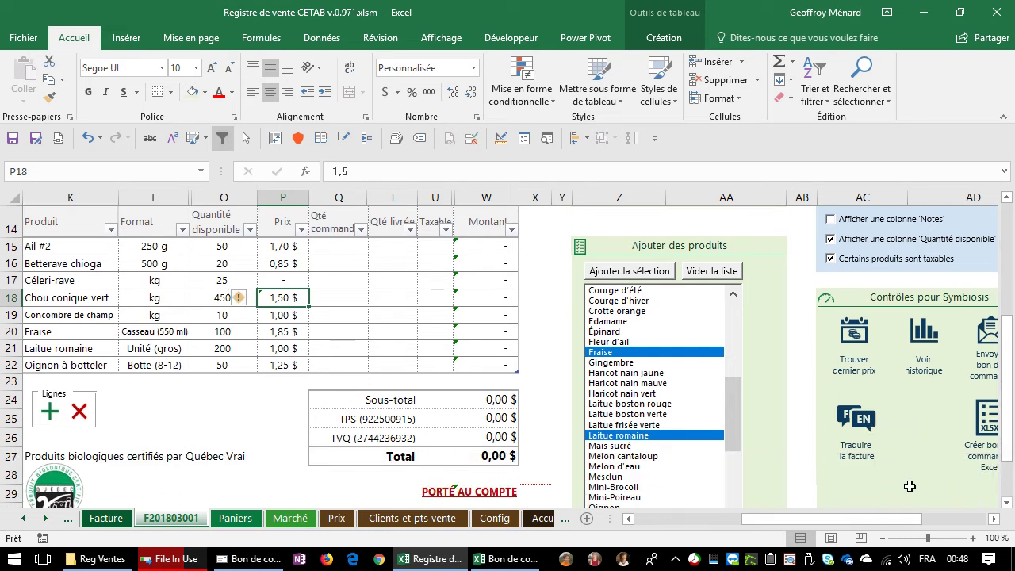
click(864, 429)
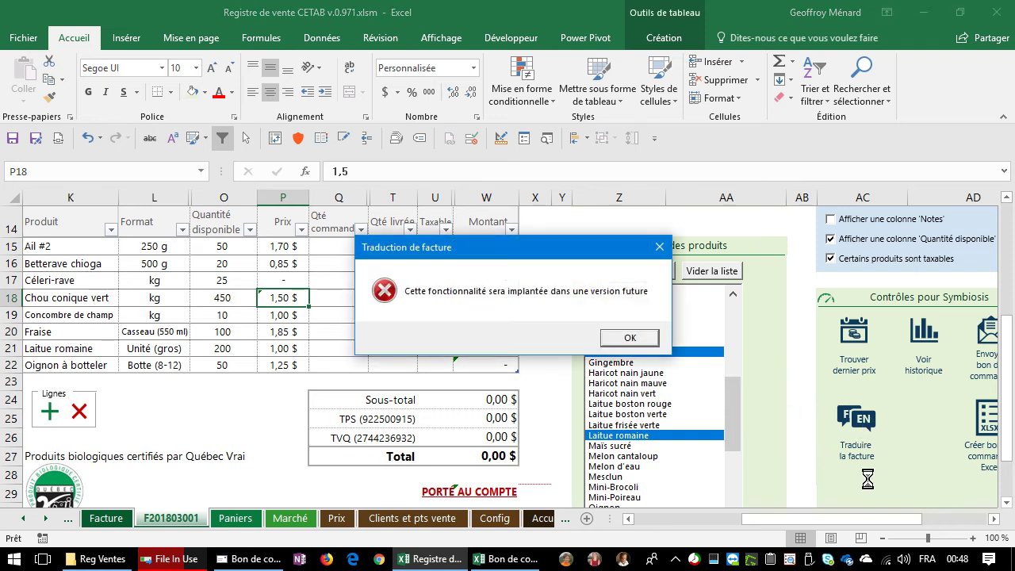
click(630, 338)
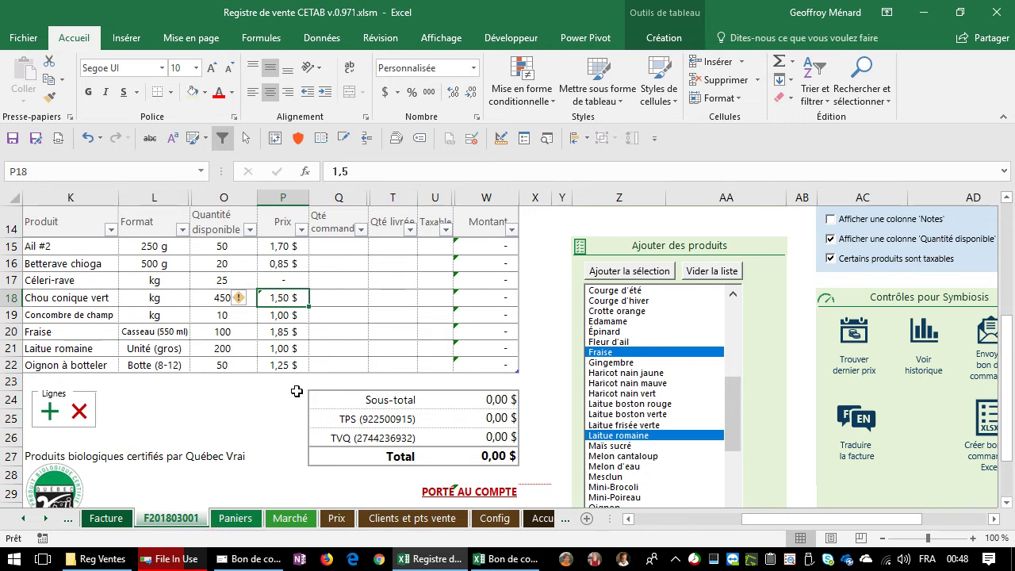
click(261, 374)
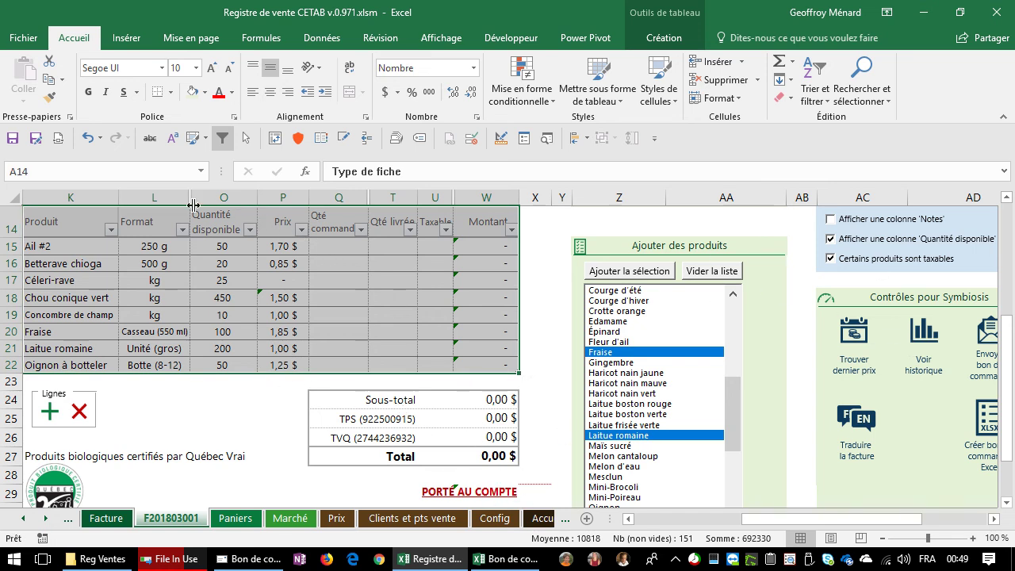
click(493, 493)
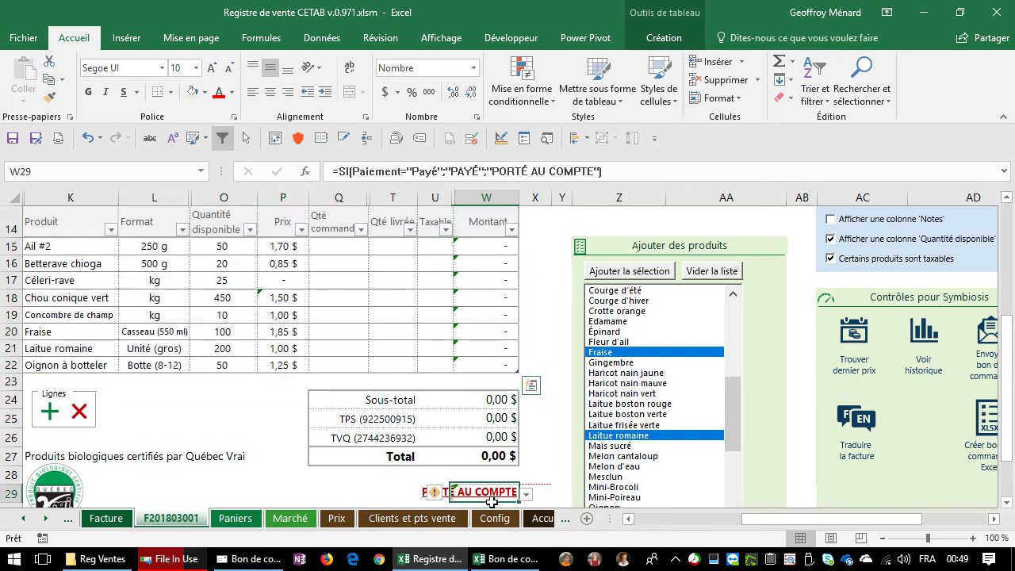
scroll(944, 329, up, 4)
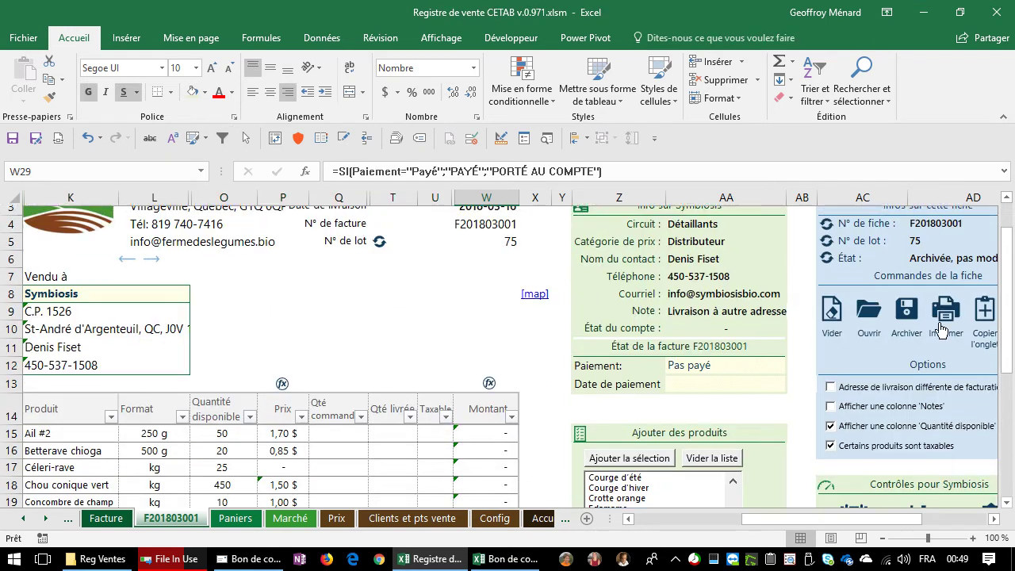
click(940, 343)
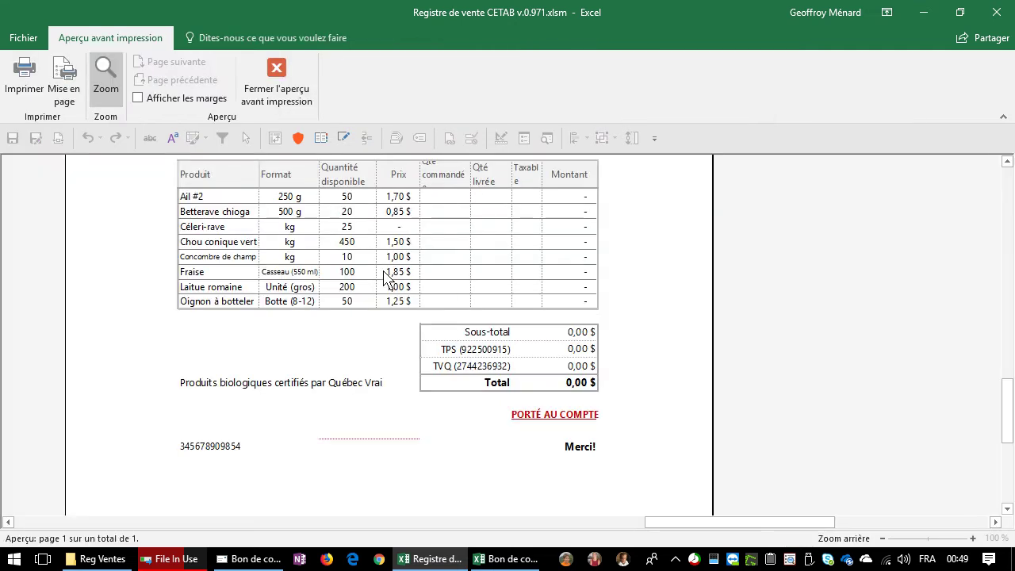
scroll(318, 305, up, 3)
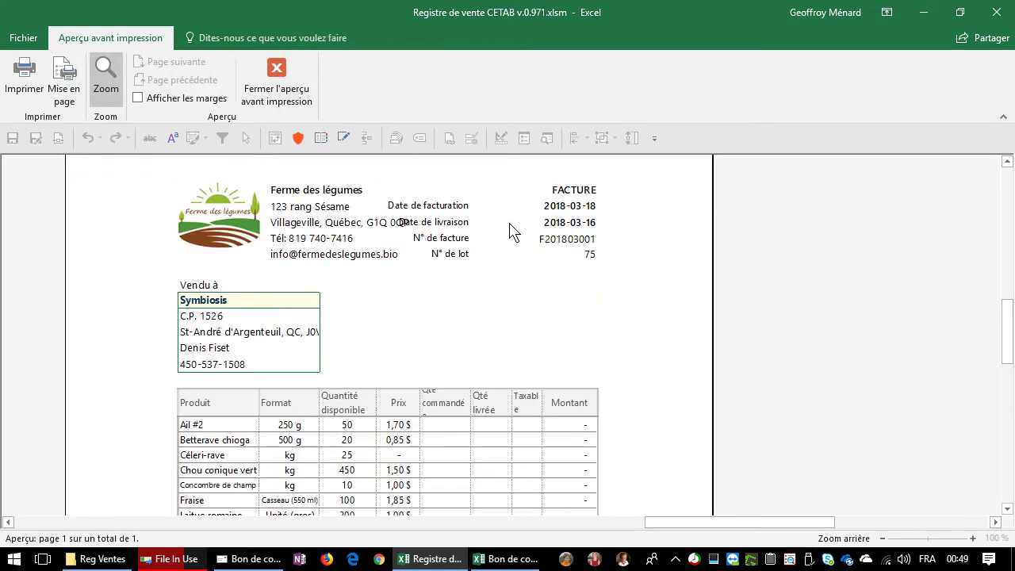
scroll(510, 229, down, 1)
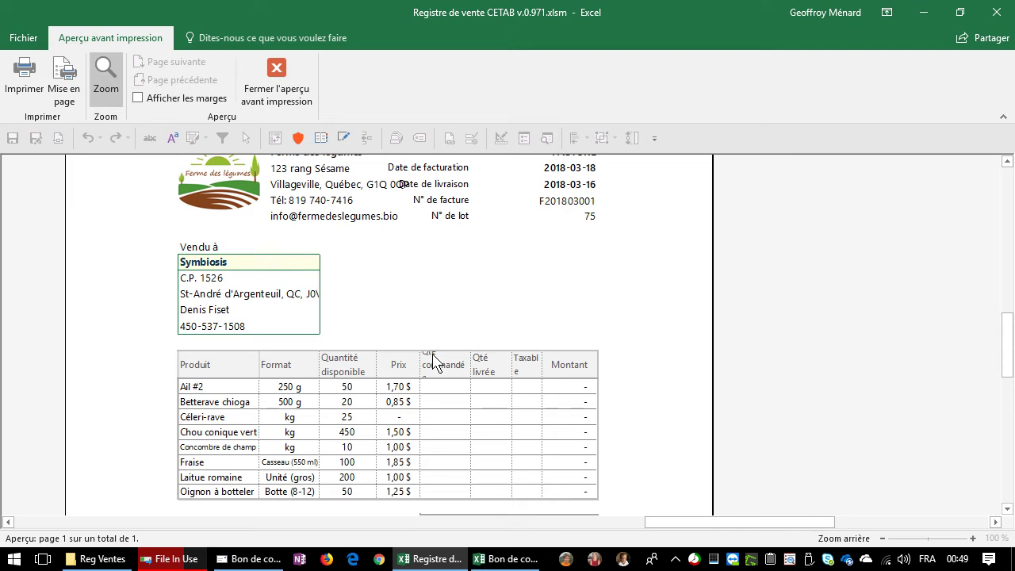
click(190, 368)
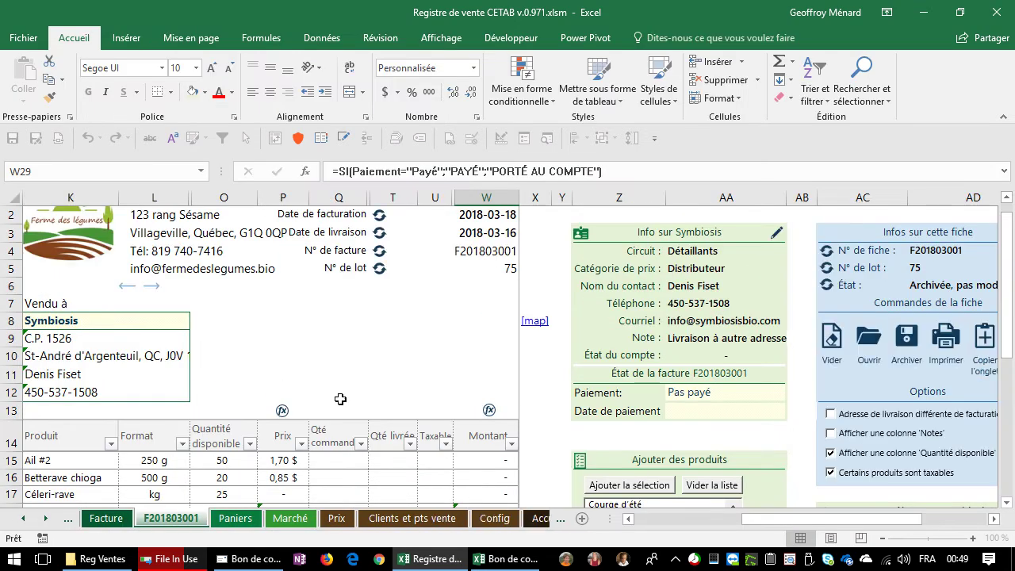
- Move through the Marché and Prix sheets and launch Traduire from the Liste panel
drag(595, 521, 649, 529)
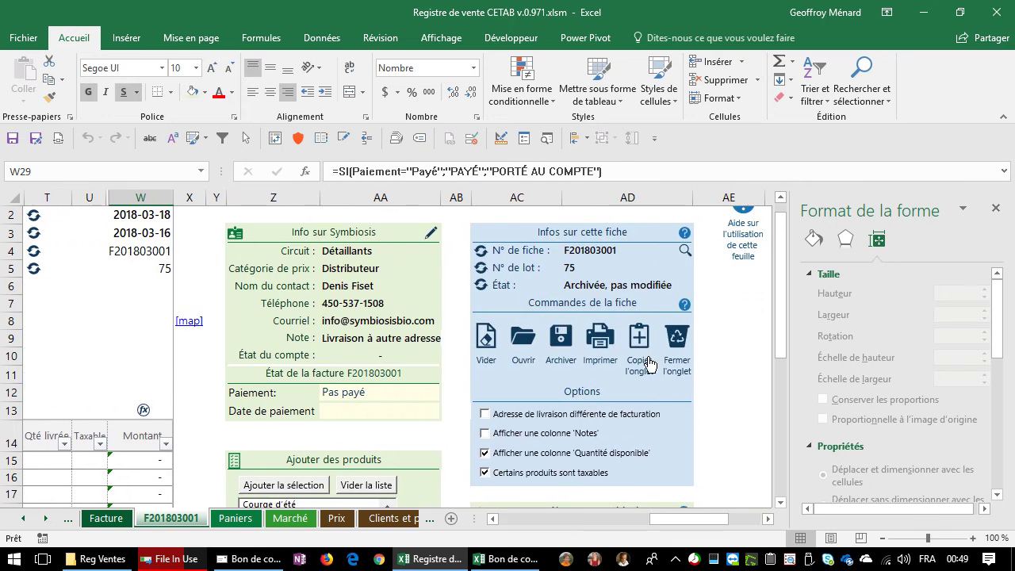
scroll(649, 361, down, 3)
scroll(649, 362, down, 1)
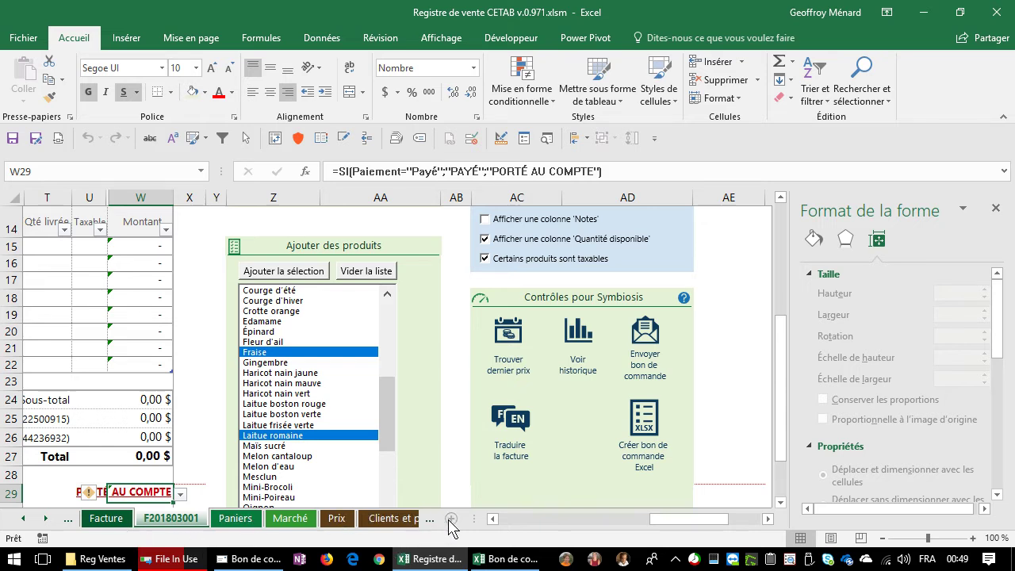
click(292, 518)
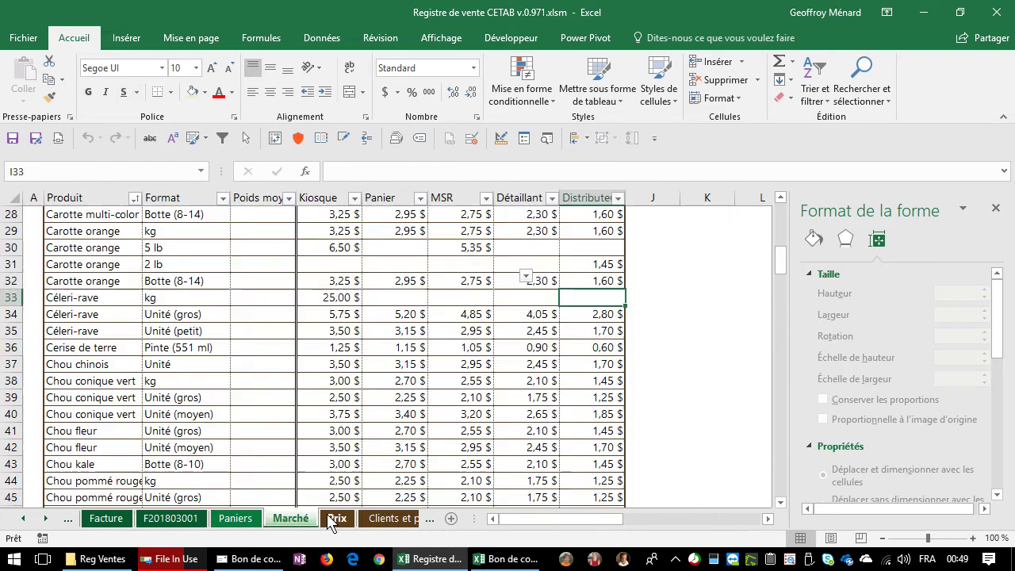
click(329, 517)
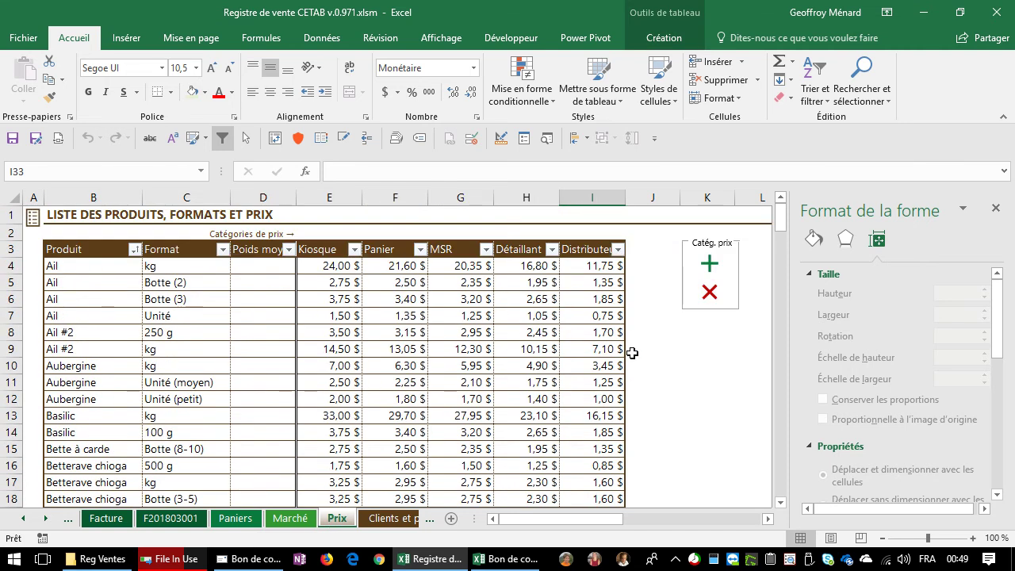
drag(617, 519, 667, 518)
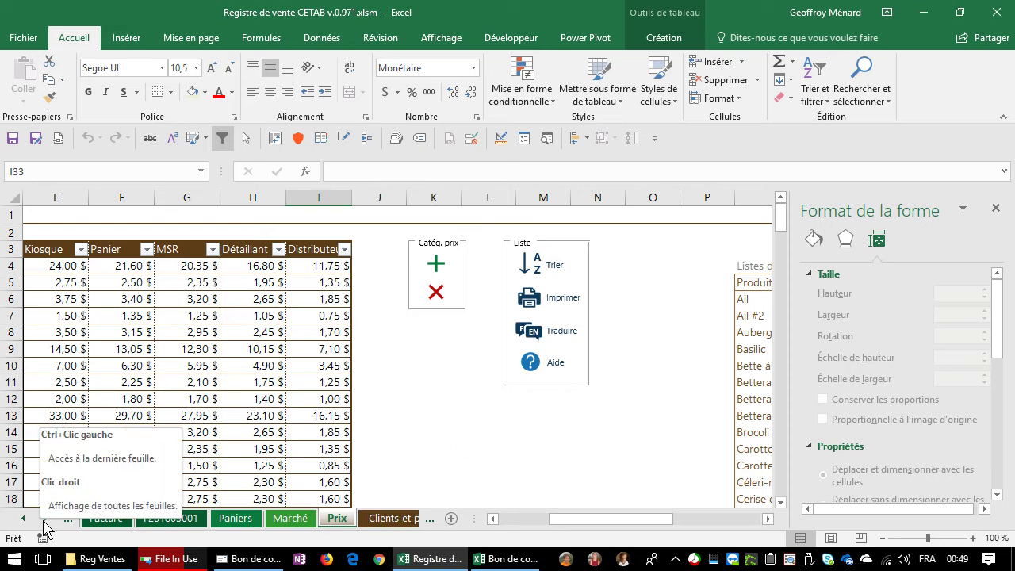
click(547, 333)
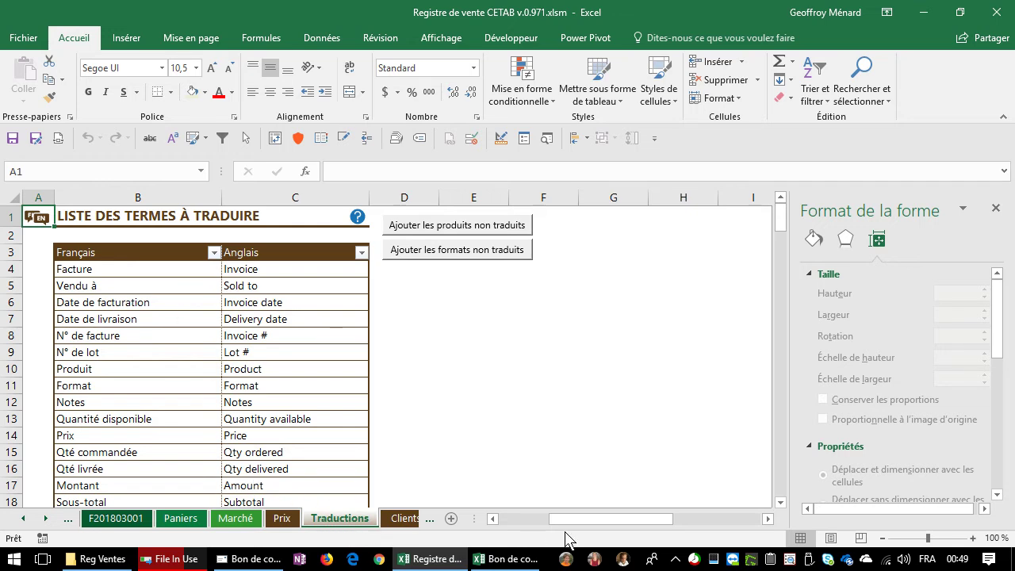
- Review the invoice terms from Facture and Date de livraison to their English equivalents Sold to through Price
mouse_move(570, 525)
mouse_down()
mouse_move(581, 524)
mouse_move(497, 524)
mouse_up()
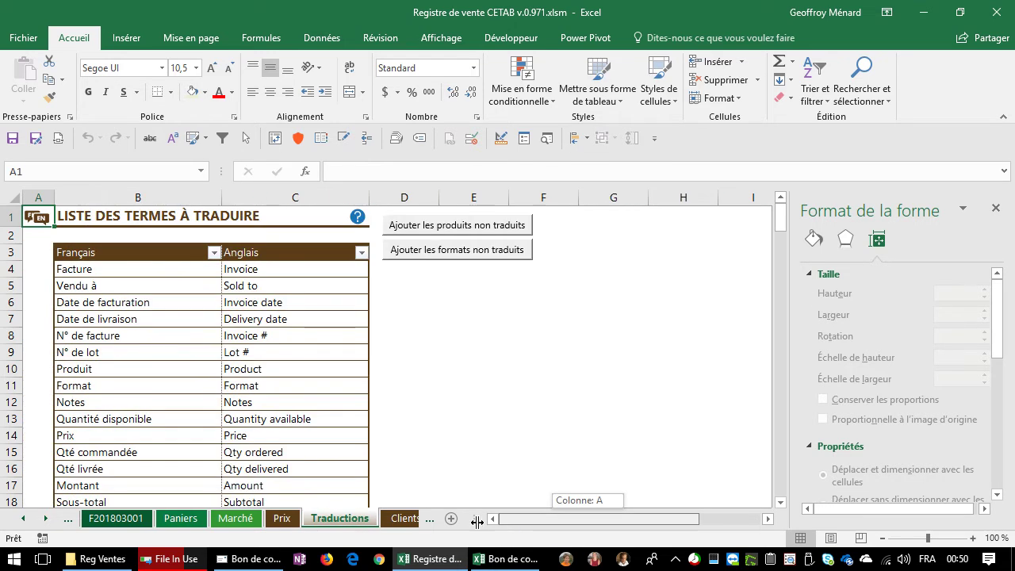
click(136, 320)
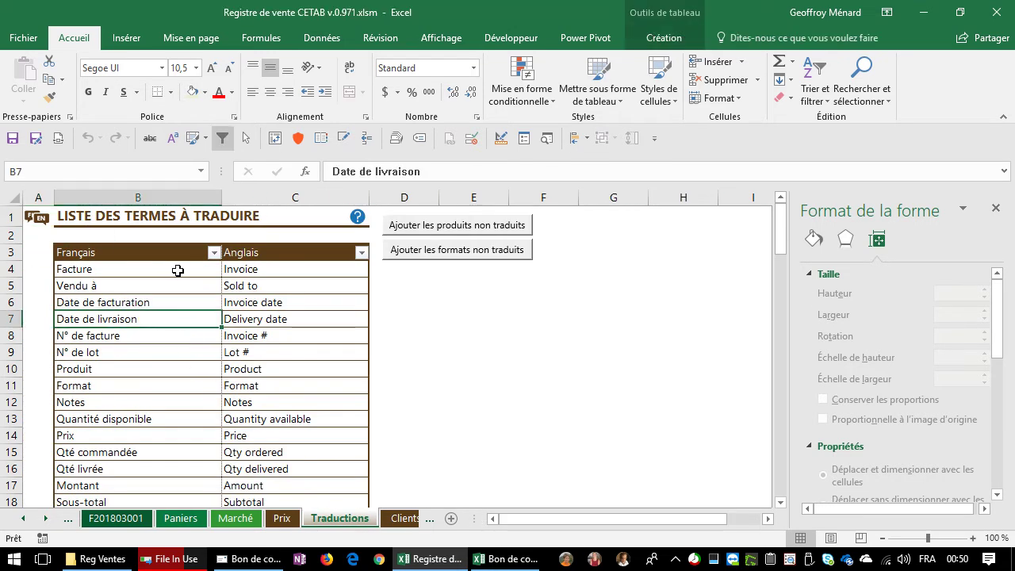
click(134, 271)
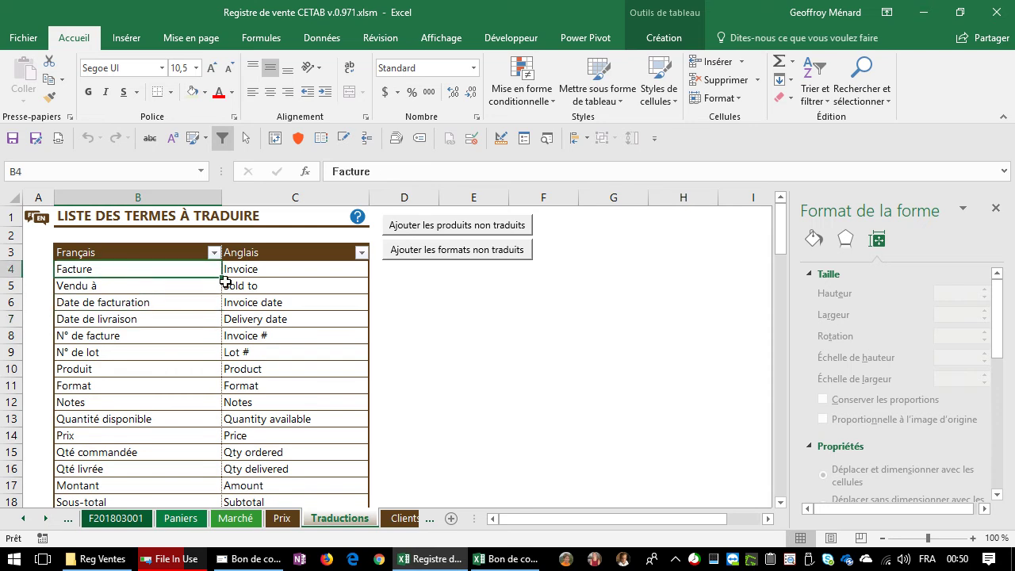
scroll(261, 317, down, 6)
scroll(238, 319, up, 6)
mouse_move(99, 272)
mouse_down()
mouse_move(239, 411)
mouse_move(239, 436)
mouse_up()
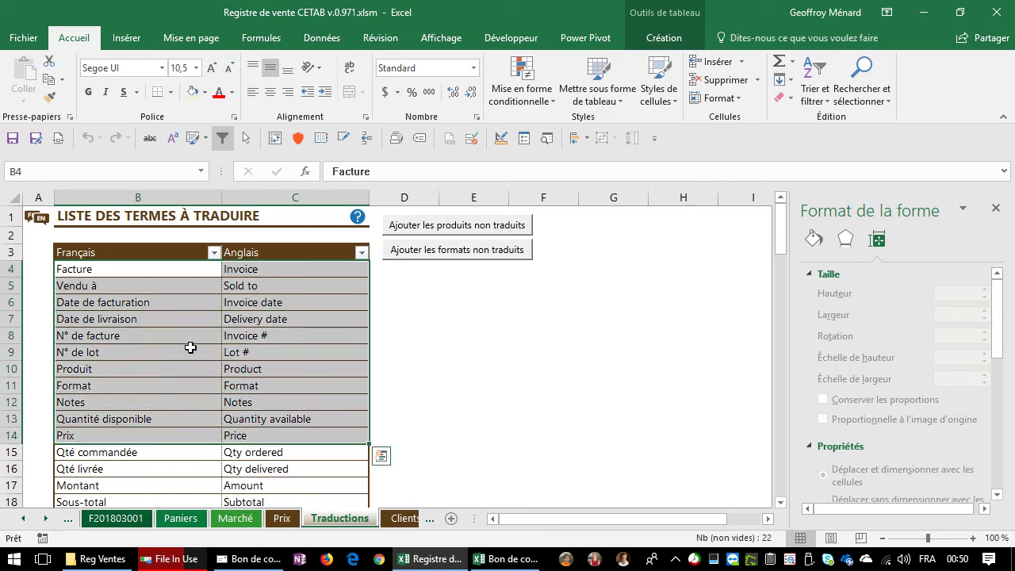
drag(286, 292, 270, 440)
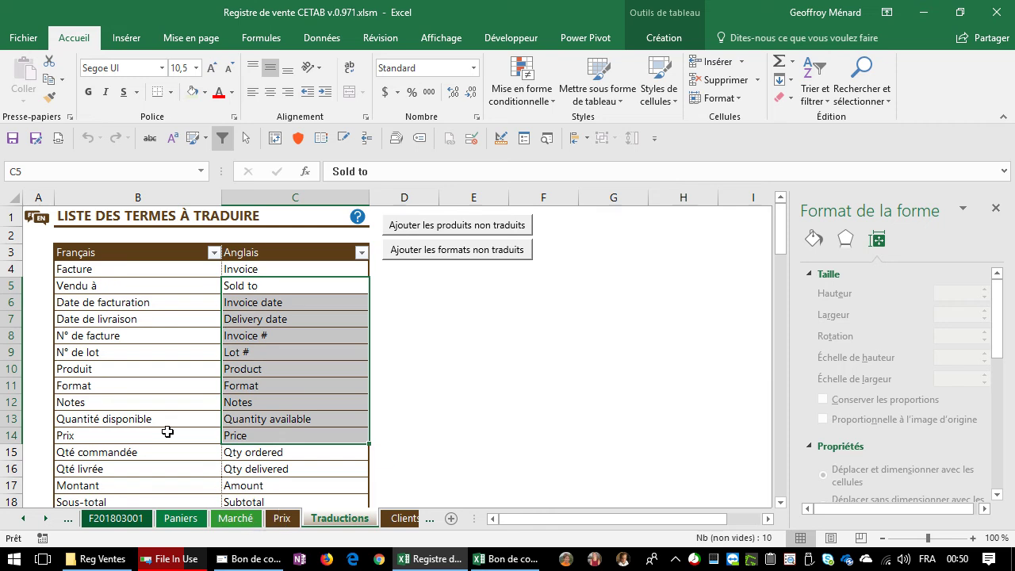
- Check product translations such as Carrots and Ail → Garlic, then go back to the Prix sheet
scroll(114, 399, down, 5)
scroll(109, 397, down, 2)
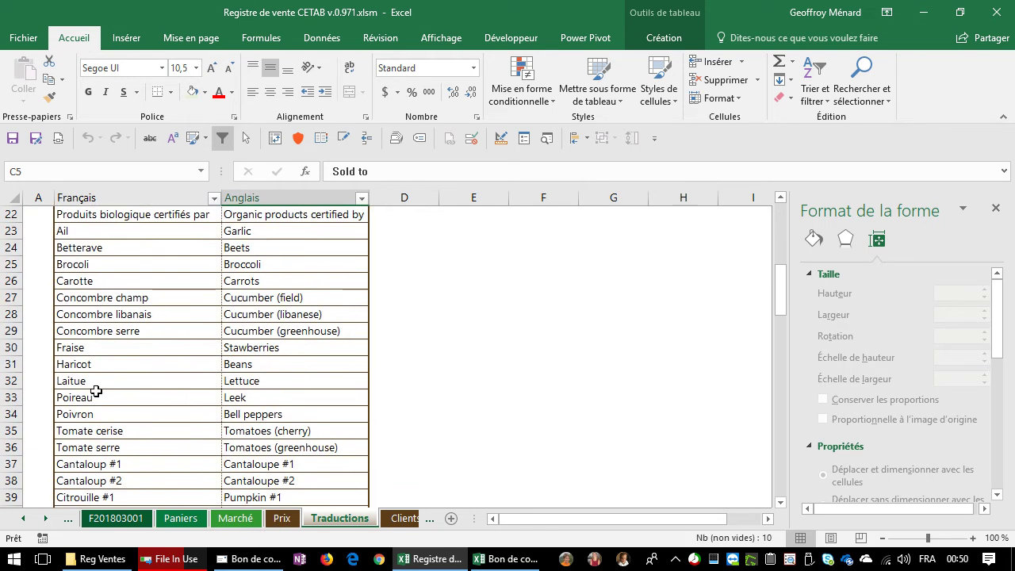
click(252, 279)
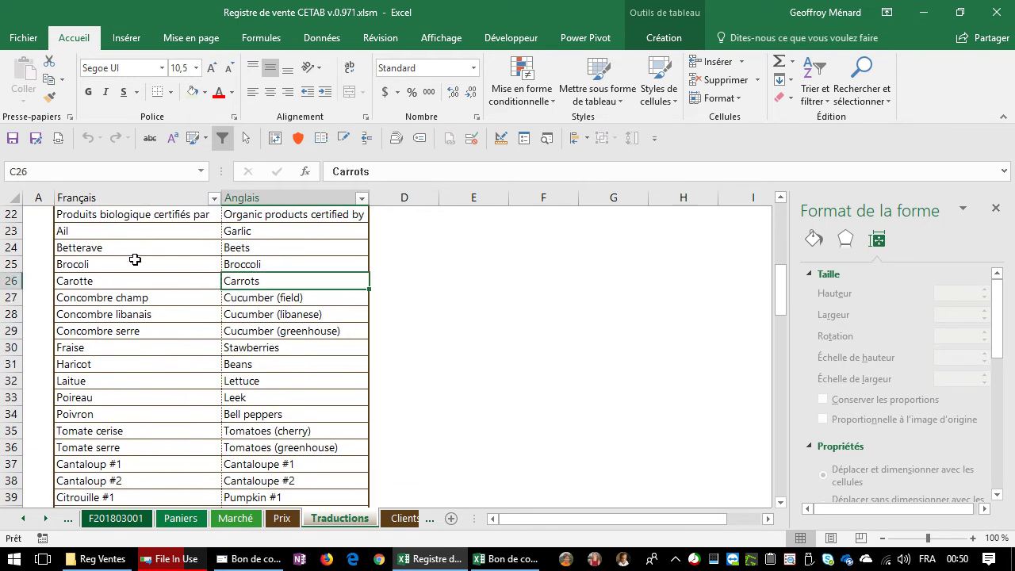
click(127, 236)
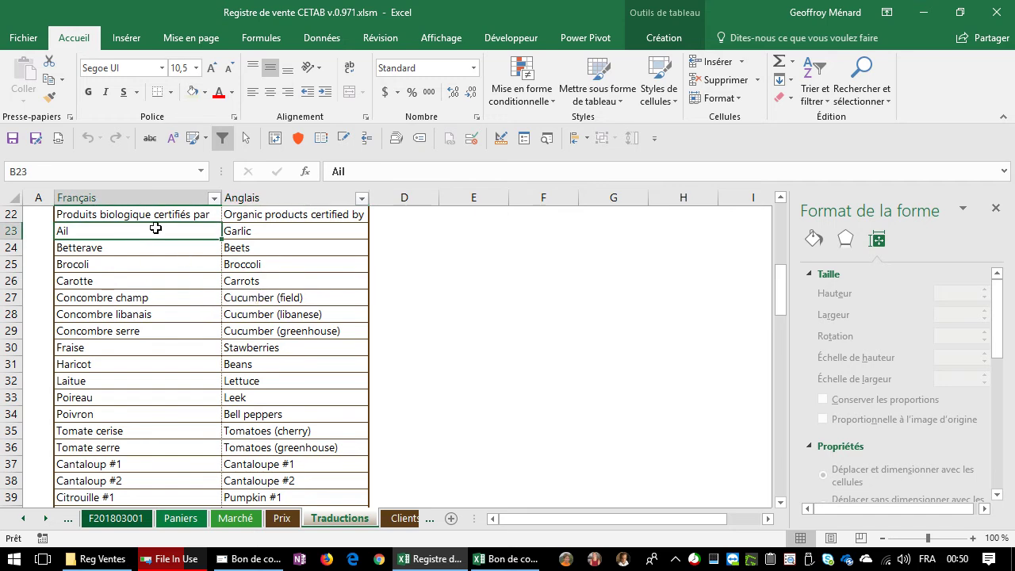
click(257, 237)
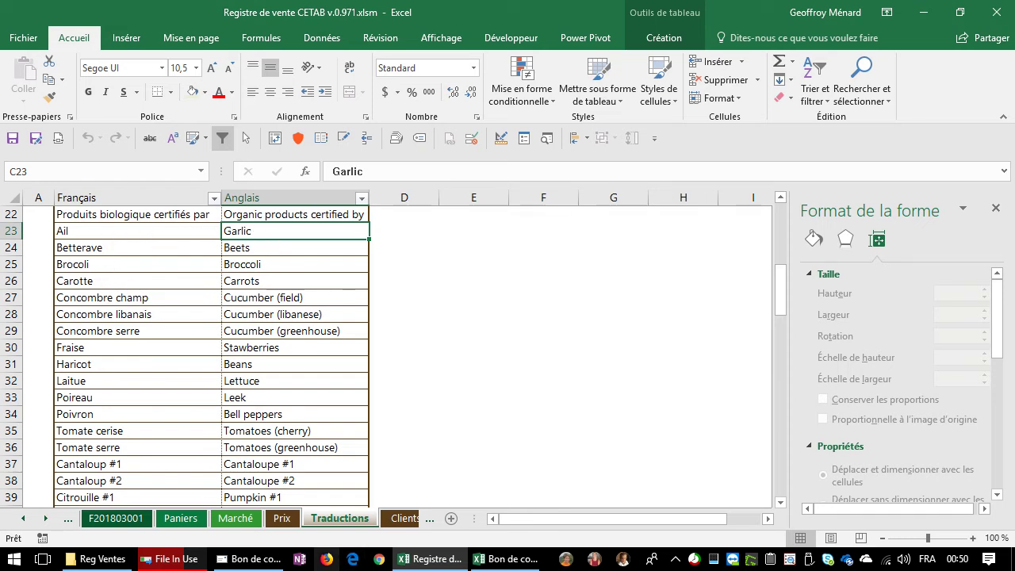
click(283, 519)
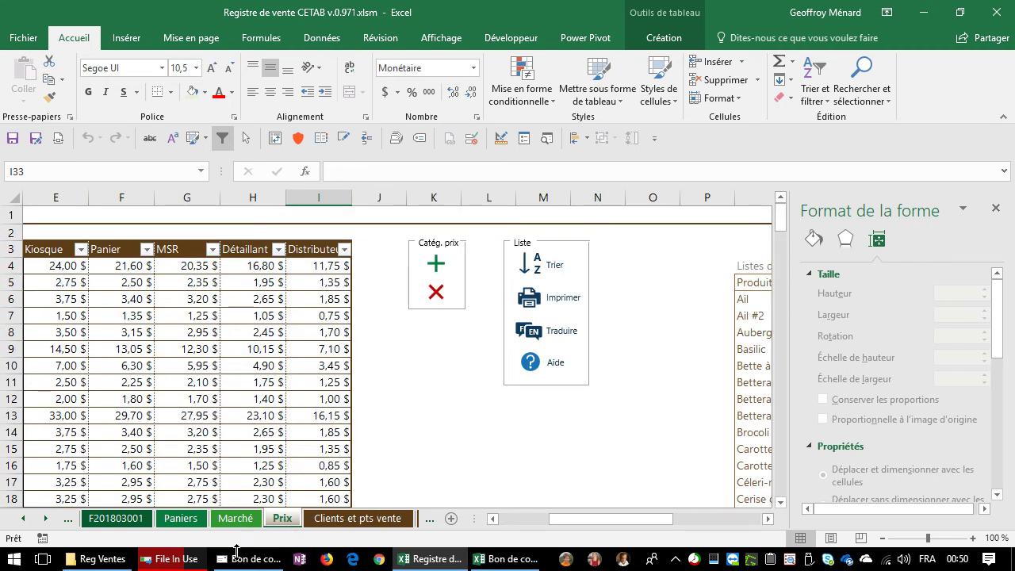
- Bring the Prix sheet's Produit and Format columns back into view and scroll along the sheet tabs
click(541, 518)
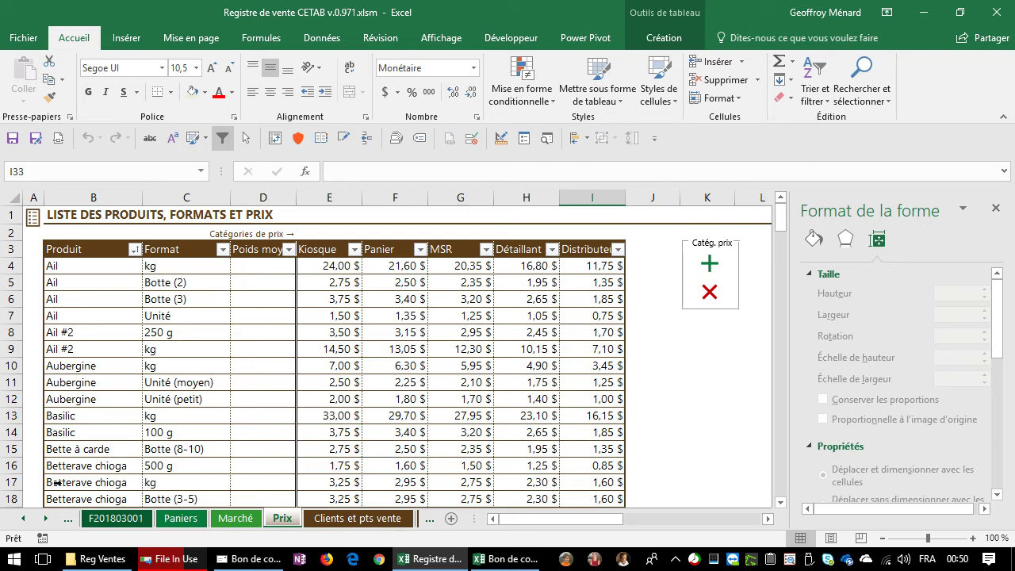
click(45, 519)
click(45, 519)
click(45, 519)
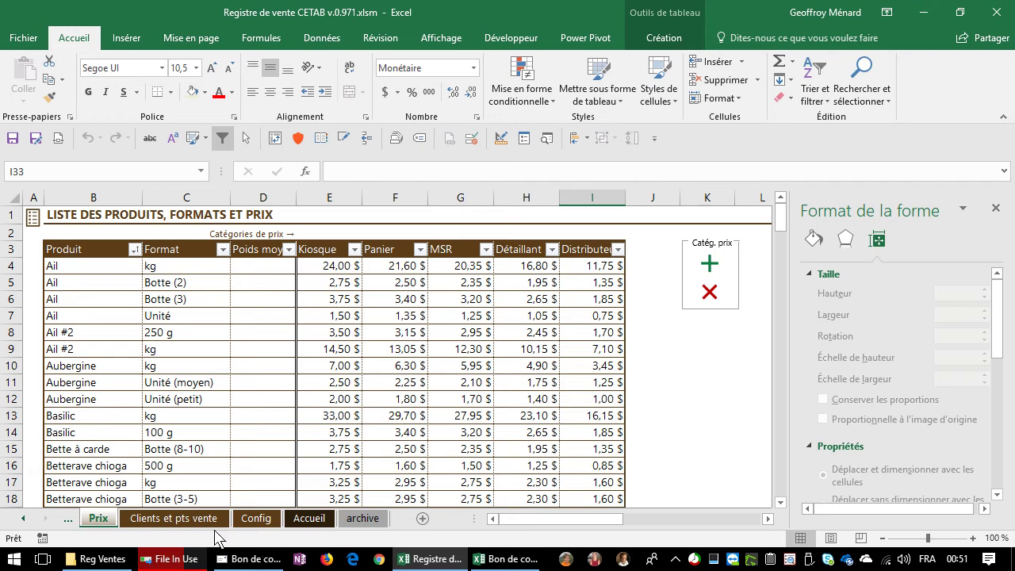
drag(559, 519, 597, 520)
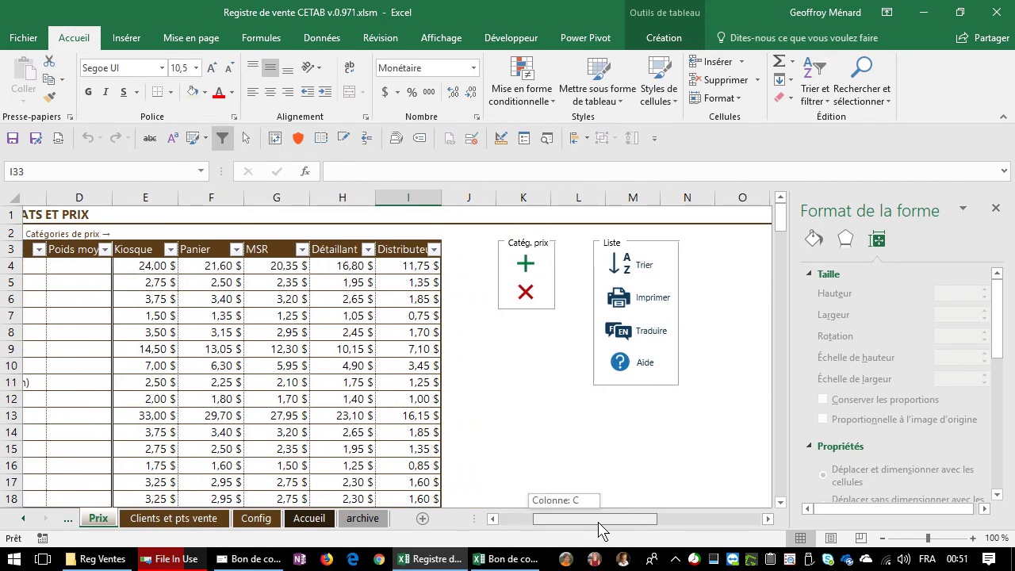
- Open the Traductions list and run 'Ajouter les produits non traduits', adding Chou pommé vert, Coriandre and others
click(603, 334)
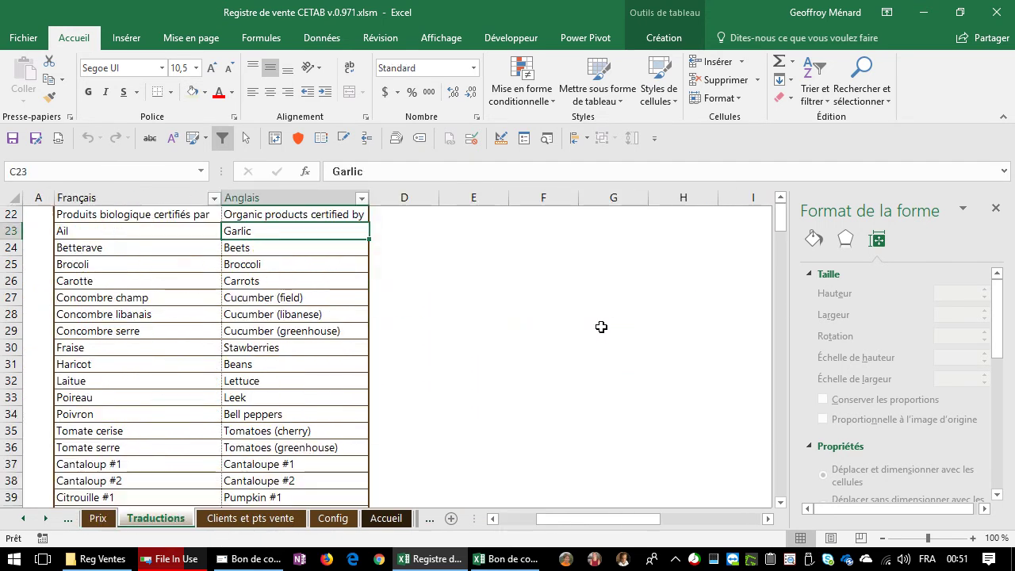
scroll(154, 353, down, 3)
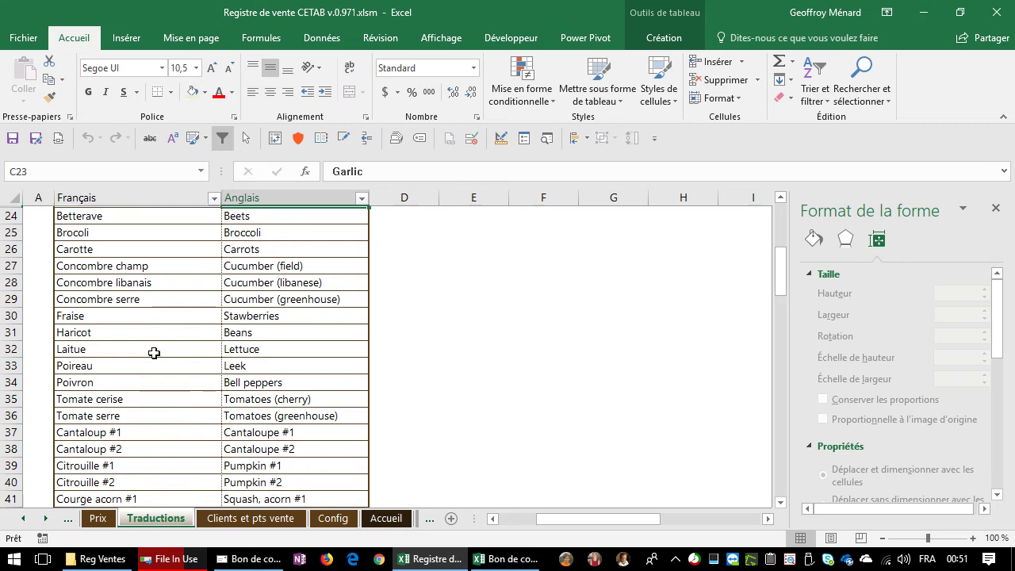
scroll(154, 353, down, 5)
scroll(154, 353, down, 5)
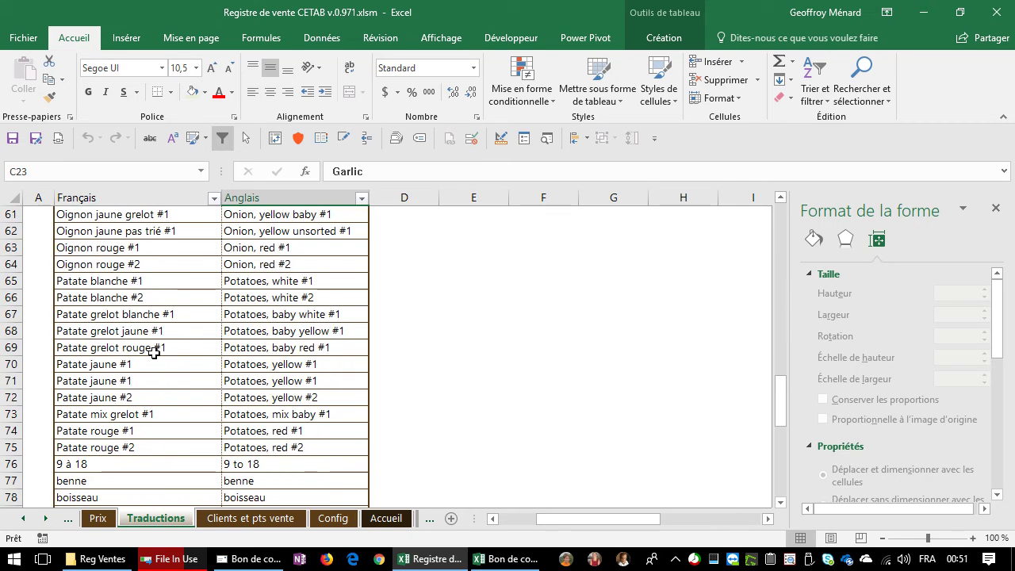
scroll(153, 353, down, 4)
scroll(154, 353, down, 2)
scroll(154, 353, down, 3)
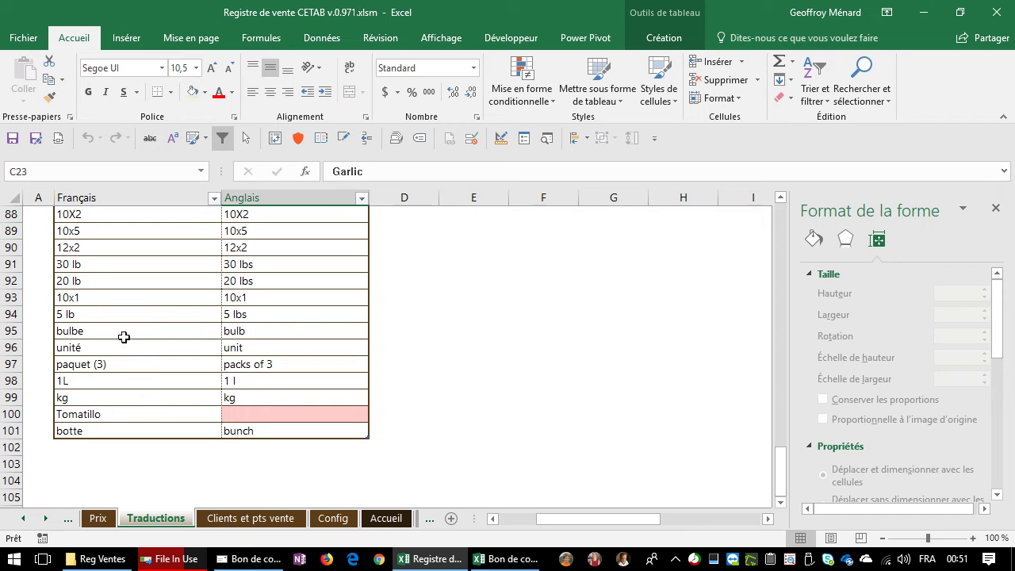
scroll(191, 388, up, 8)
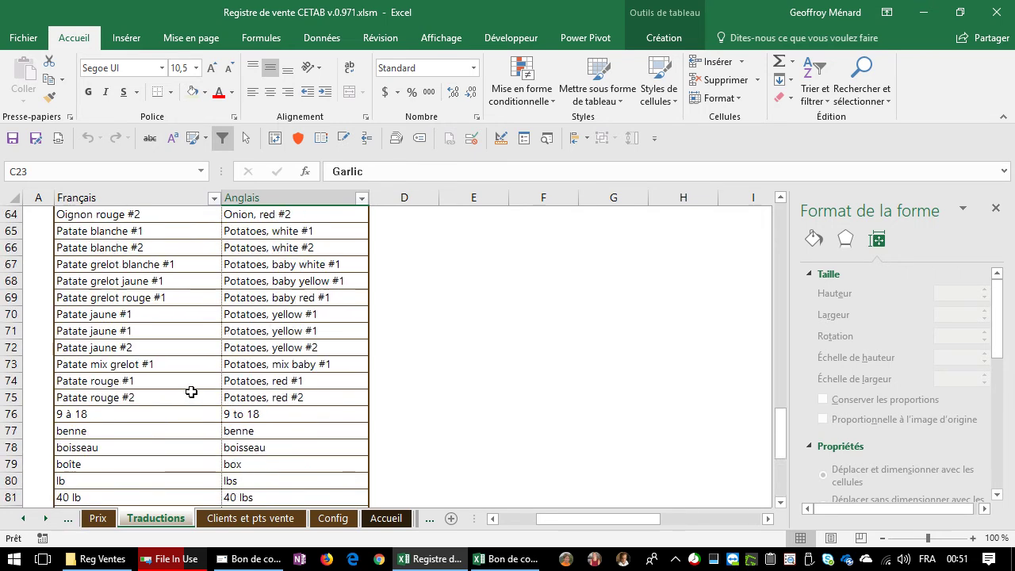
scroll(191, 392, up, 20)
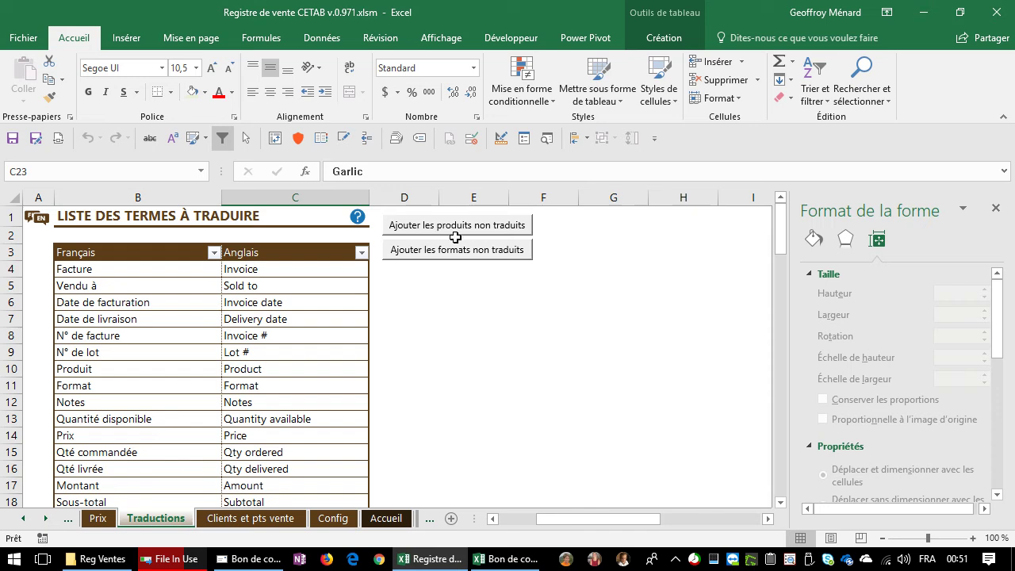
click(480, 227)
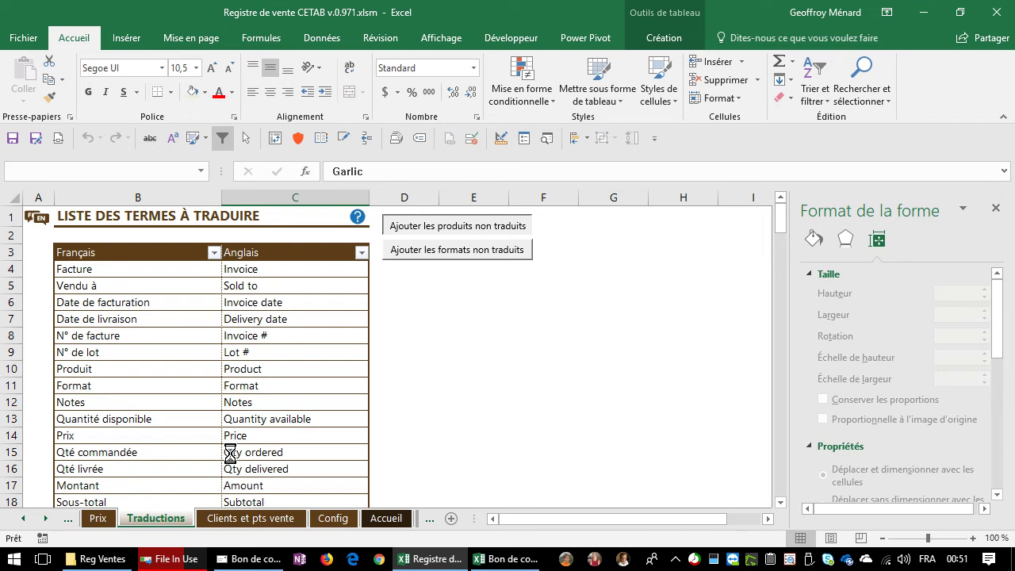
scroll(178, 347, down, 4)
- Clear the Traductions filter and enter Basil as the English for Basilic
scroll(179, 347, down, 3)
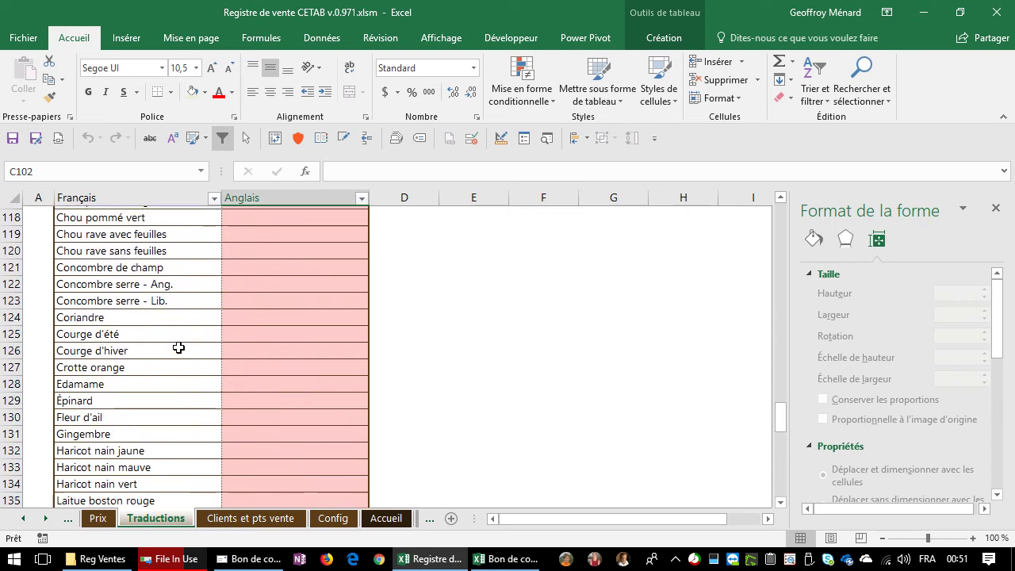
scroll(178, 347, down, 1)
scroll(178, 347, up, 9)
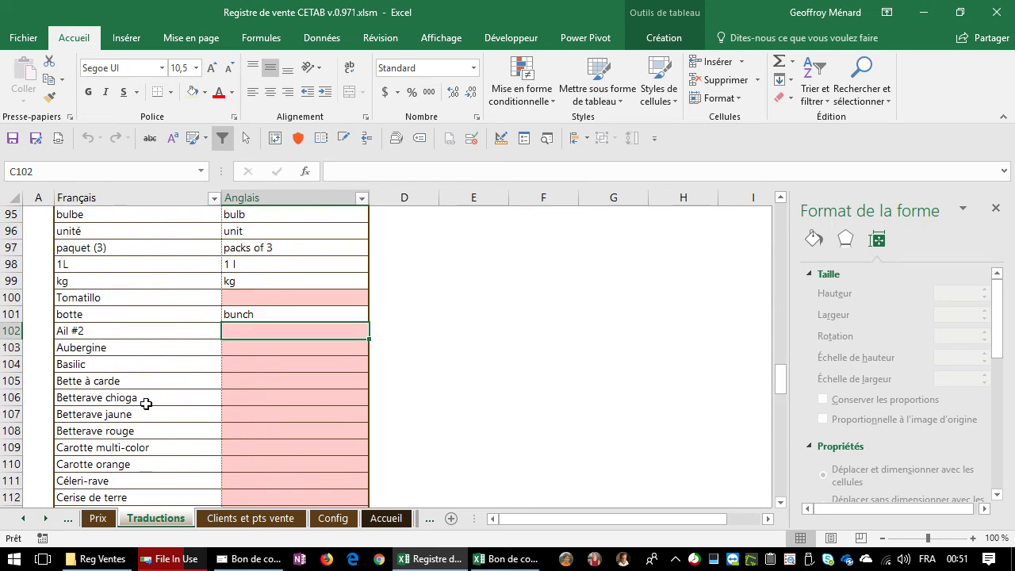
click(264, 357)
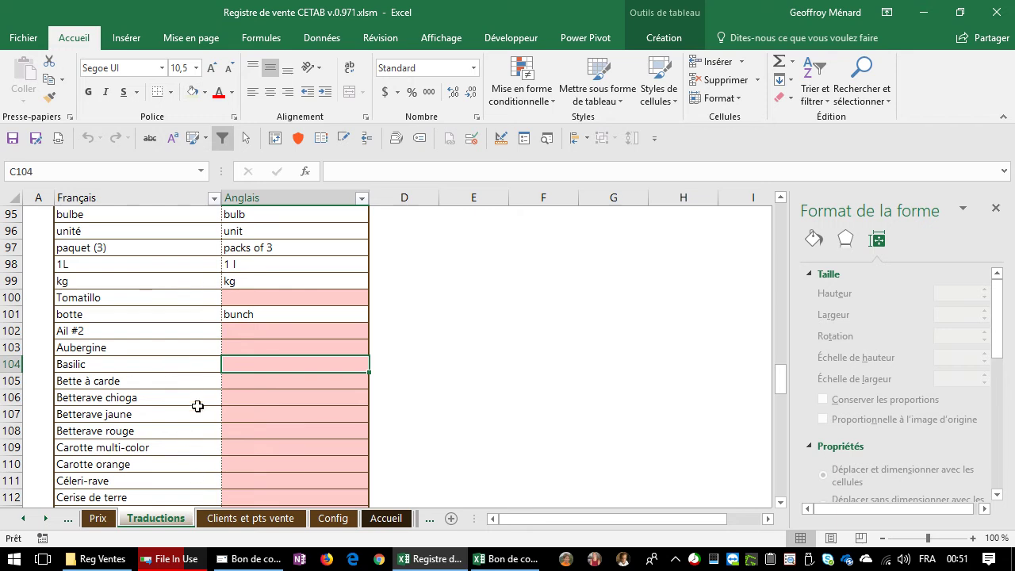
scroll(198, 402, down, 3)
scroll(197, 403, up, 2)
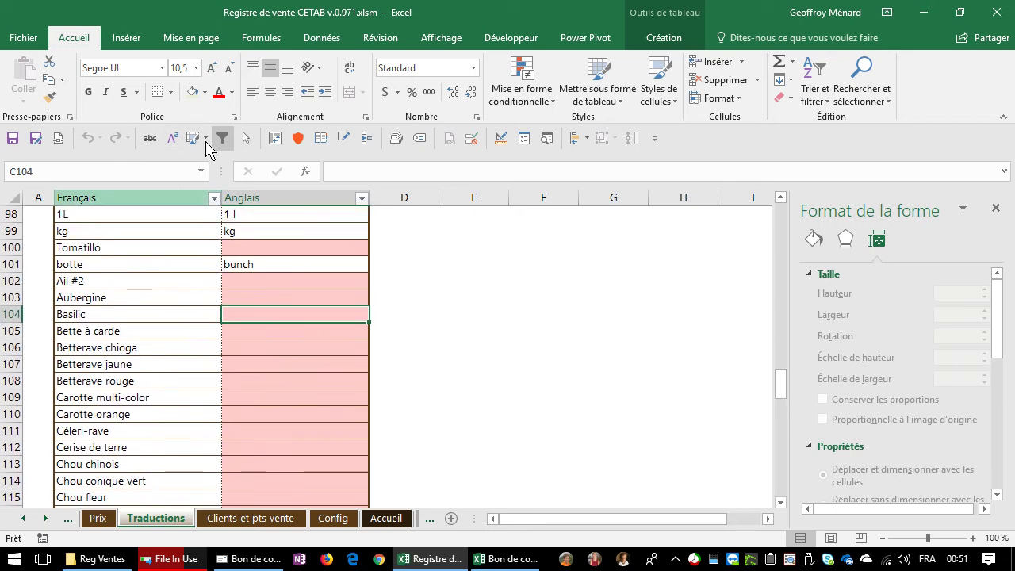
click(222, 139)
scroll(143, 333, up, 7)
scroll(146, 331, up, 20)
scroll(202, 456, down, 10)
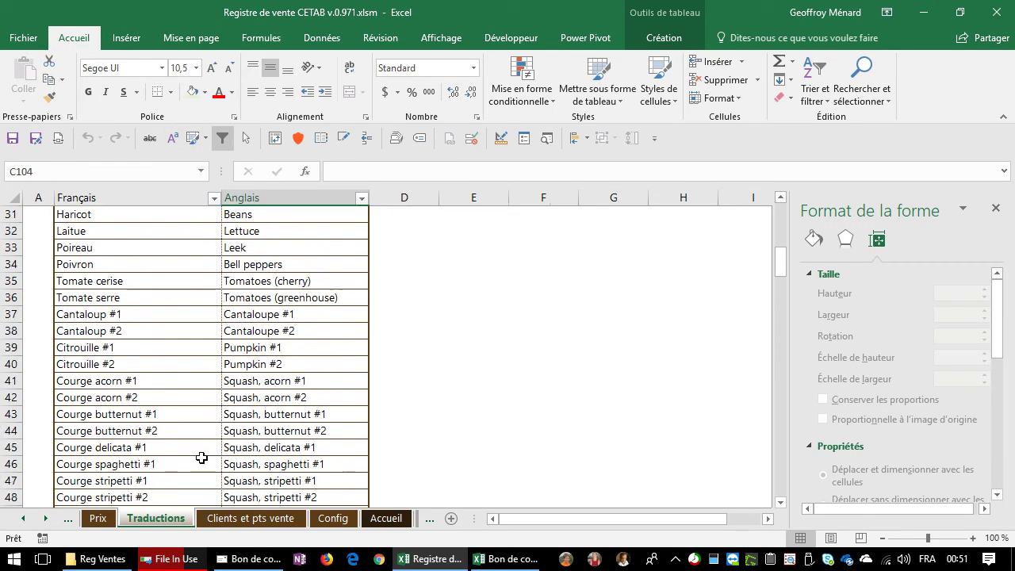
scroll(201, 455, down, 15)
scroll(214, 457, down, 10)
scroll(222, 459, up, 1)
click(293, 268)
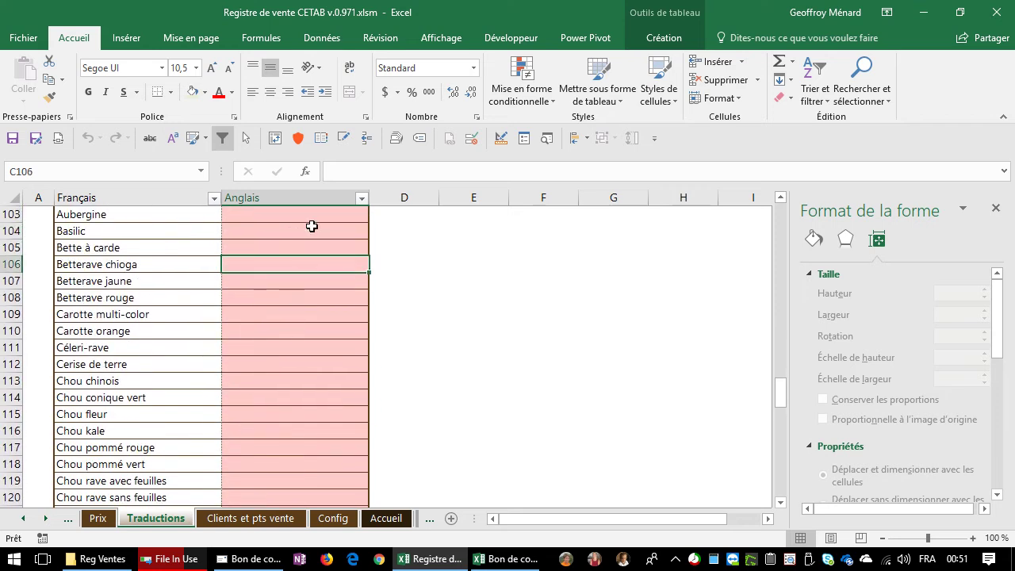
click(272, 231)
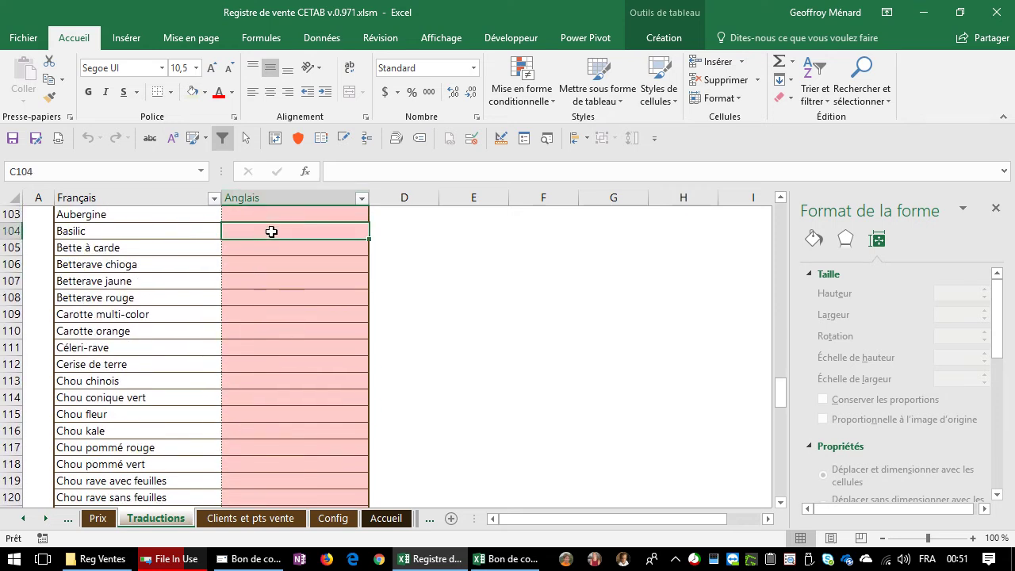
text(Basil)
key(Return)
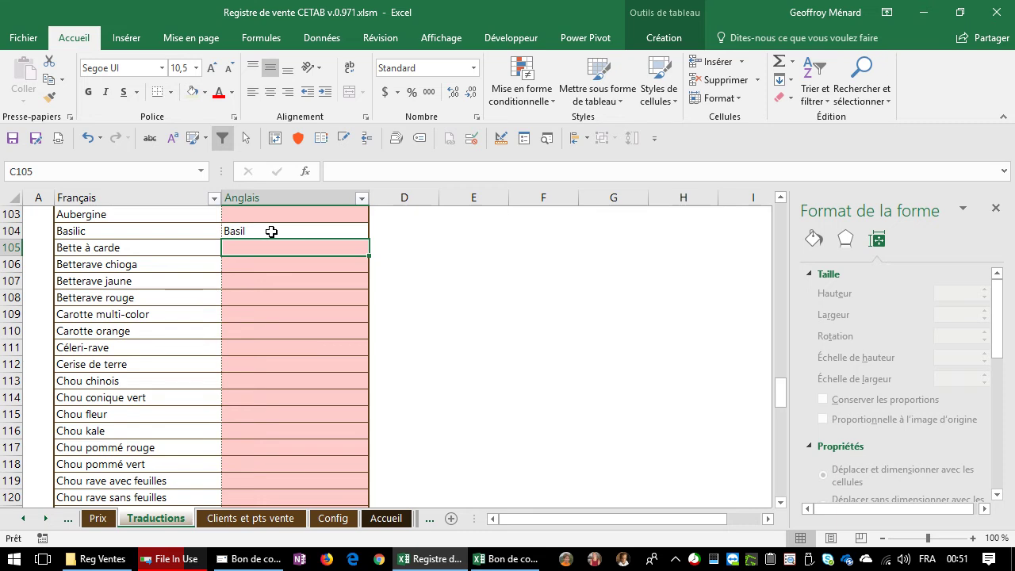
- Enter Eggplant as the English for Aubergine, fixing the typo
key(Up)
key(Up)
text(Eggapl)
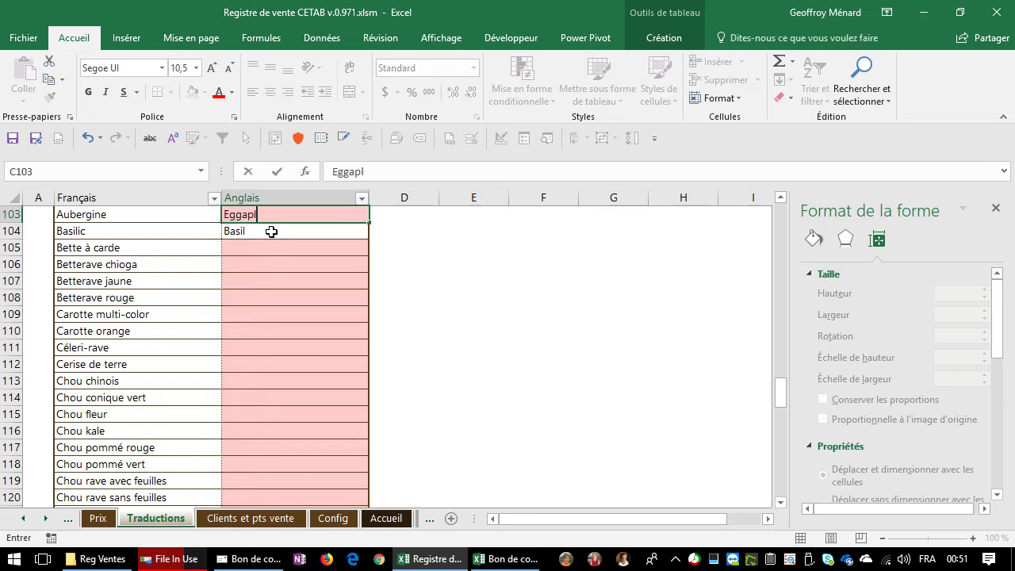
key(BackSpace)
text(plant<)
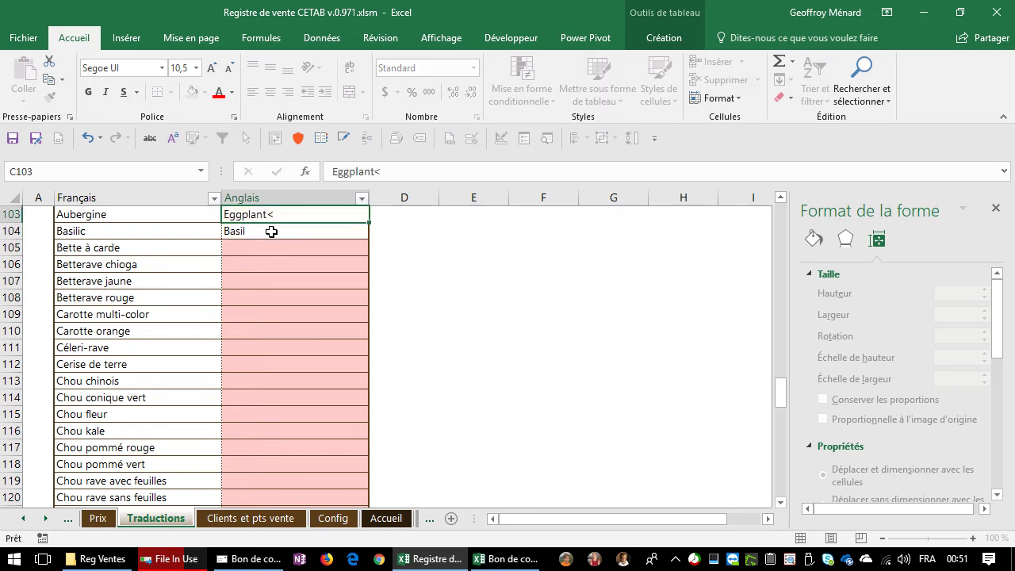
key(Return)
key(Delete)
click(259, 245)
click(300, 215)
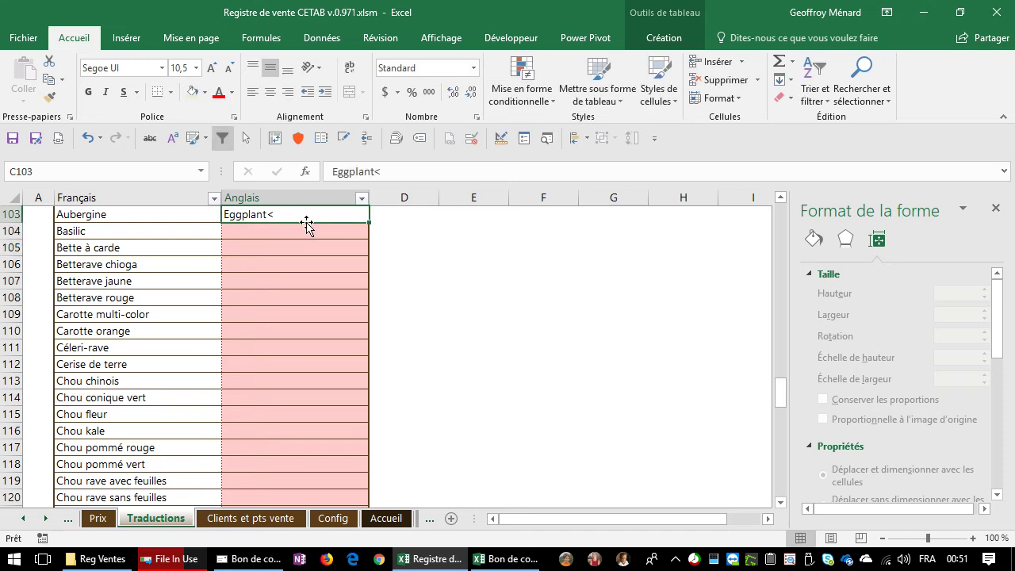
key(F2)
key(BackSpace)
key(Return)
scroll(528, 331, up, 11)
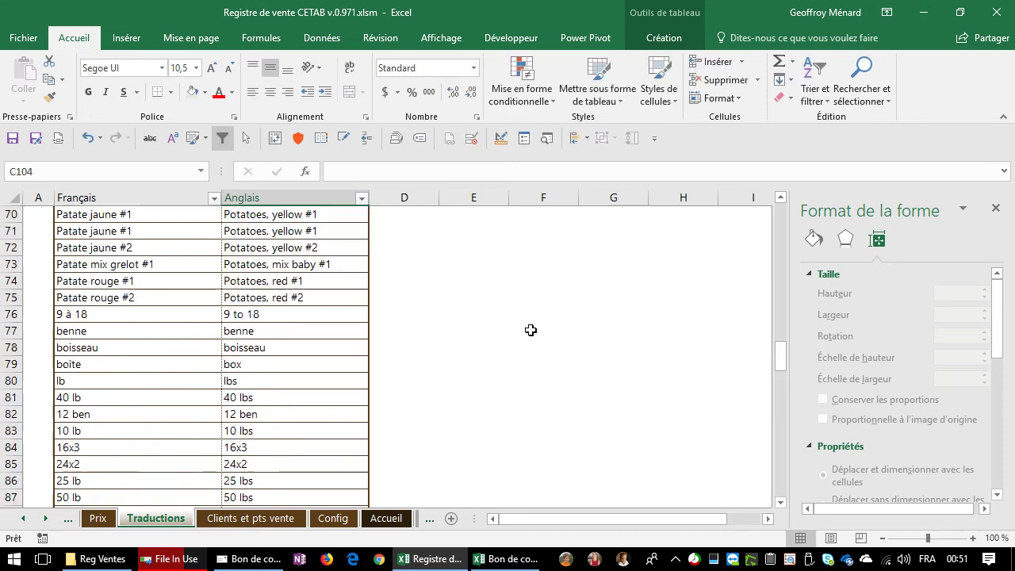
scroll(530, 330, up, 20)
- Run 'Ajouter les formats non traduits' and select the new formats Botte feuilles through Unité (très petit)
click(465, 250)
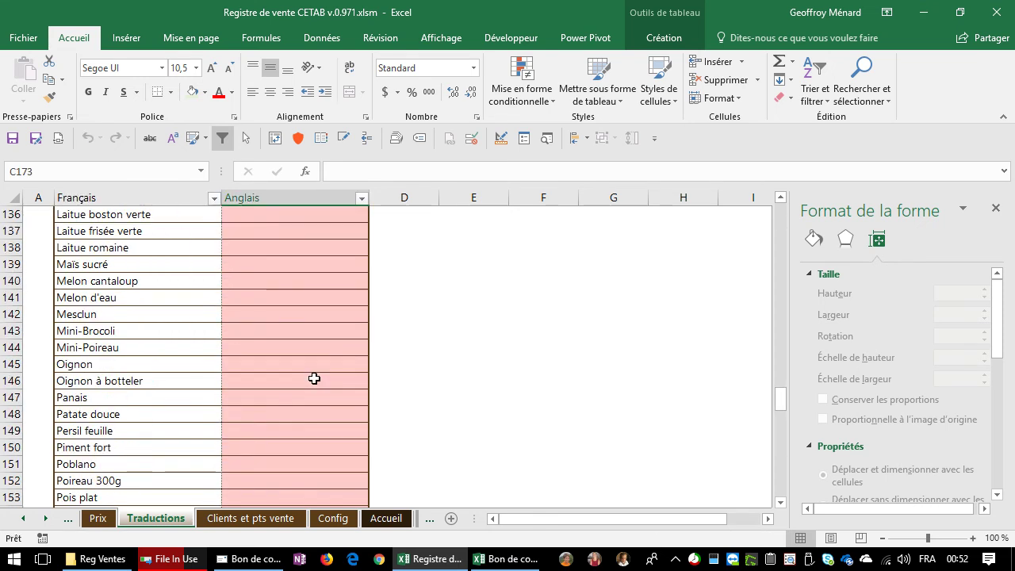
scroll(314, 378, down, 5)
scroll(314, 378, down, 4)
scroll(315, 377, down, 5)
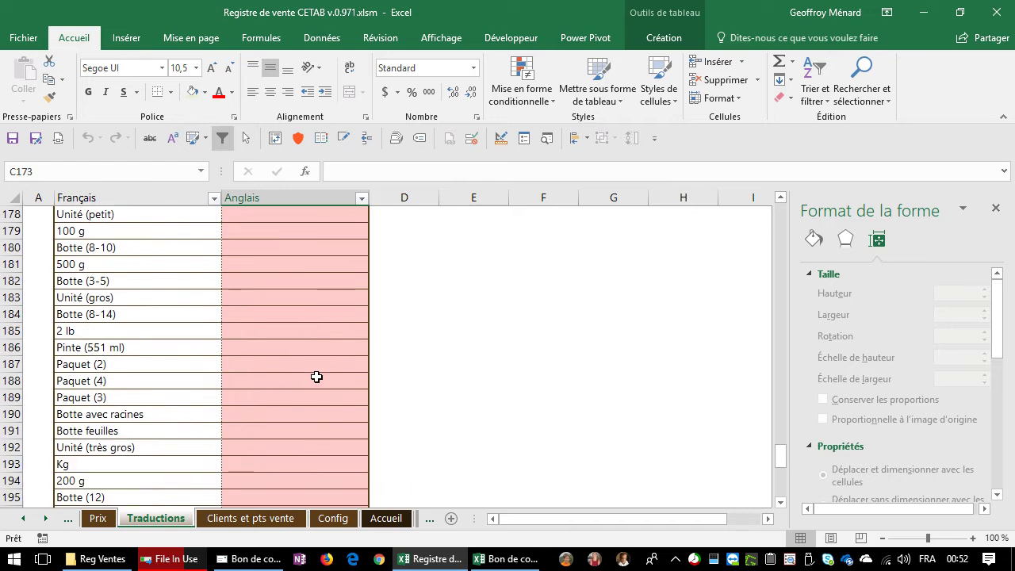
scroll(316, 377, down, 2)
drag(127, 331, 125, 494)
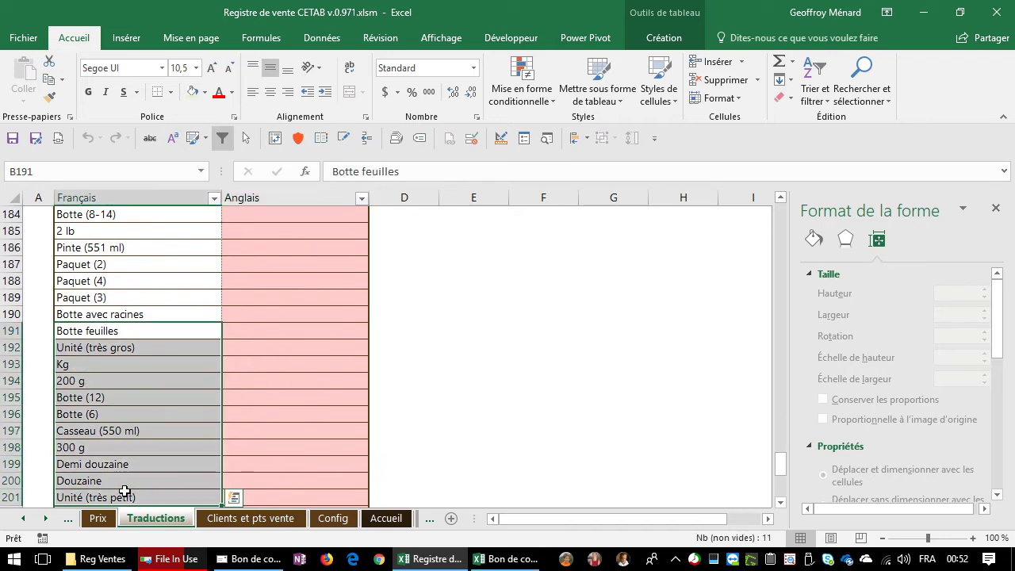
- Open archived invoice F201803001 and inspect its account balance formula
click(22, 518)
click(22, 518)
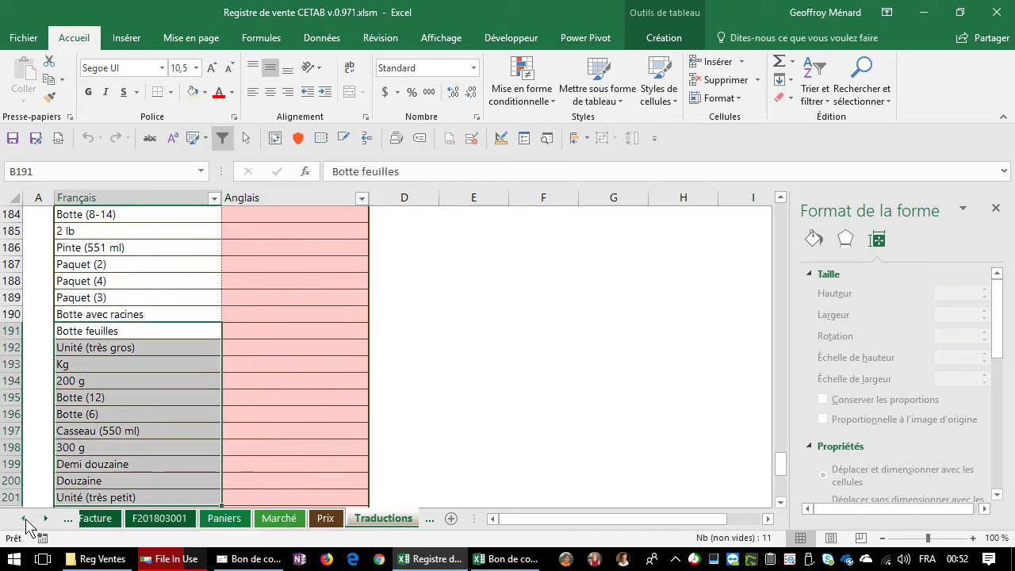
click(171, 518)
scroll(607, 408, up, 3)
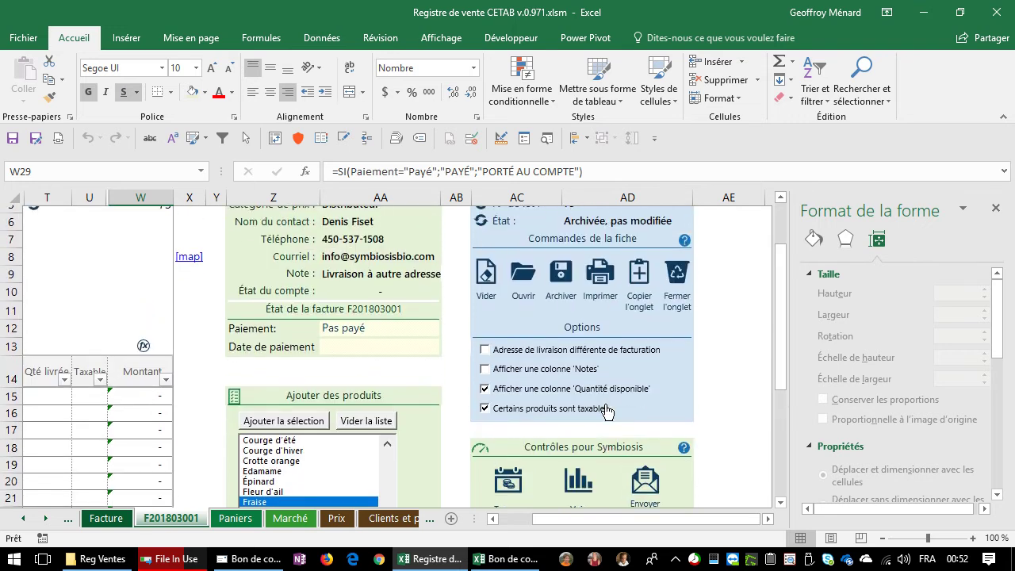
scroll(607, 409, up, 2)
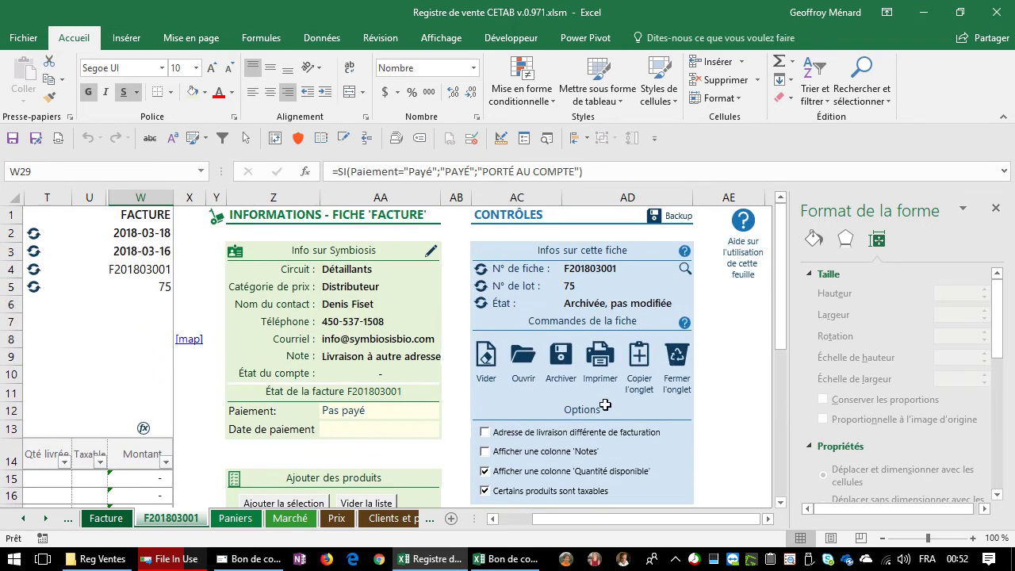
scroll(556, 400, down, 1)
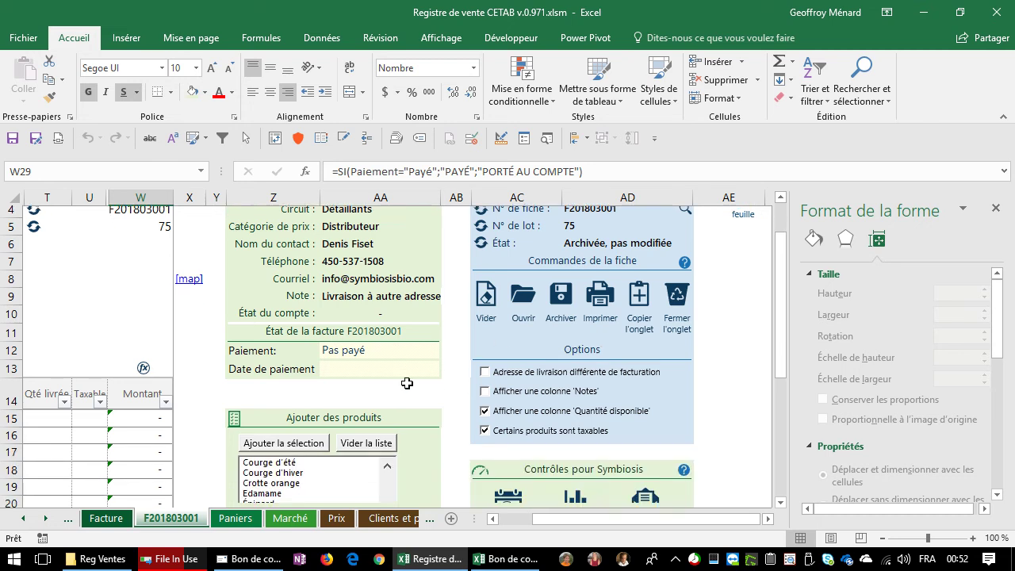
scroll(408, 380, down, 1)
click(373, 269)
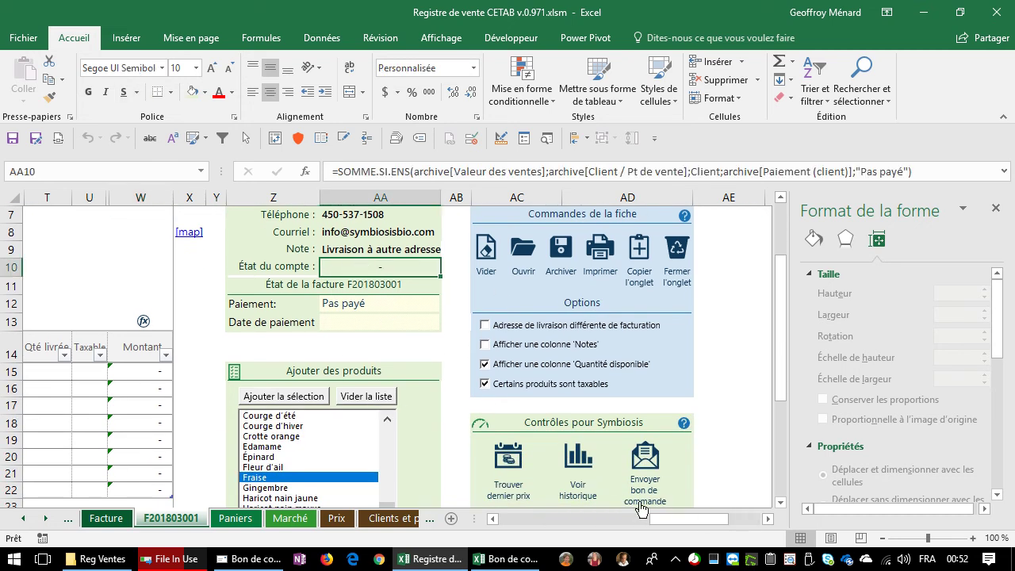
- Open the client dropdown and close it with the customer unchanged, then scroll the sheet tabs
drag(677, 520, 568, 528)
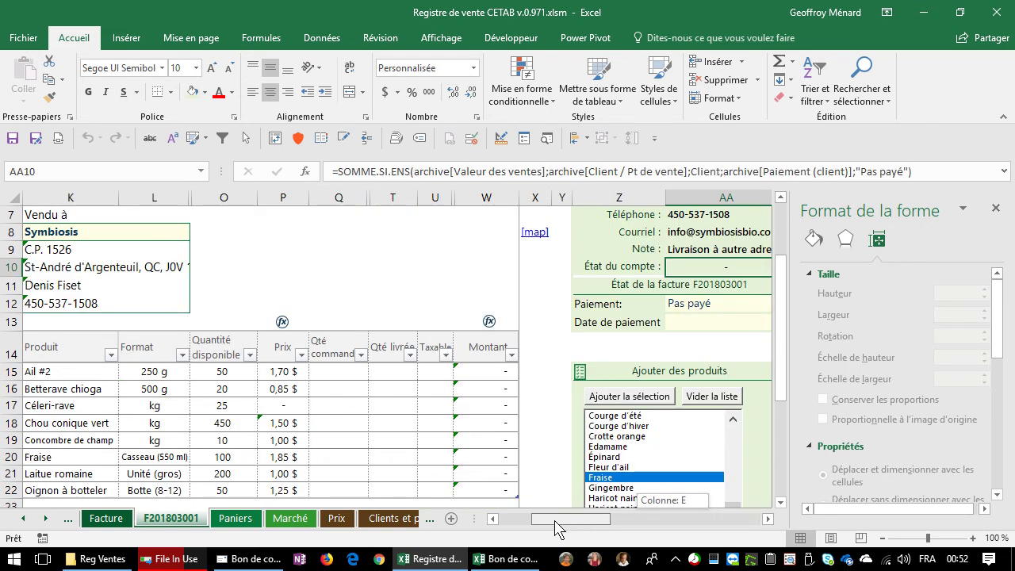
scroll(362, 328, up, 2)
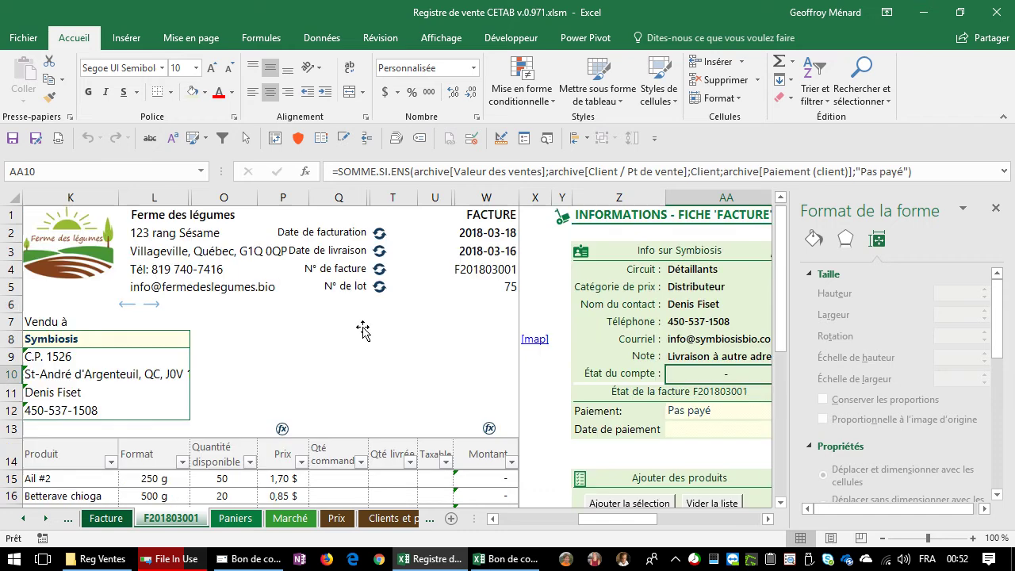
click(82, 334)
click(197, 340)
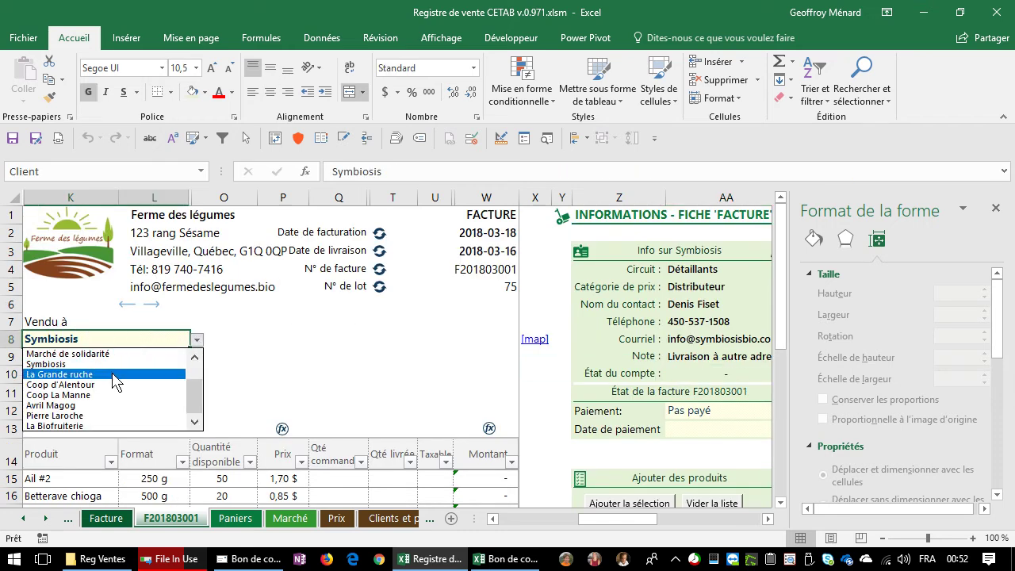
click(278, 381)
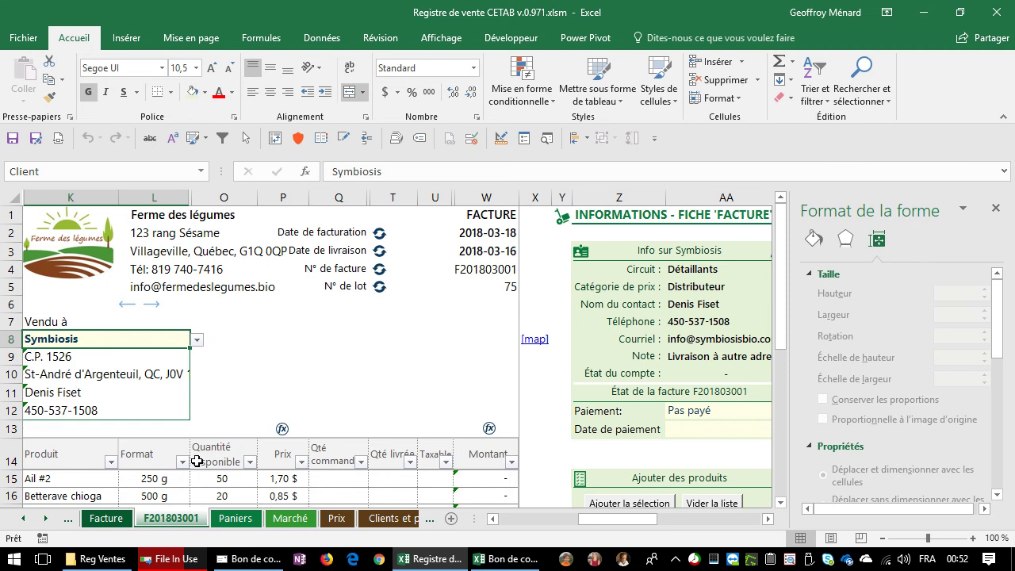
click(23, 519)
click(23, 519)
- Add N° d'enregistrement to Lignes in the Comptes à recevoir pivot to list invoice numbers
click(23, 519)
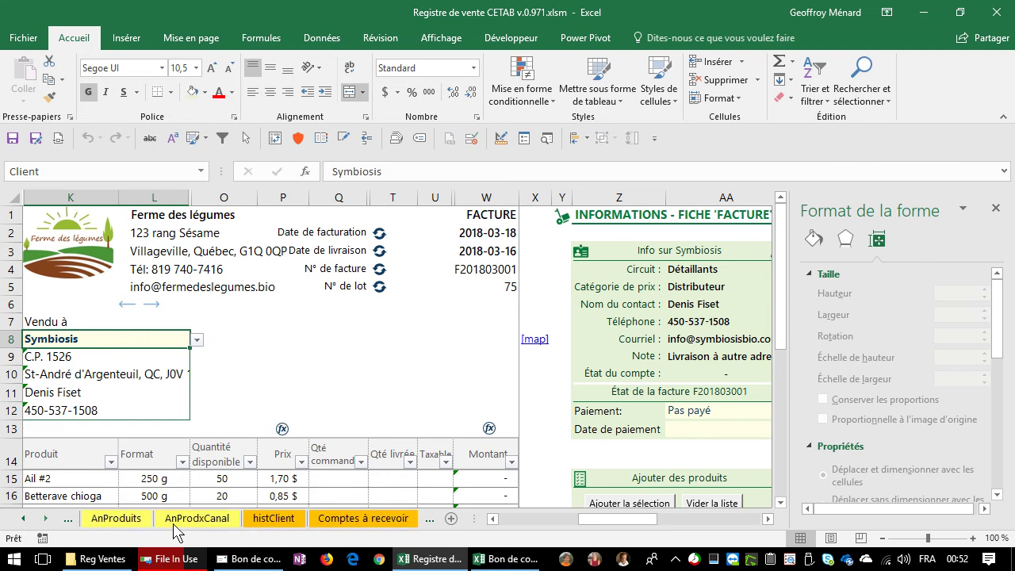
click(381, 520)
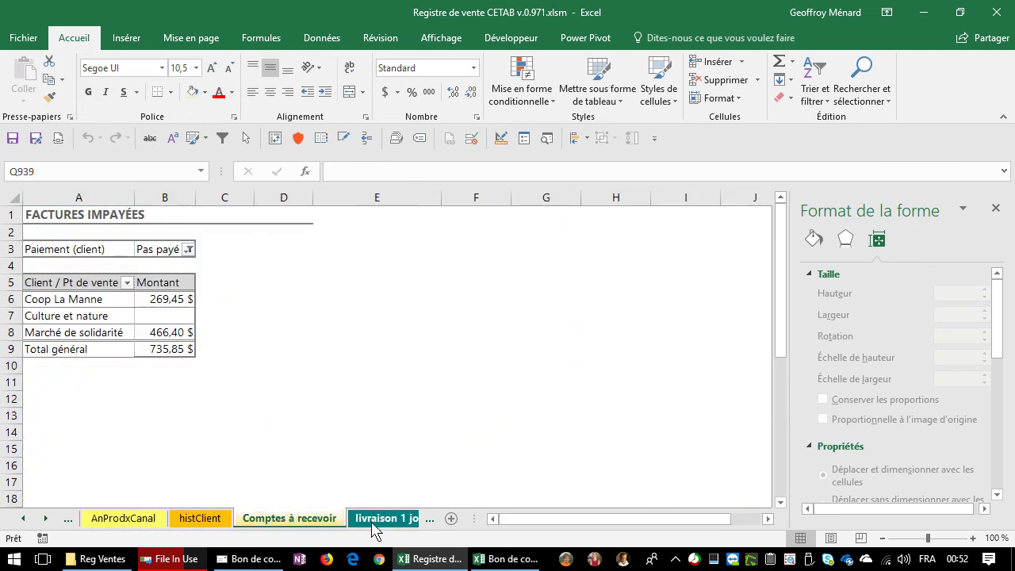
click(36, 382)
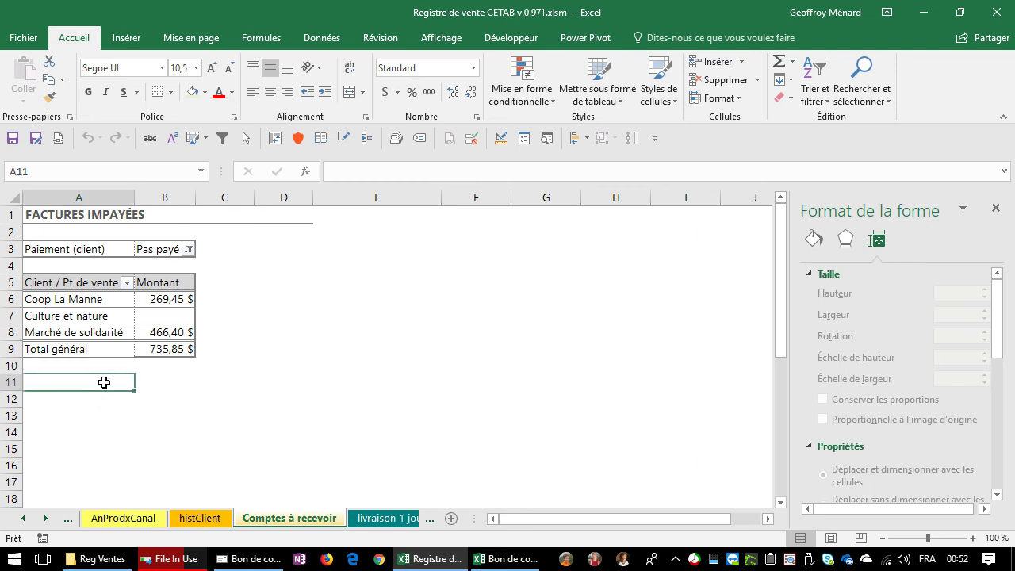
click(165, 250)
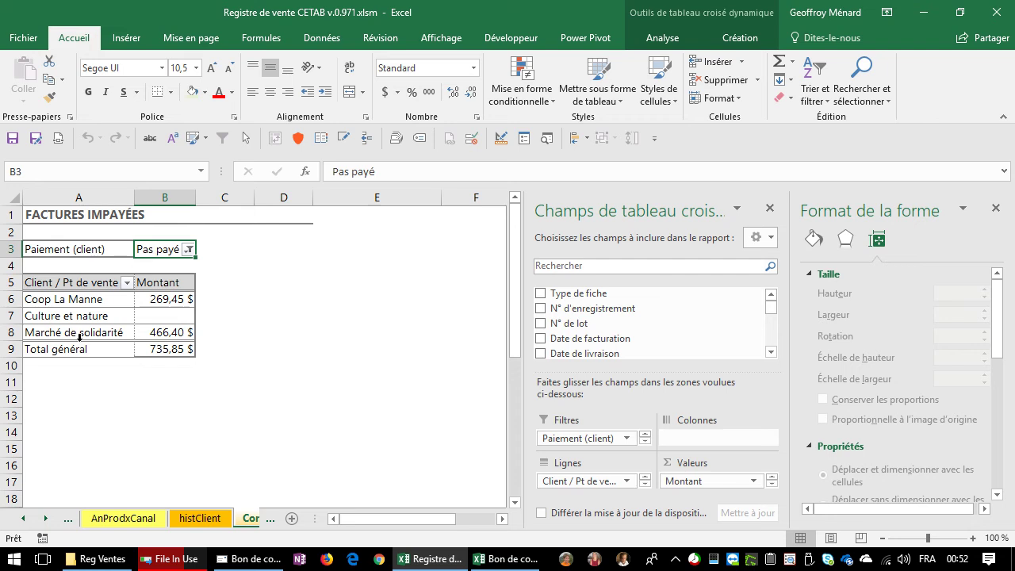
click(173, 315)
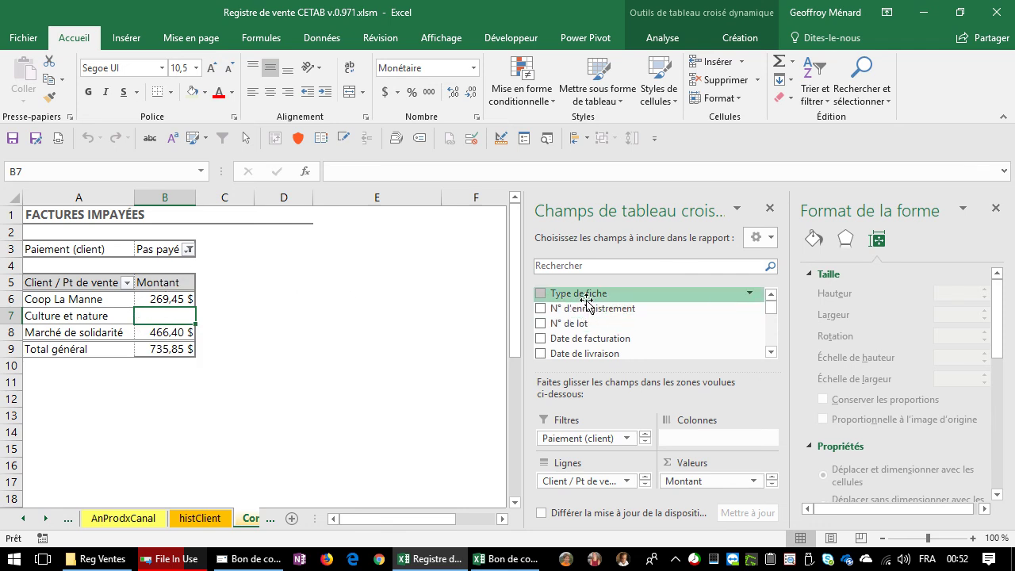
drag(577, 312, 590, 493)
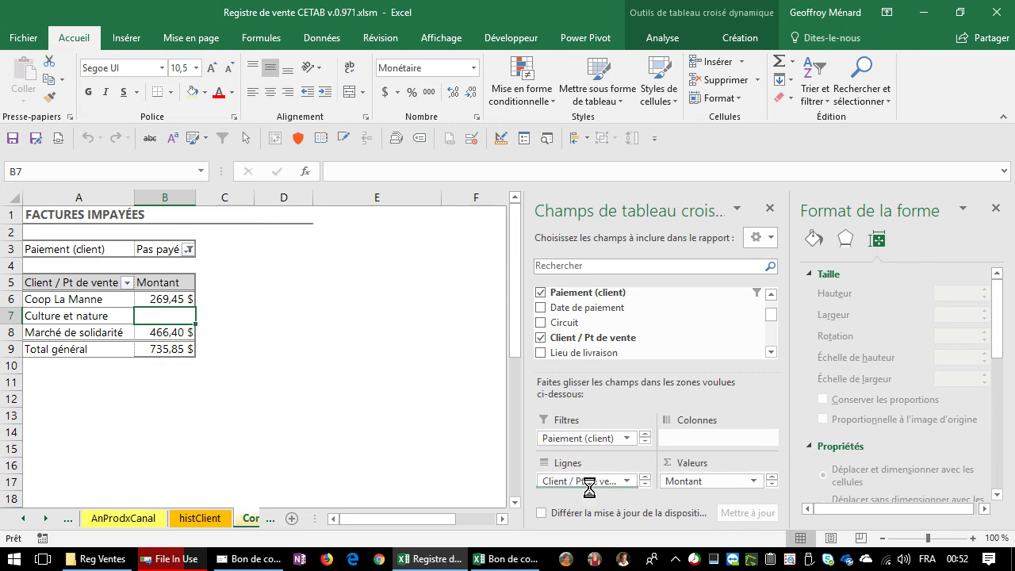
drag(590, 493, 605, 484)
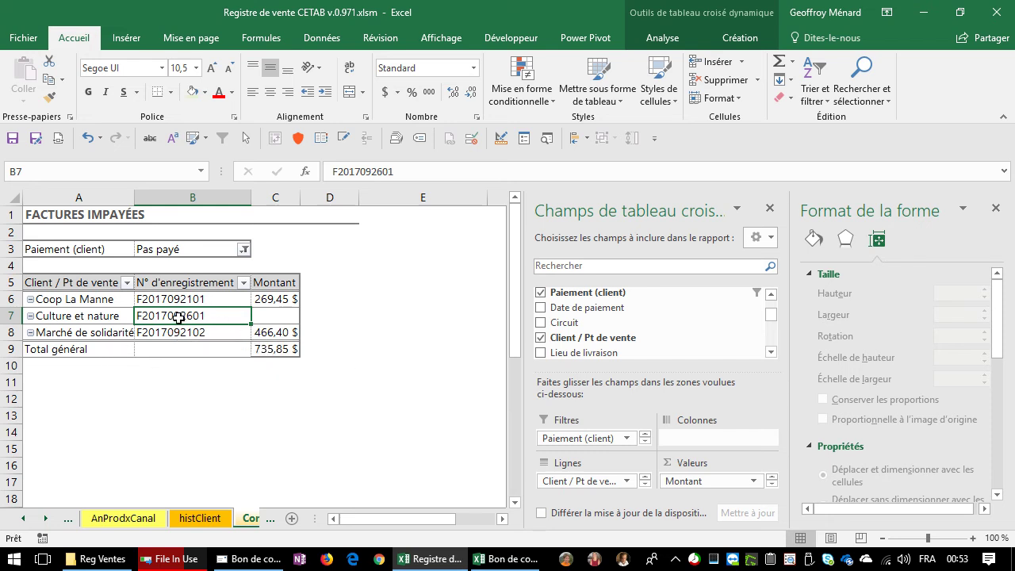
mouse_move(178, 317)
mouse_down()
mouse_move(194, 322)
mouse_move(265, 289)
mouse_up()
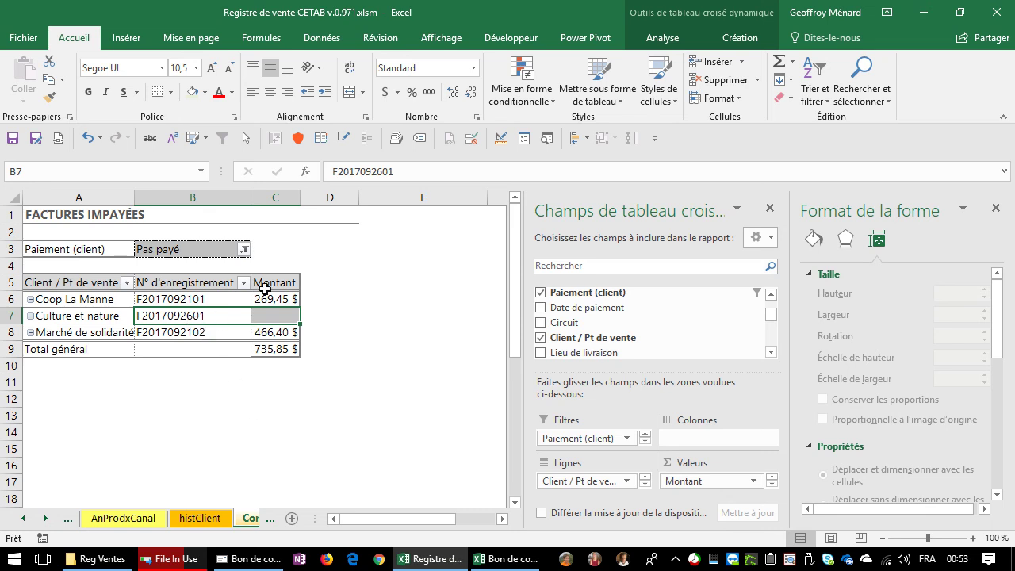
double_click(362, 171)
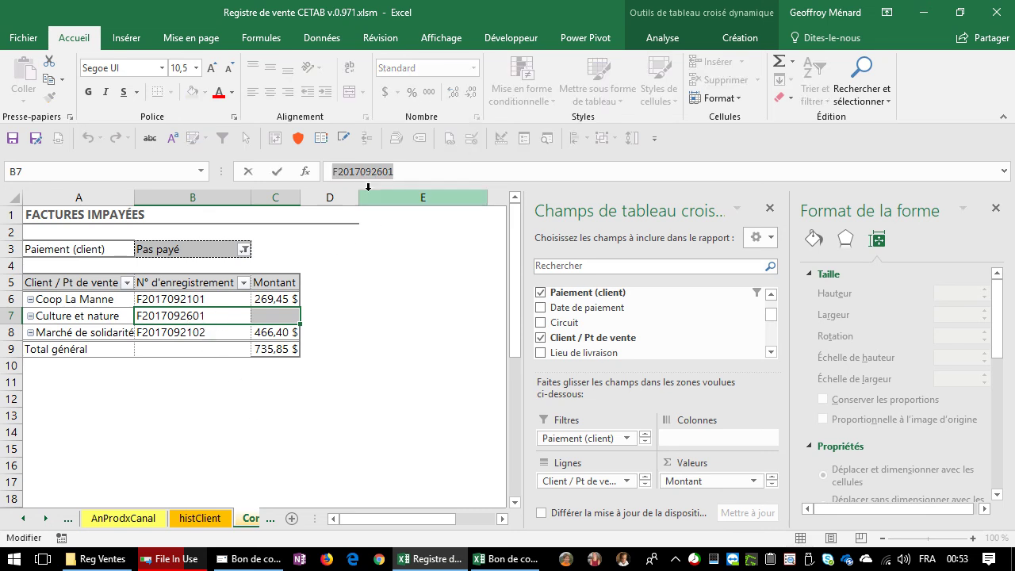
key(Escape)
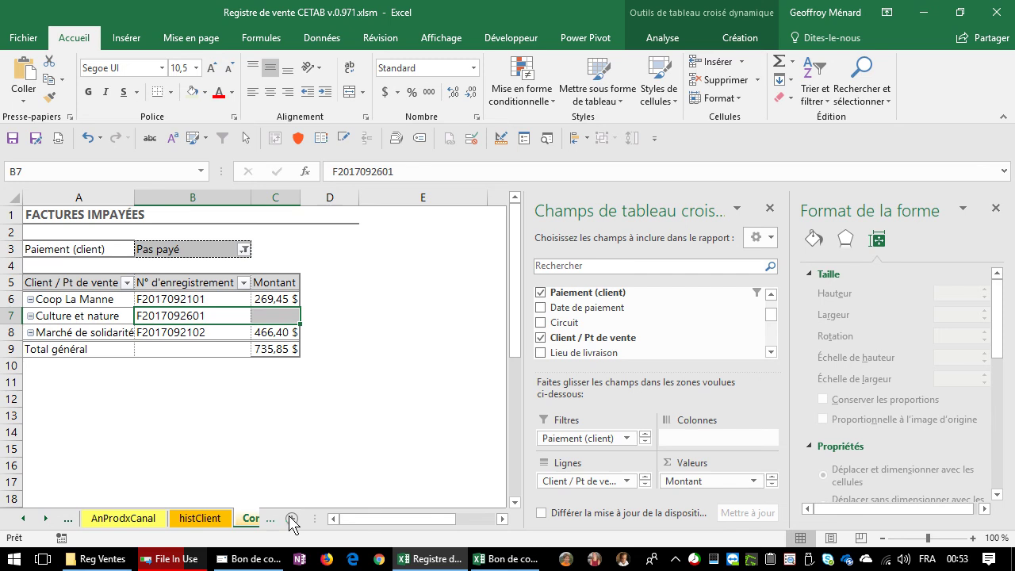
click(997, 209)
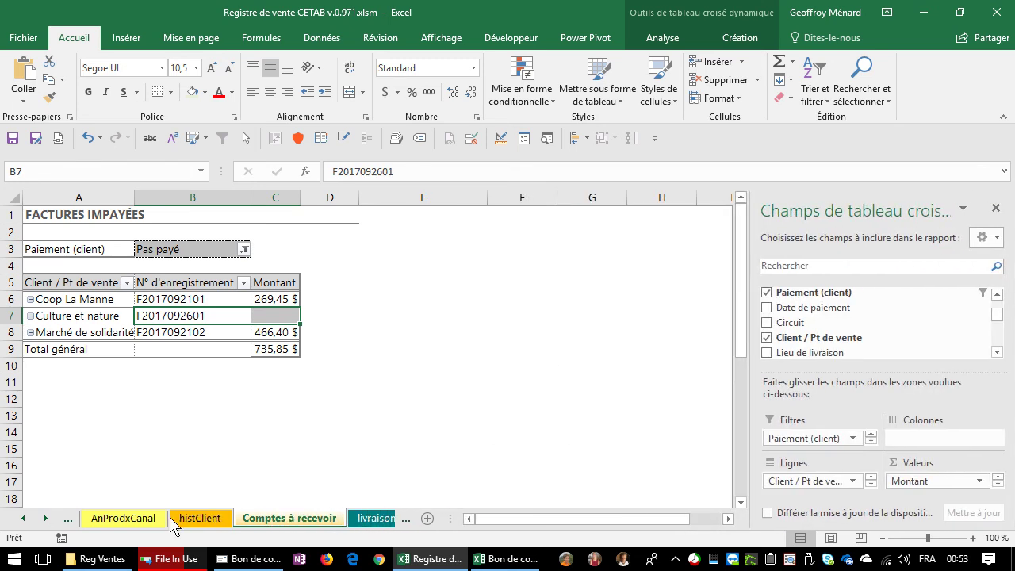
click(45, 518)
click(45, 518)
click(45, 518)
click(45, 518)
click(46, 518)
click(46, 518)
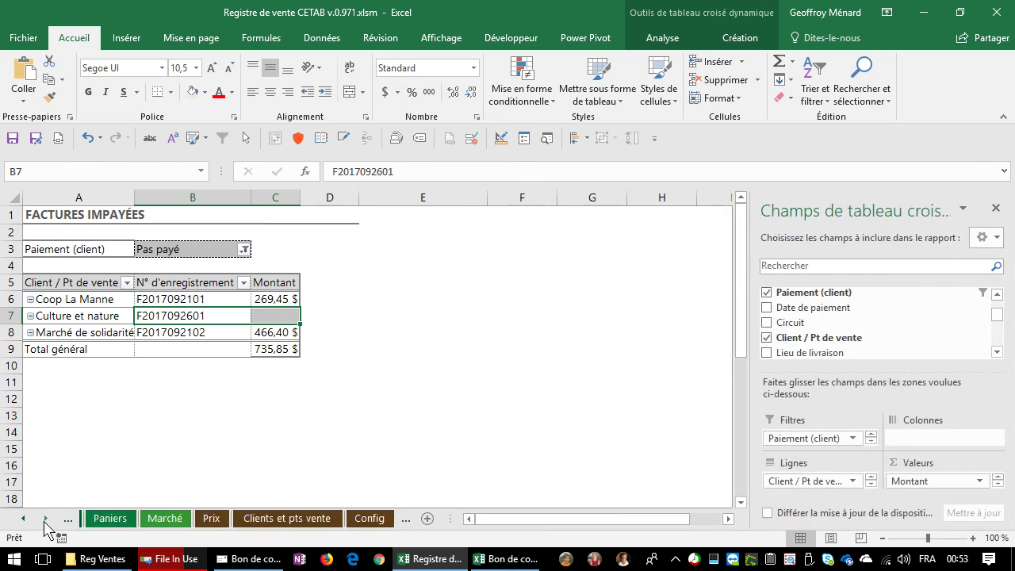
click(45, 518)
click(45, 518)
click(363, 519)
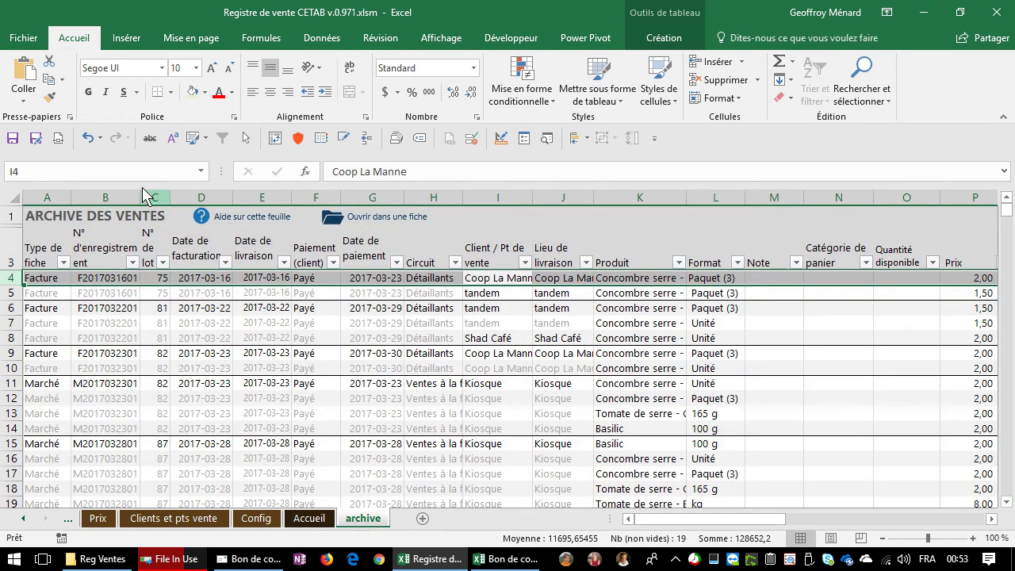
key(ctrl+f)
text(F2017092601)
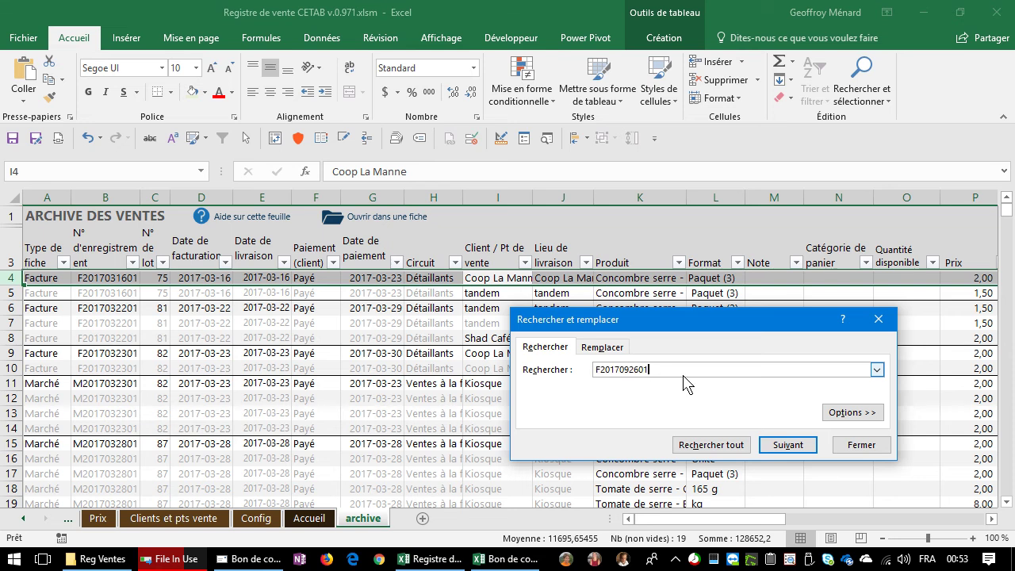
click(766, 445)
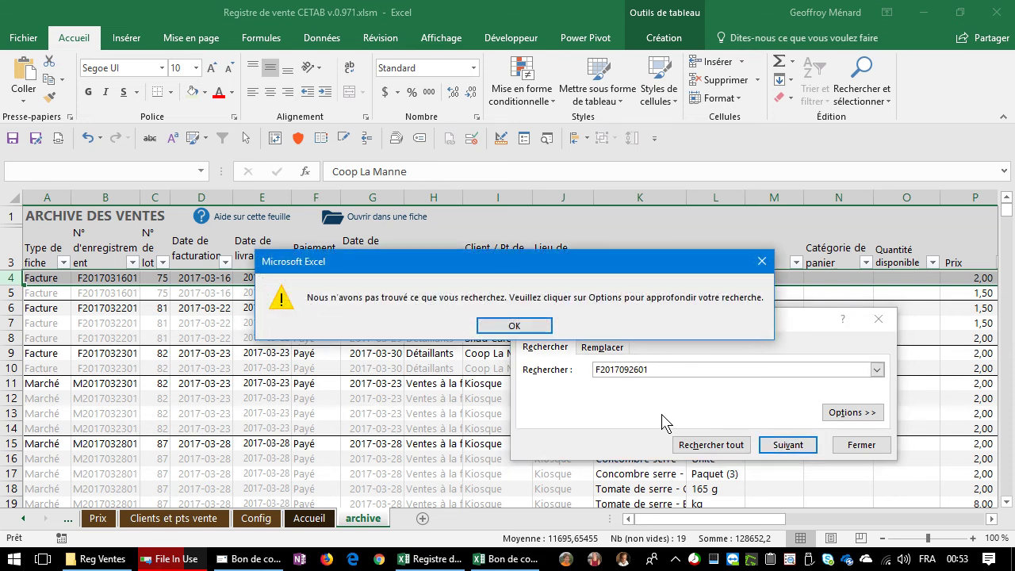
key(Return)
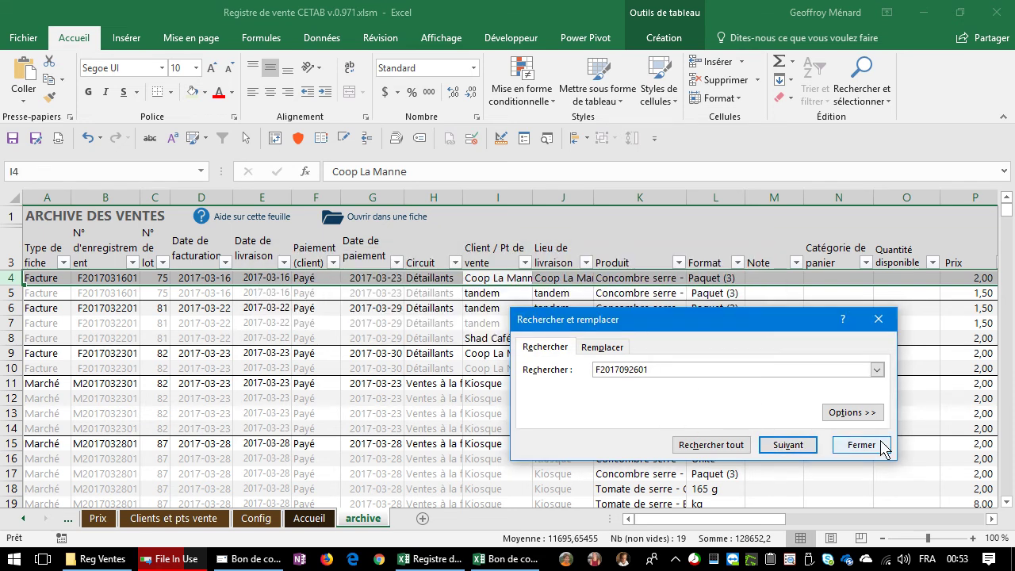
click(852, 412)
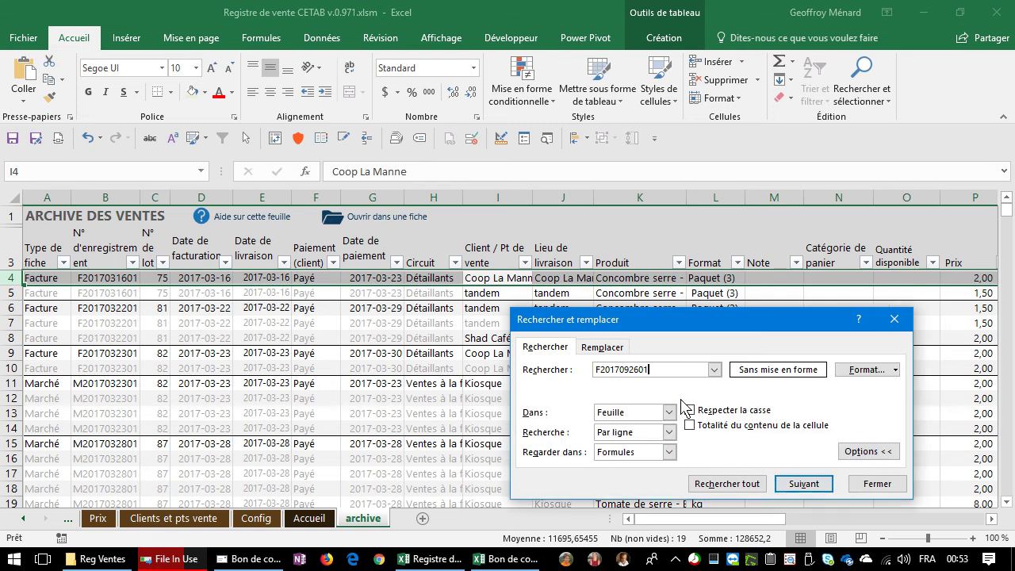
click(669, 453)
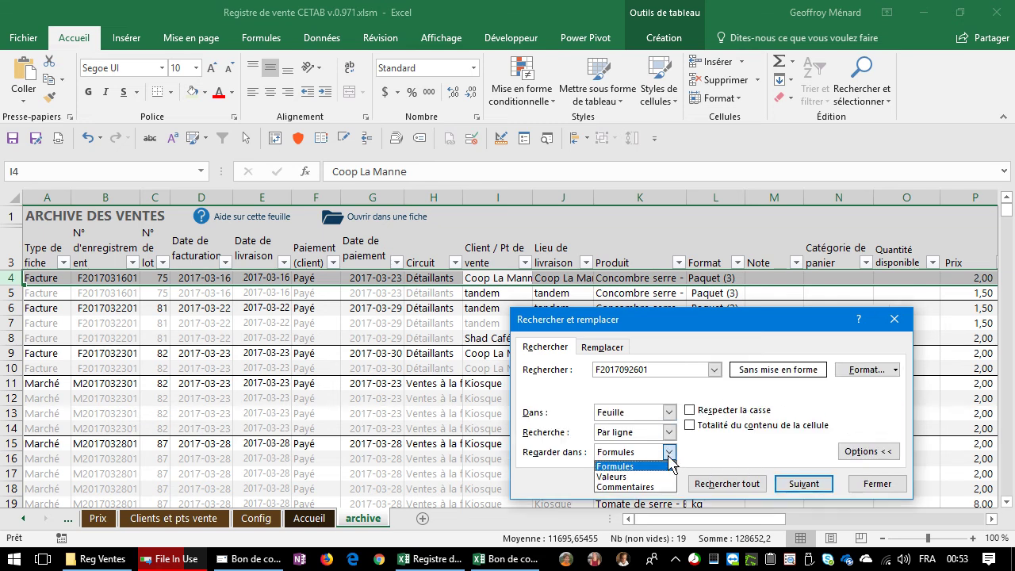
click(614, 477)
click(809, 488)
key(Return)
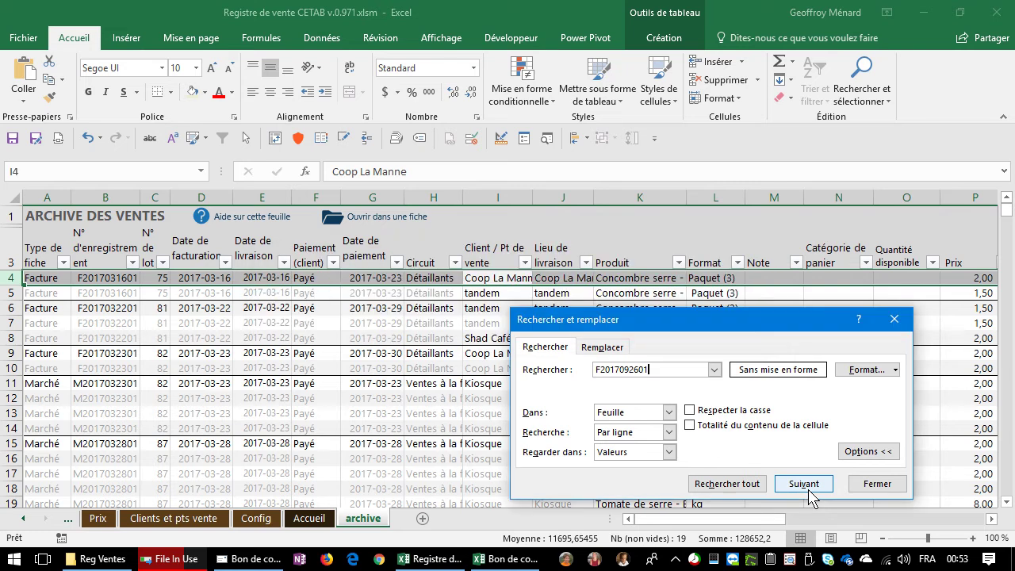
key(Return)
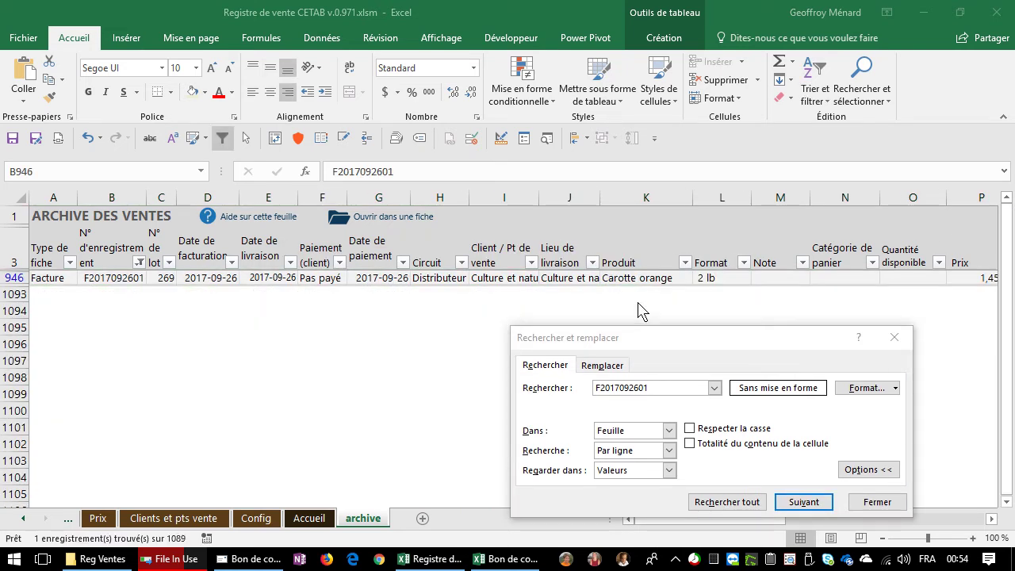
drag(674, 341, 584, 324)
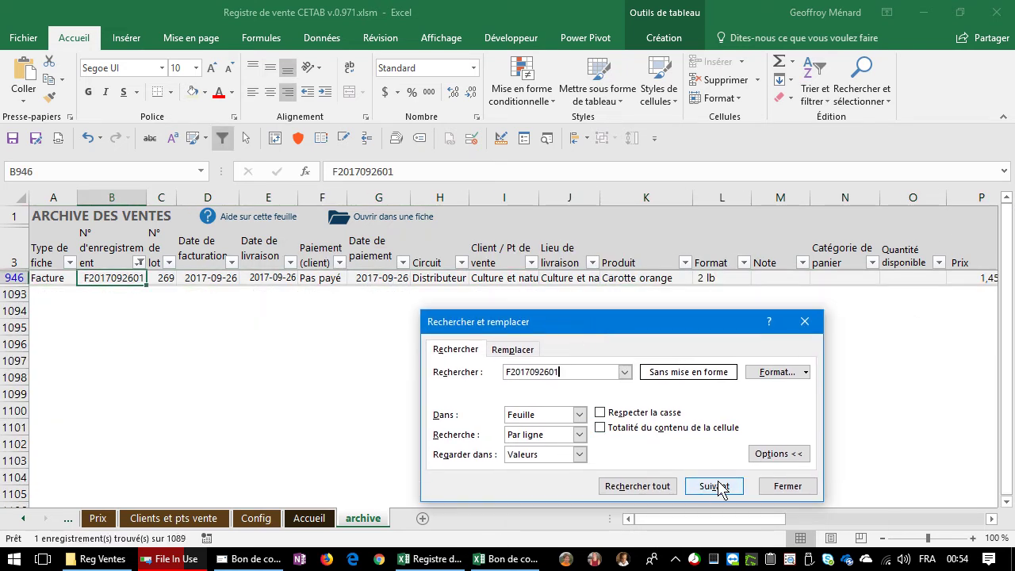
key(Escape)
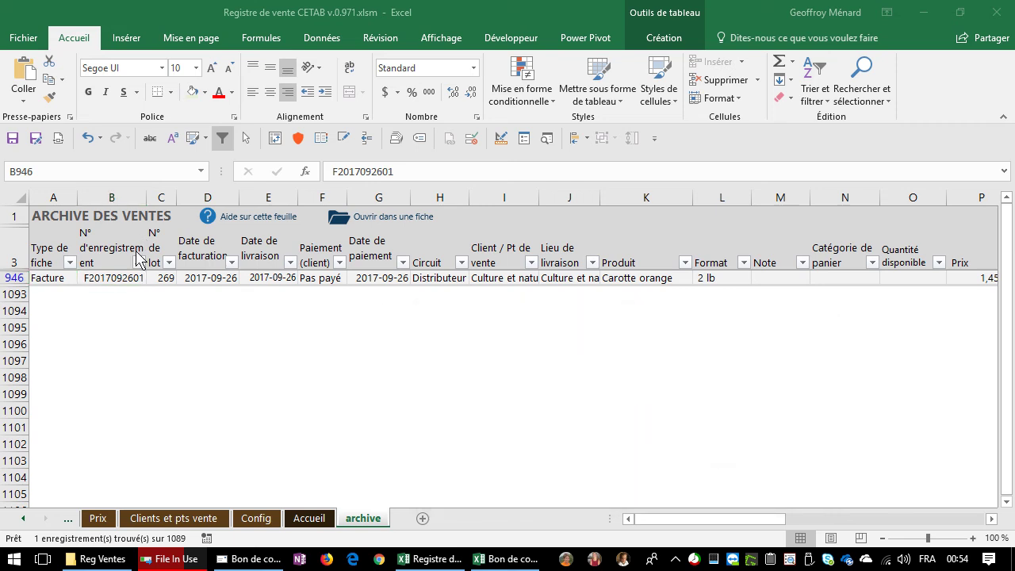
key(ctrl+f)
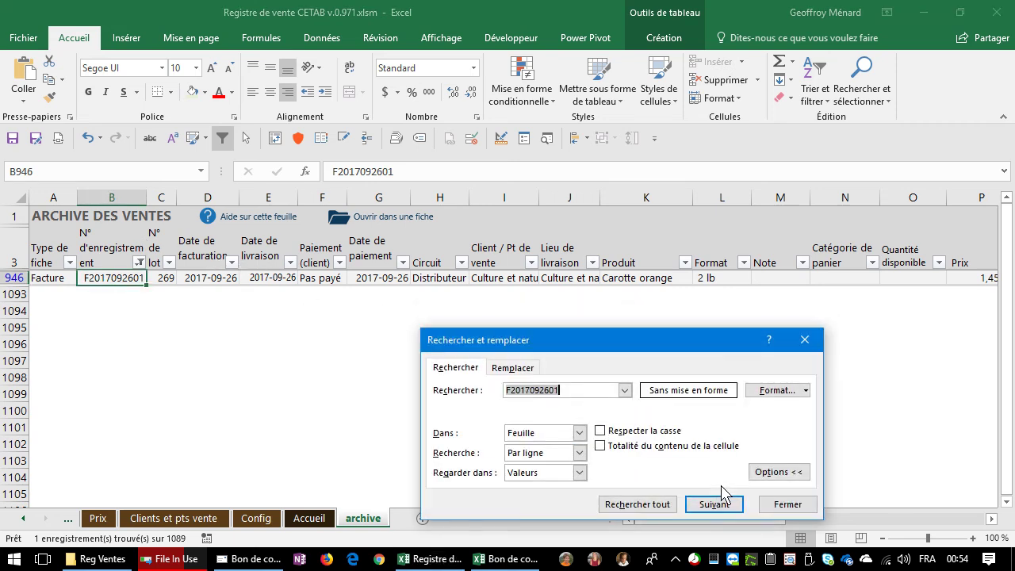
key(Escape)
click(139, 262)
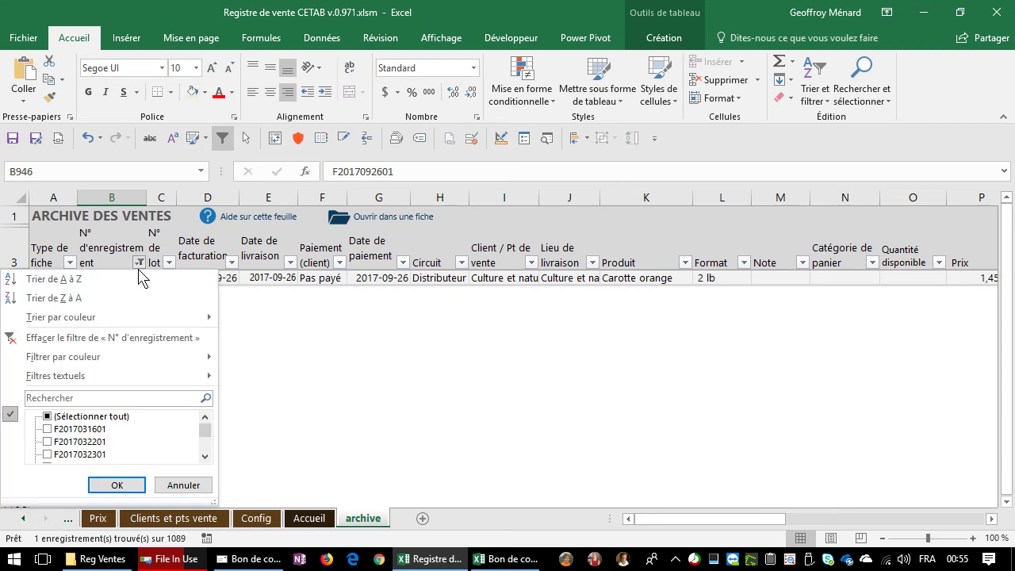
click(46, 417)
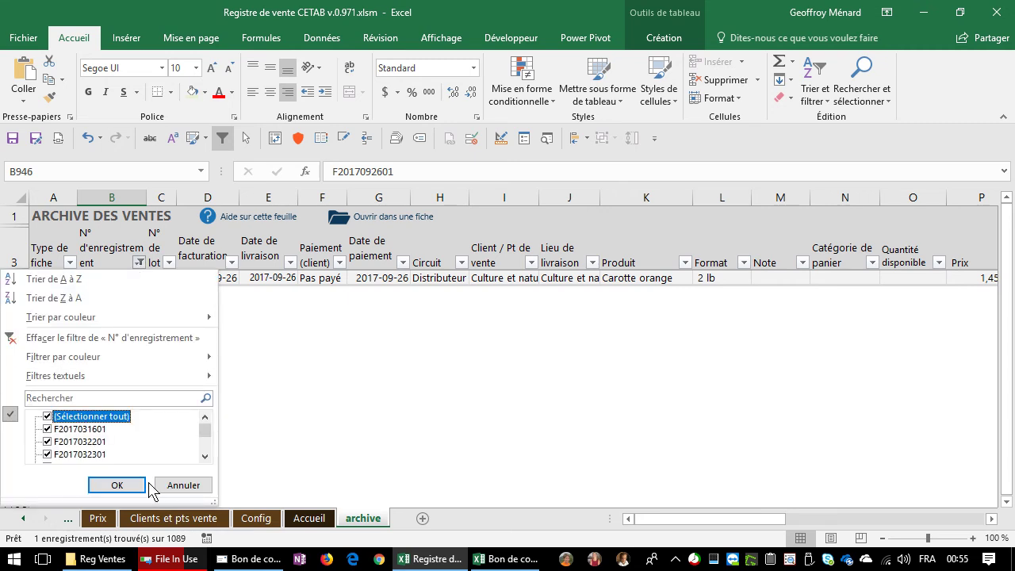
click(117, 484)
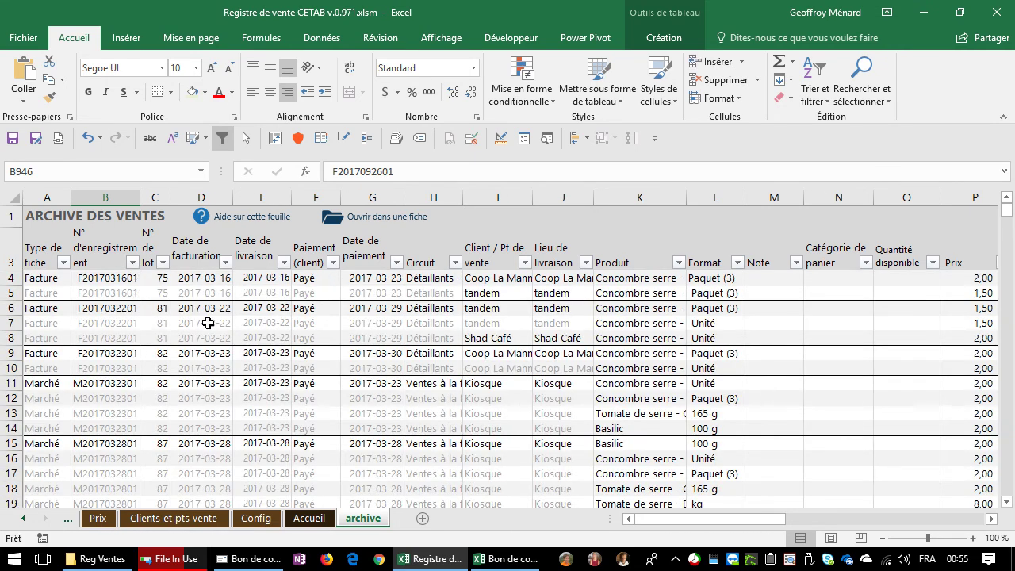
key(ctrl+f)
click(726, 525)
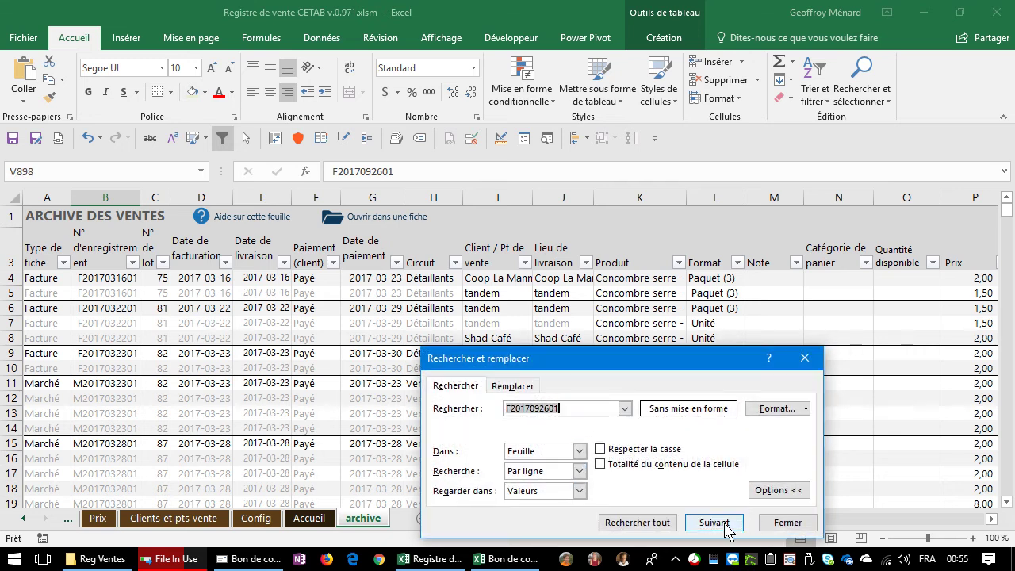
click(726, 524)
key(Escape)
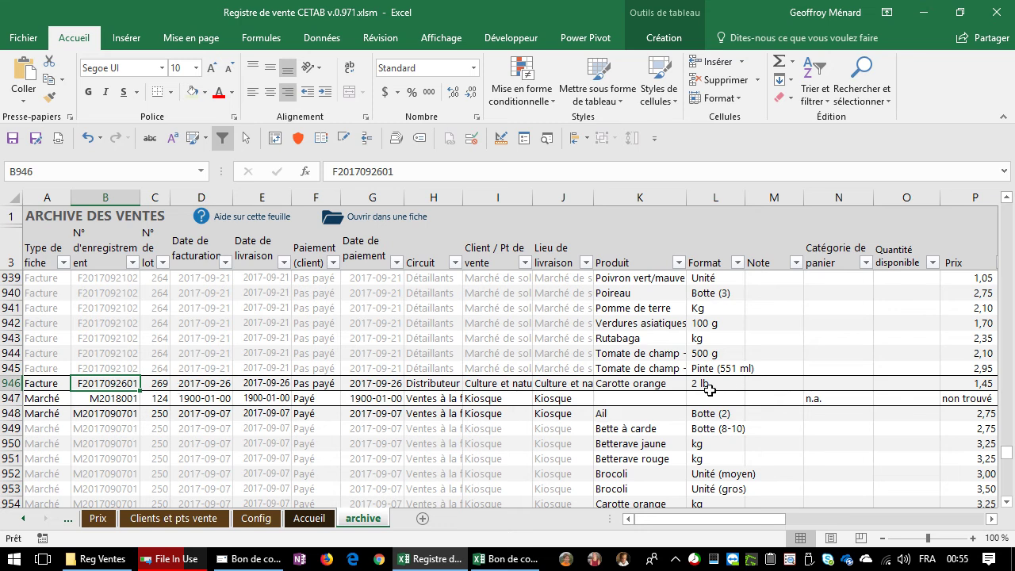
- Review row 946's price and ordered and returned quantities, then select its empty sales value cell V946
click(960, 383)
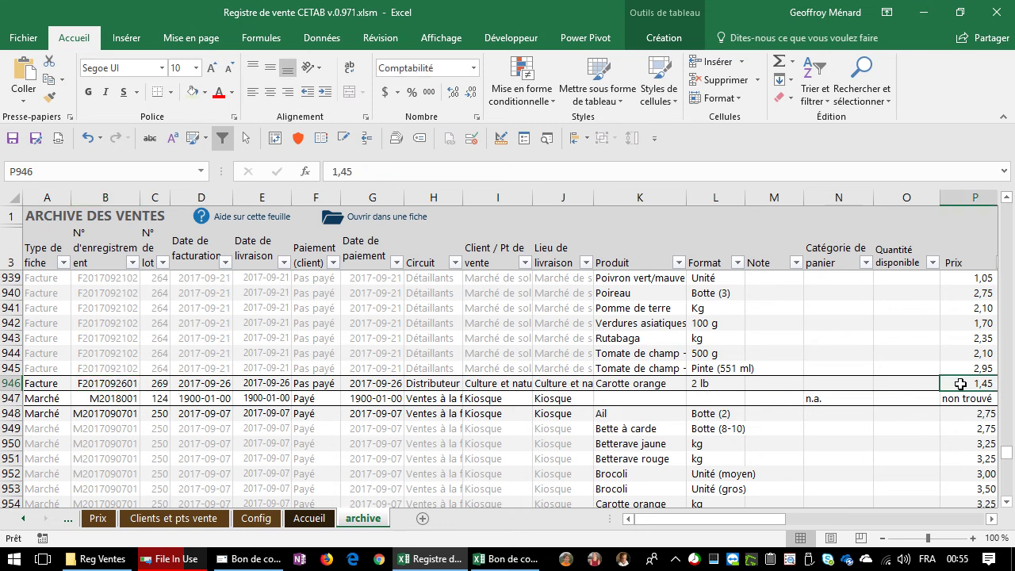
key(Left)
key(Left)
key(Left)
key(Left)
key(Left)
key(Left)
key(Left)
key(Left)
key(Right)
key(Right)
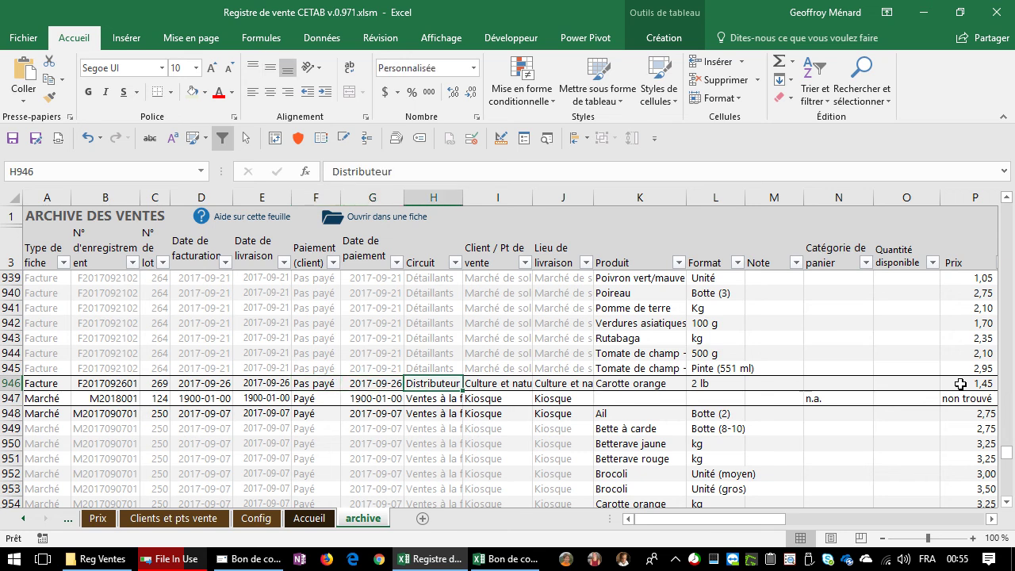
key(Right)
key(Right)
key(Right)
key(Right)
key(Right)
key(Right)
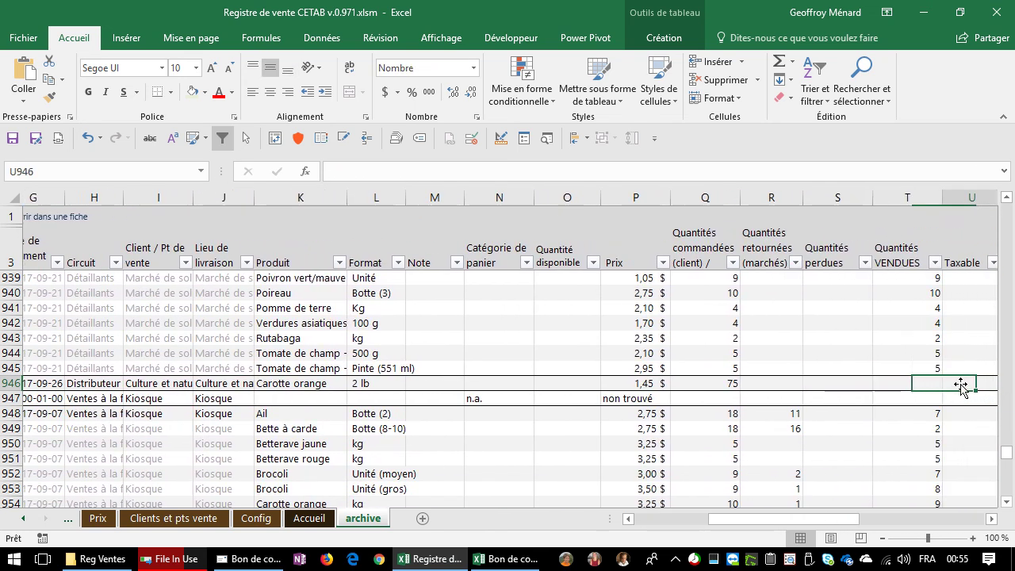
key(Right)
key(Right)
key(Right)
key(Right)
key(Right)
key(Left)
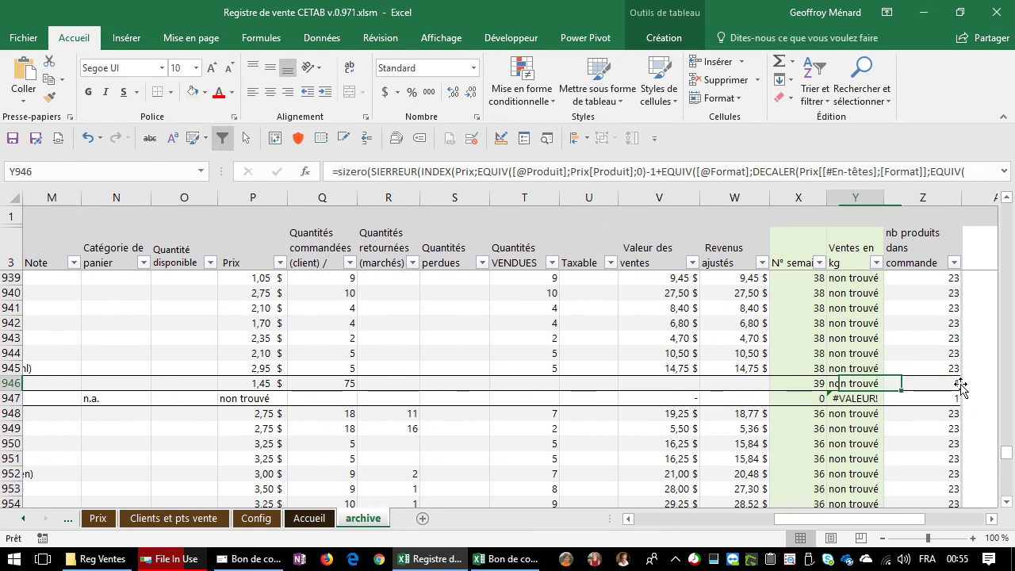
key(Left)
key(Left)
key(Left)
key(Left)
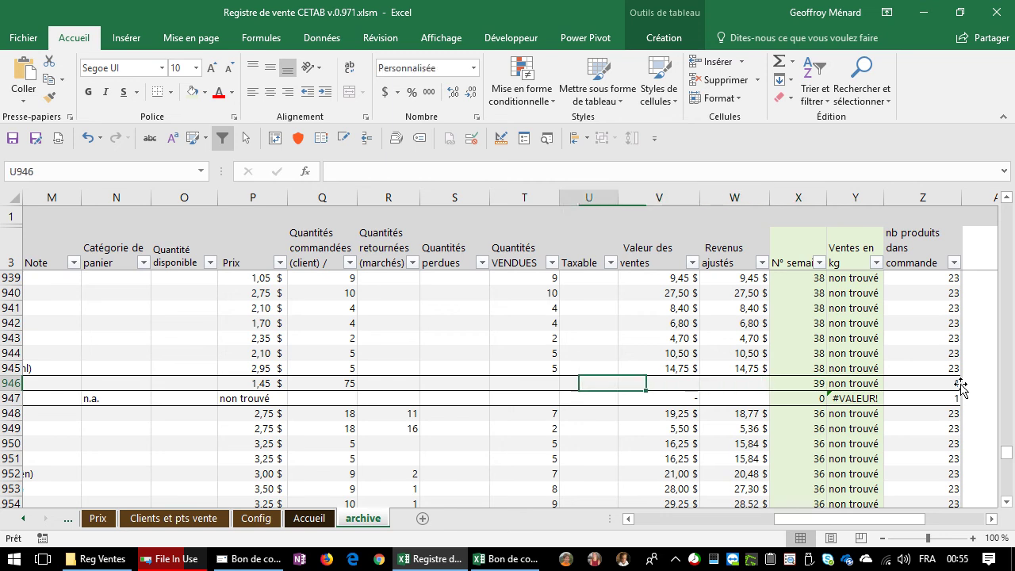
key(Left)
key(Left)
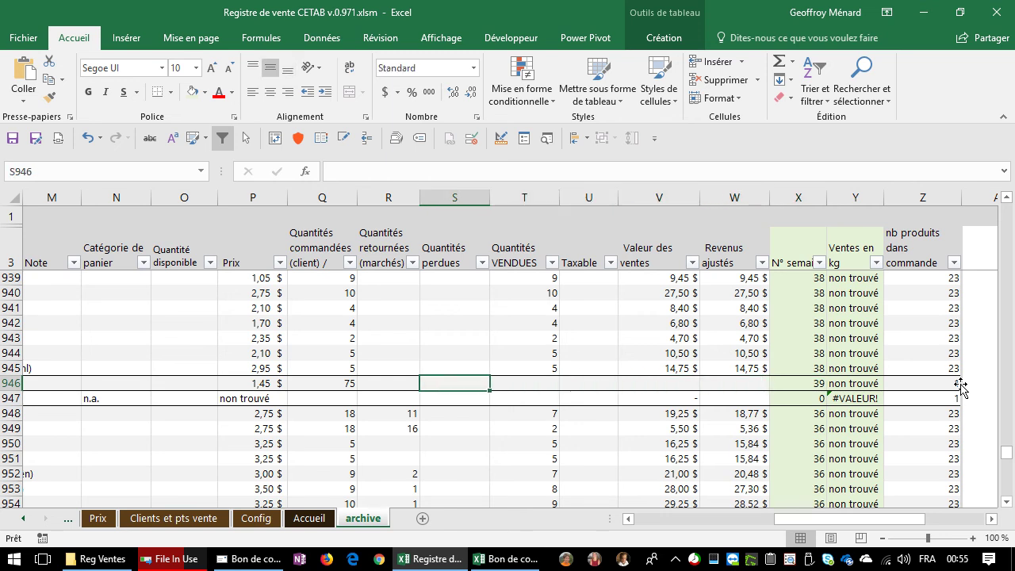
key(Left)
key(Left)
key(Right)
key(Left)
key(Right)
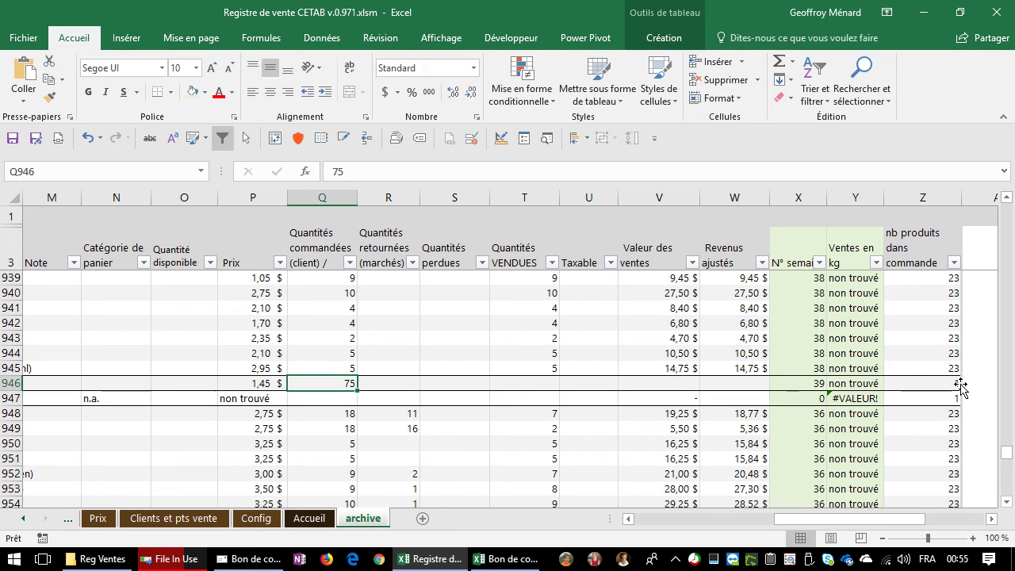
key(Right)
key(Left)
key(Right)
key(Right)
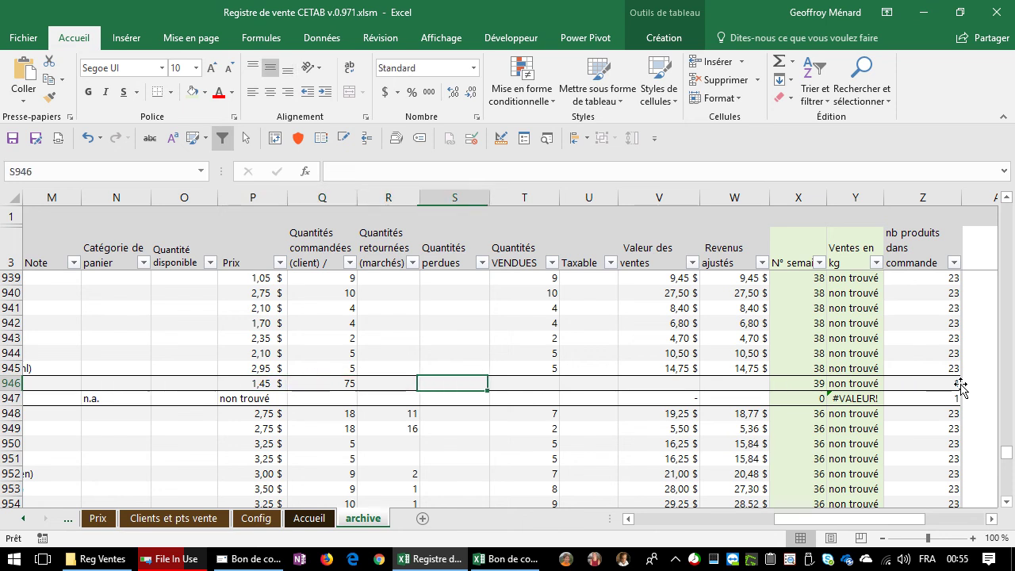
key(Right)
key(Right)
key(Right)
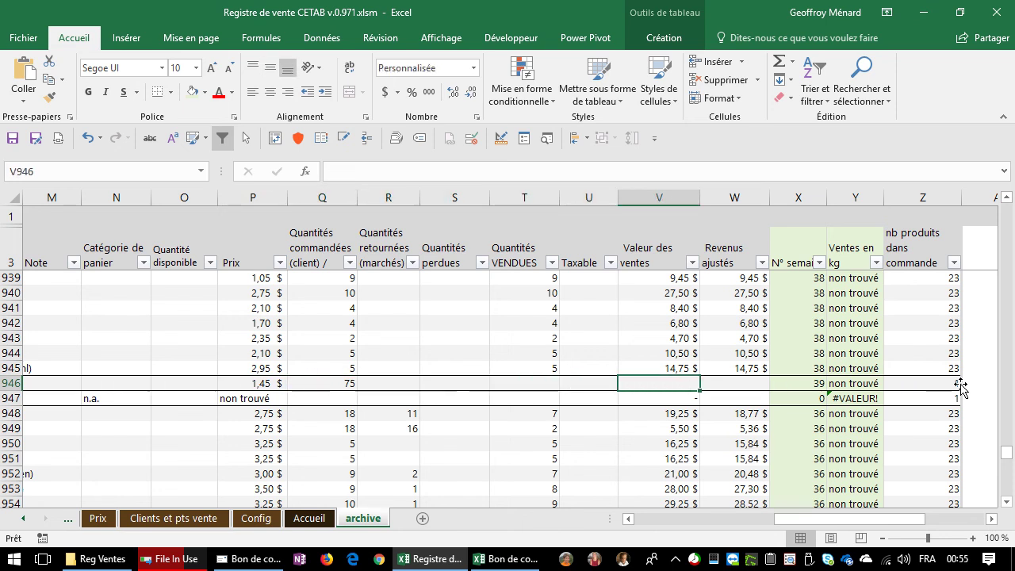
scroll(753, 309, down, 1)
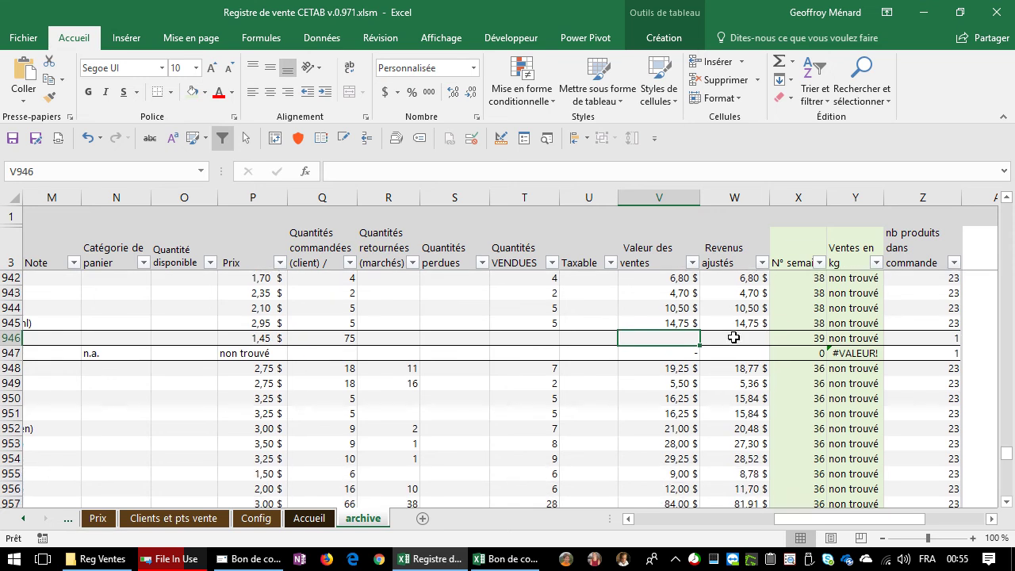
drag(735, 337, 687, 337)
click(662, 337)
- Start a formula with = in V946, then view the Comptes à recevoir unpaid-invoices pivot
text(=)
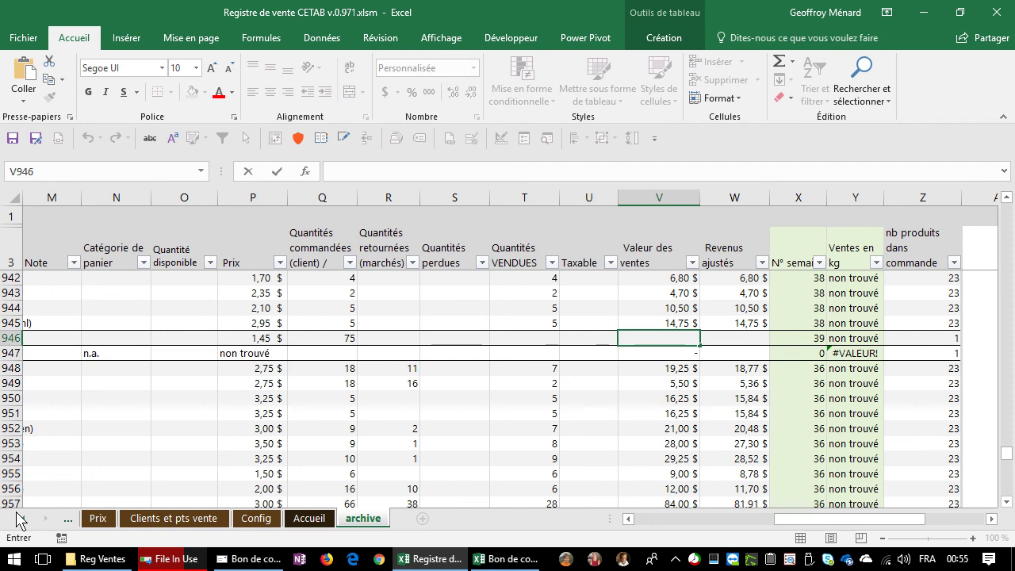
click(22, 519)
scroll(258, 524, down, 1)
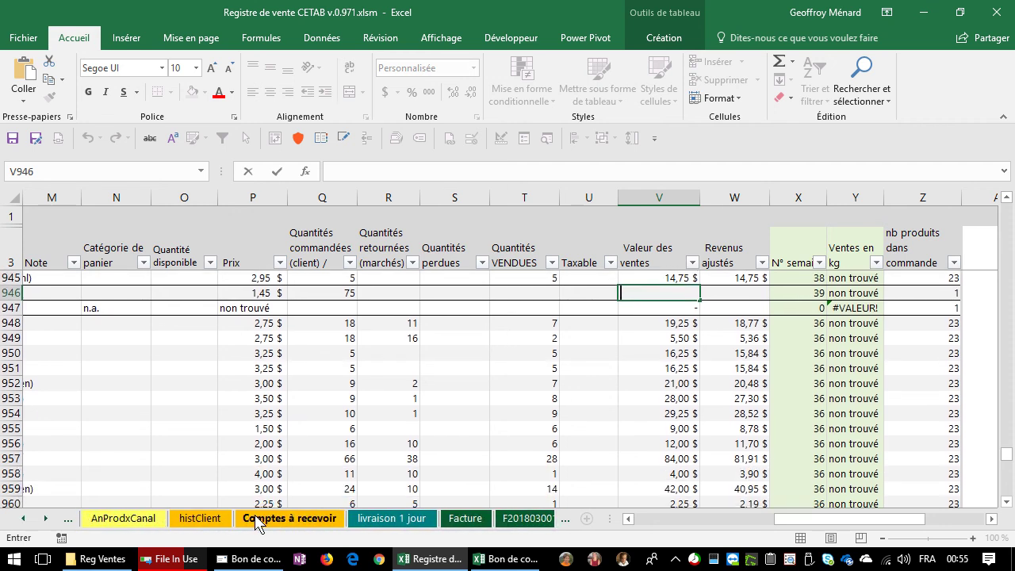
click(309, 520)
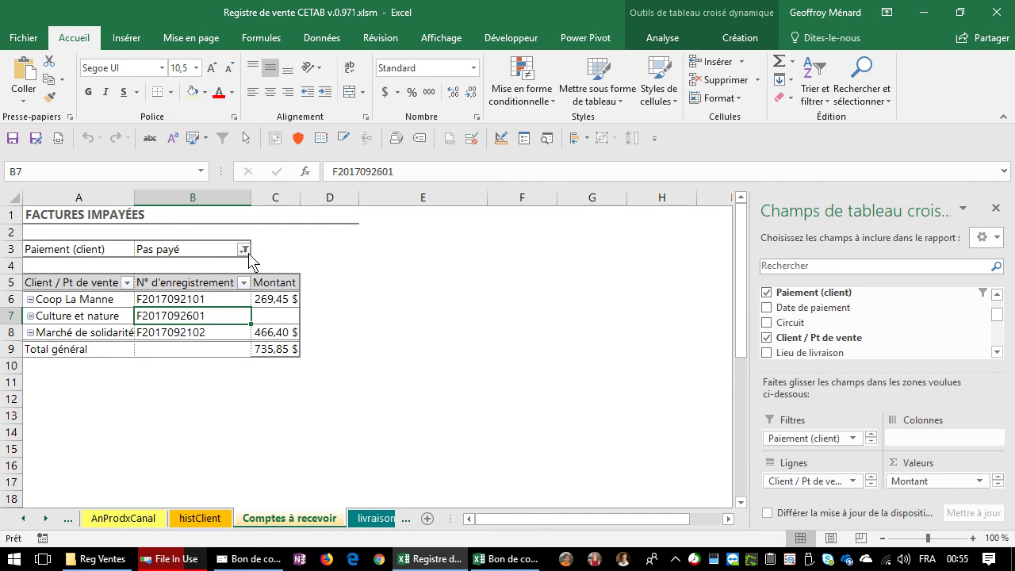
- Show the Facture sheet and select client cell K8 with Coop La Manne
click(372, 520)
click(377, 520)
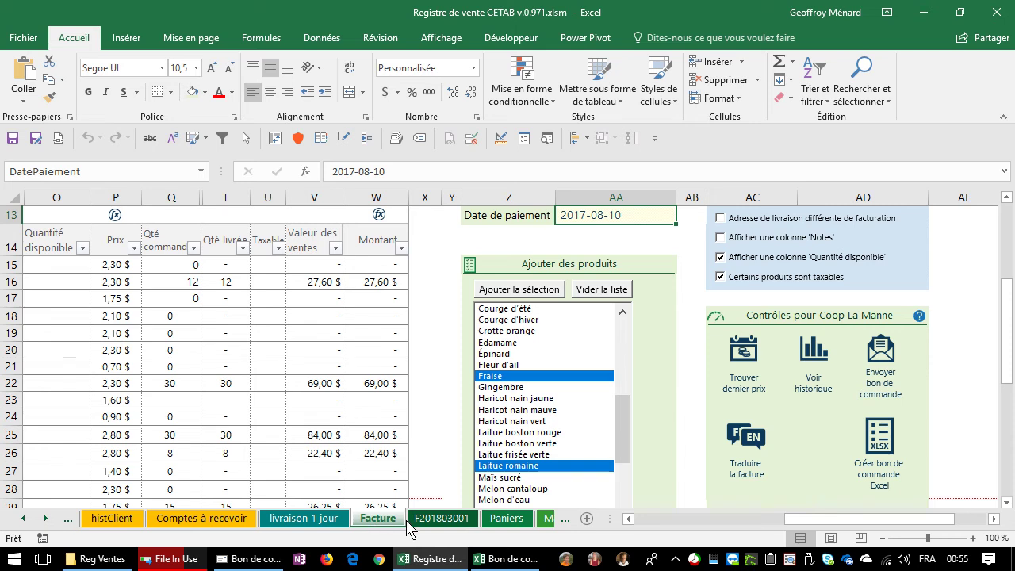
drag(802, 520, 714, 526)
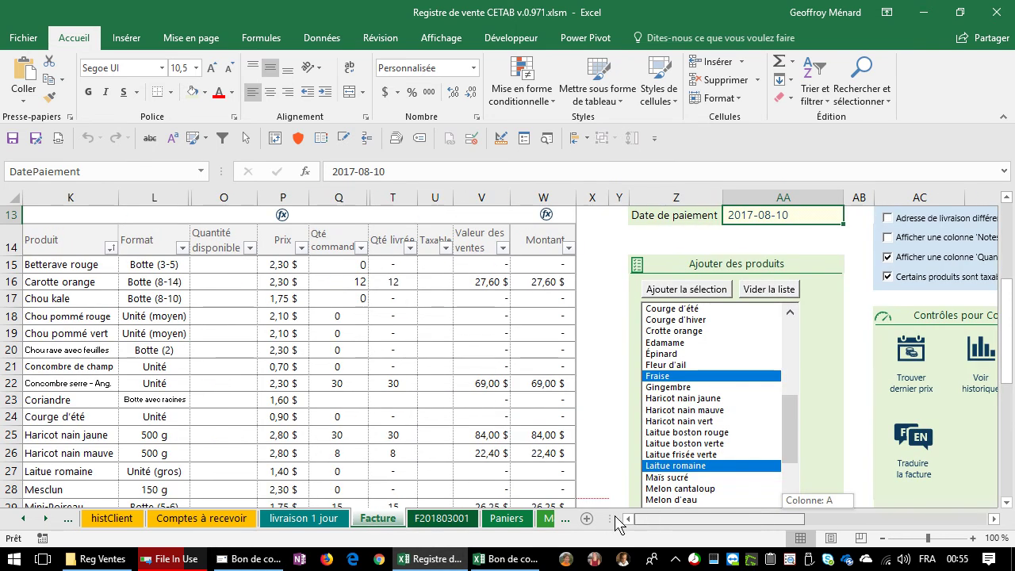
scroll(288, 351, up, 4)
click(101, 341)
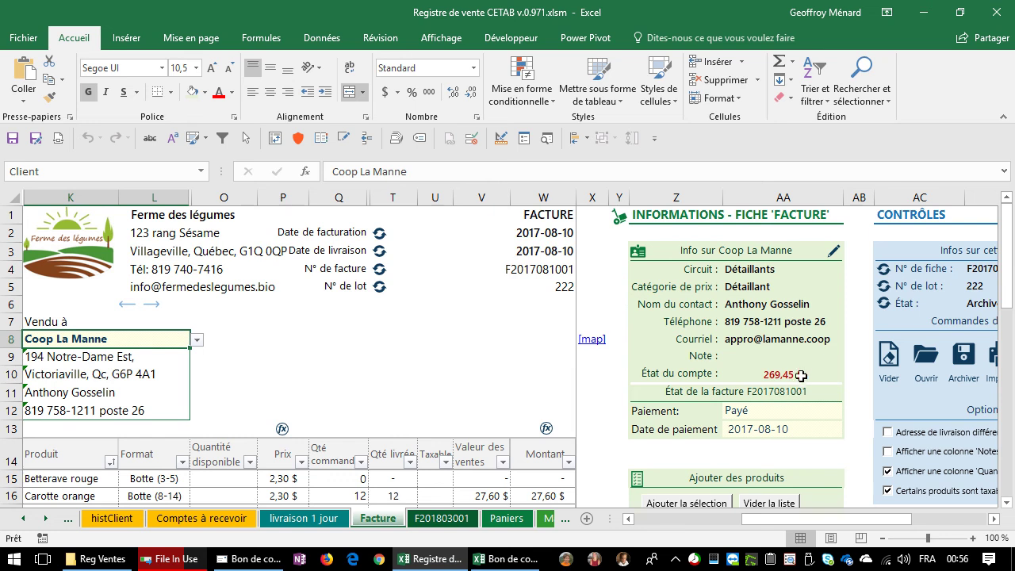
click(808, 376)
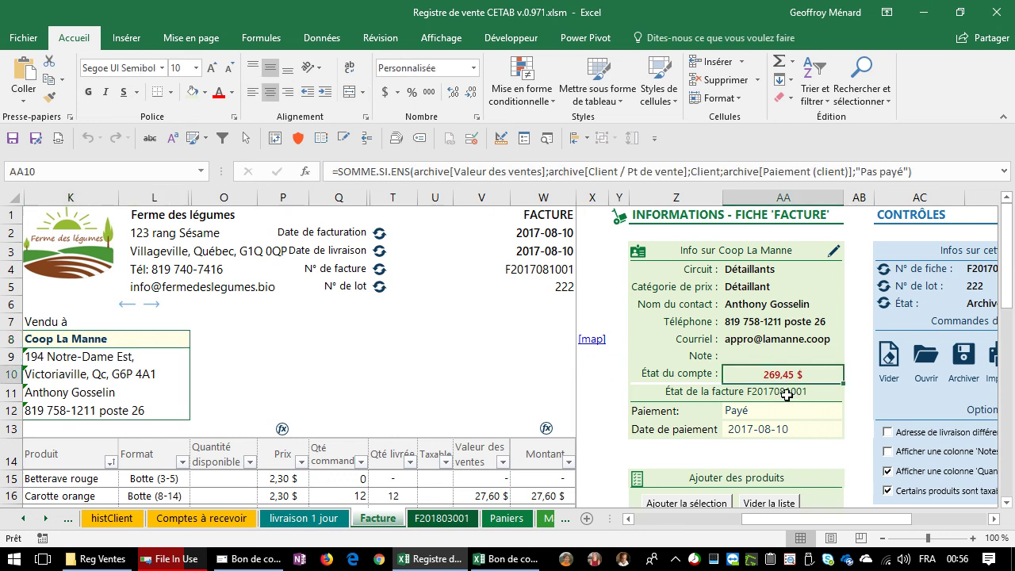
scroll(798, 395, down, 1)
scroll(798, 395, down, 2)
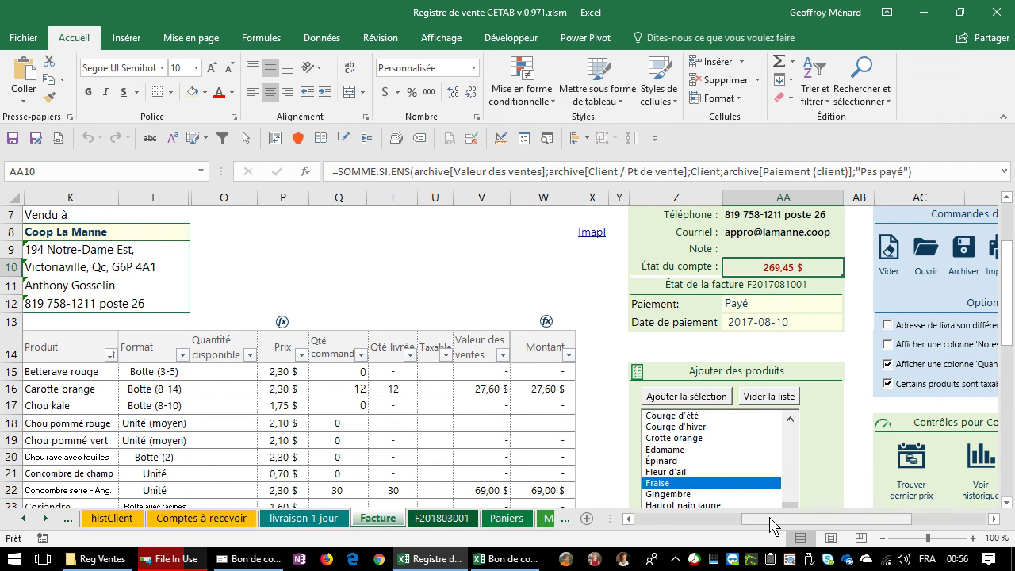
drag(771, 525, 638, 525)
click(948, 530)
drag(948, 529, 692, 536)
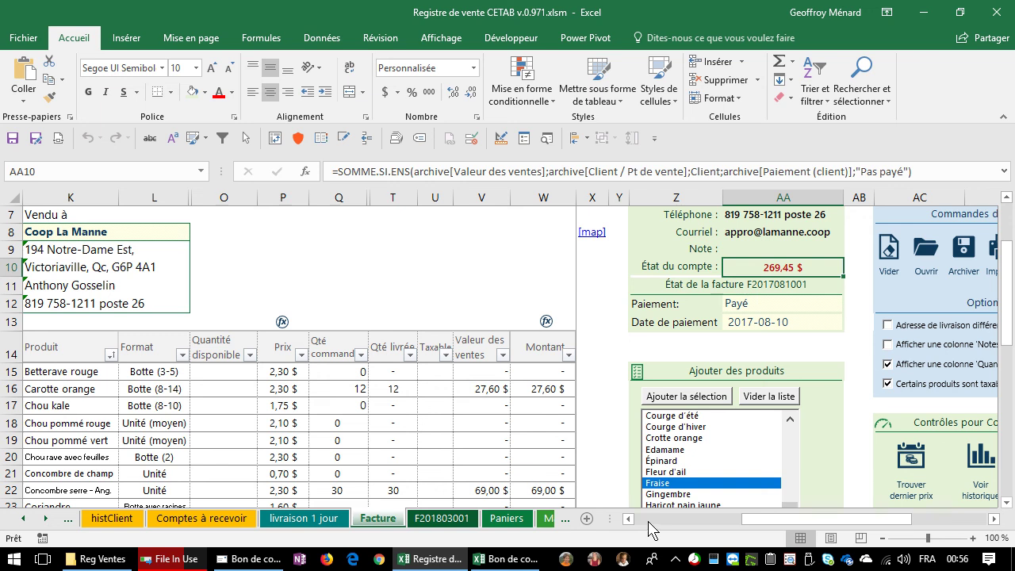
click(518, 321)
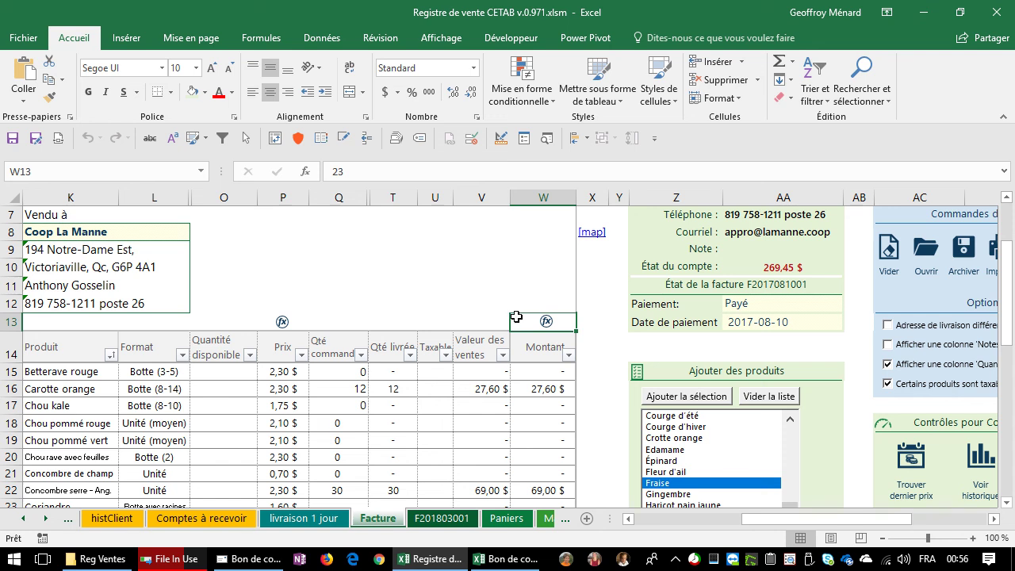
click(496, 321)
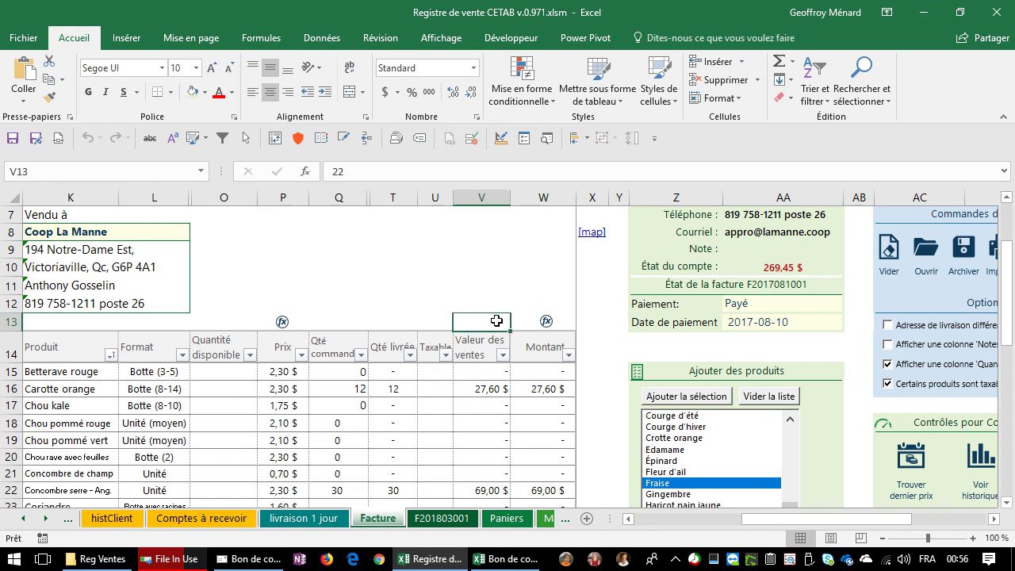
click(435, 320)
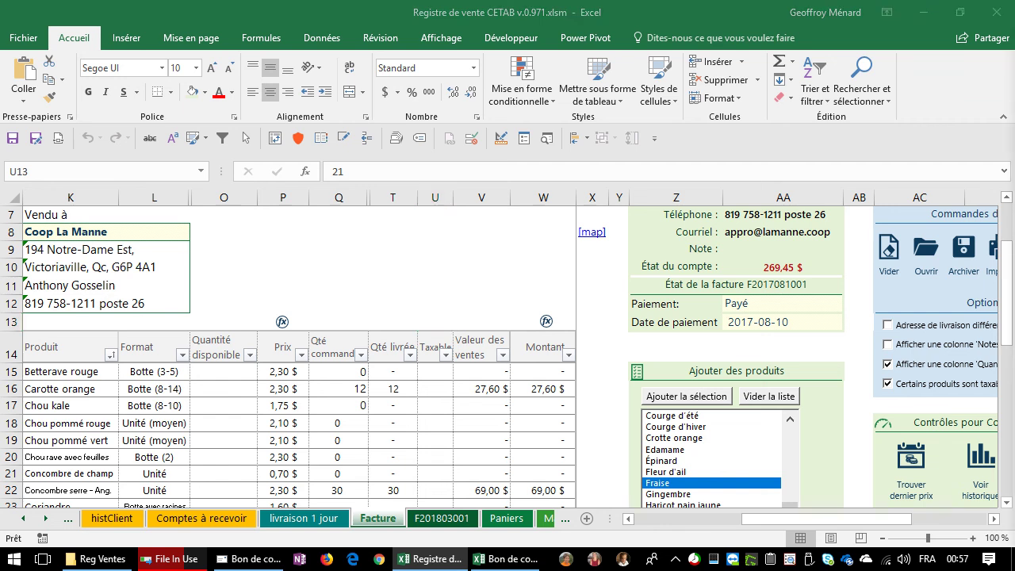
- Review the Registre de ventes page's comments, click into its comment box, then bring up Registre de temps de travail
scroll(774, 274, down, 1)
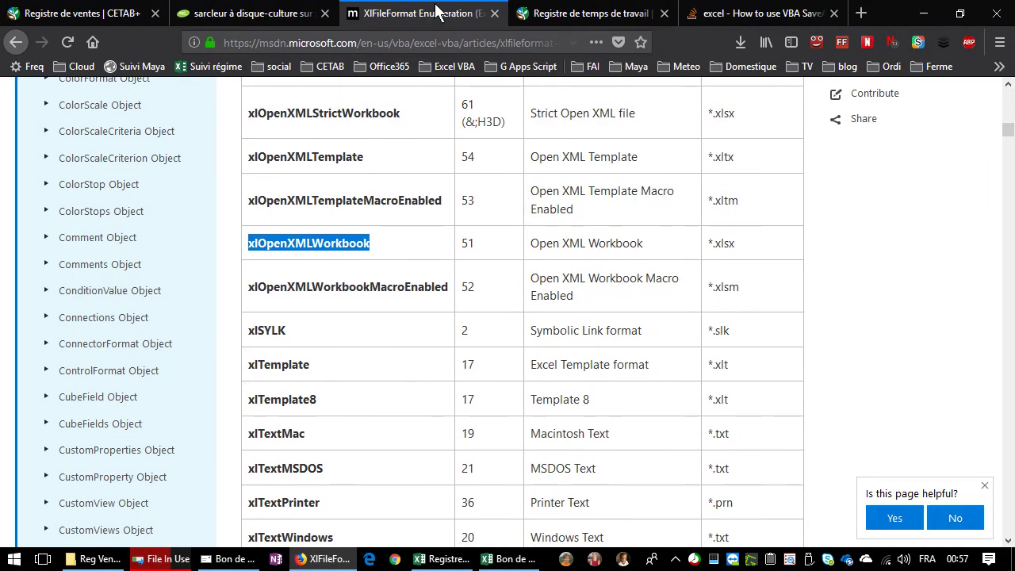
click(578, 16)
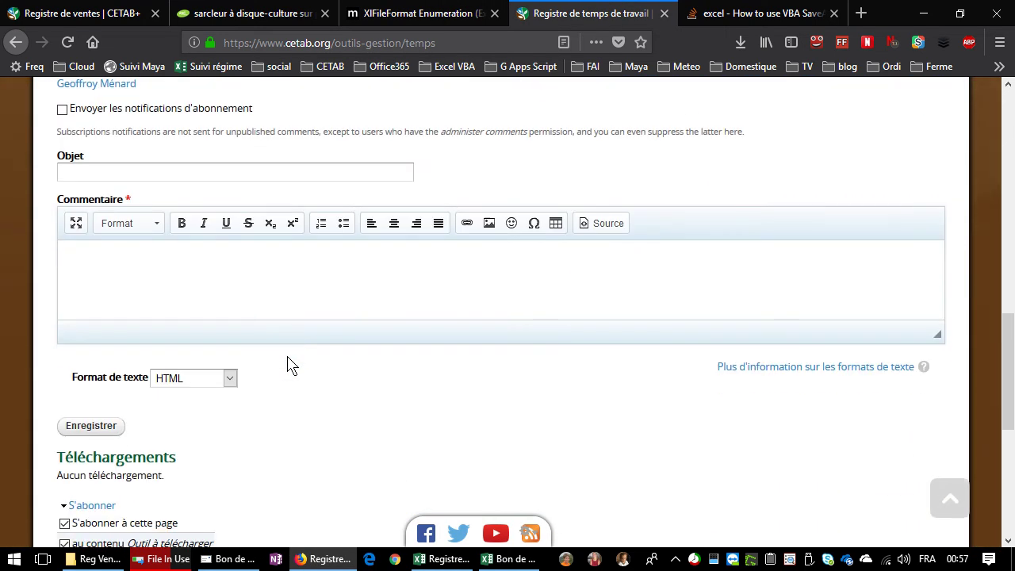
click(84, 13)
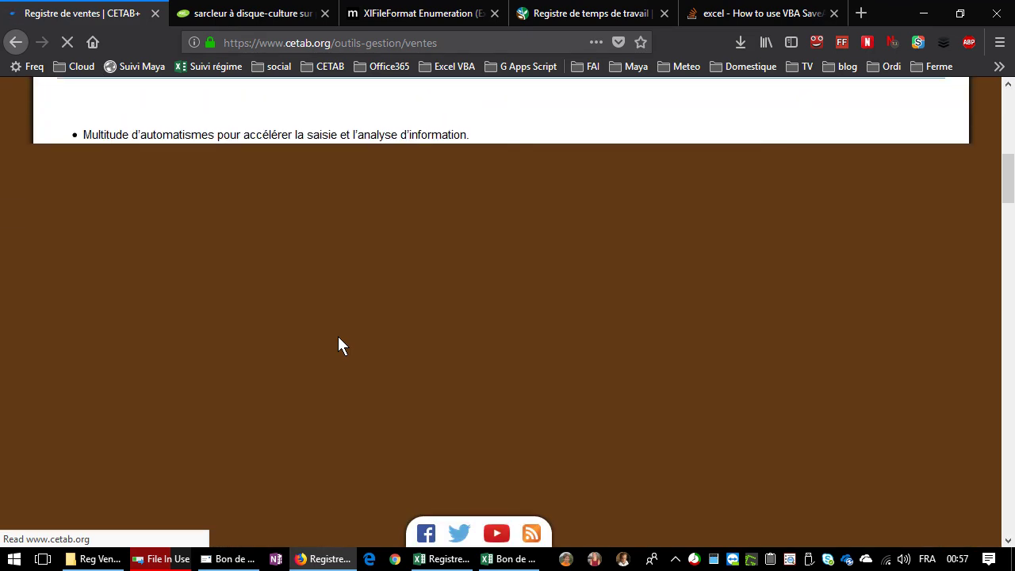
scroll(338, 345, down, 10)
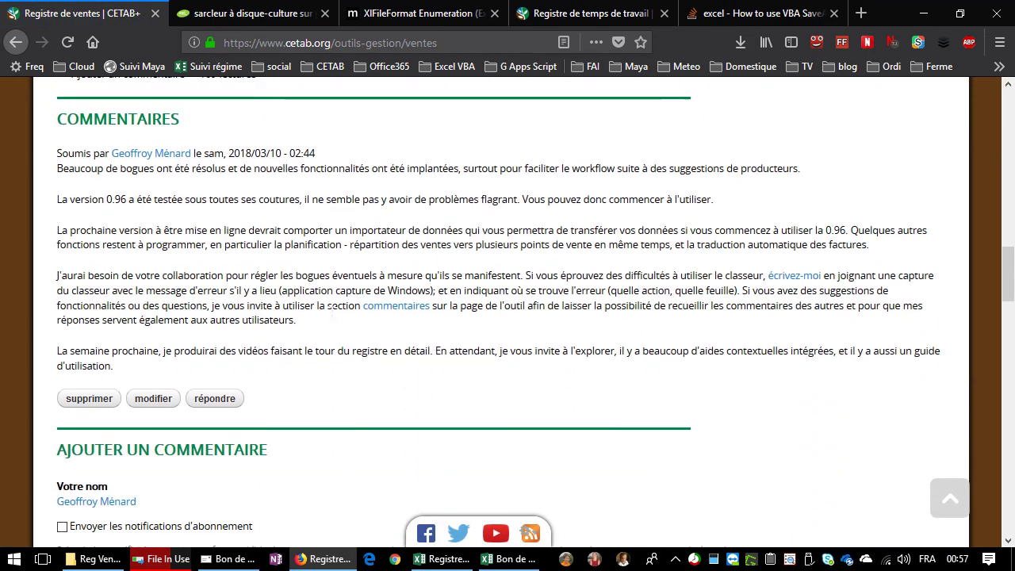
scroll(153, 235, up, 3)
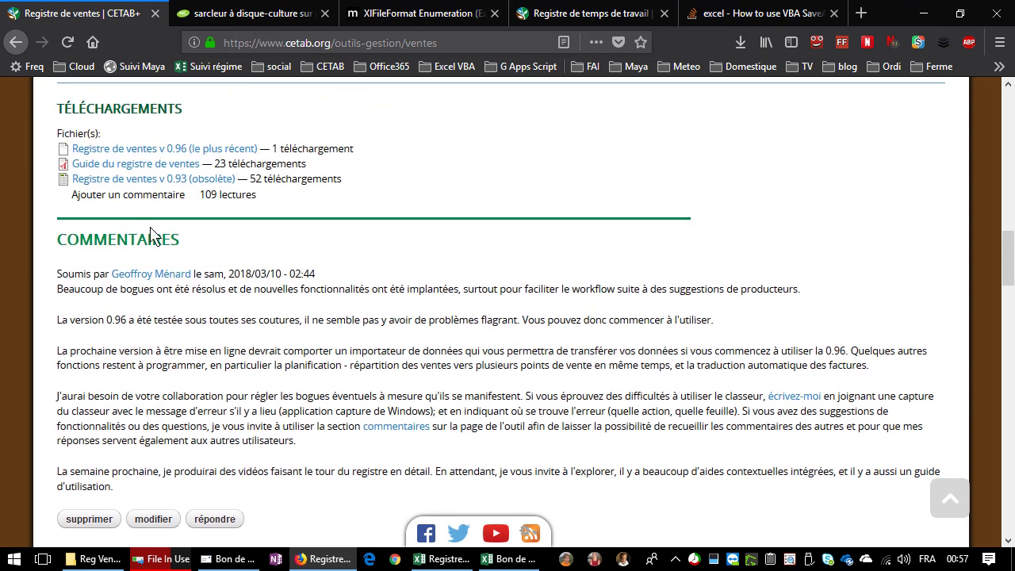
scroll(254, 246, up, 10)
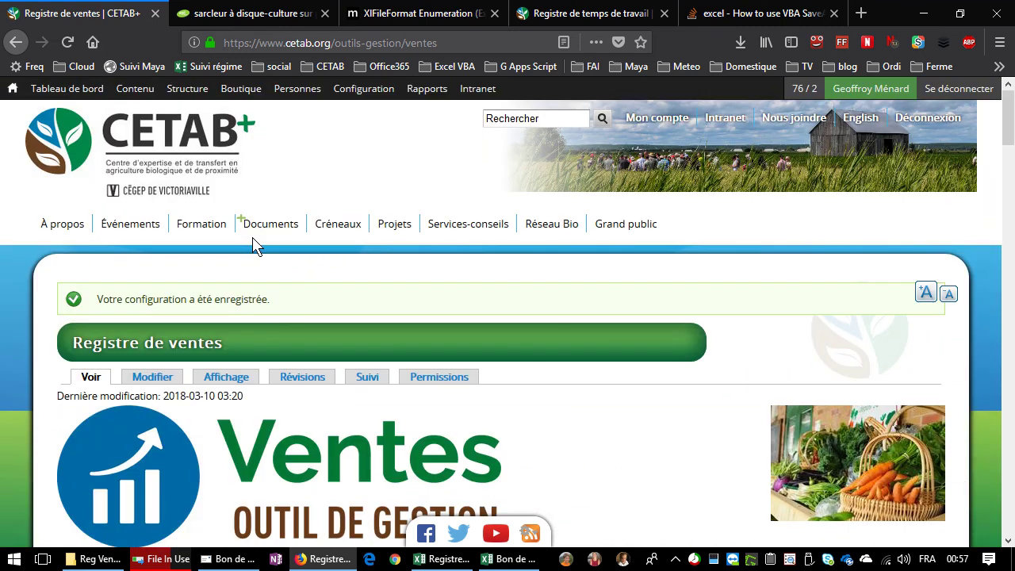
scroll(254, 246, down, 10)
scroll(254, 245, up, 5)
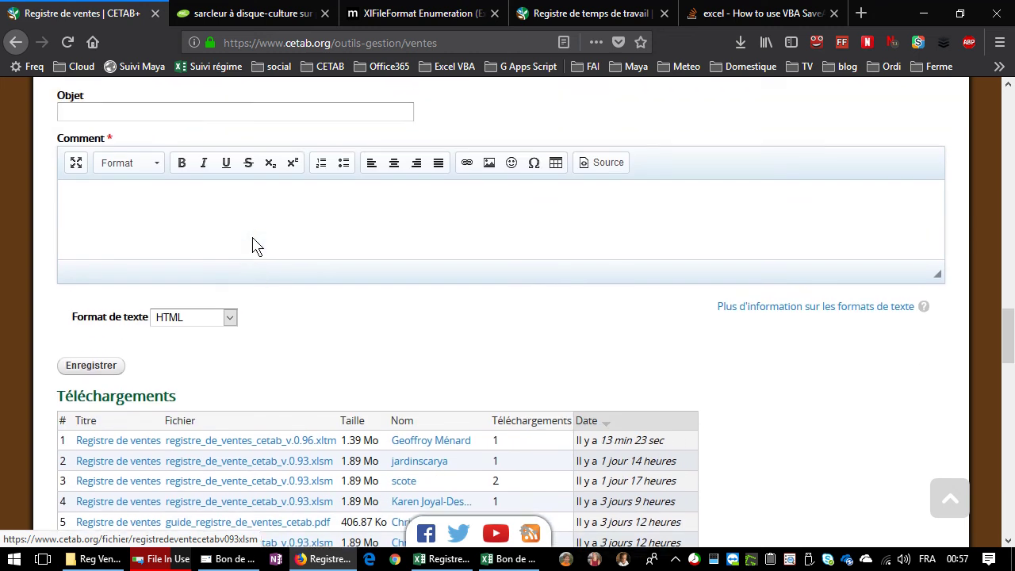
scroll(254, 244, up, 5)
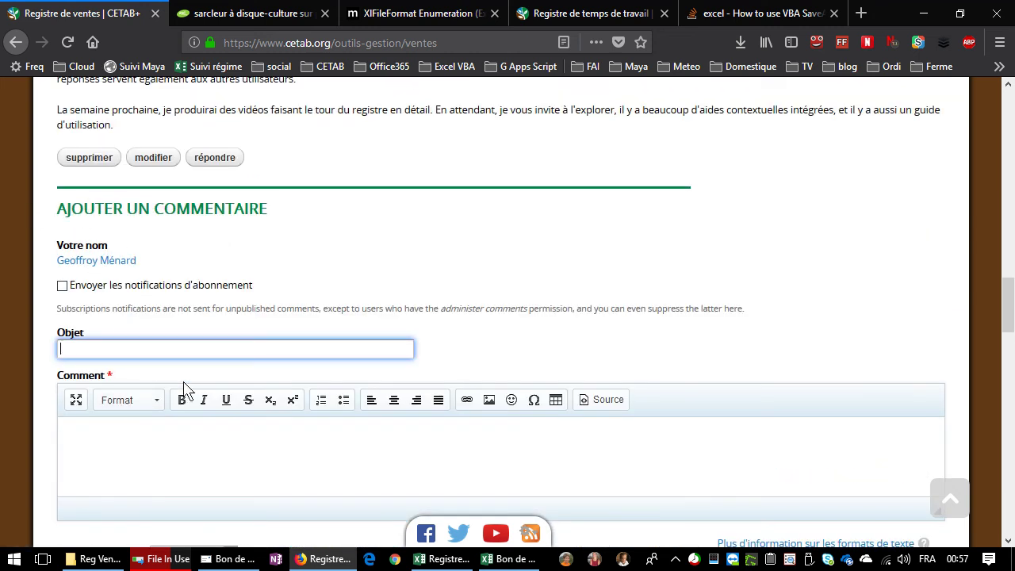
click(237, 448)
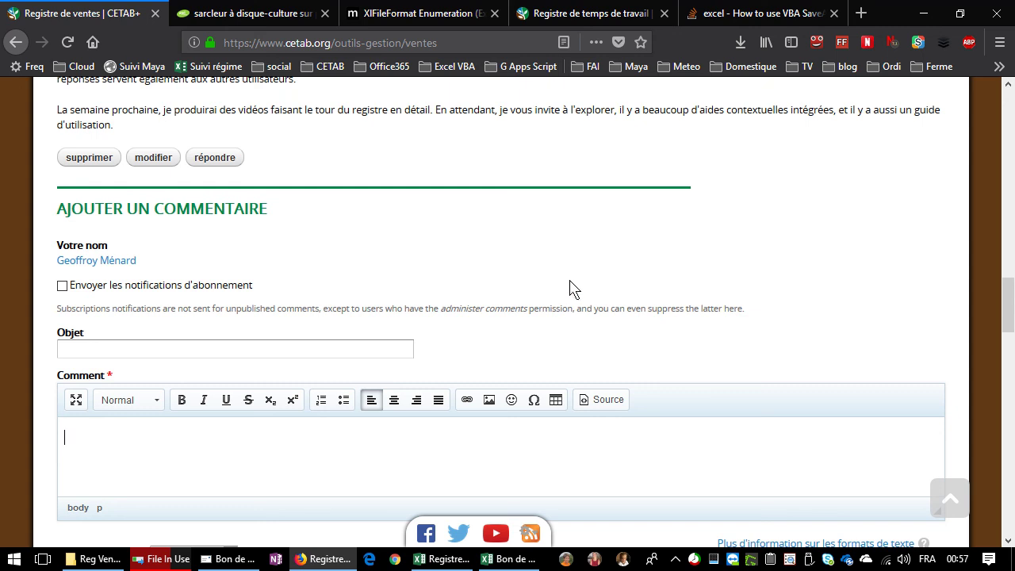
click(574, 16)
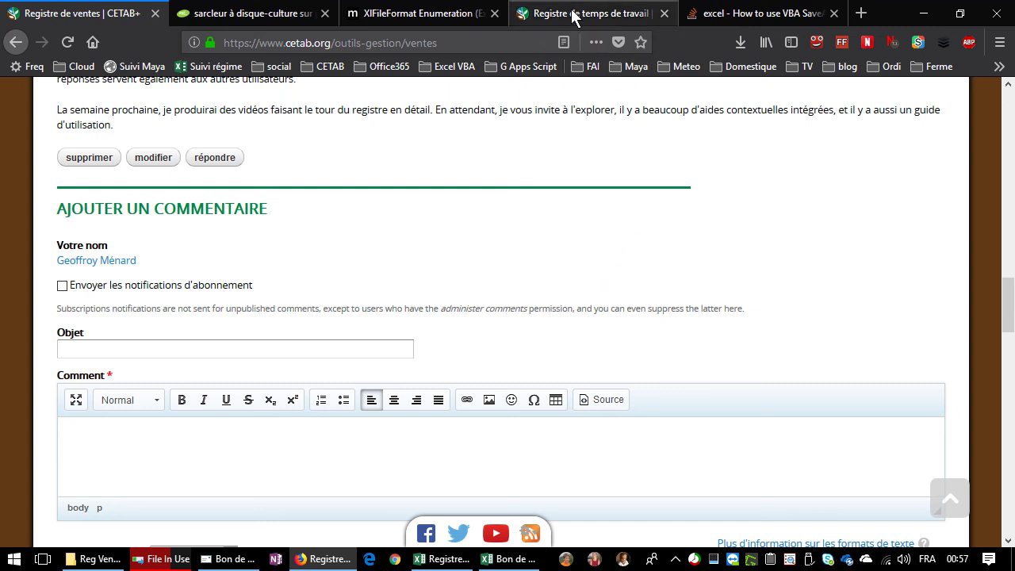